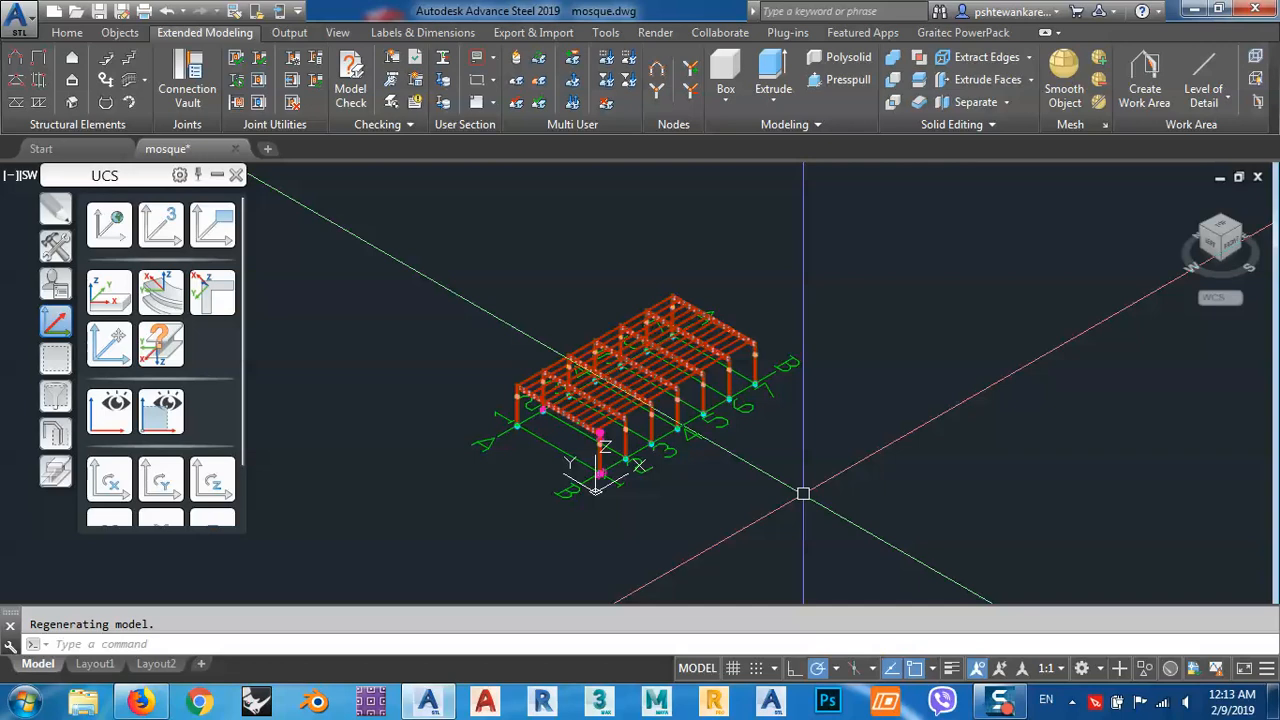
# Examine the corner column at grid A-1, including its truss connection, splice plates and base plate anchors.
pyautogui.scroll(6, 505, 395)
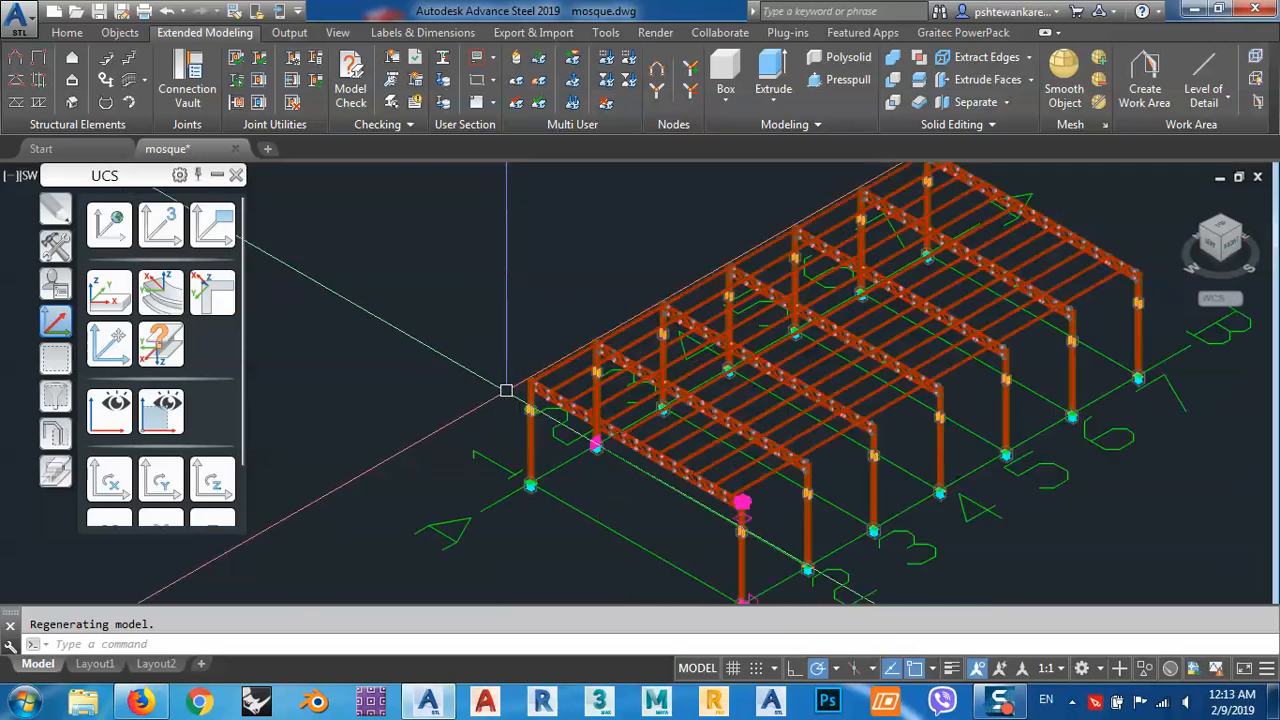
pyautogui.scroll(4, 555, 392)
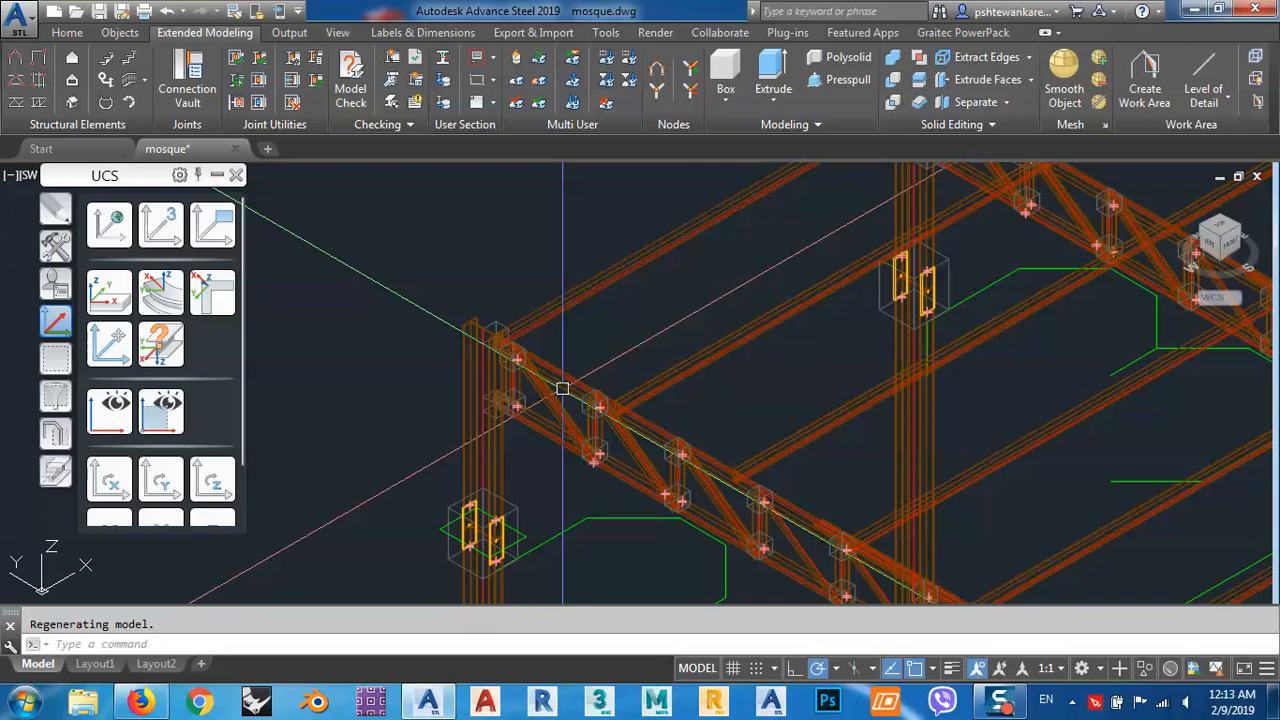
pyautogui.scroll(-5, 546, 294)
pyautogui.scroll(6, 529, 366)
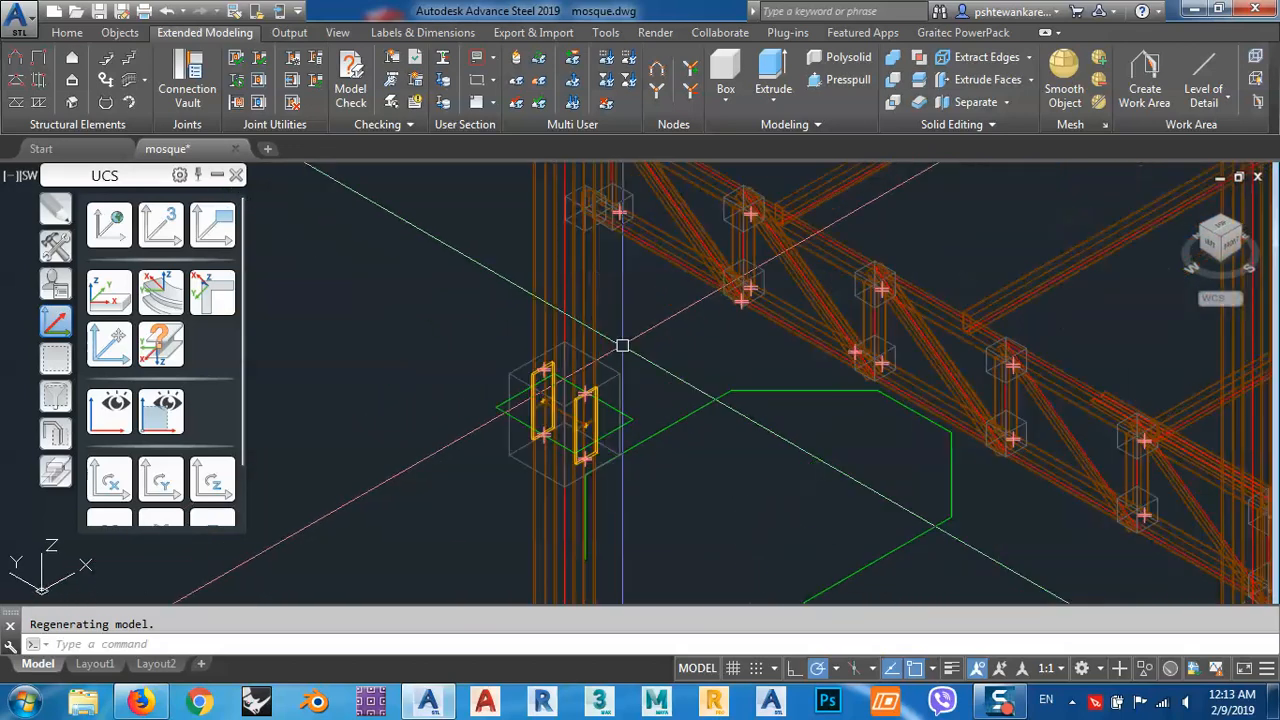
pyautogui.scroll(-5, 606, 337)
pyautogui.scroll(5, 591, 363)
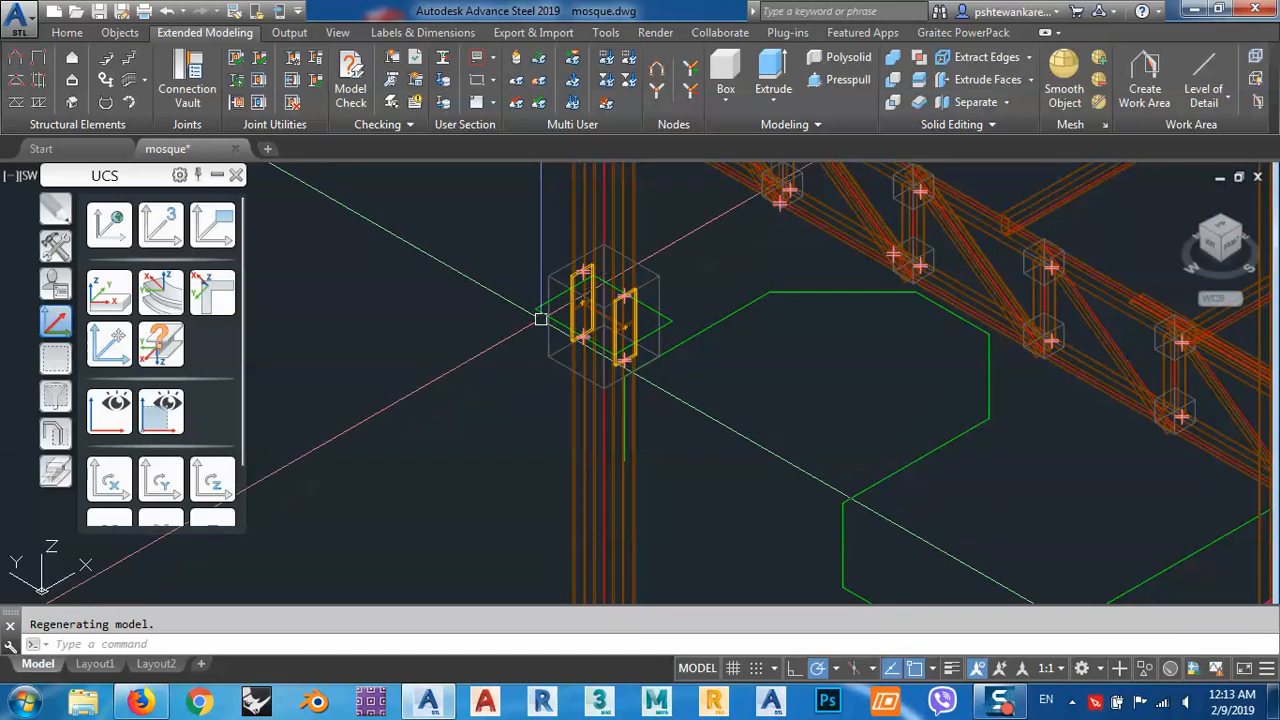
pyautogui.scroll(-5, 571, 320)
pyautogui.scroll(5, 580, 374)
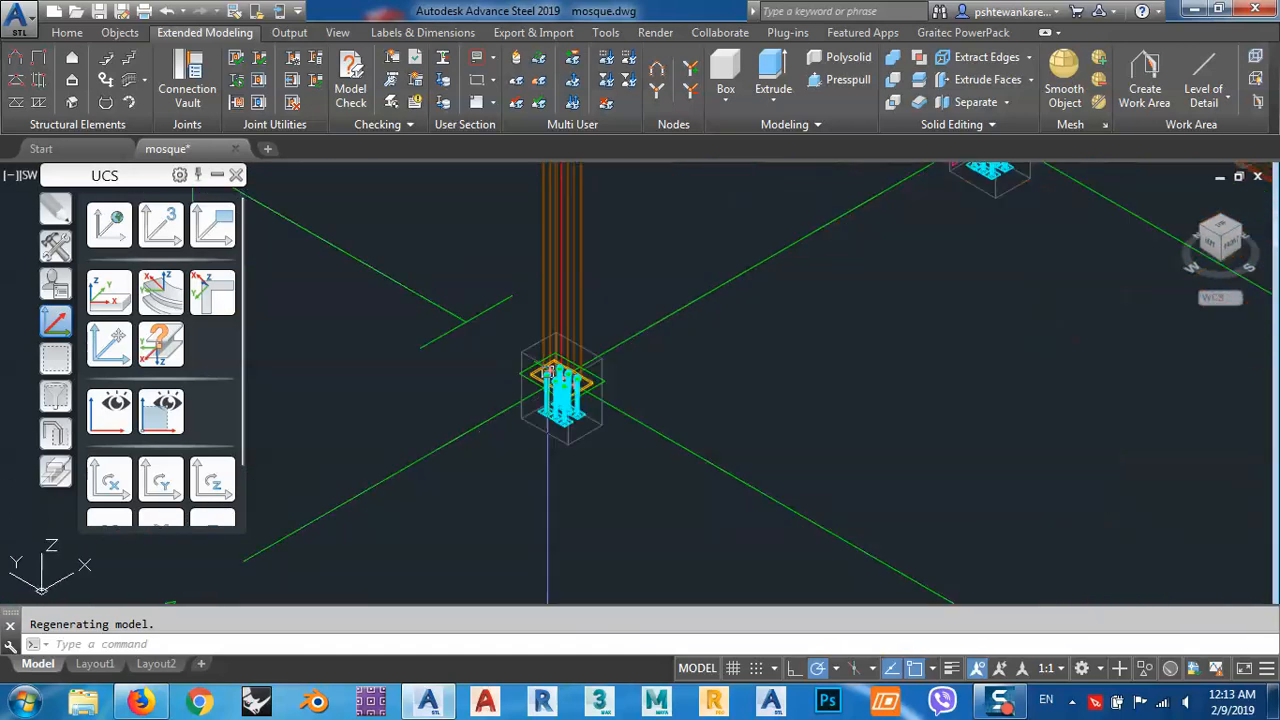
pyautogui.scroll(5, 560, 380)
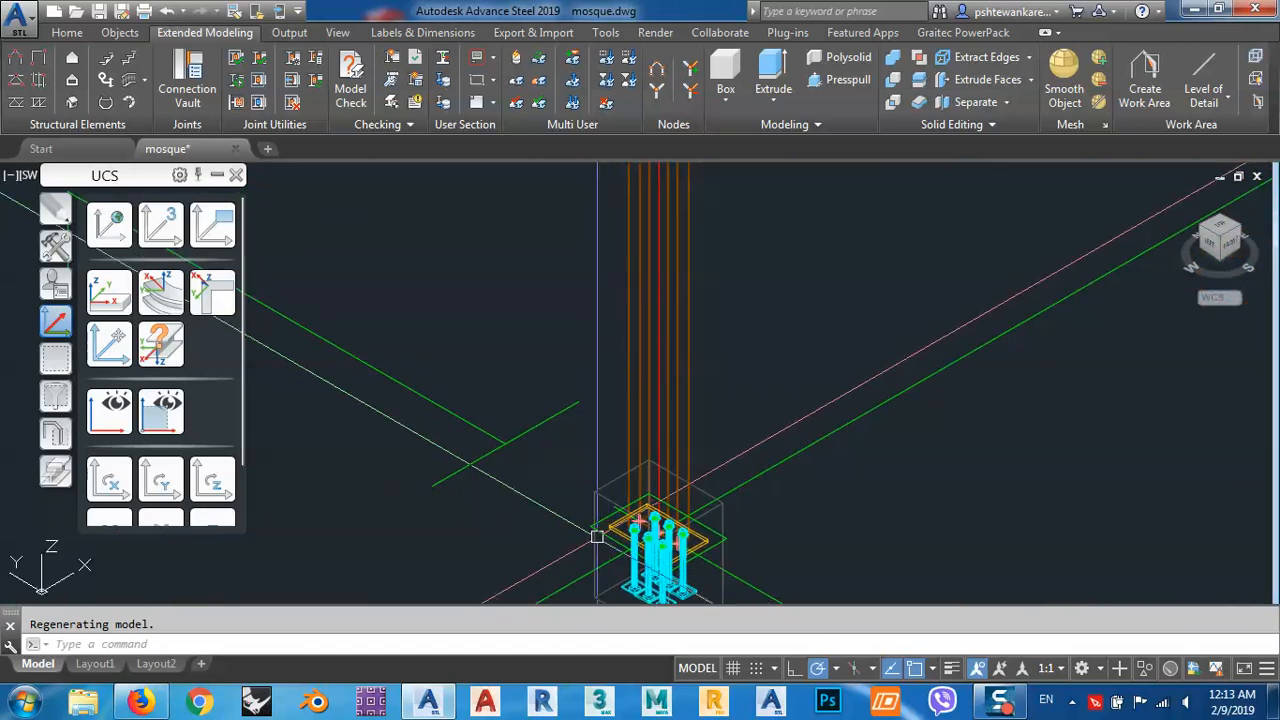
pyautogui.scroll(-5, 605, 538)
pyautogui.scroll(5, 611, 284)
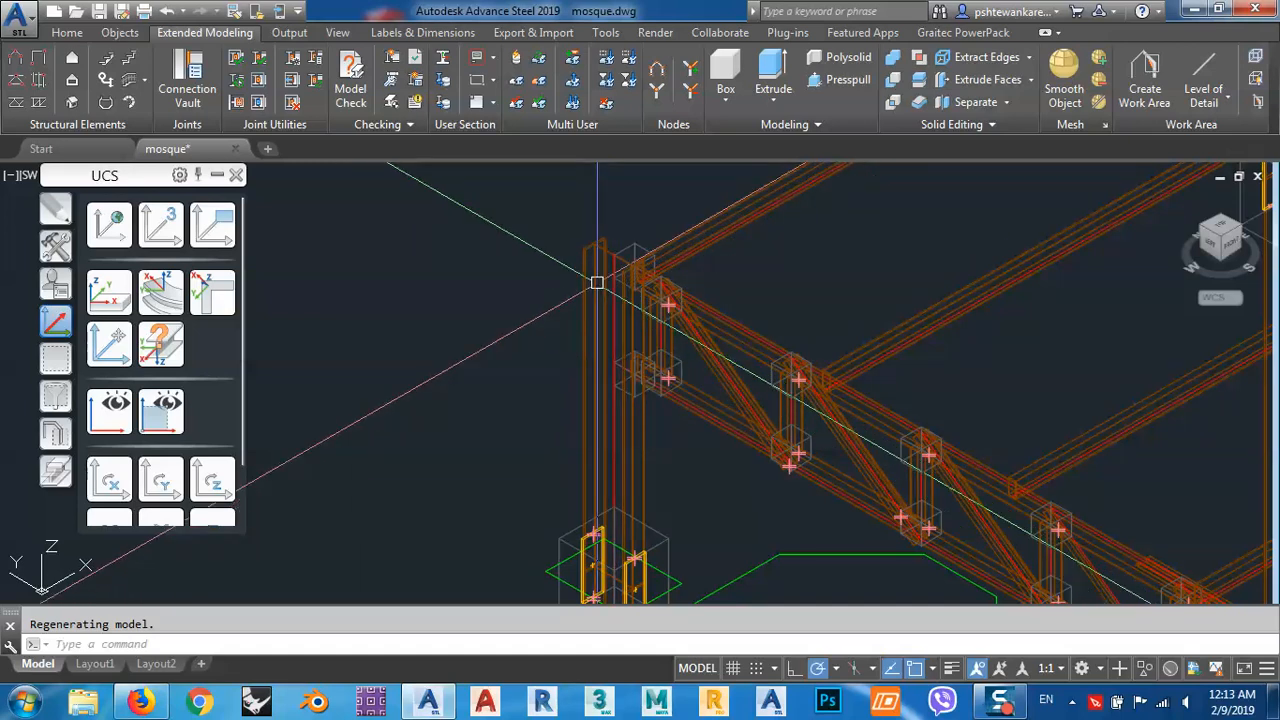
pyautogui.scroll(-5, 597, 283)
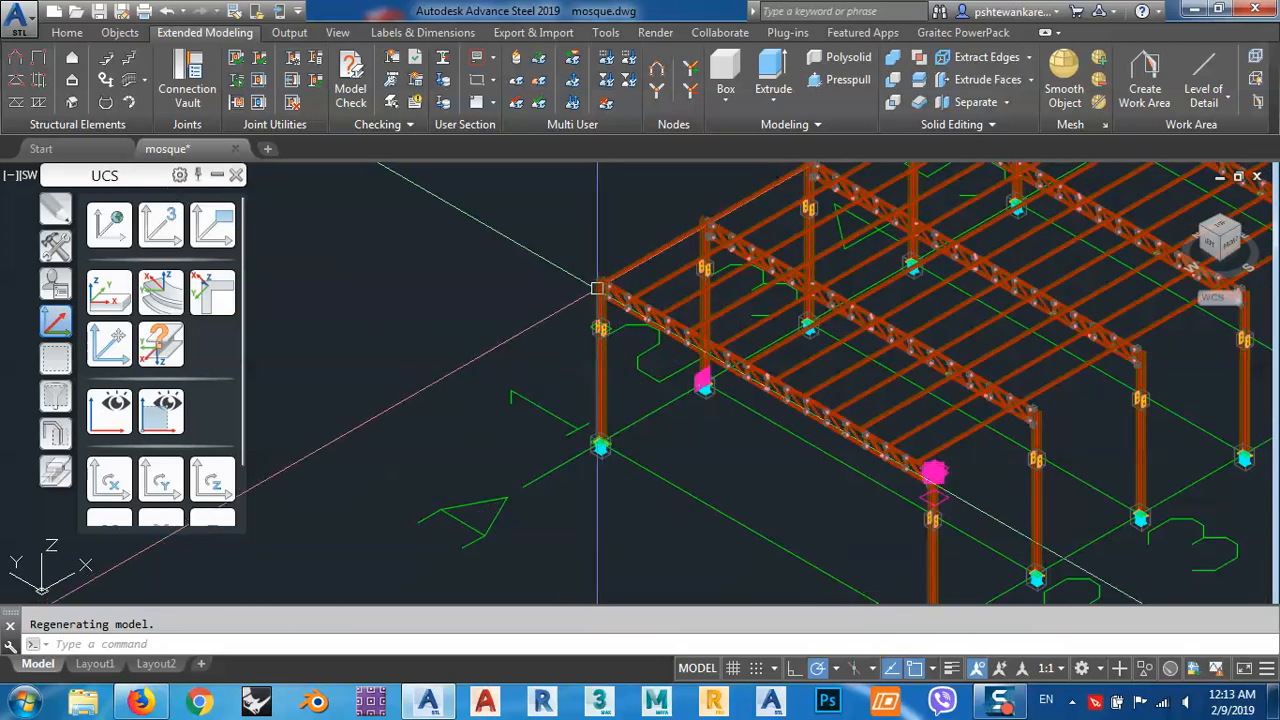
# Isolate the lower corner column at grid A-1, between its base plate and the splice plates.
pyautogui.scroll(6, 630, 322)
pyautogui.moveTo(663, 471); pyautogui.dragTo(626, 343, button='middle')
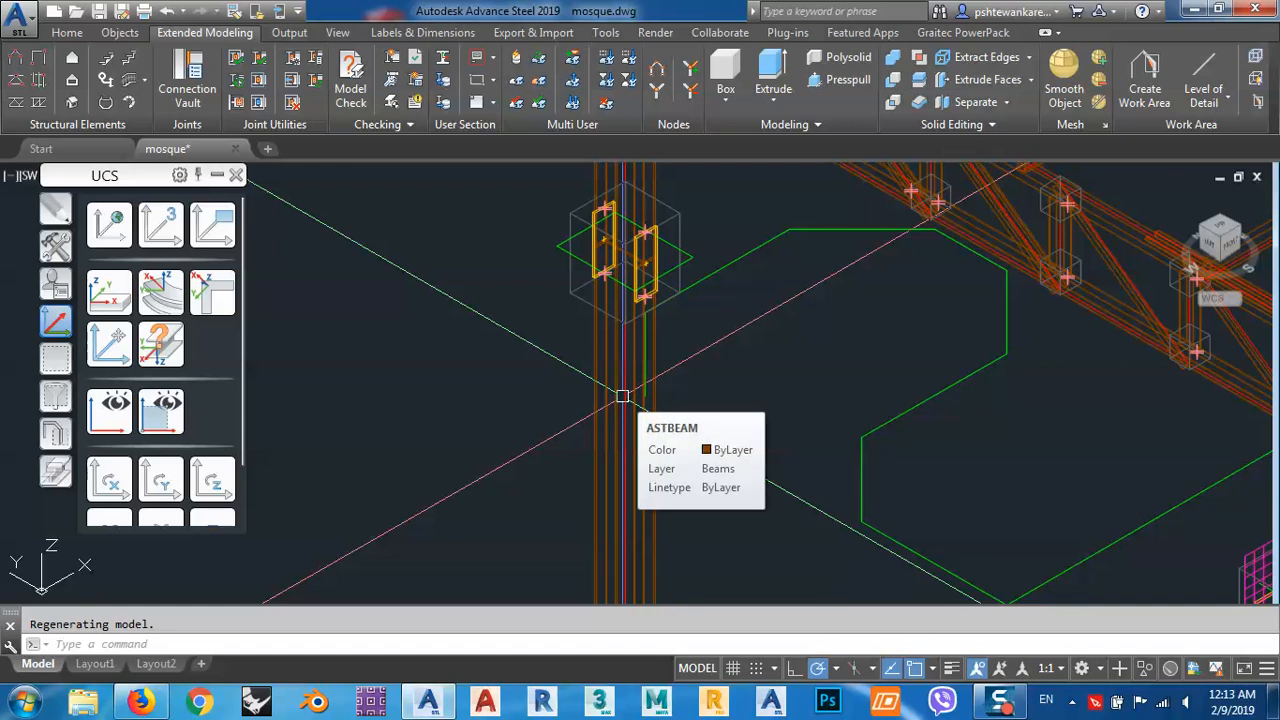
pyautogui.scroll(-4, 622, 397)
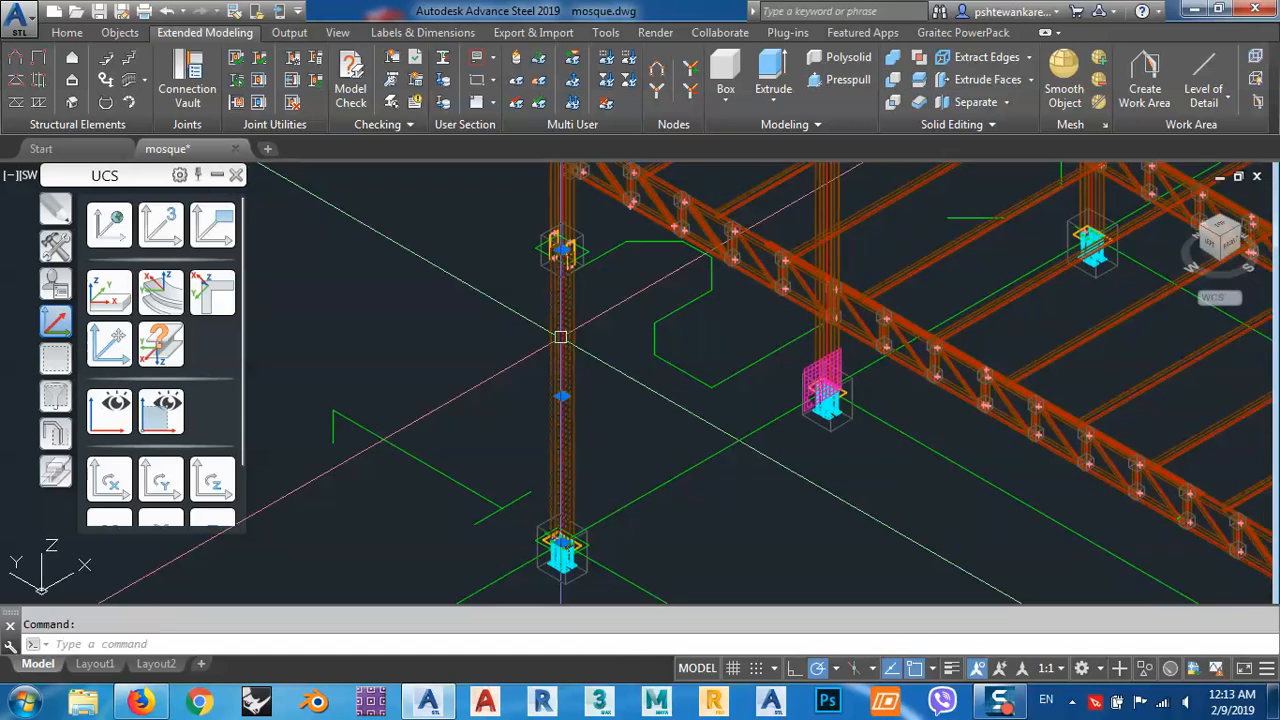
pyautogui.click(1145, 668)
pyautogui.click(1172, 636)
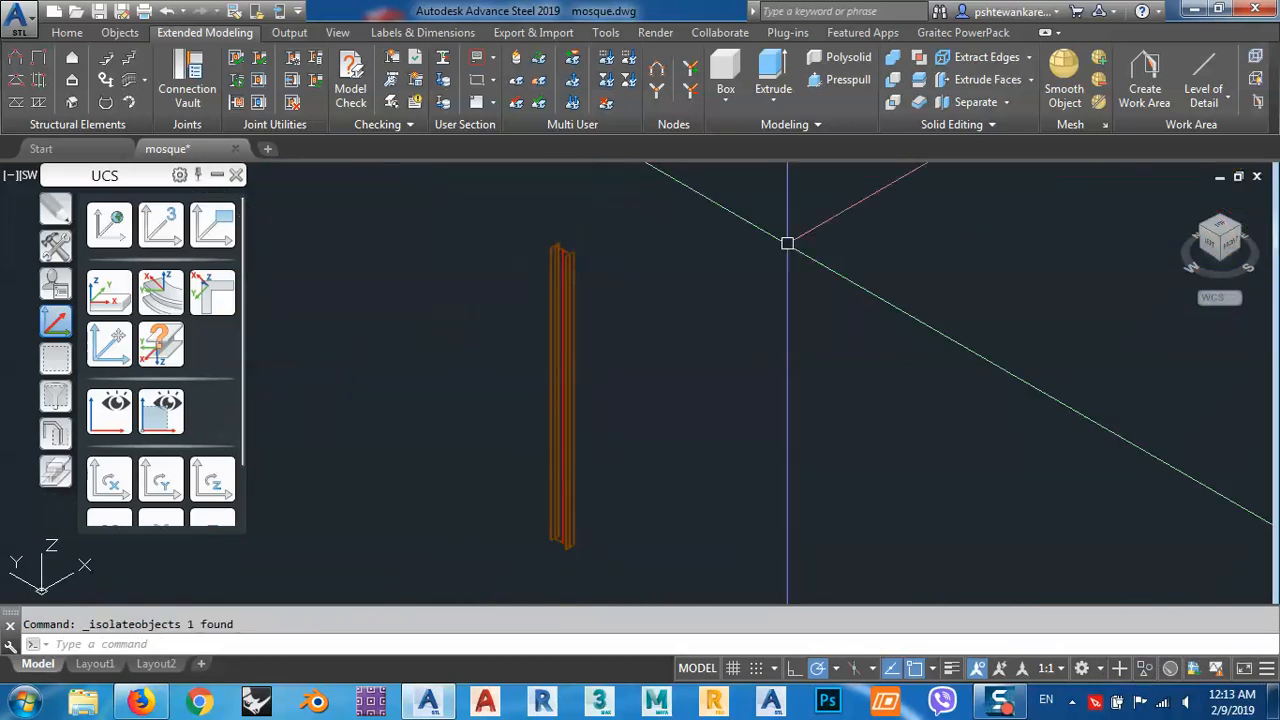
# End the object isolation to bring back the rest of the structure.
pyautogui.moveTo(570, 507)
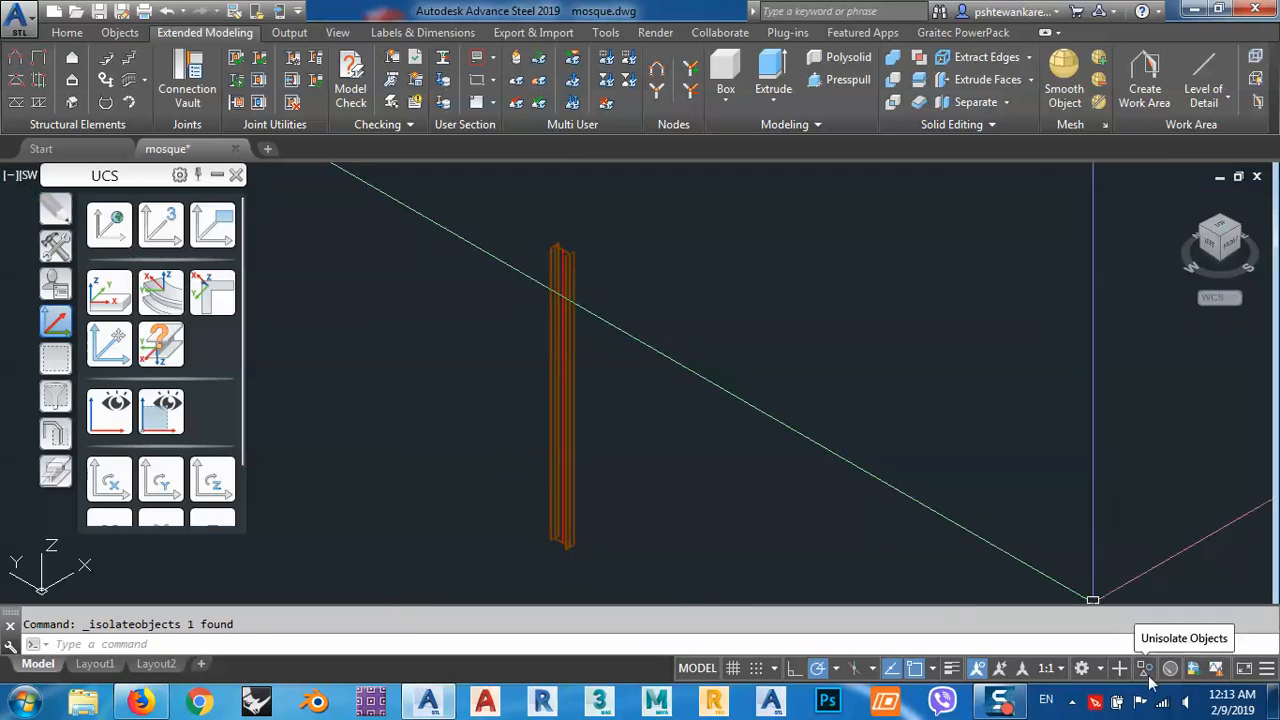
pyautogui.click(1146, 670)
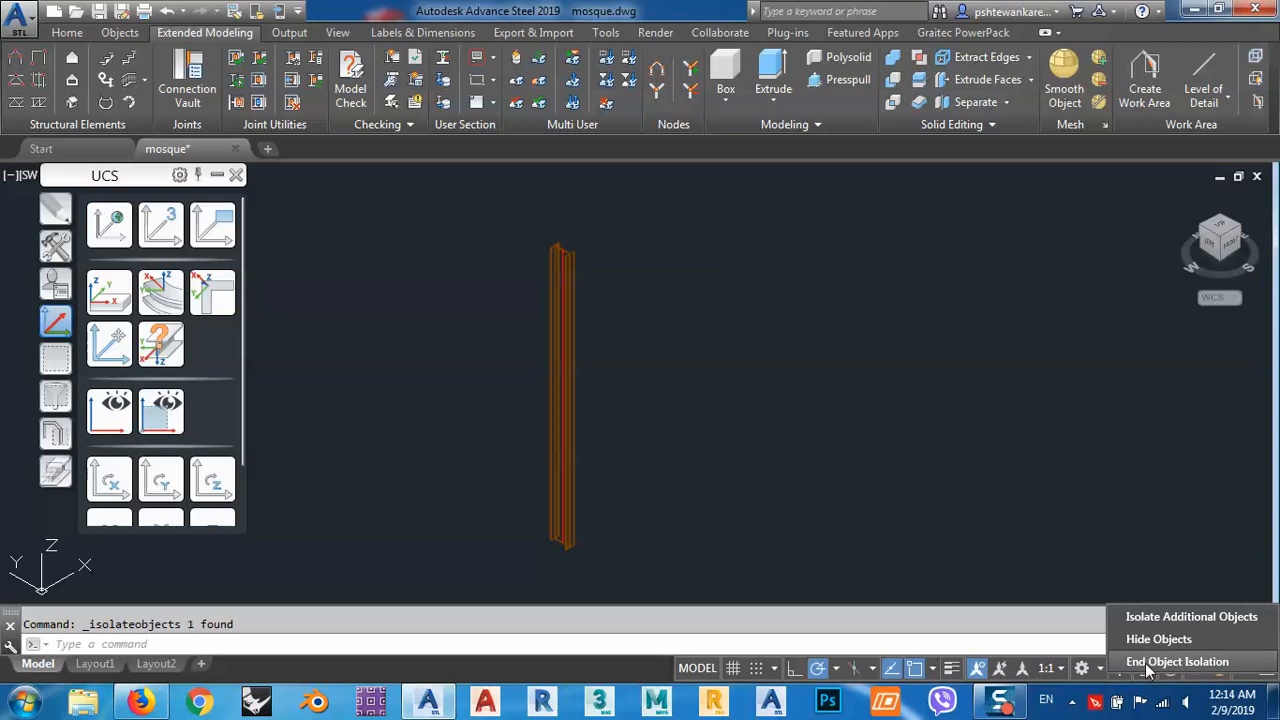
pyautogui.click(1147, 663)
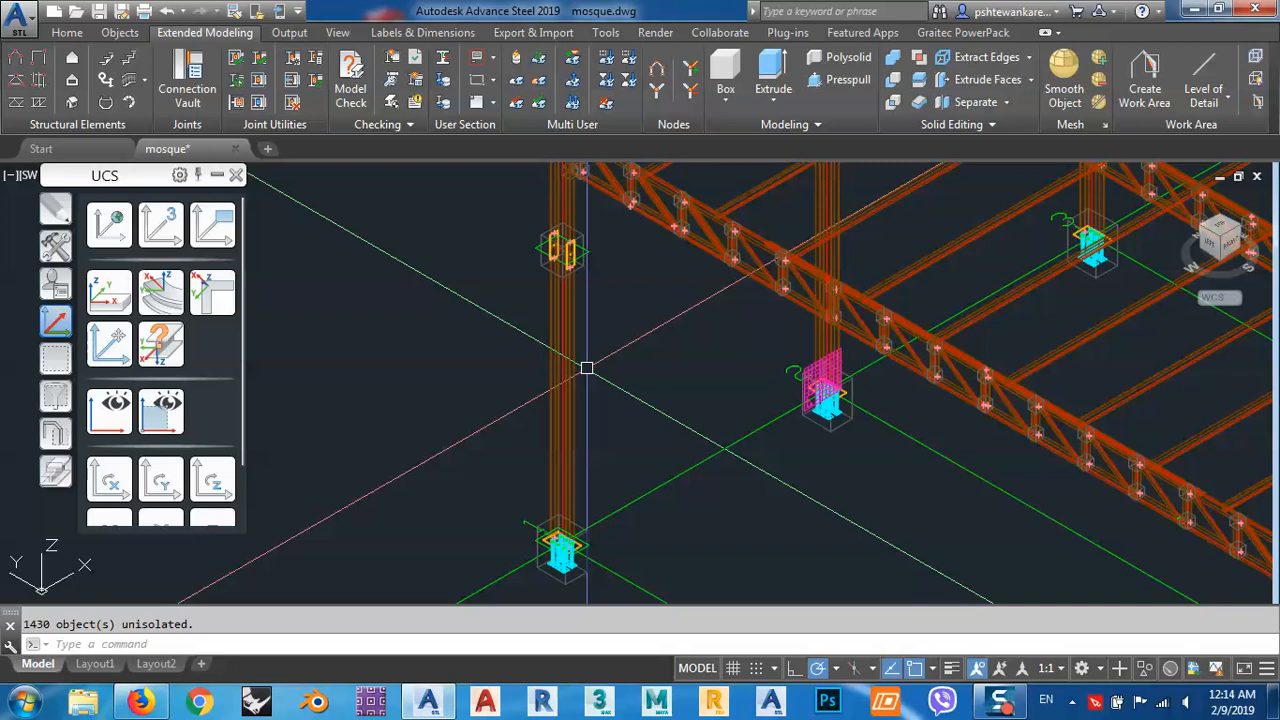
# Use the Advance Steel quick views to show only the selected lower corner column, and inspect its upper end.
pyautogui.click(560, 365)
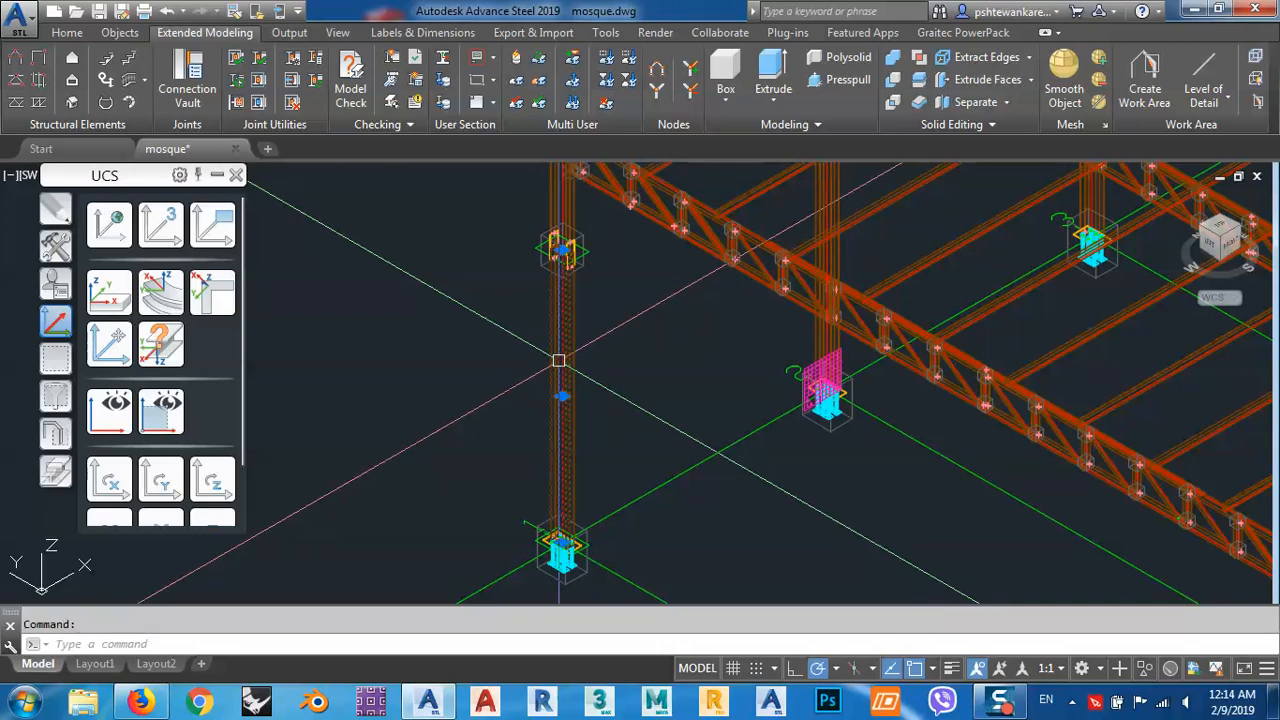
pyautogui.click(54, 432)
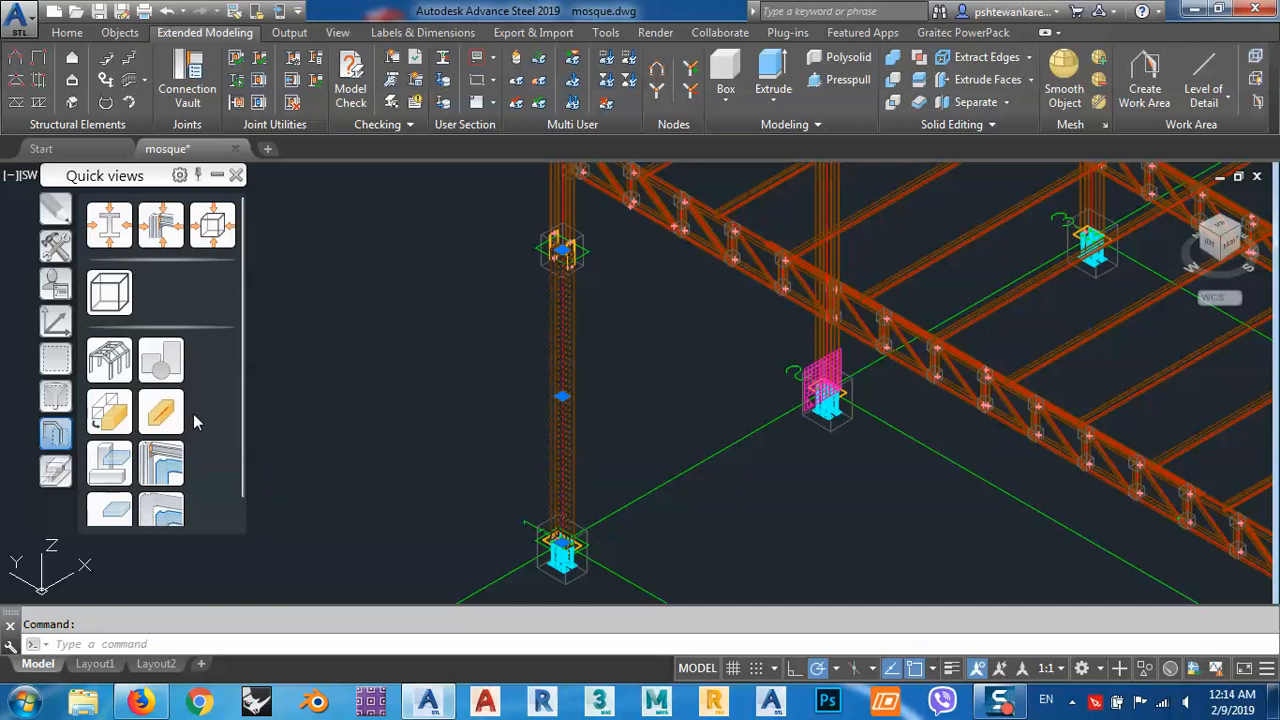
pyautogui.scroll(-1, 115, 490)
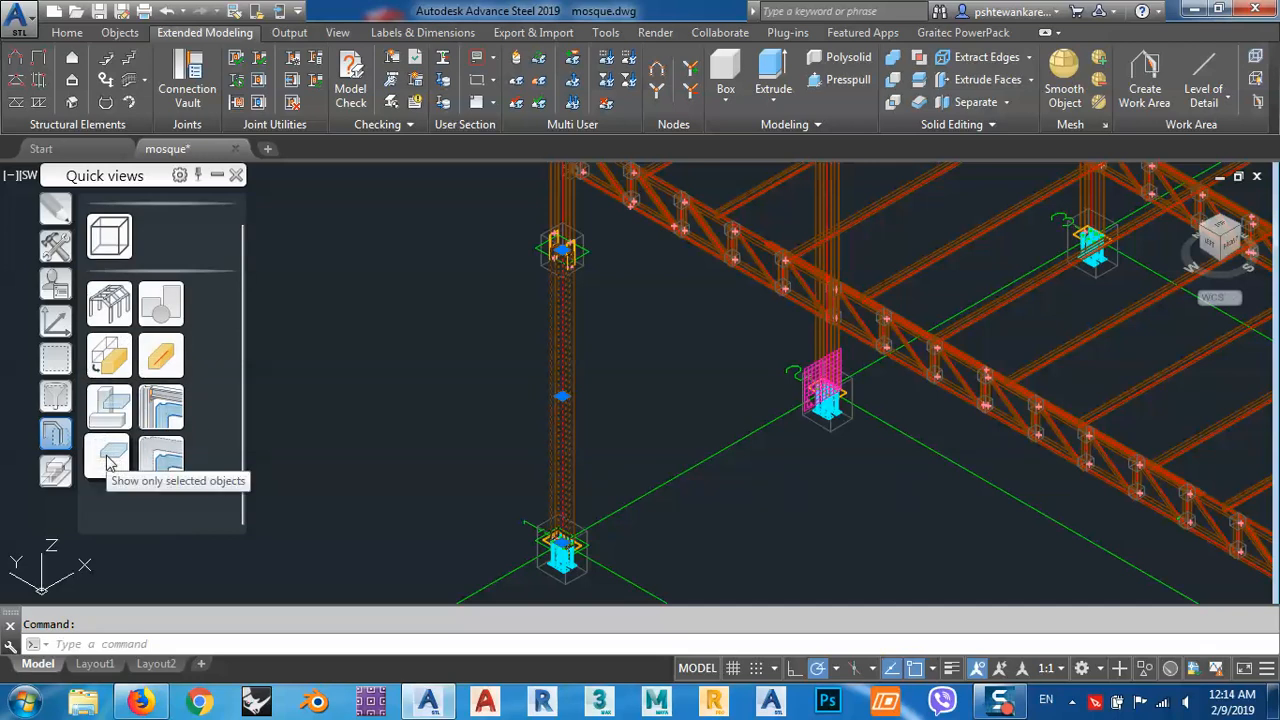
pyautogui.click(110, 458)
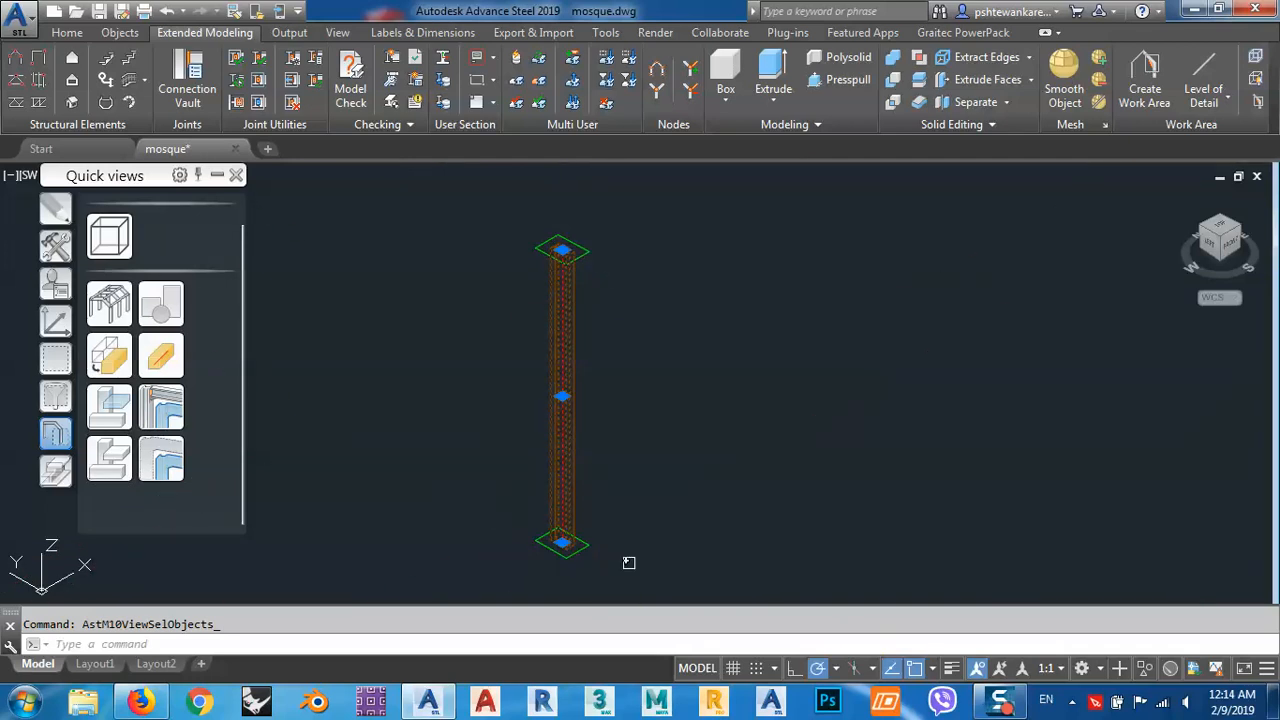
pyautogui.moveTo(663, 395); pyautogui.dragTo(700, 356, button='middle')
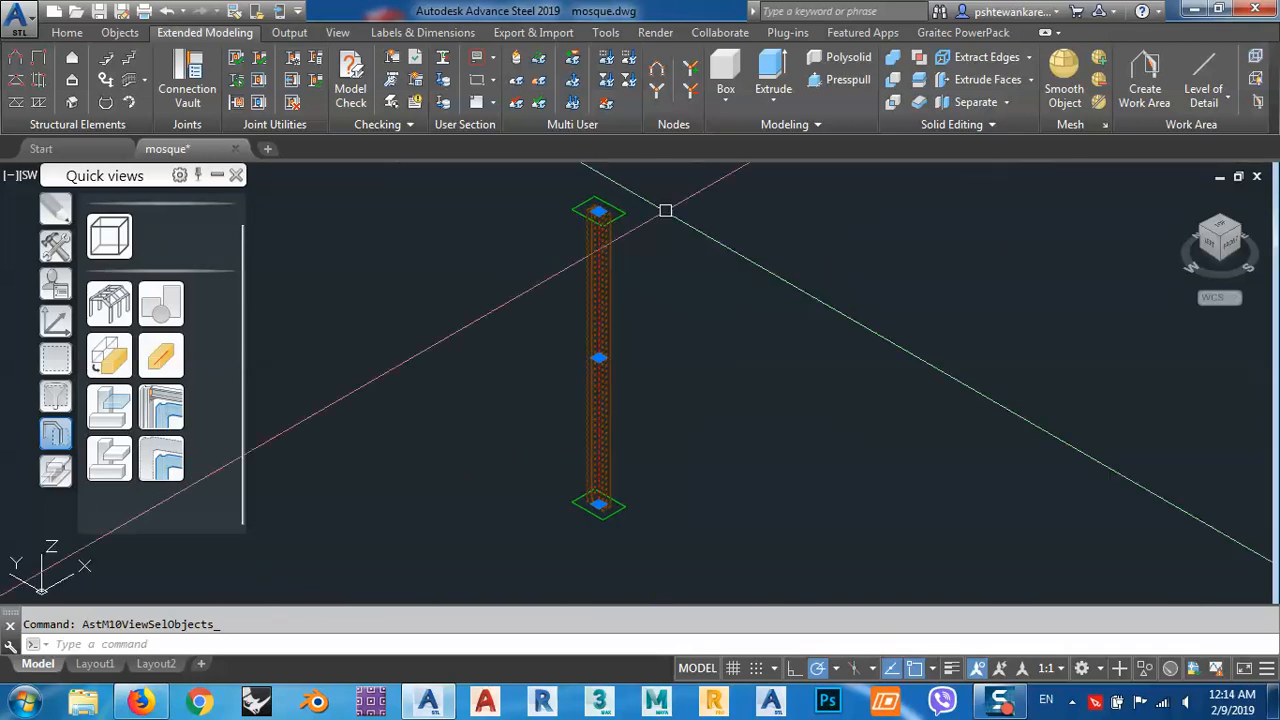
pyautogui.scroll(2, 625, 205)
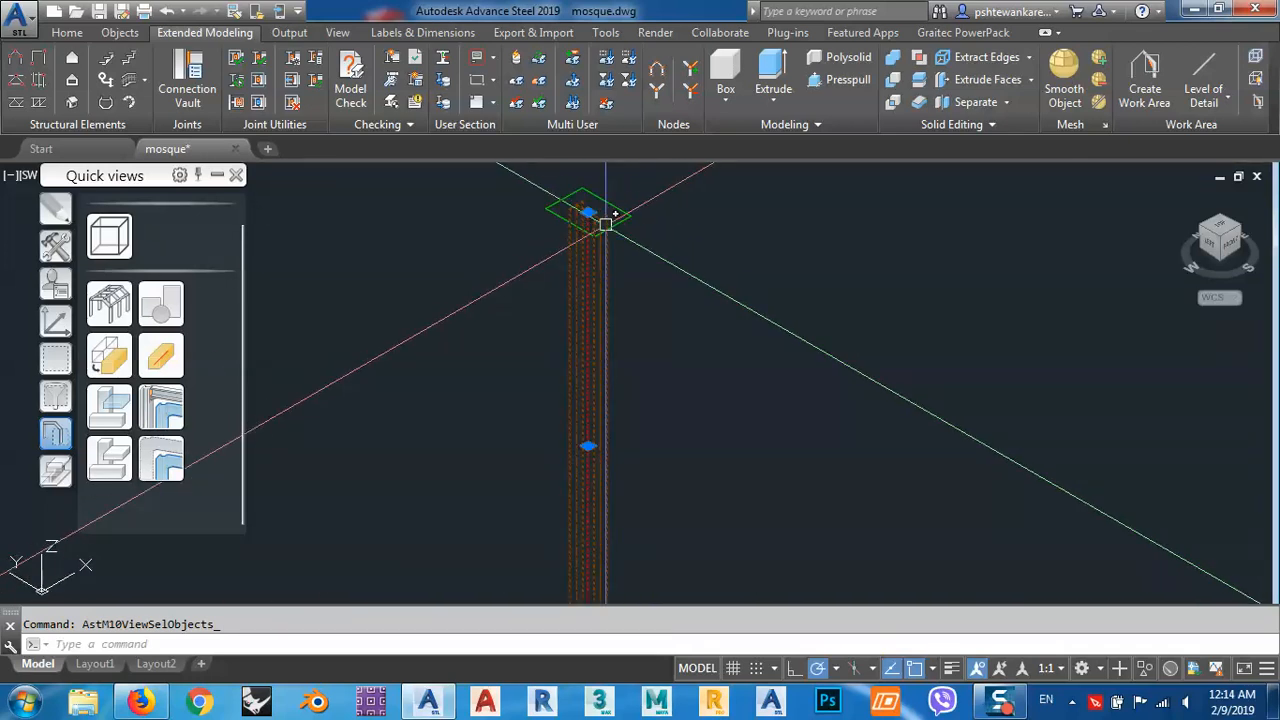
pyautogui.moveTo(657, 270); pyautogui.dragTo(665, 251, button='middle')
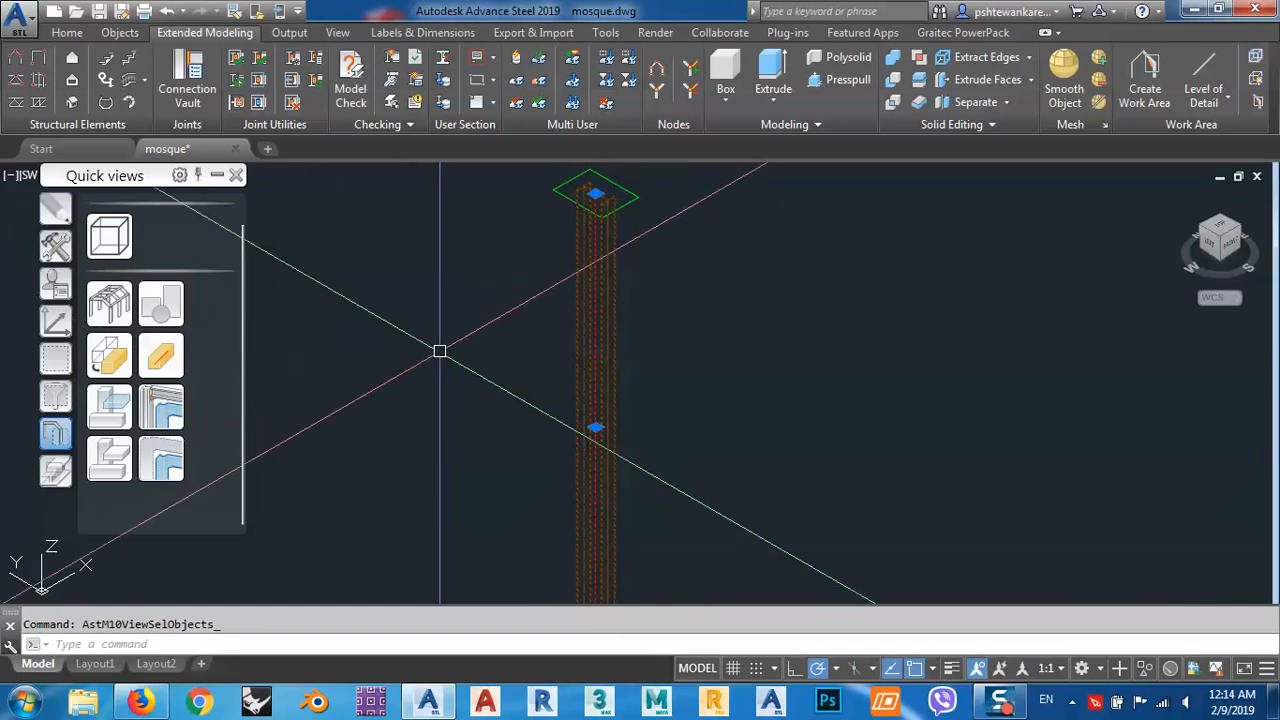
# Show all model objects again with the quick view and clear the column selection.
pyautogui.click(1145, 669)
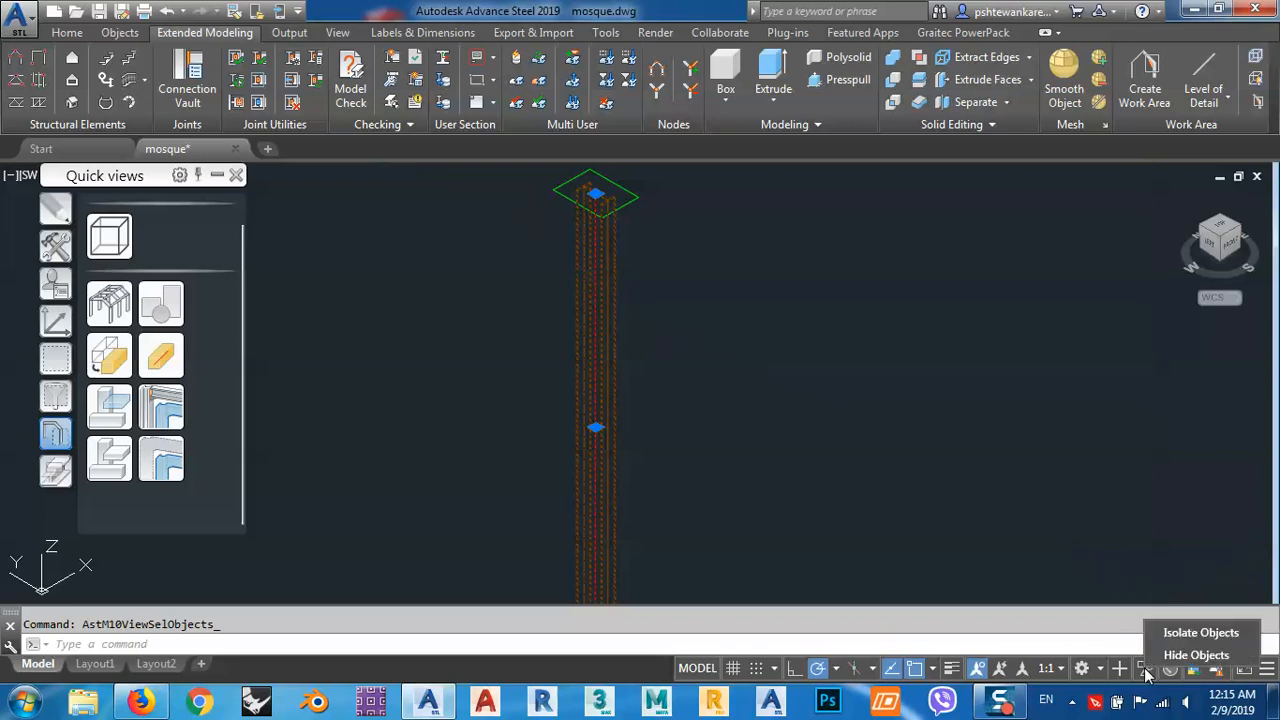
pyautogui.click(350, 456)
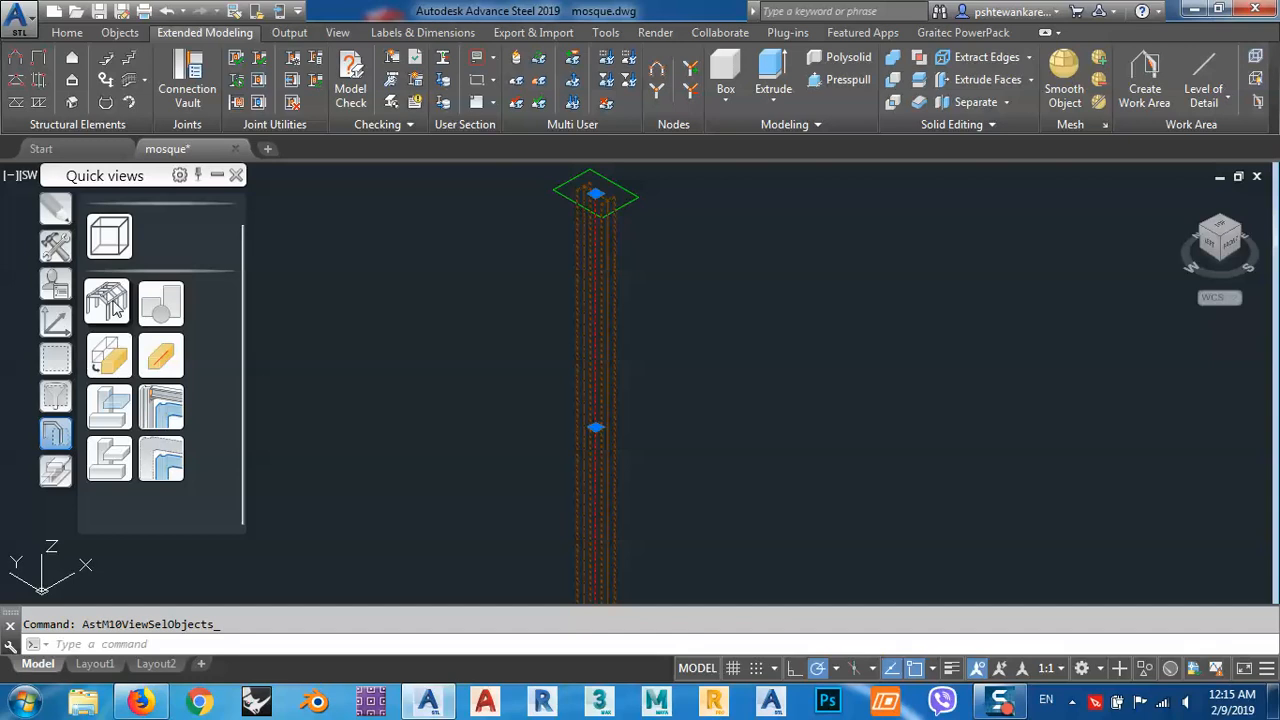
pyautogui.click(110, 303)
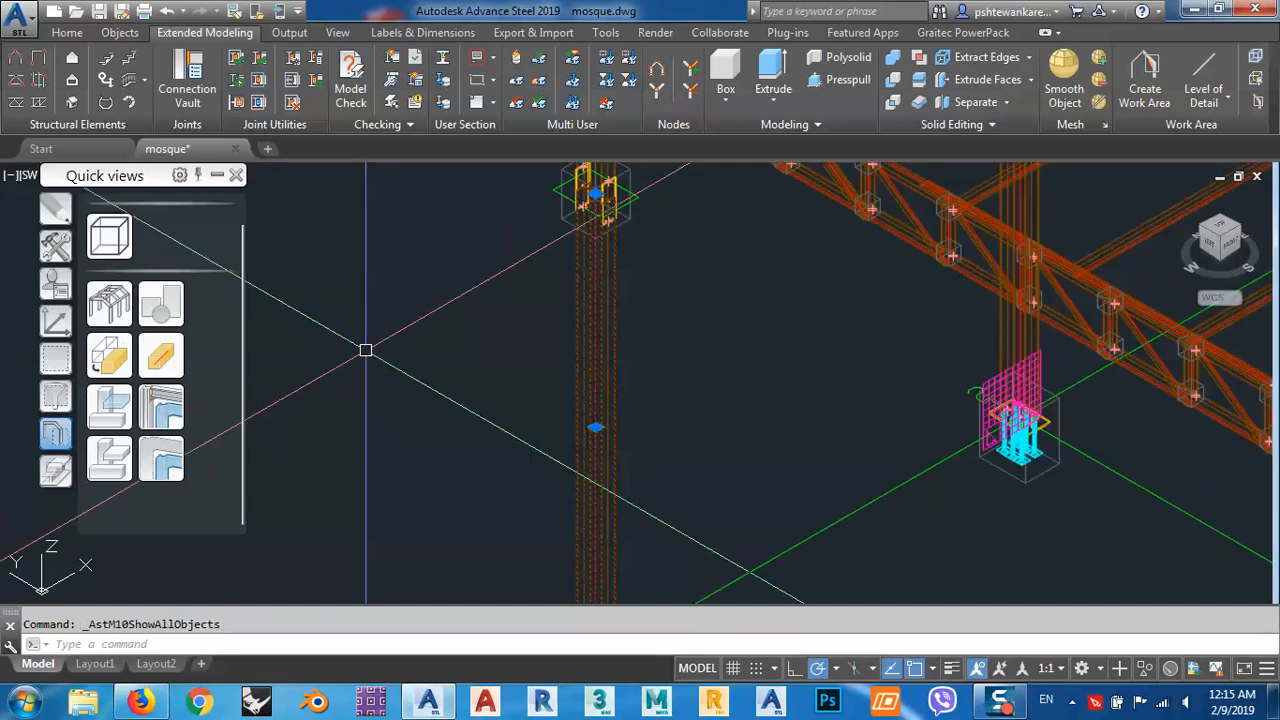
pyautogui.press('Escape')
# Examine the base plate and anchor bolts at the foot of the corner column, leaving nothing selected.
pyautogui.scroll(-5, 366, 350)
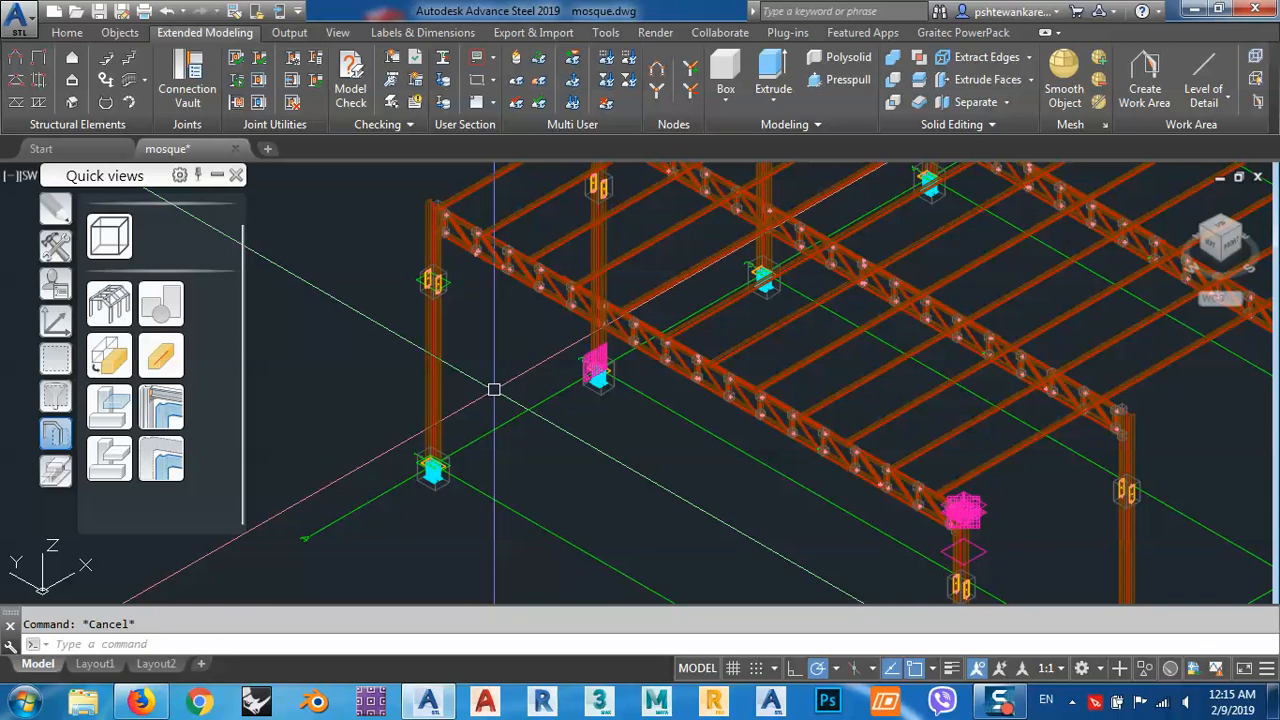
pyautogui.moveTo(514, 420); pyautogui.dragTo(534, 349, button='middle')
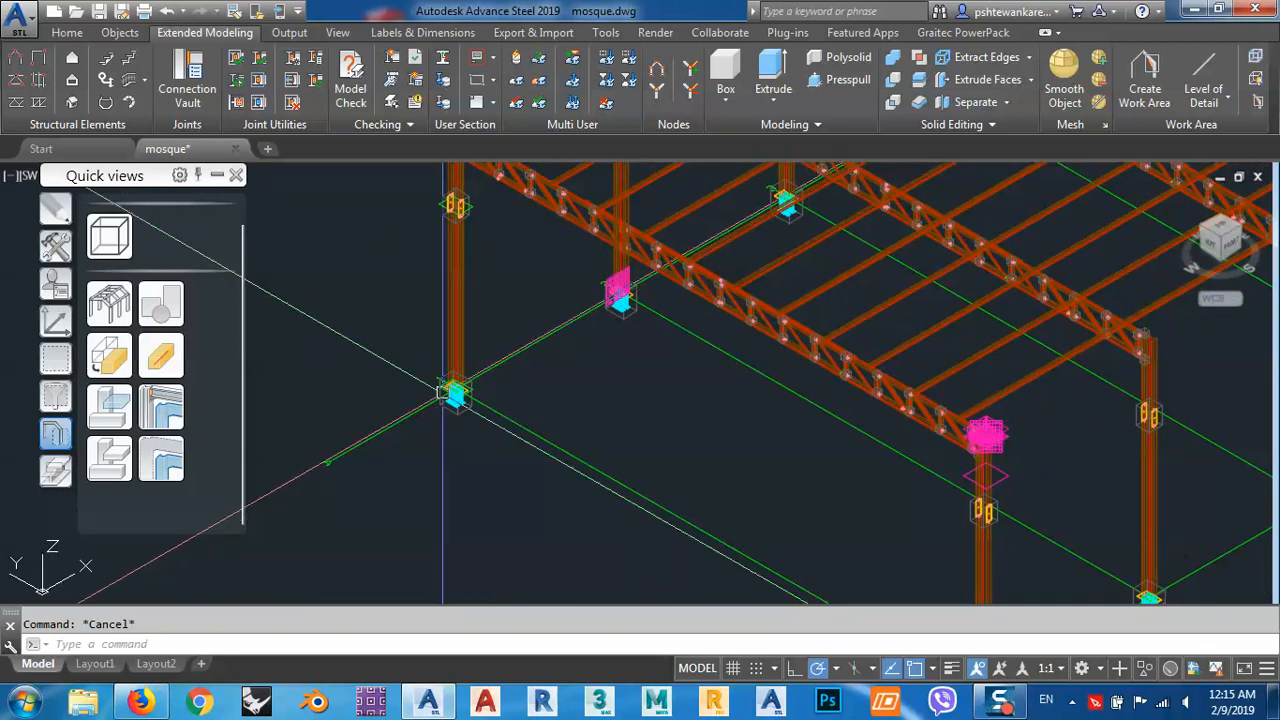
pyautogui.scroll(8, 442, 392)
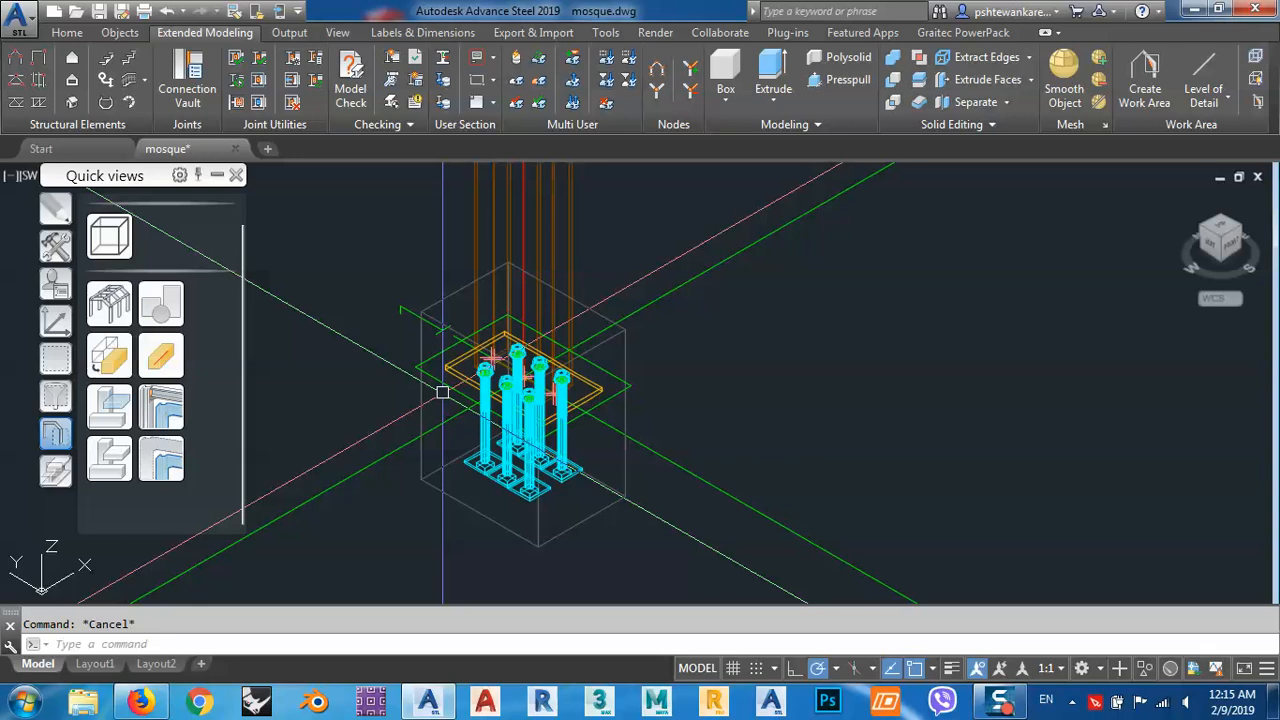
pyautogui.moveTo(466, 486); pyautogui.dragTo(544, 388, button='middle')
pyautogui.scroll(5, 548, 388)
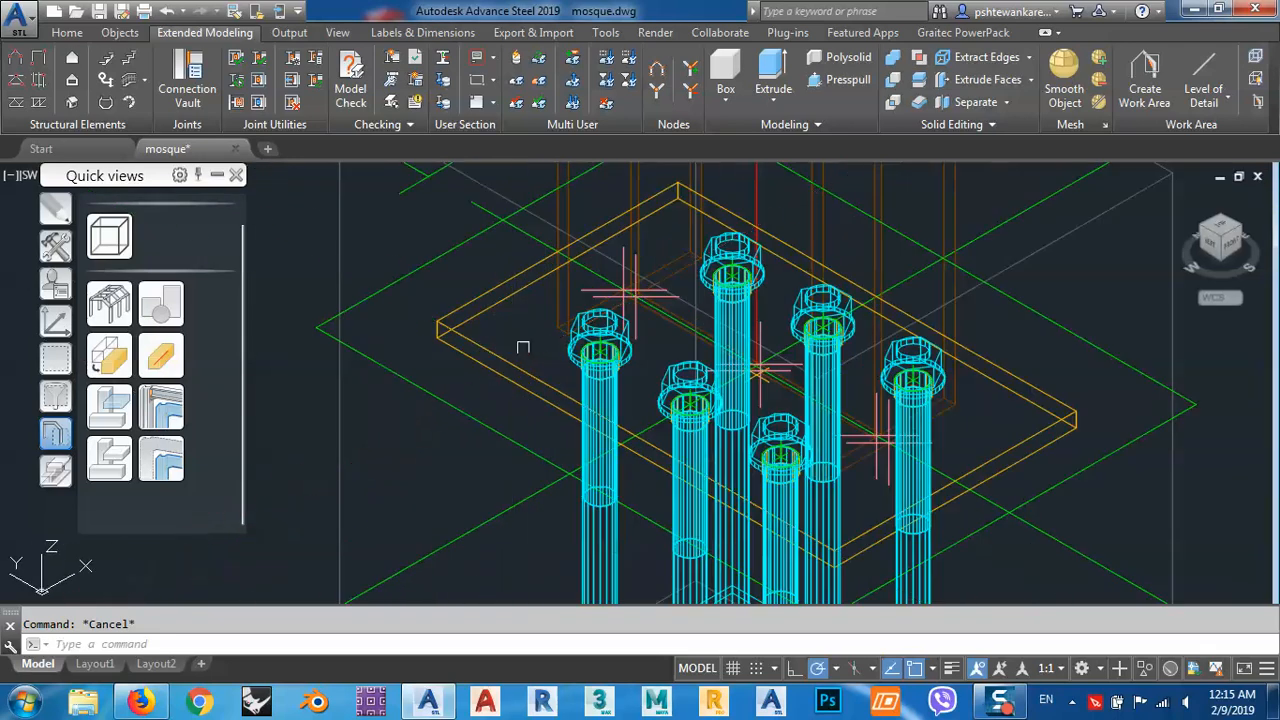
pyautogui.scroll(-5, 577, 312)
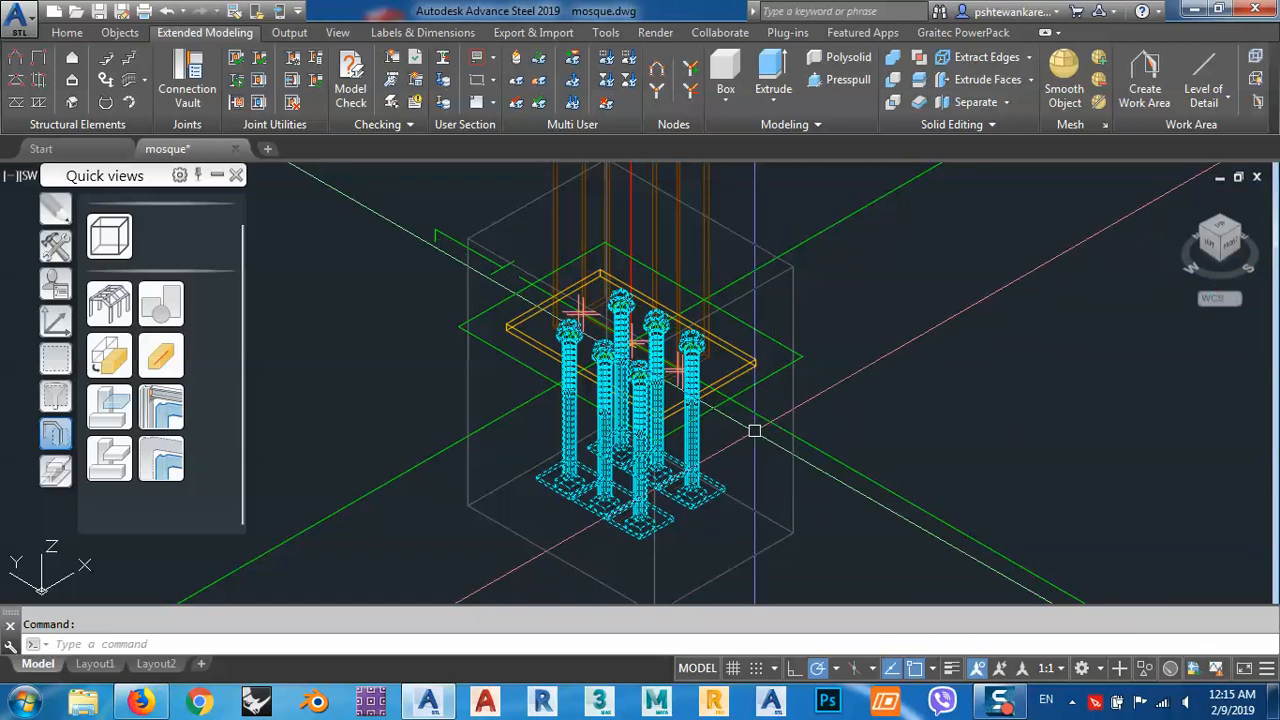
pyautogui.press('Escape')
pyautogui.moveTo(406, 477); pyautogui.dragTo(414, 467, button='middle')
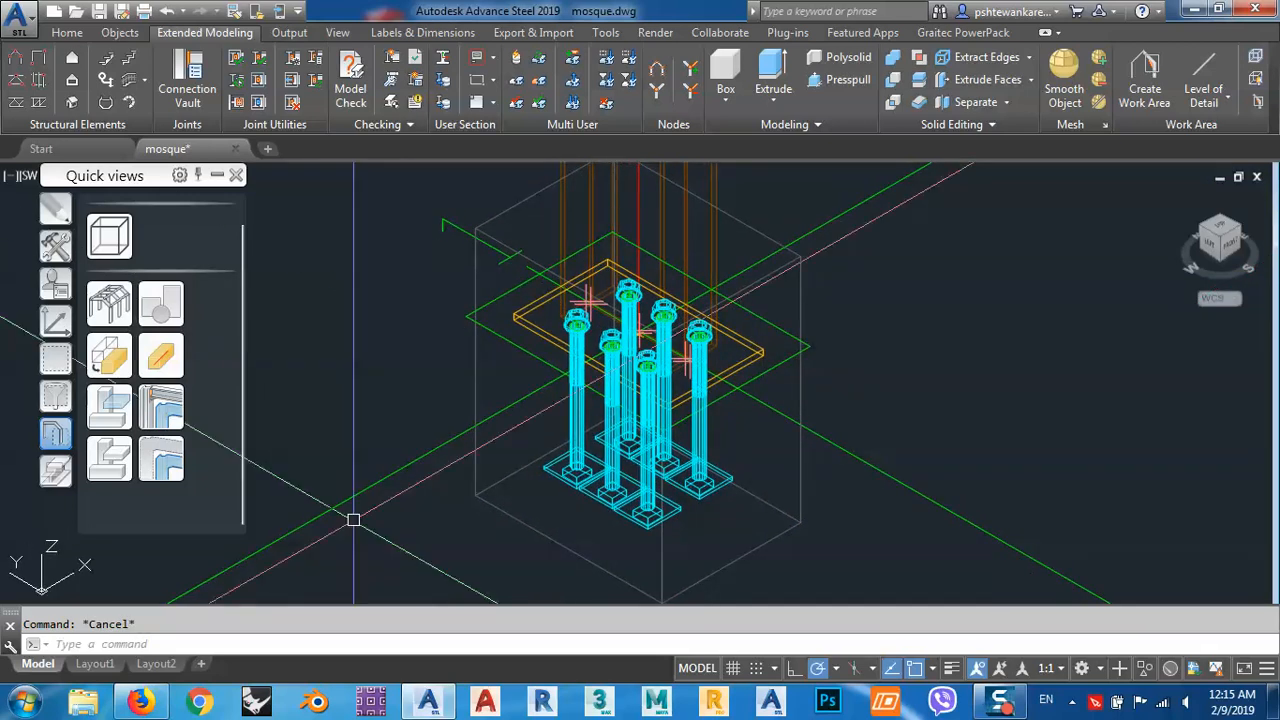
pyautogui.moveTo(351, 533); pyautogui.dragTo(408, 483, button='middle')
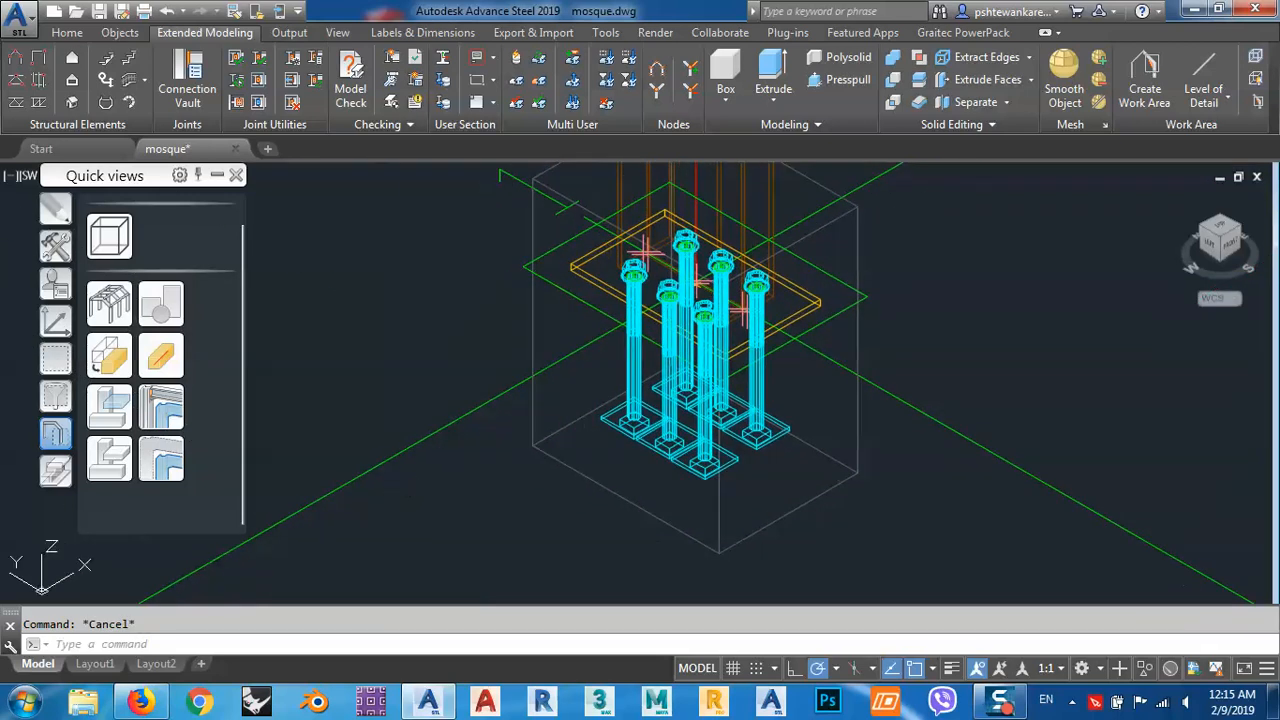
# Set the SELECTIONCYCLING system variable to 2.
pyautogui.click(328, 647)
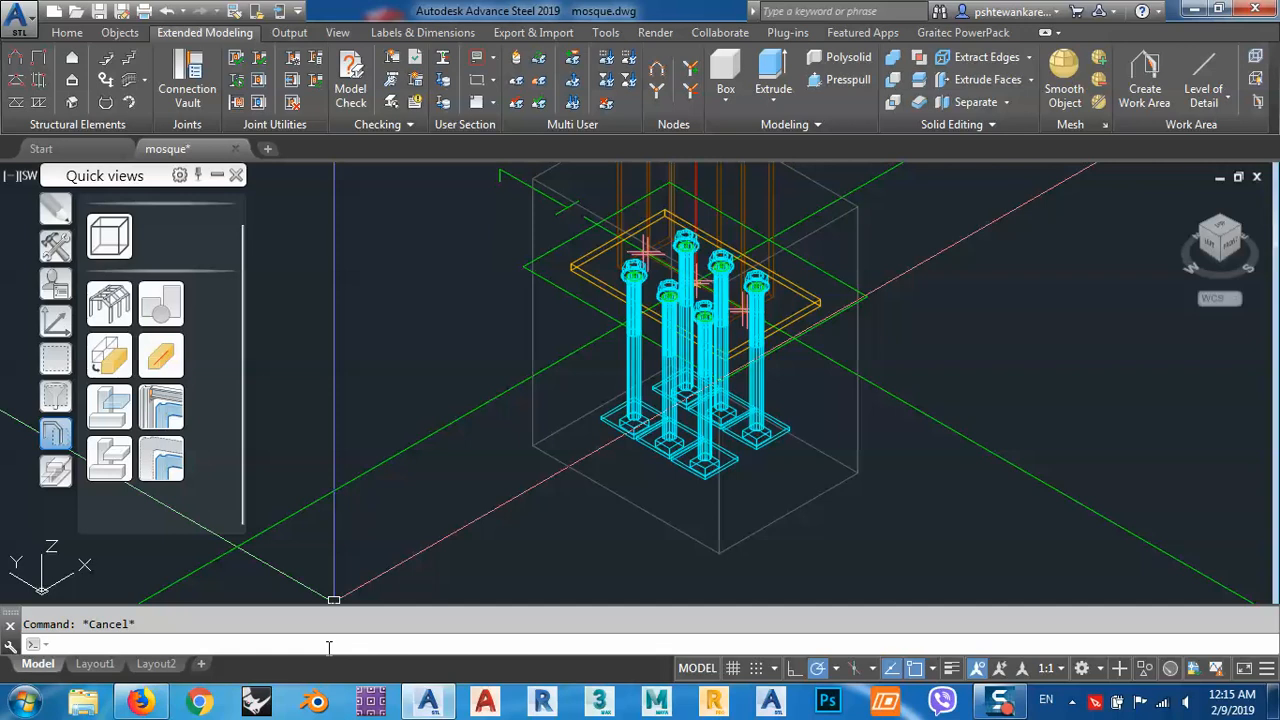
pyautogui.write('selc')
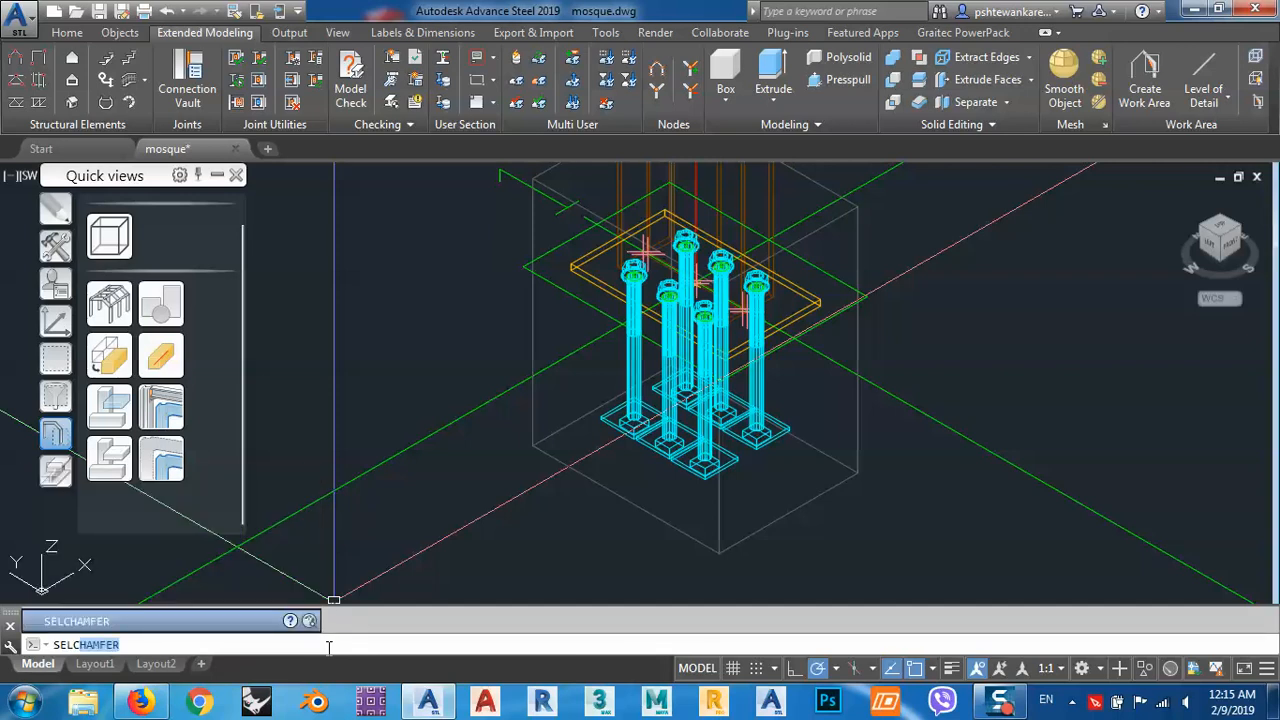
pyautogui.press('BackSpace')
pyautogui.press('BackSpace')
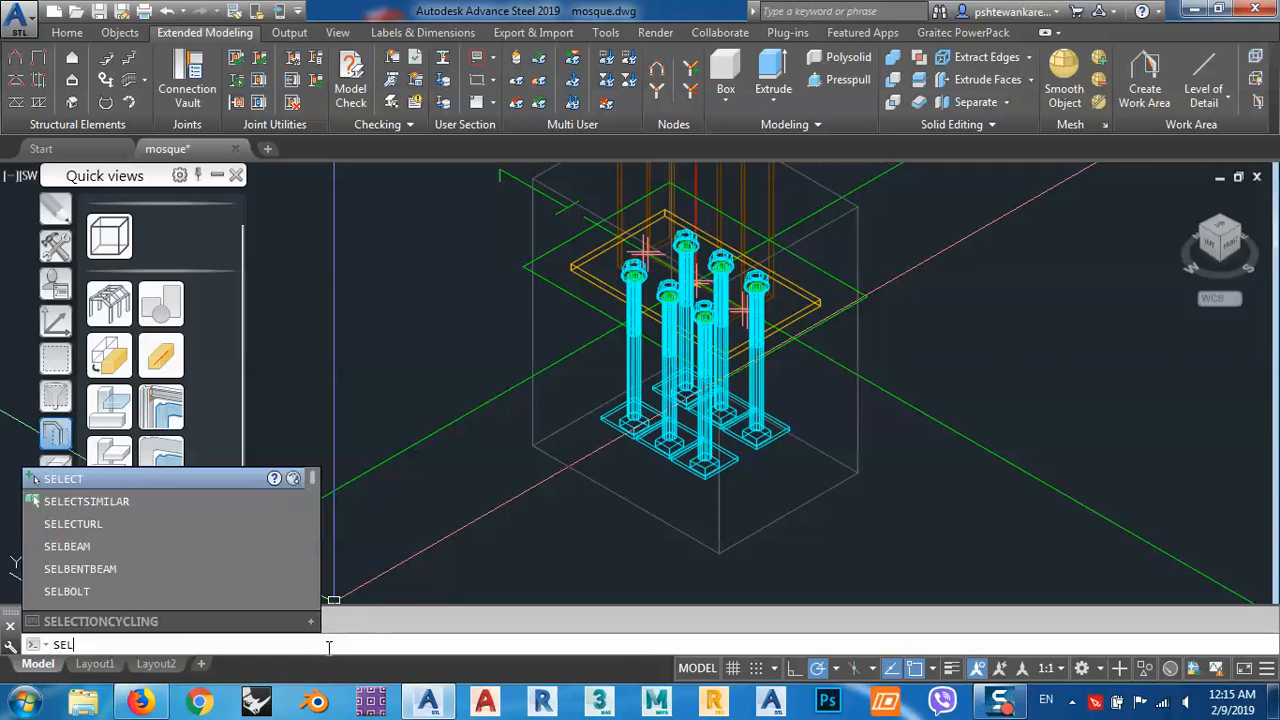
pyautogui.write('ec')
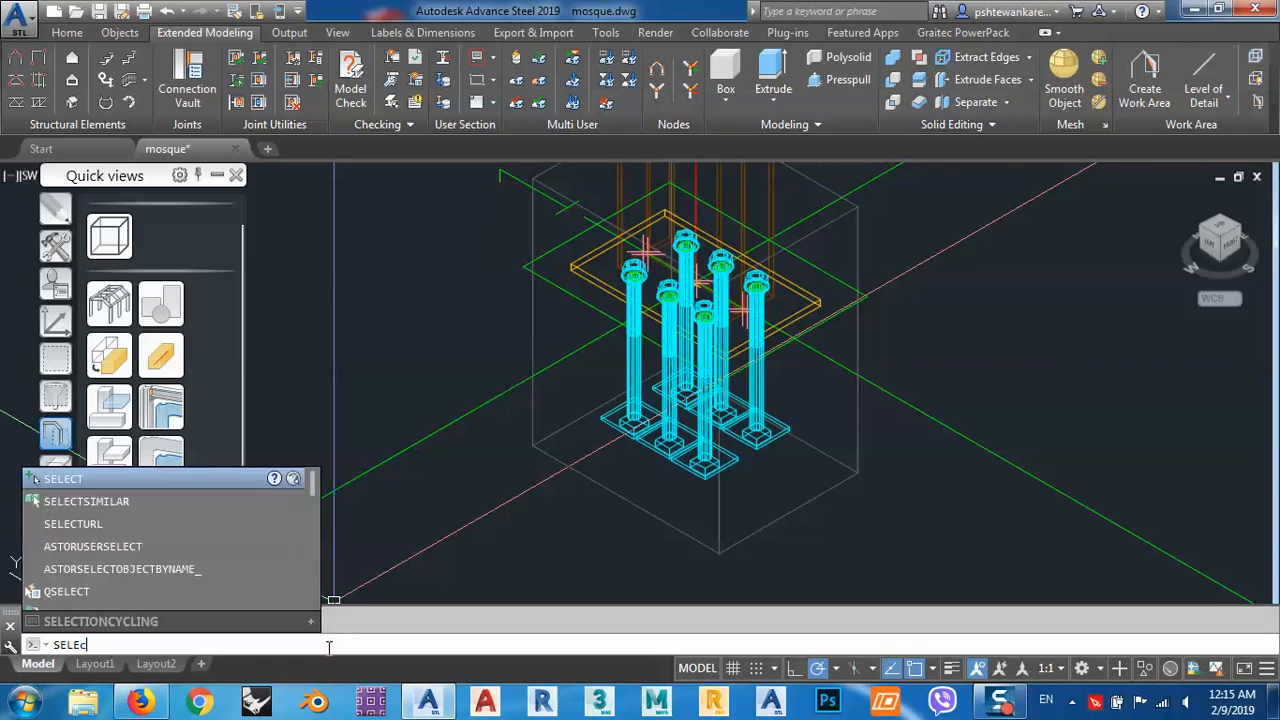
pyautogui.write('tion')
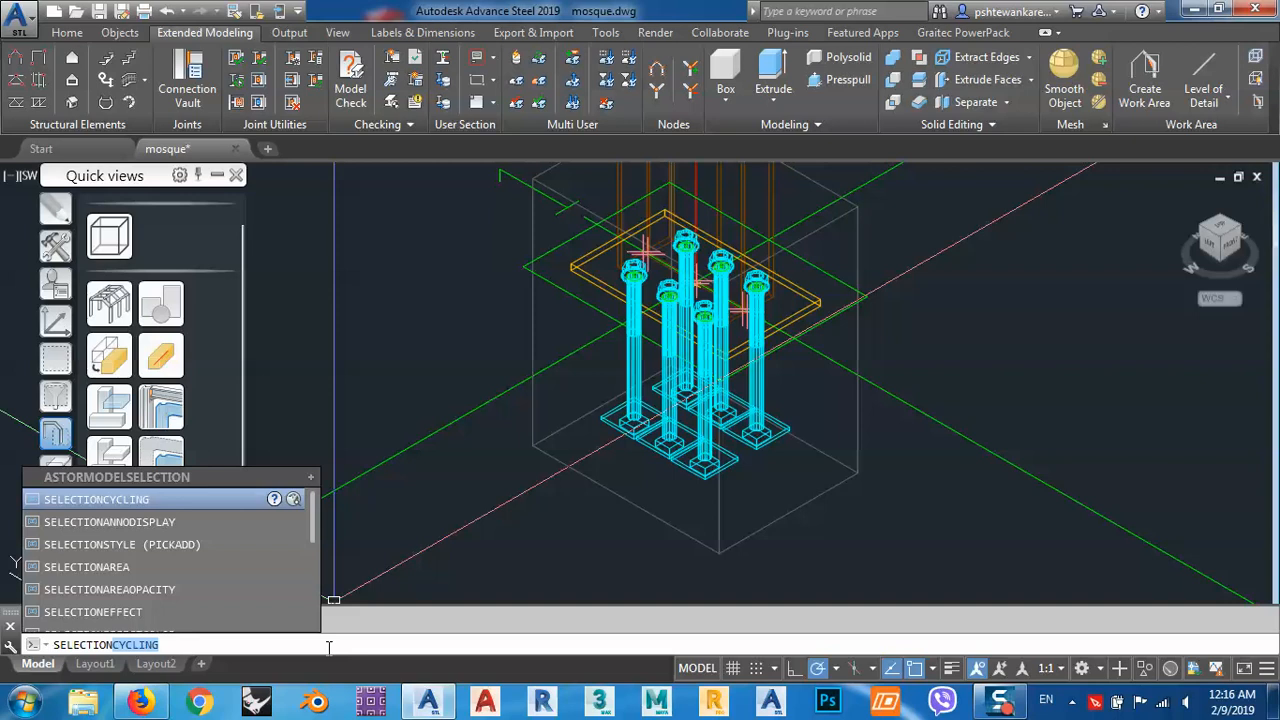
pyautogui.press('Return')
pyautogui.press('Return')
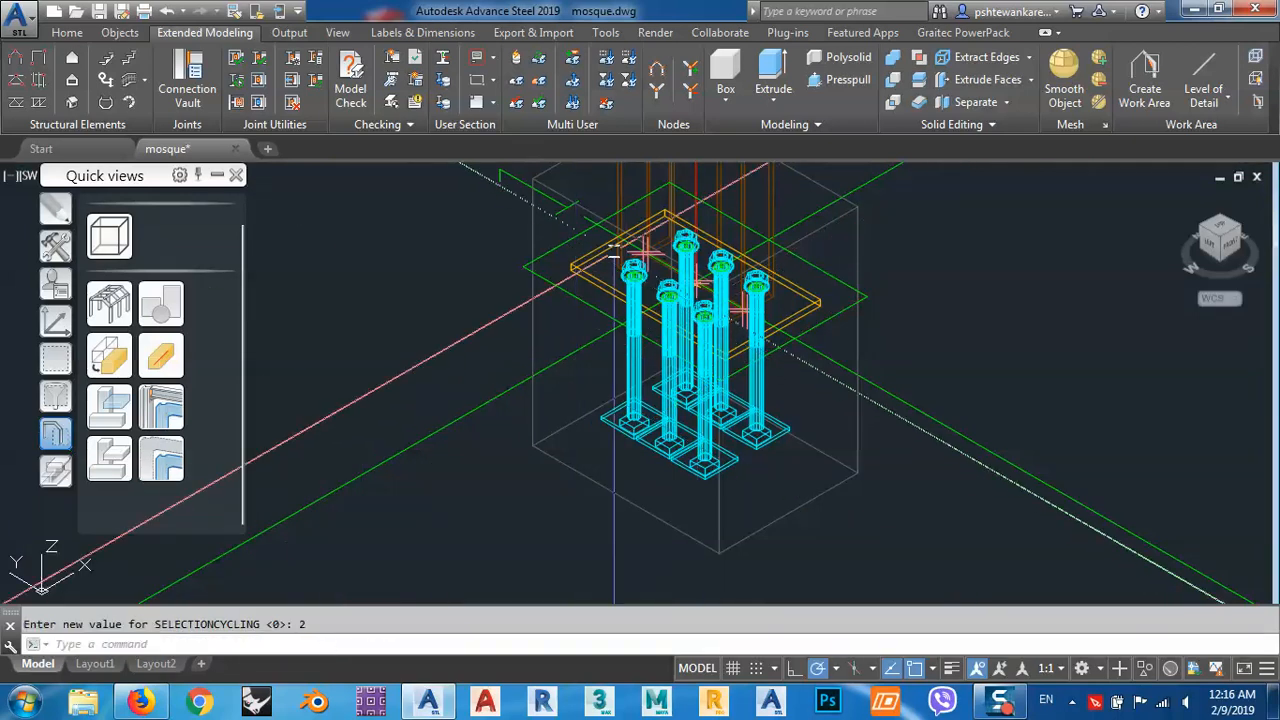
# List the overlapping objects at several spots around the base plate and anchor bolts, keeping the selection list clear of the model.
pyautogui.click(695, 312)
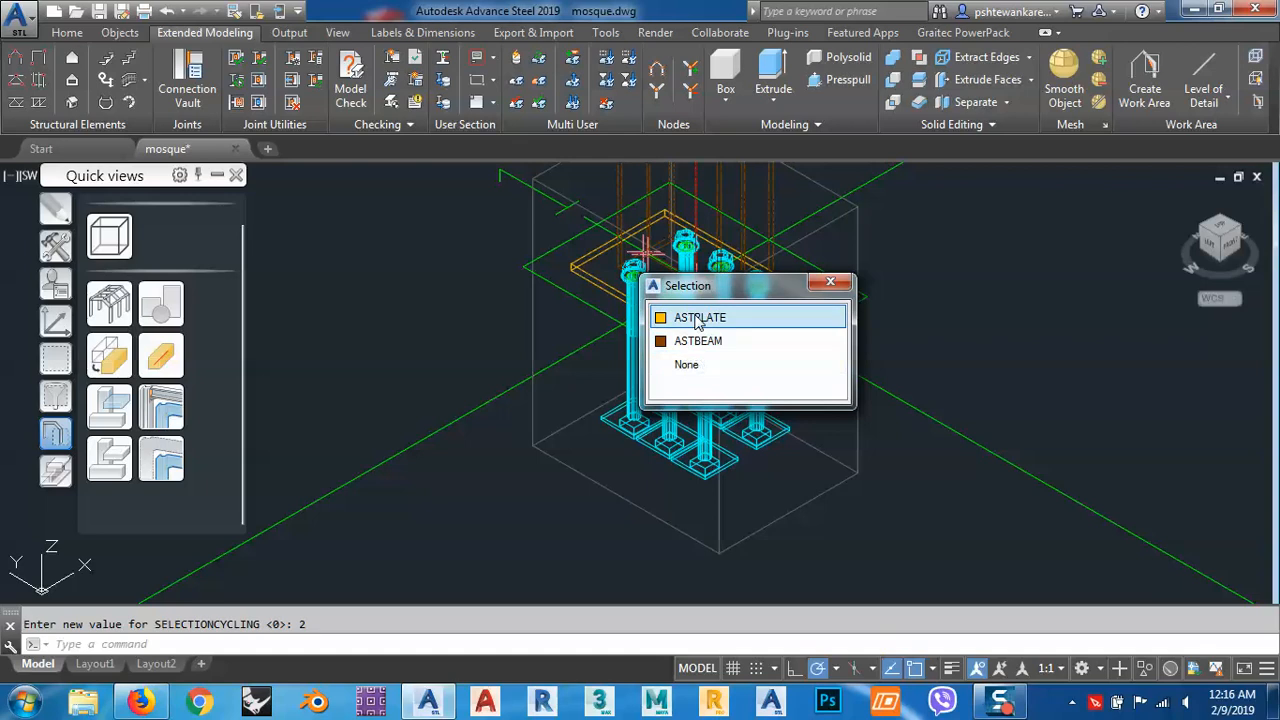
pyautogui.moveTo(695, 289); pyautogui.dragTo(962, 266)
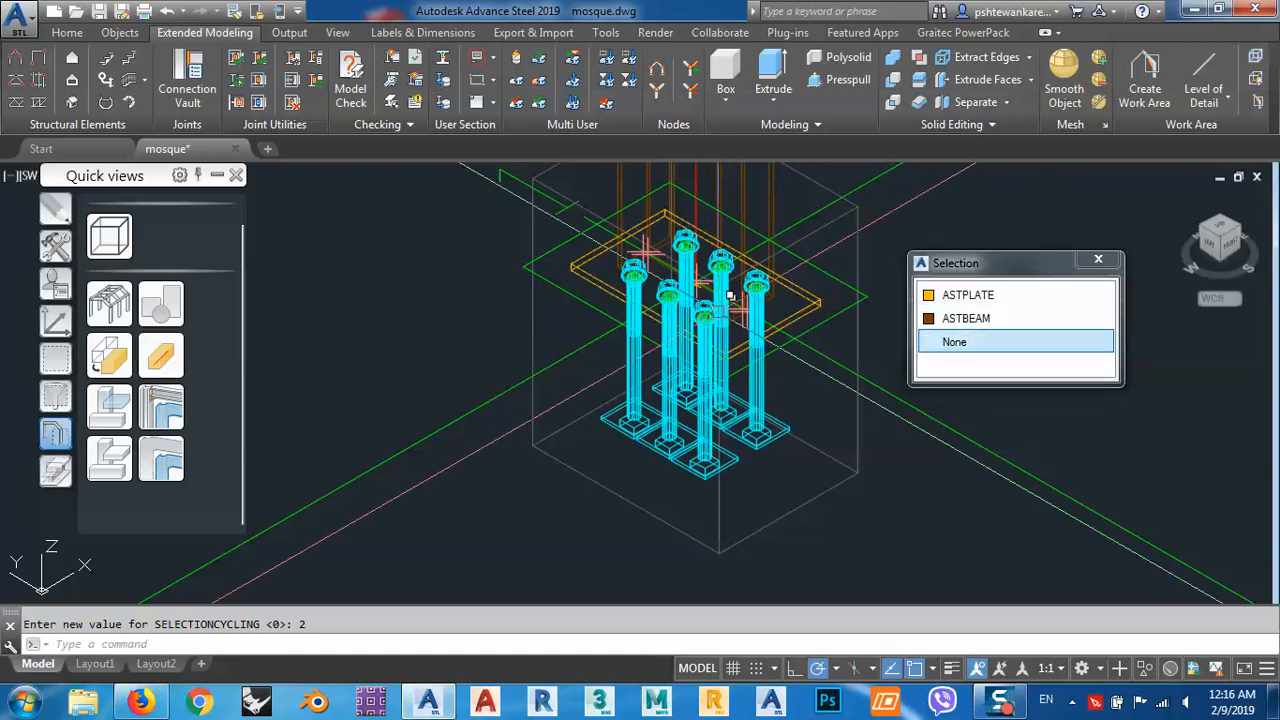
pyautogui.click(706, 340)
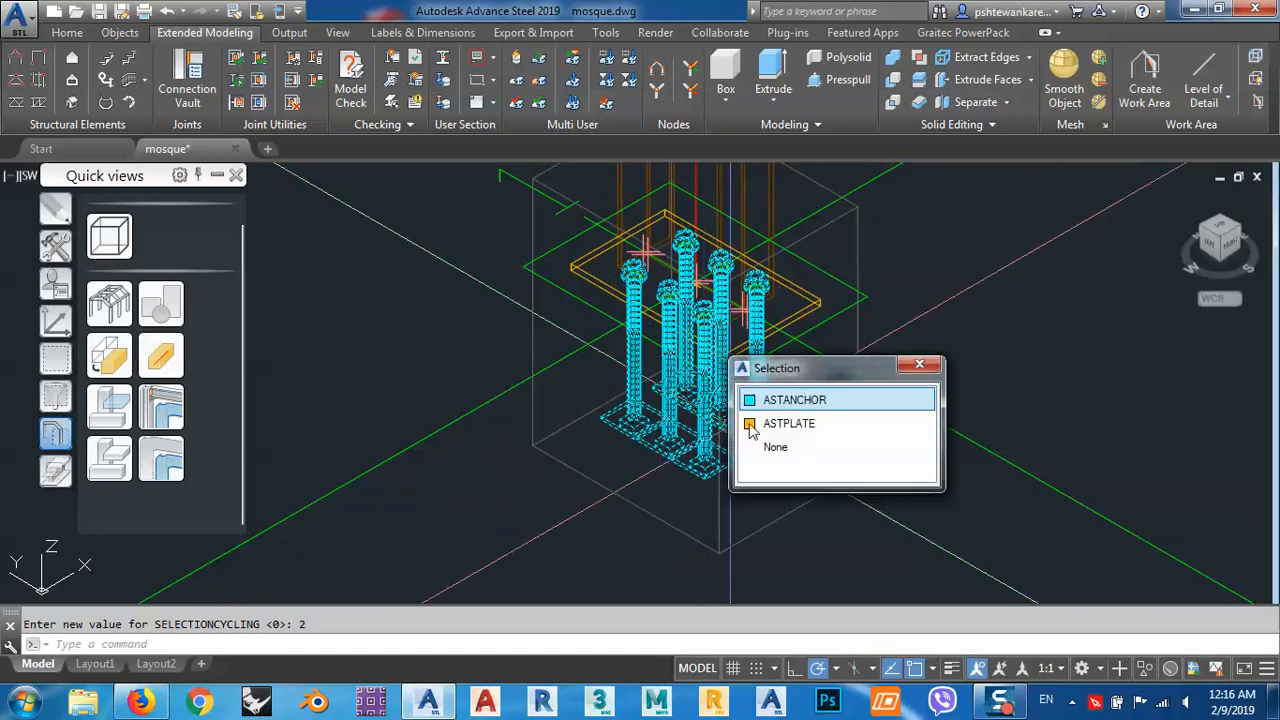
pyautogui.click(797, 285)
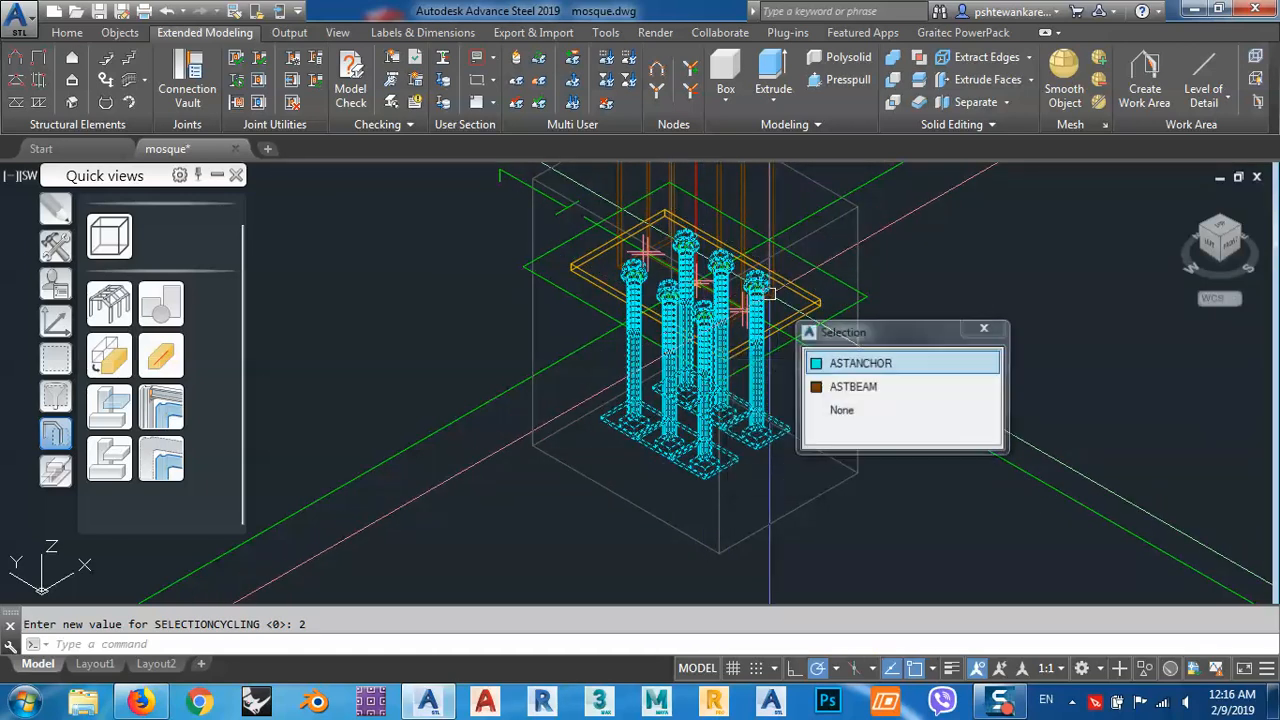
pyautogui.moveTo(857, 340); pyautogui.dragTo(990, 303)
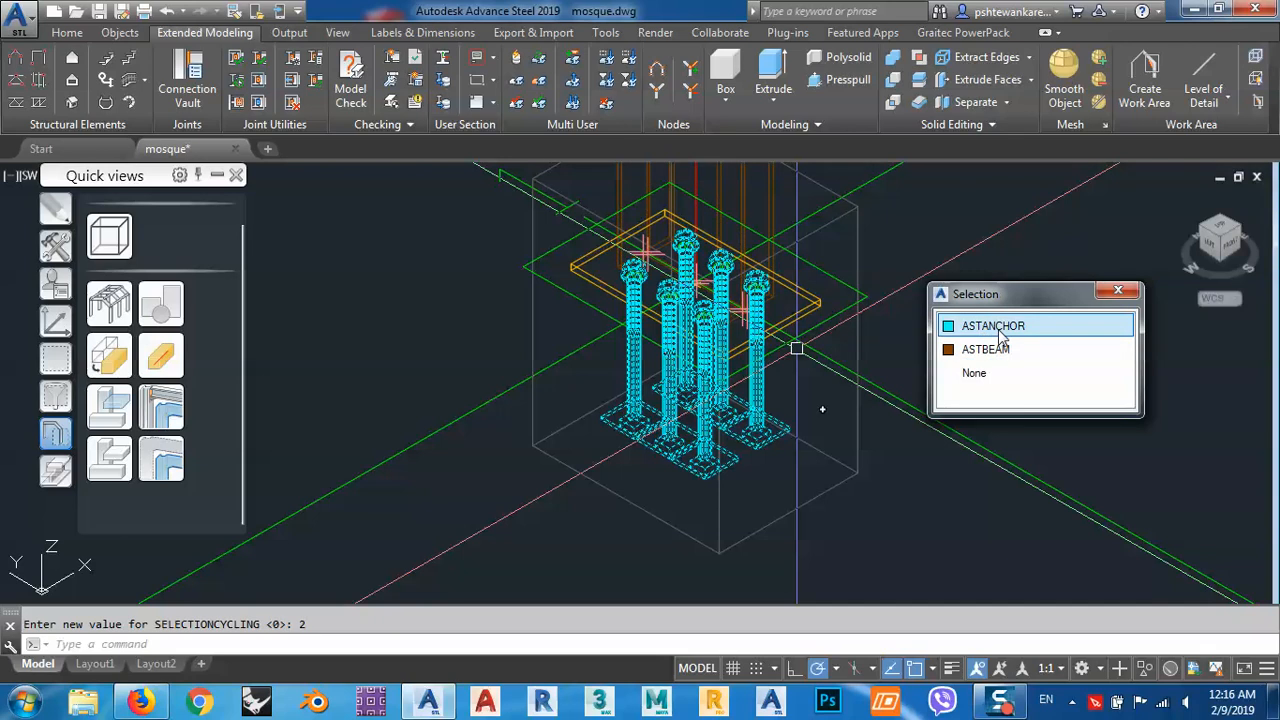
# Pick the anchor bolts from the overlap list, add the column to the selection, and clear the selection.
pyautogui.click(1000, 338)
pyautogui.keyDown('shift'); pyautogui.moveTo(997, 326); pyautogui.dragTo(836, 320, button='middle'); pyautogui.keyUp('shift')
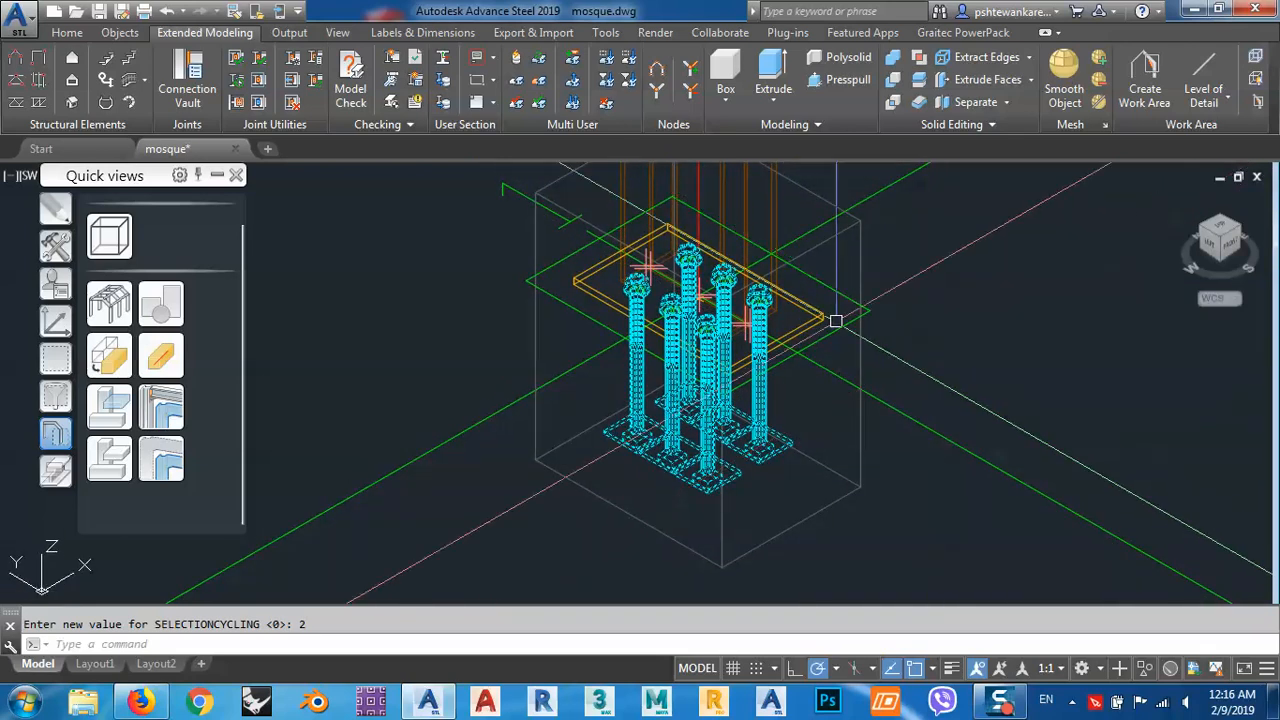
pyautogui.scroll(5, 789, 271)
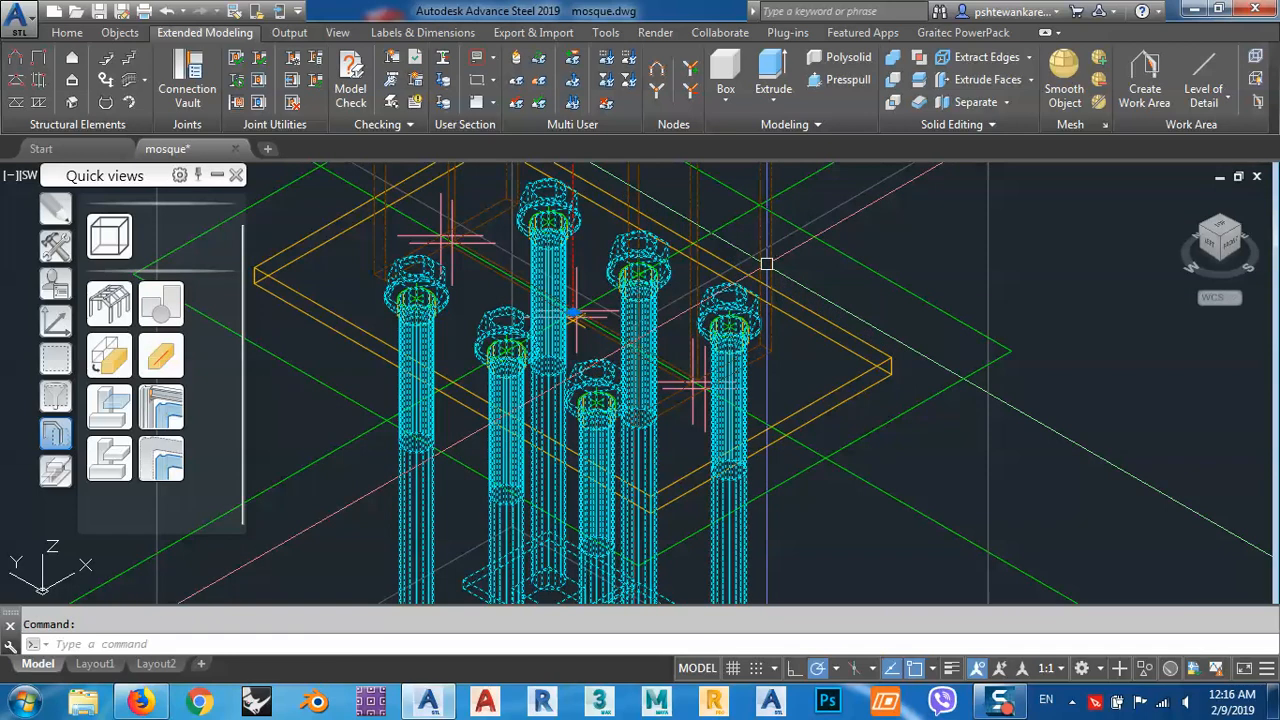
pyautogui.scroll(-5, 837, 335)
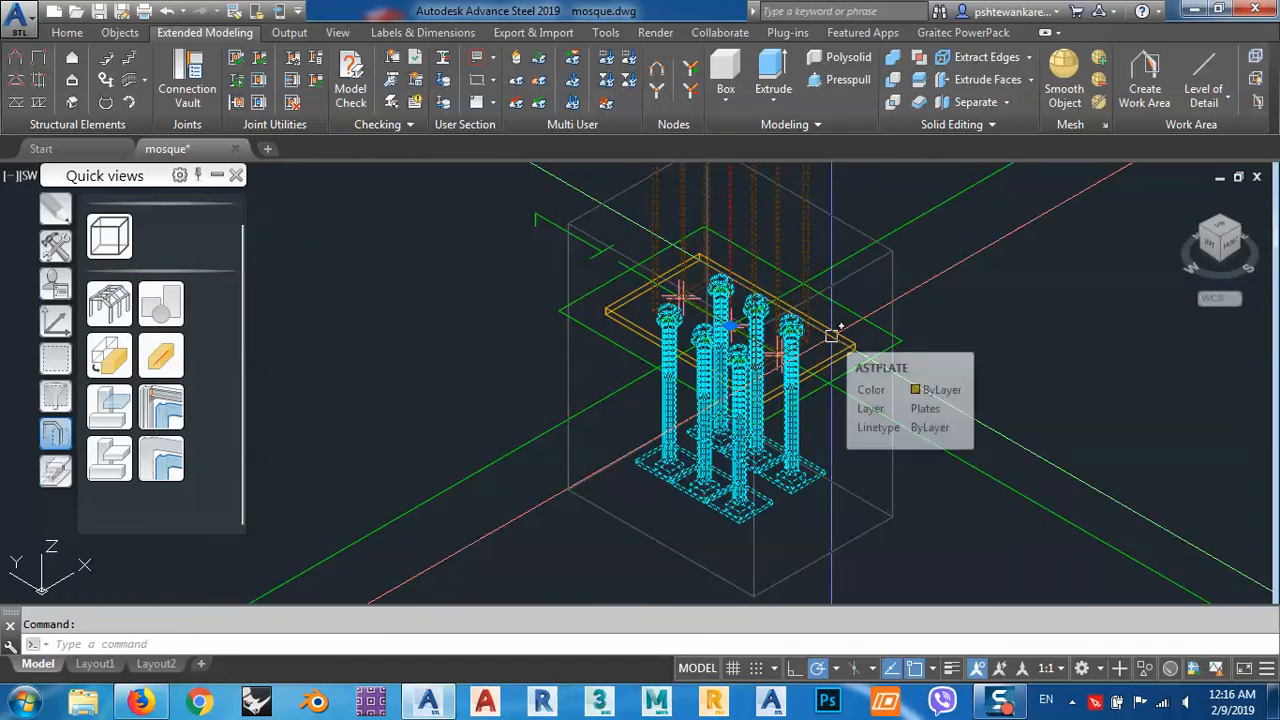
pyautogui.press('Escape')
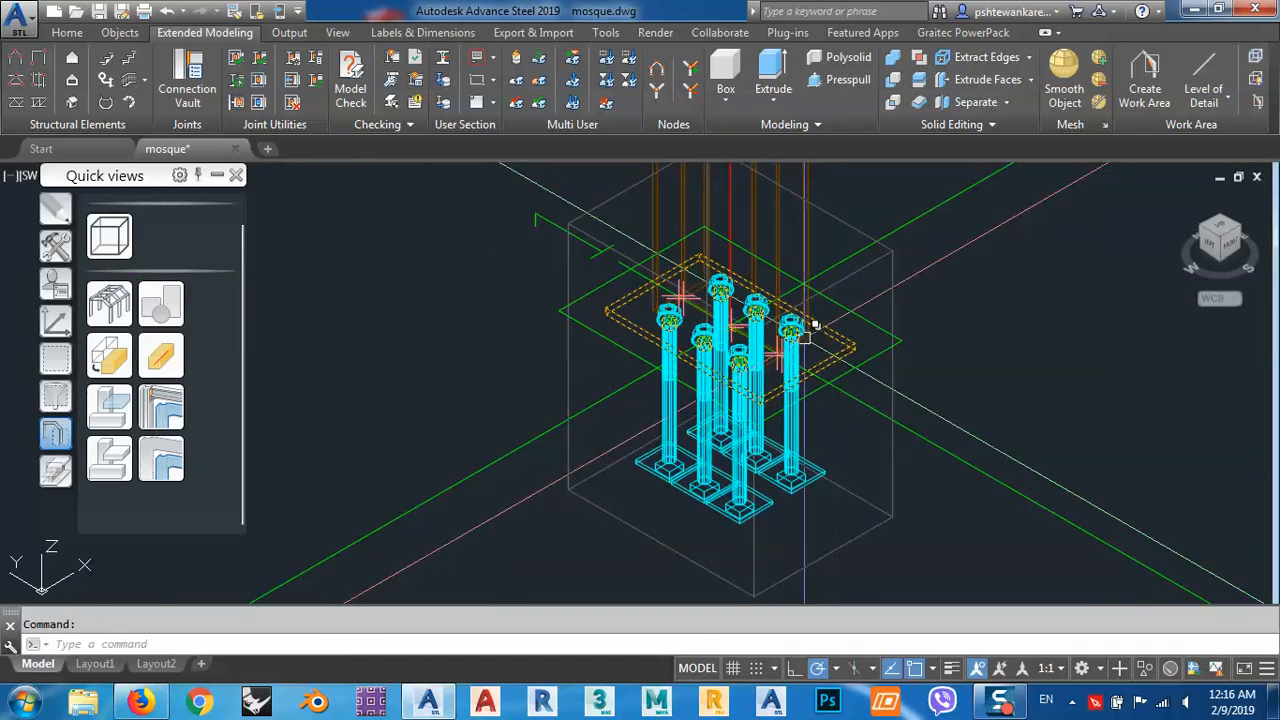
pyautogui.press('Escape')
# Select the base plate and the column in turn, clearing the selection after each.
pyautogui.scroll(5, 812, 328)
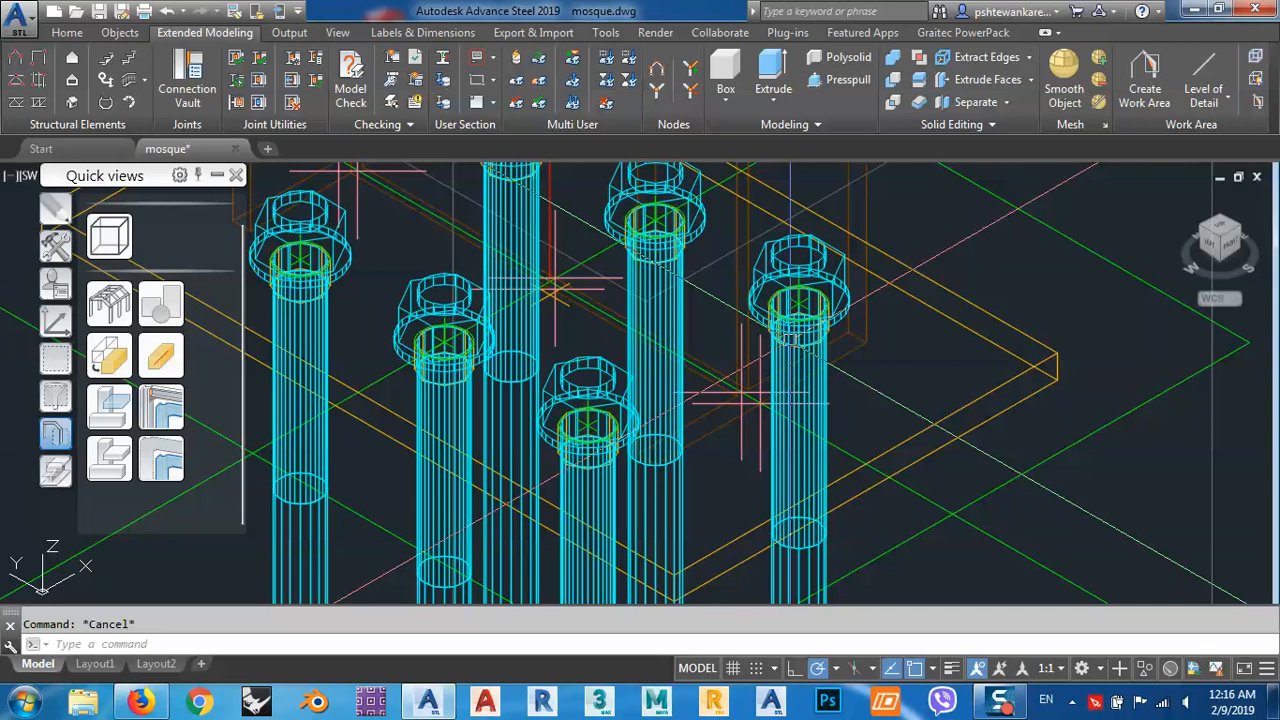
pyautogui.scroll(-5, 790, 338)
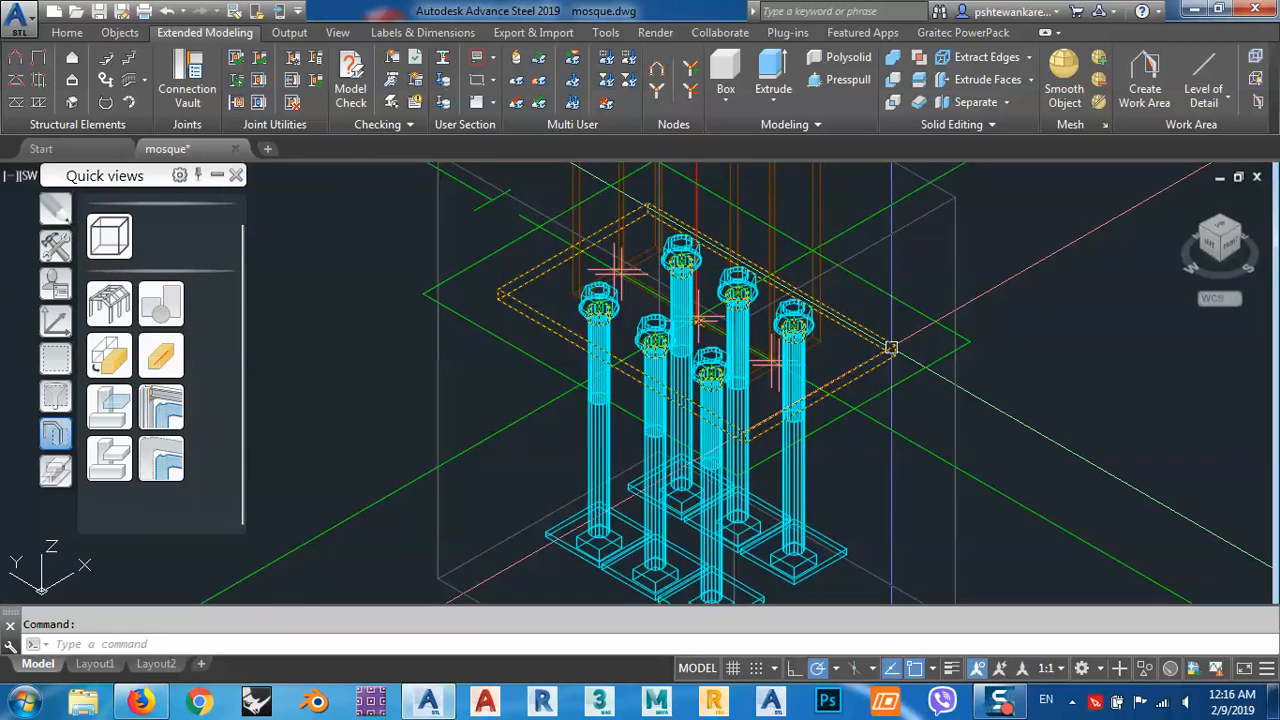
pyautogui.press('Escape')
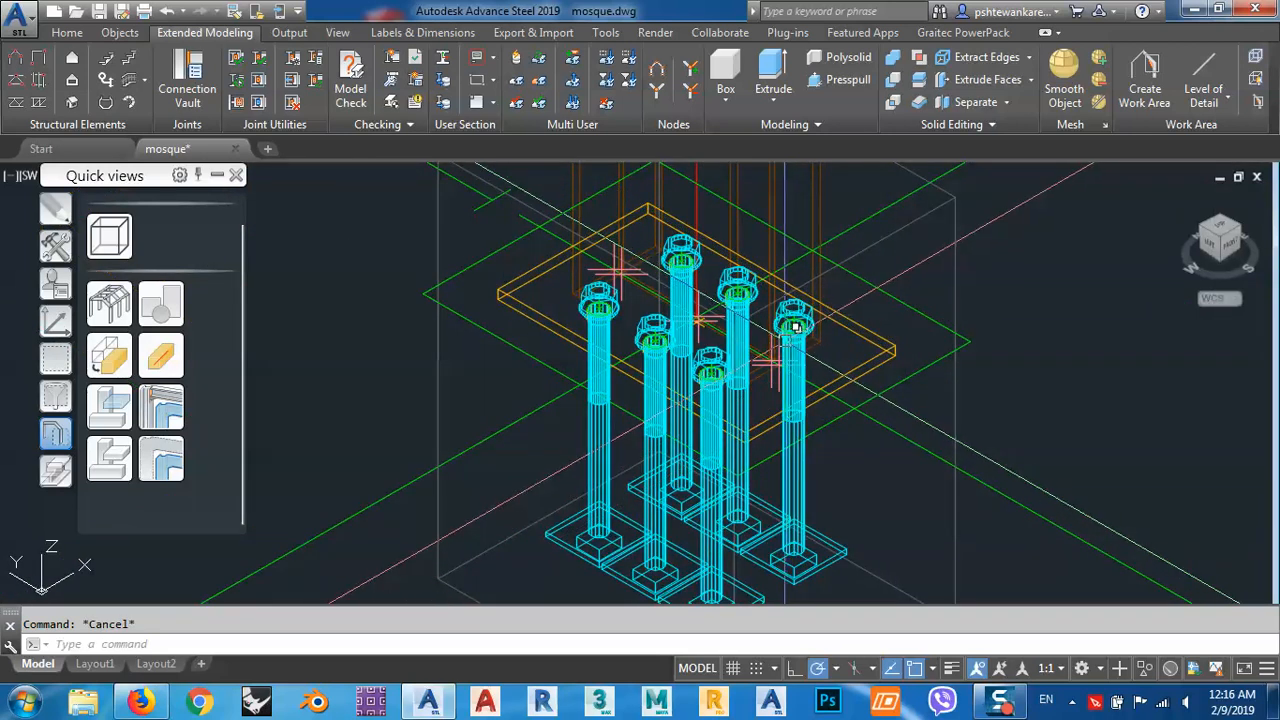
pyautogui.scroll(5, 795, 330)
pyautogui.scroll(-5, 790, 335)
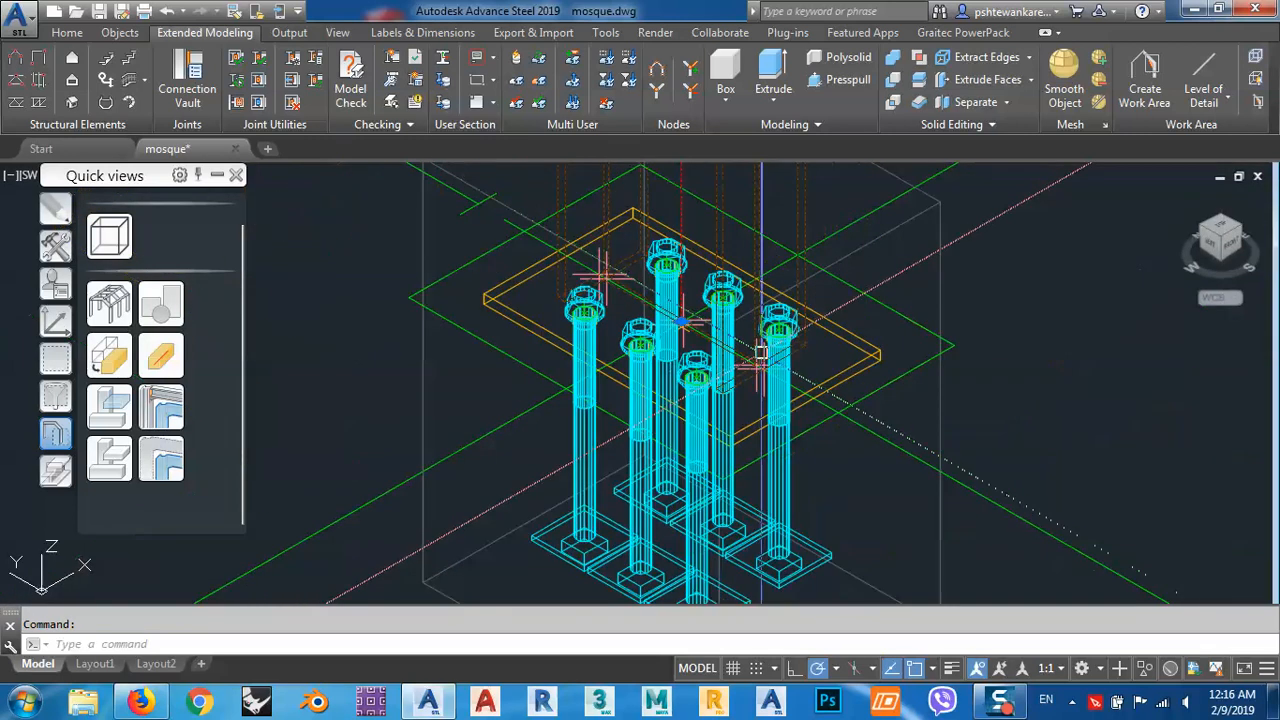
pyautogui.press('Escape')
# List the overlapping objects at the column foot from a more distant view, and close the list without choosing any.
pyautogui.scroll(-8, 770, 368)
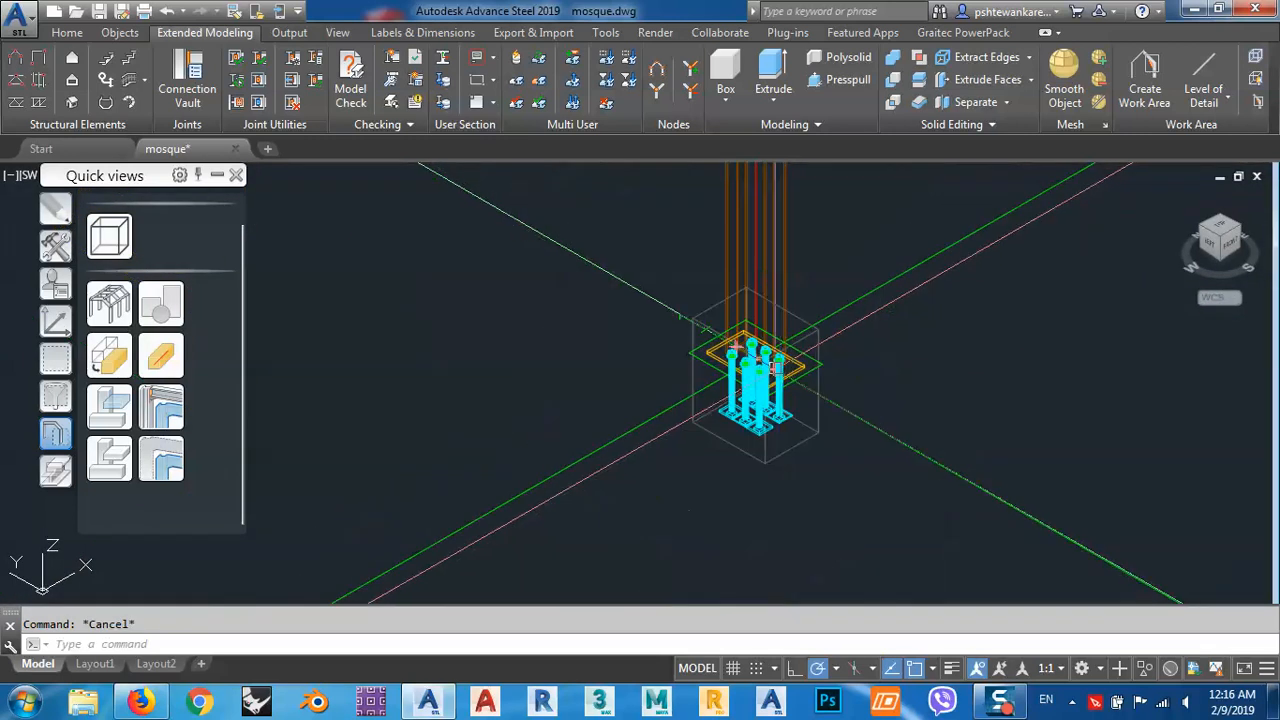
pyautogui.click(770, 366)
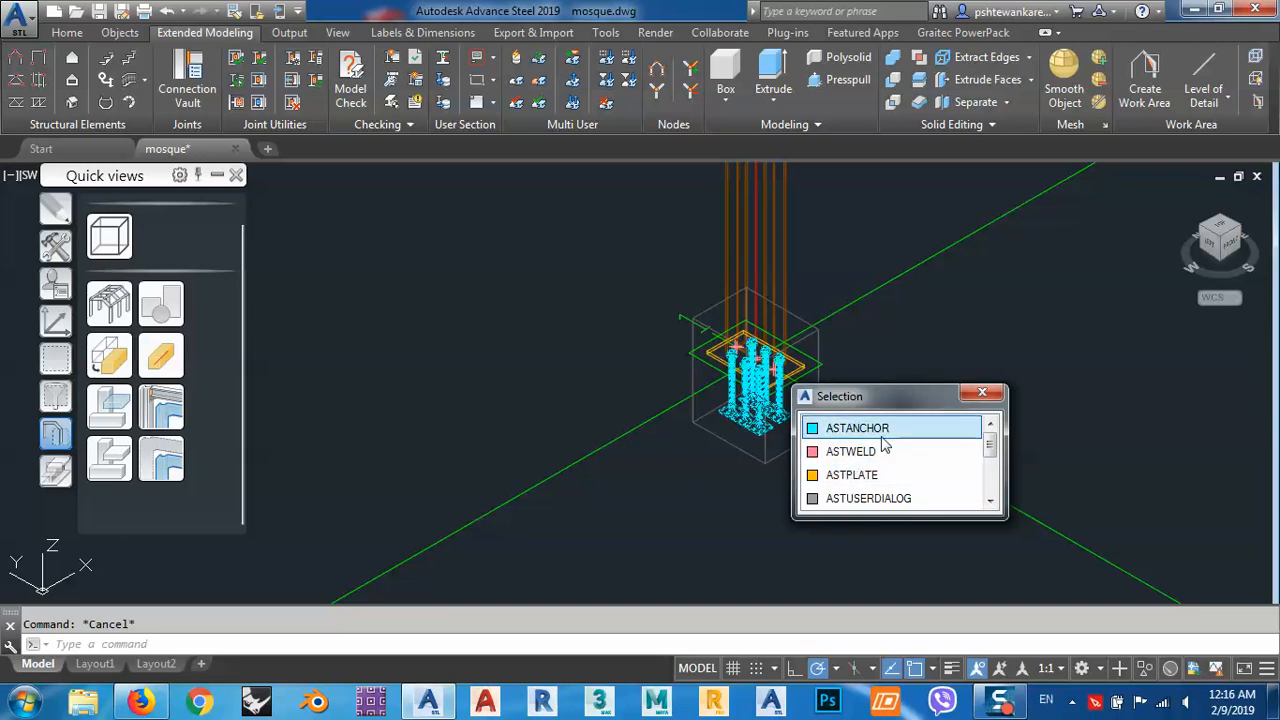
pyautogui.click(994, 396)
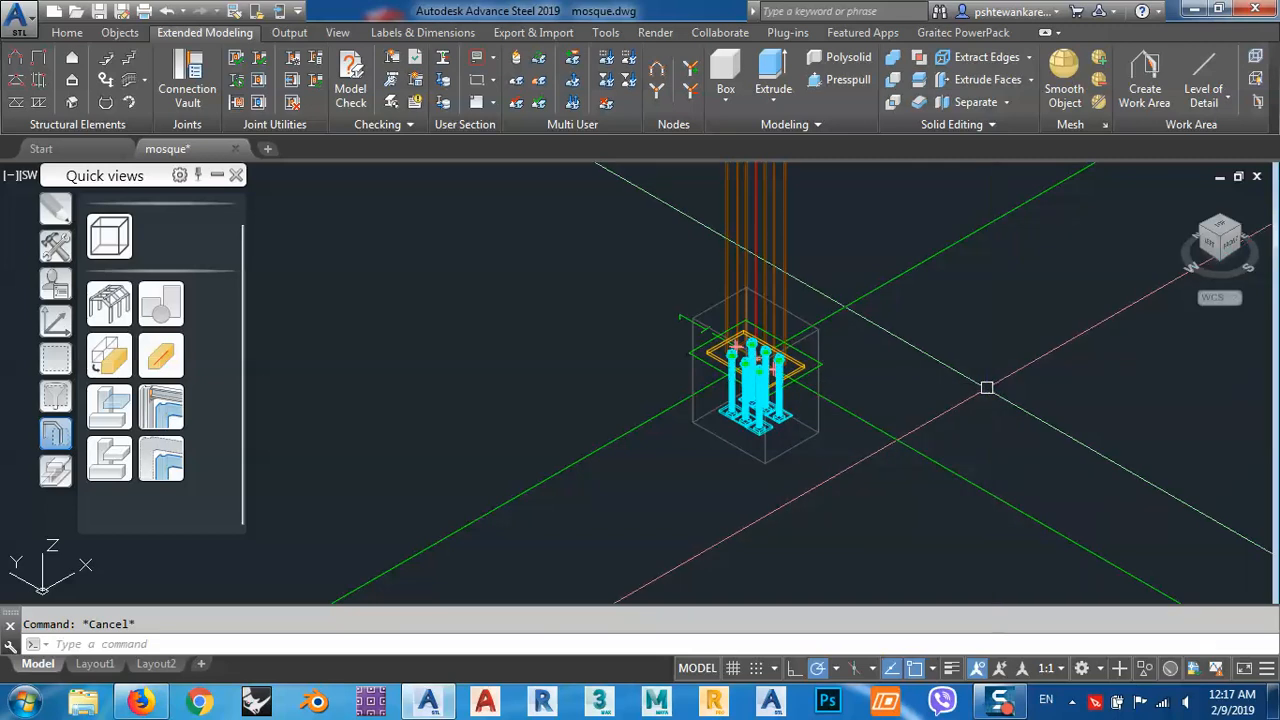
pyautogui.scroll(5, 790, 385)
pyautogui.moveTo(775, 396); pyautogui.dragTo(819, 361, button='middle')
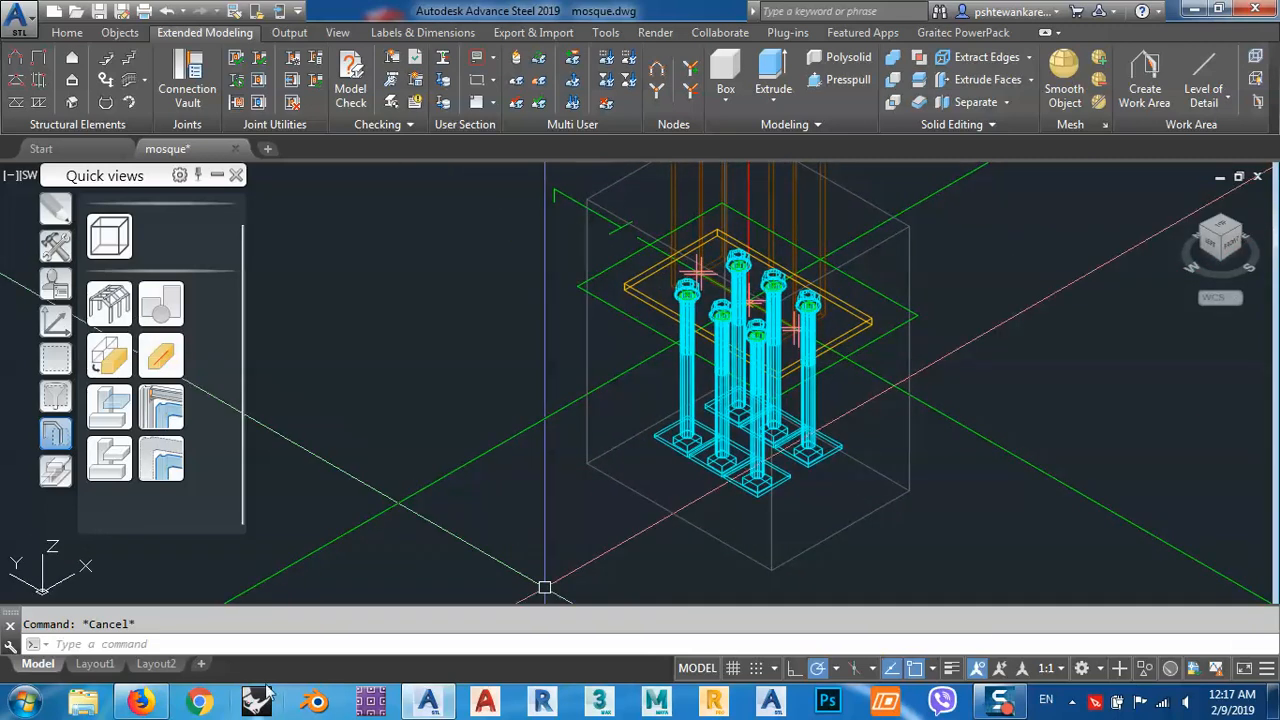
pyautogui.scroll(4, 842, 312)
pyautogui.scroll(-4, 829, 351)
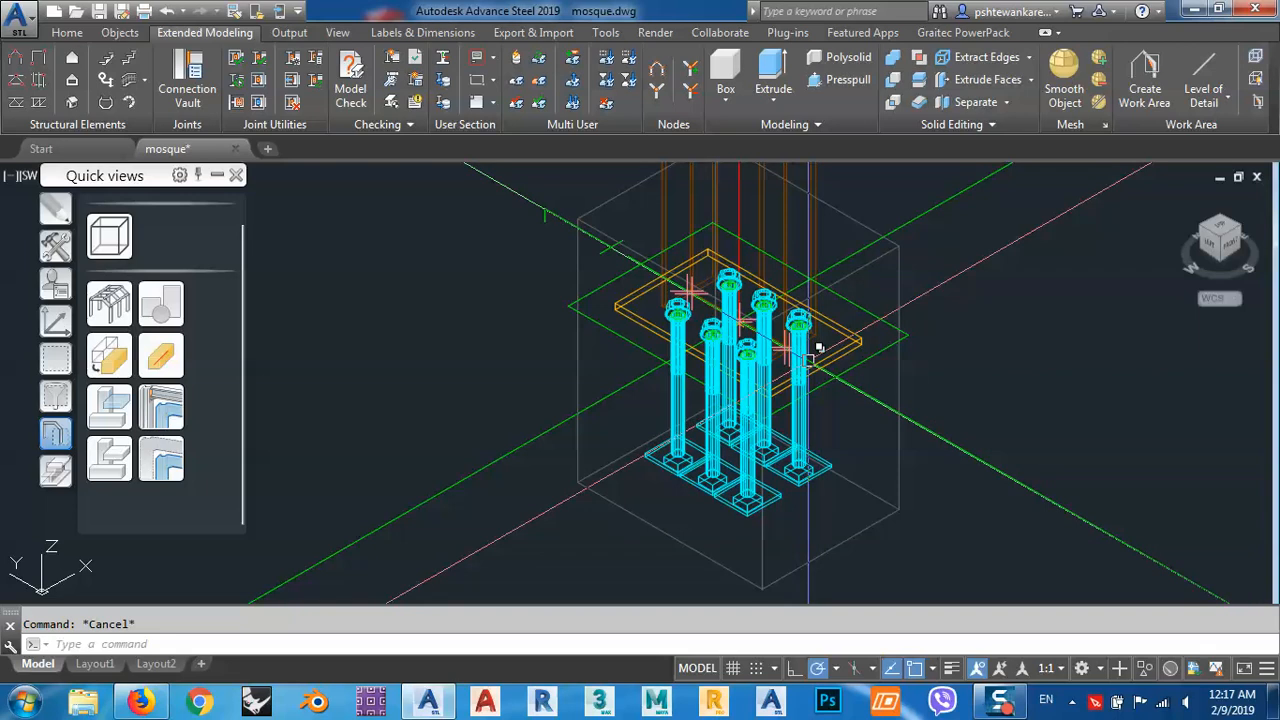
pyautogui.moveTo(818, 347)
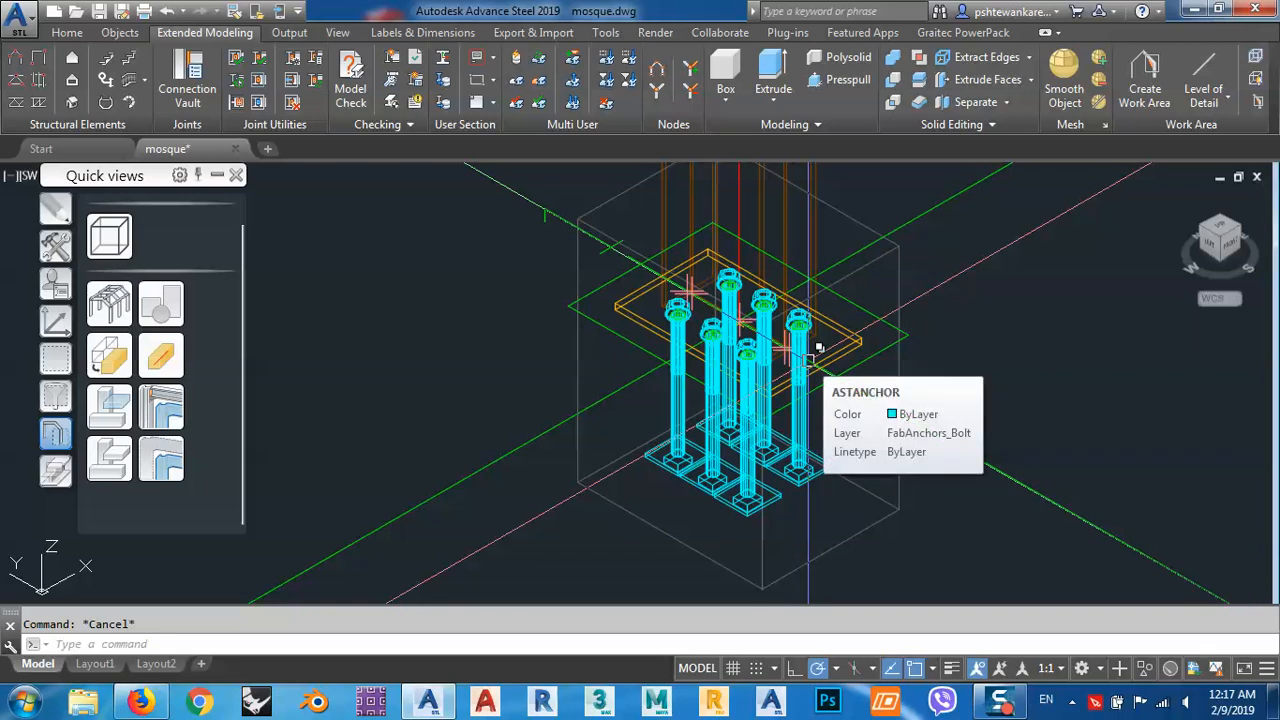
pyautogui.moveTo(826, 231); pyautogui.dragTo(817, 296, button='middle')
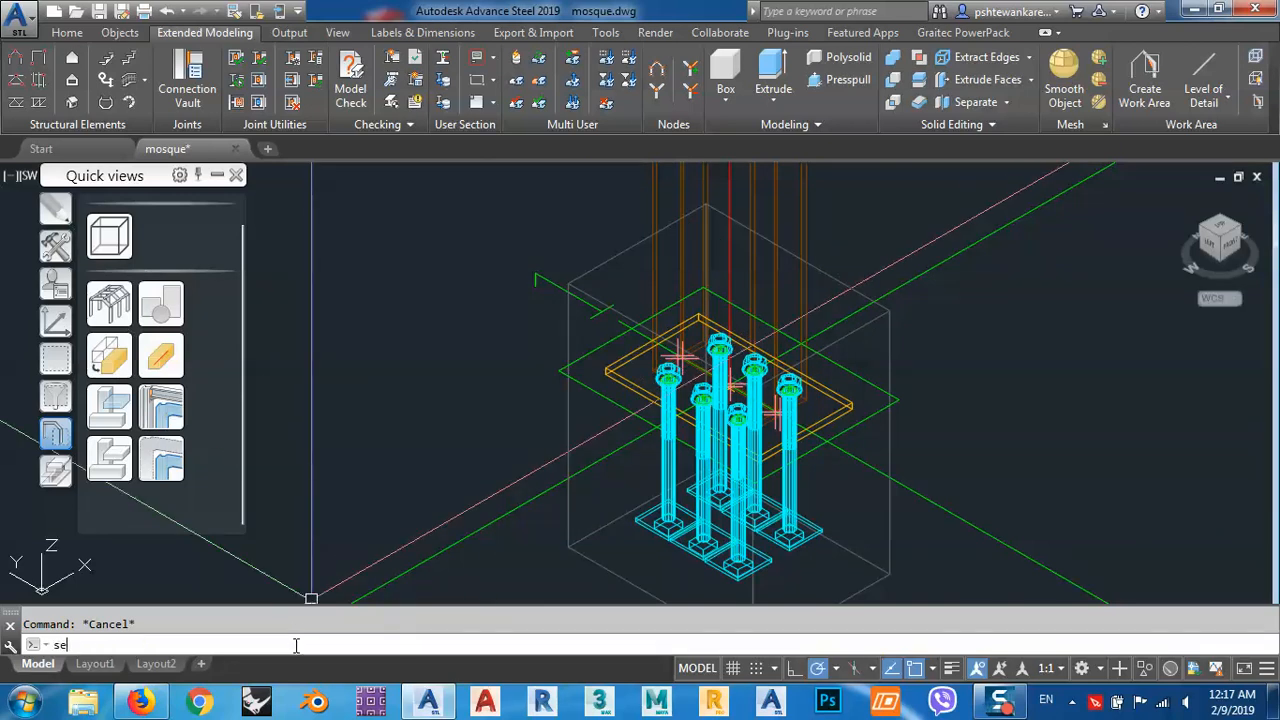
# Set SELECTIONCYCLING to 0, test selecting the base plate and anchor bolts directly, and clear the selection.
pyautogui.write('l')
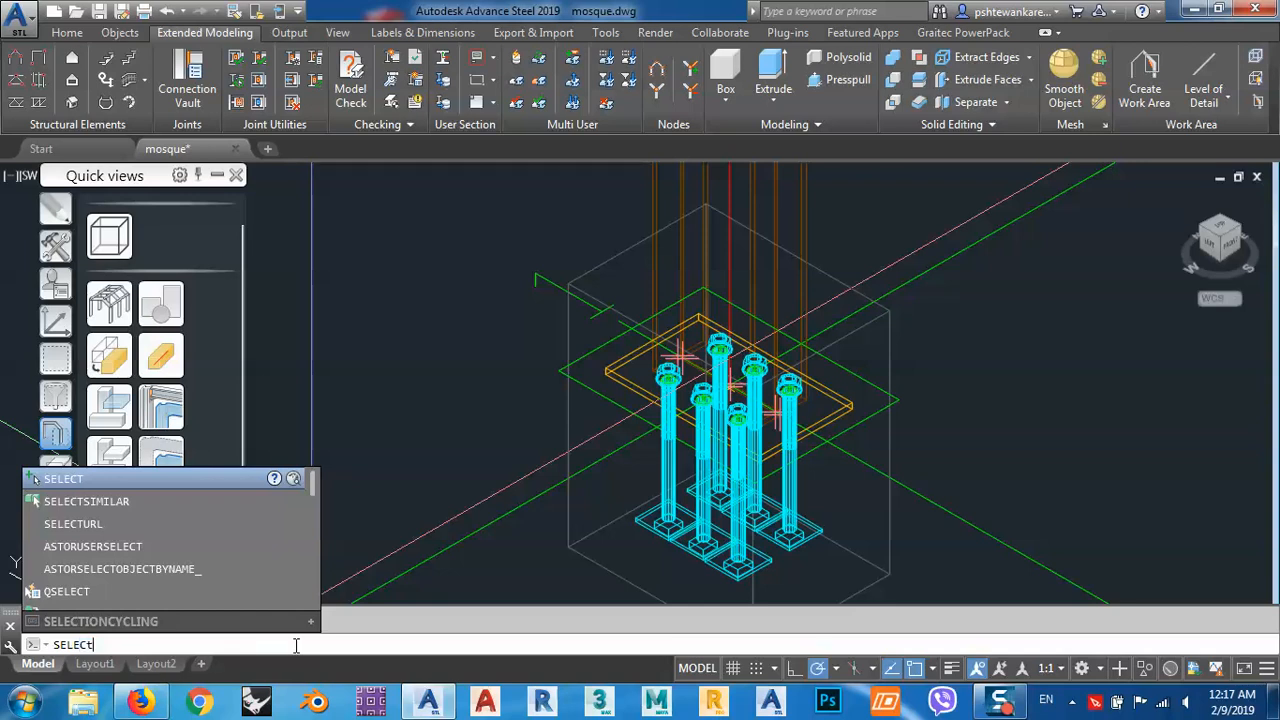
pyautogui.write('ection')
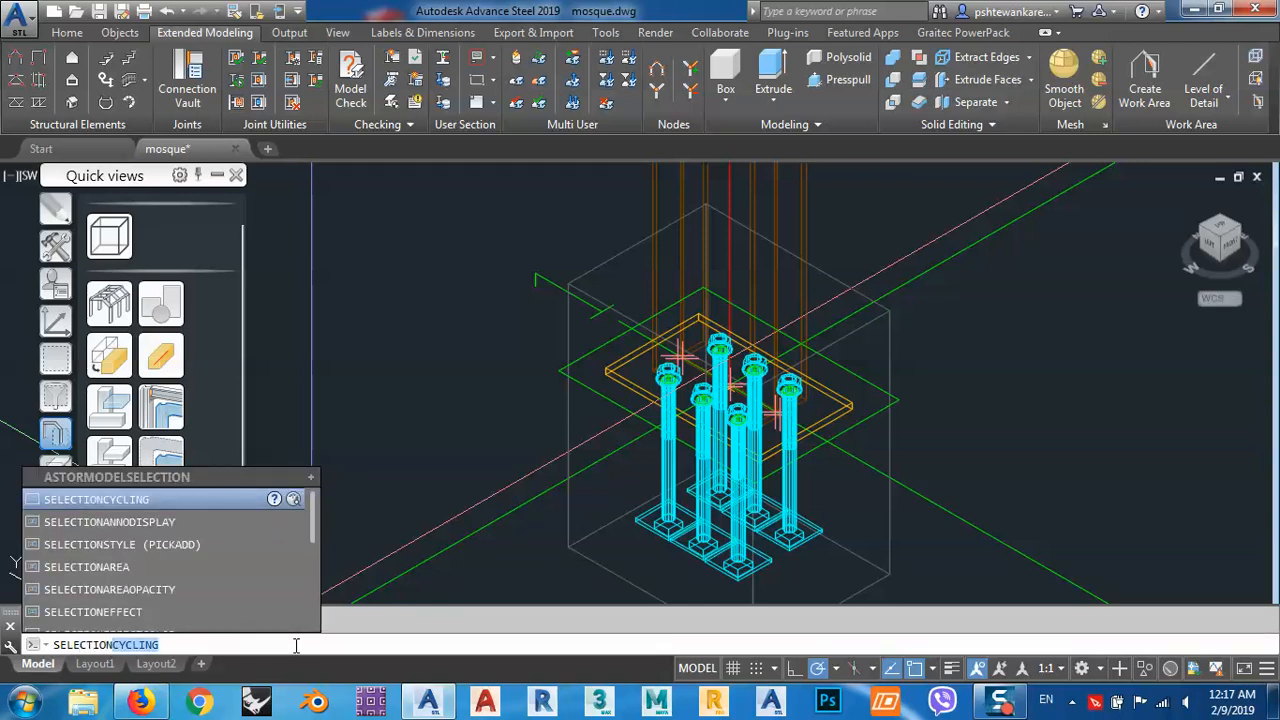
pyautogui.press('Return')
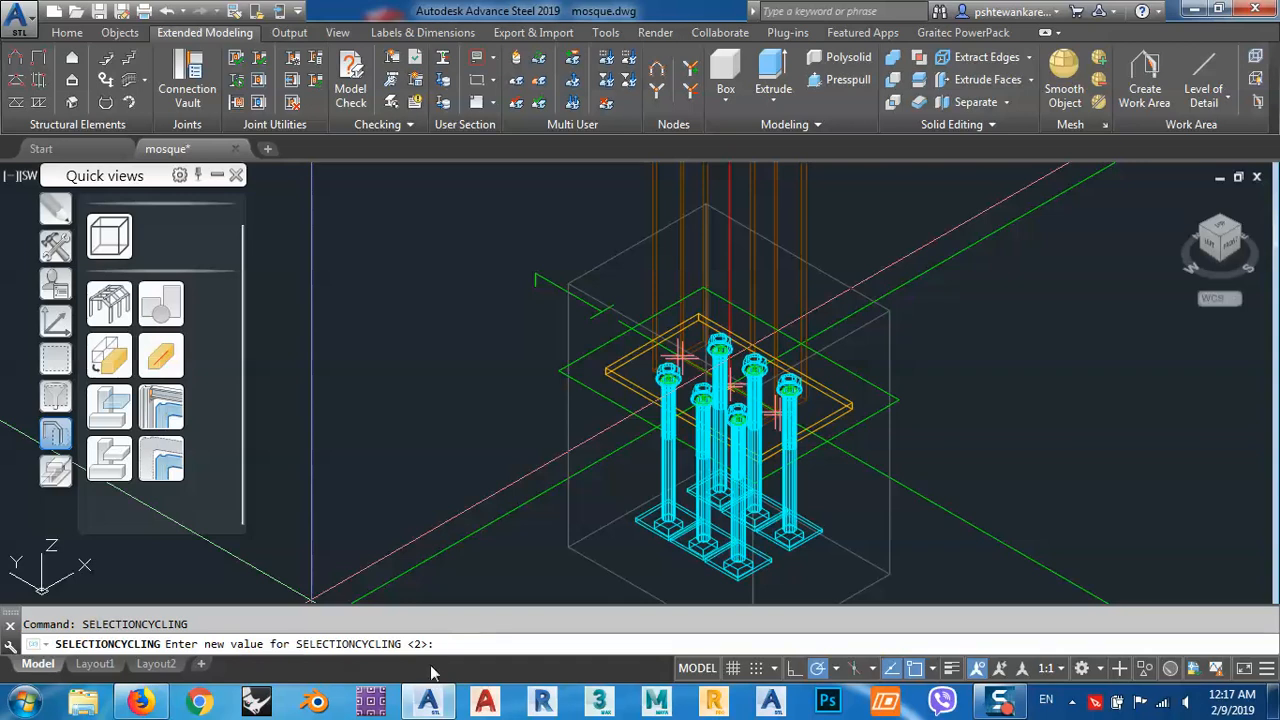
pyautogui.write('0')
pyautogui.press('Return')
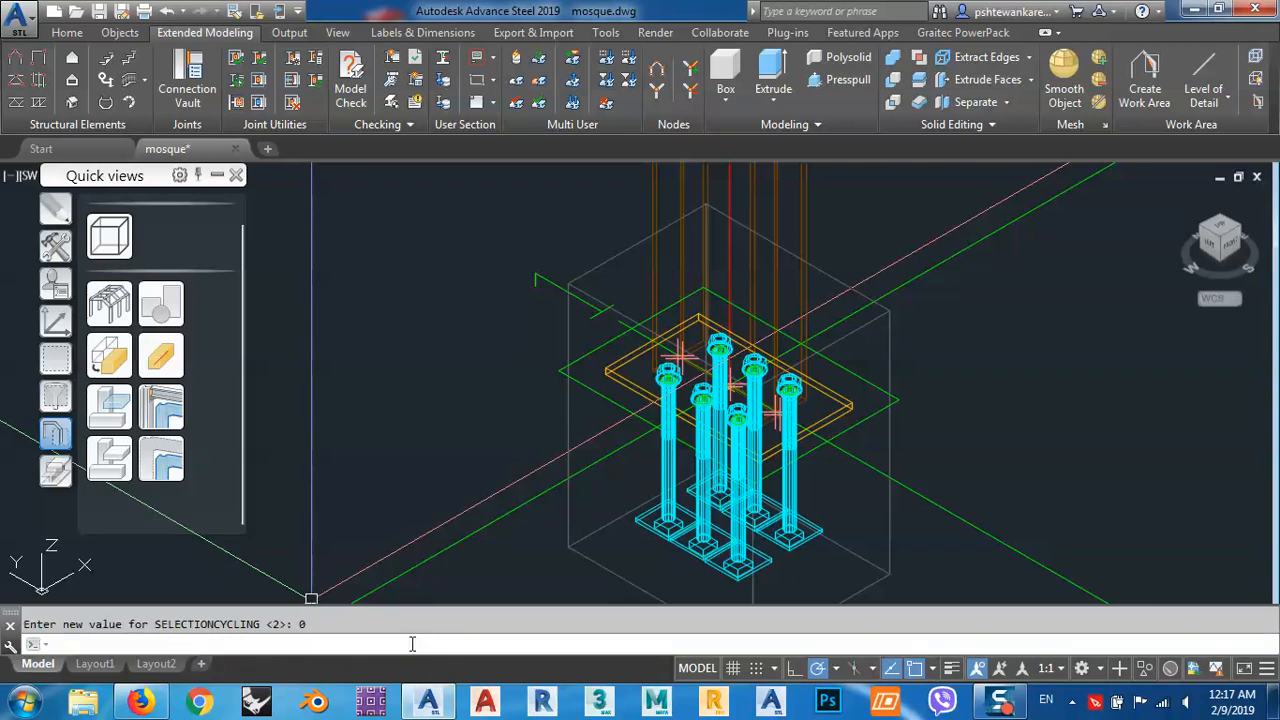
pyautogui.click(695, 357)
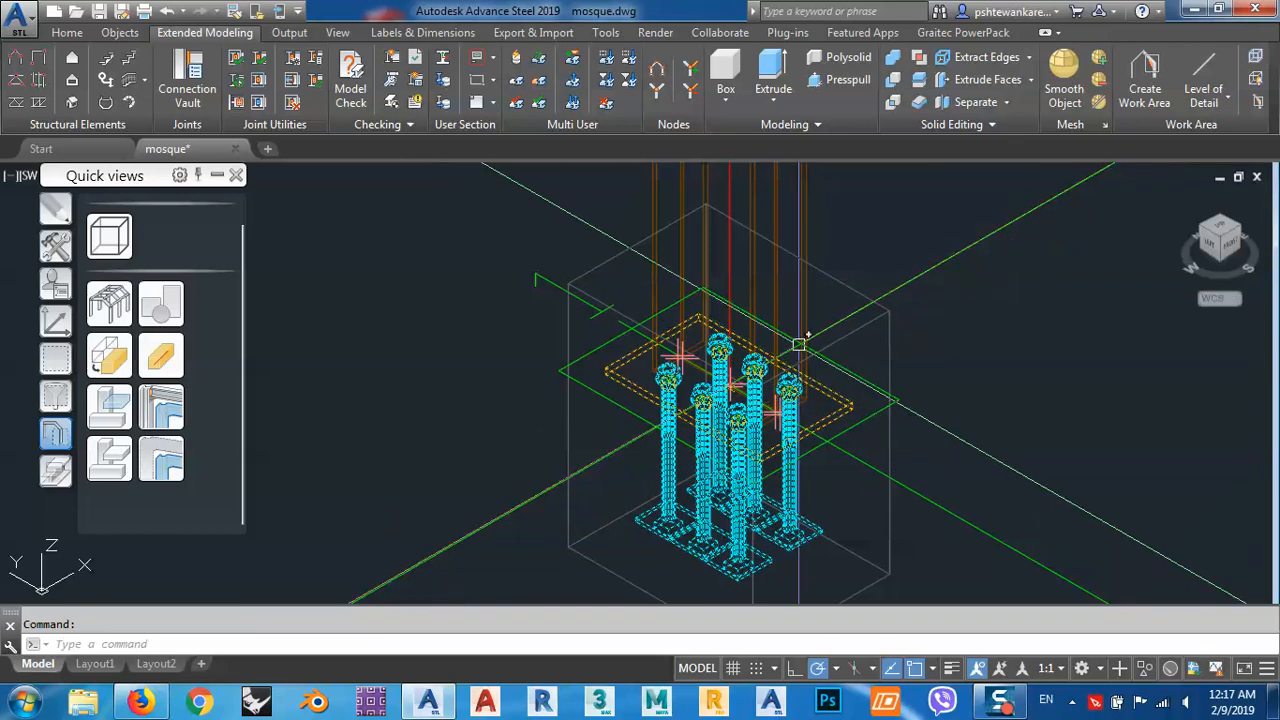
pyautogui.press('Escape')
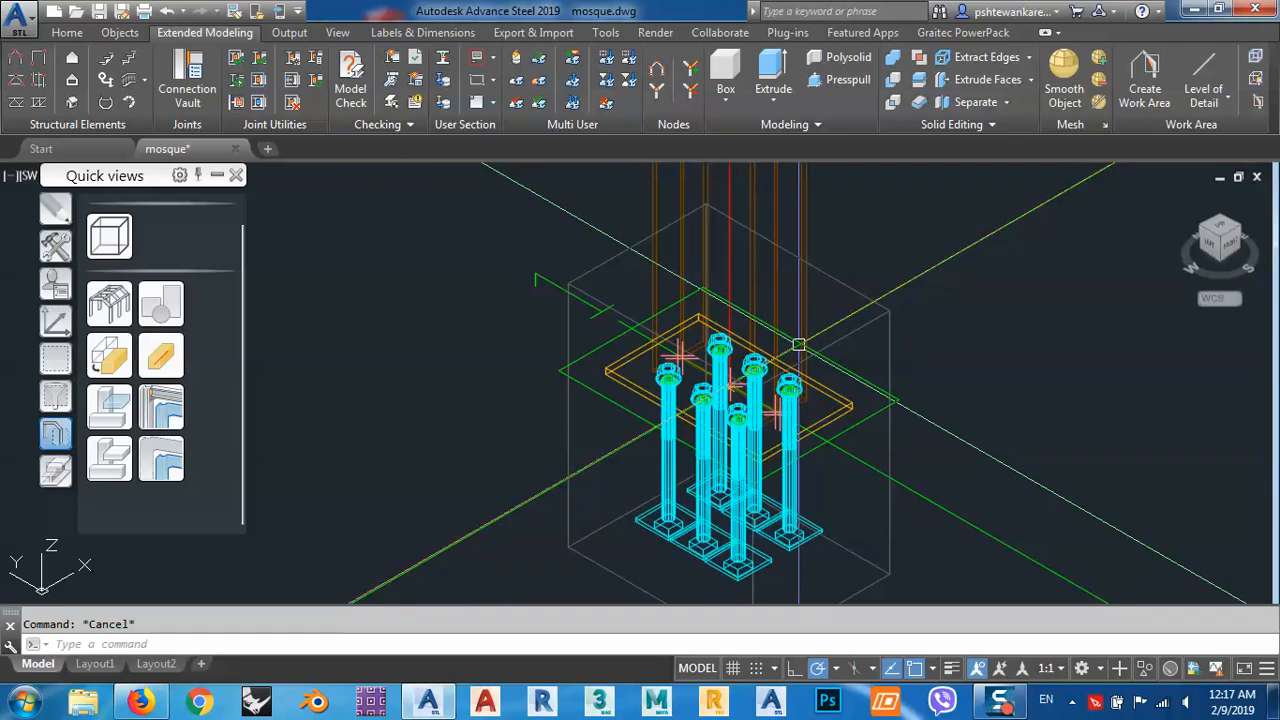
# Show the wider steel frame and orbit it to view the structure from another corner.
pyautogui.scroll(-10, 623, 351)
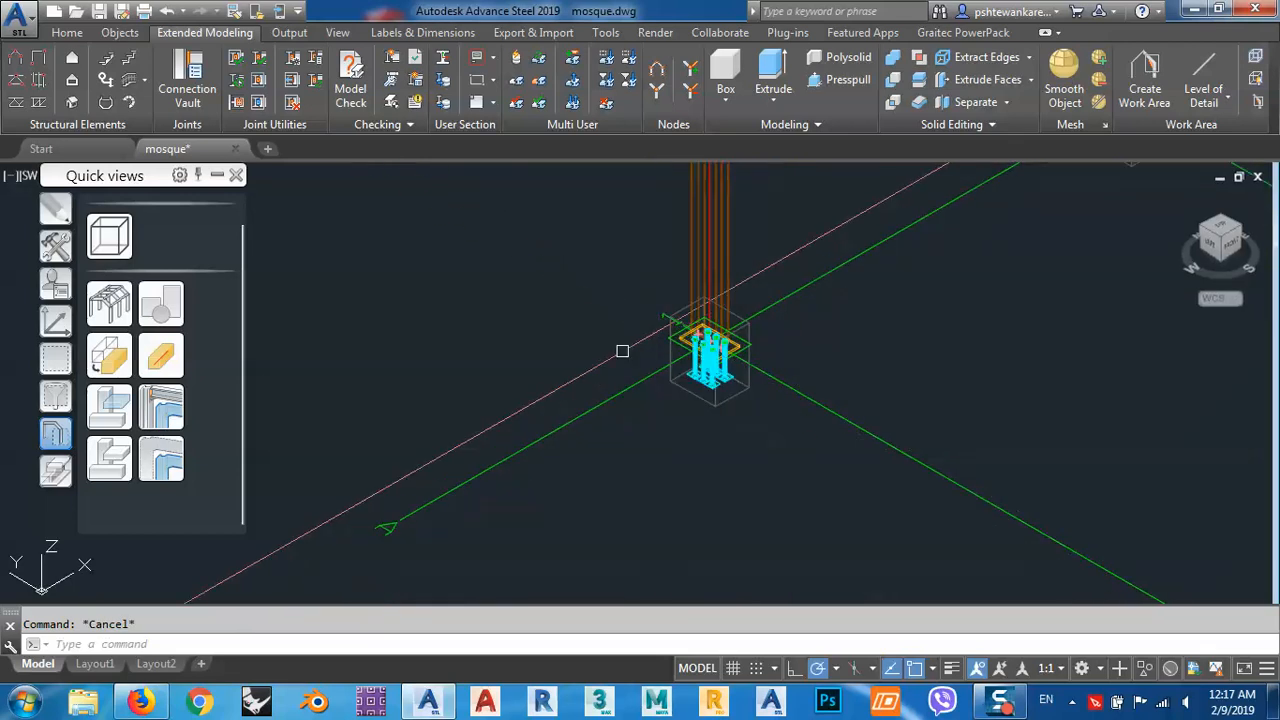
pyautogui.moveTo(763, 397); pyautogui.dragTo(640, 371, button='middle')
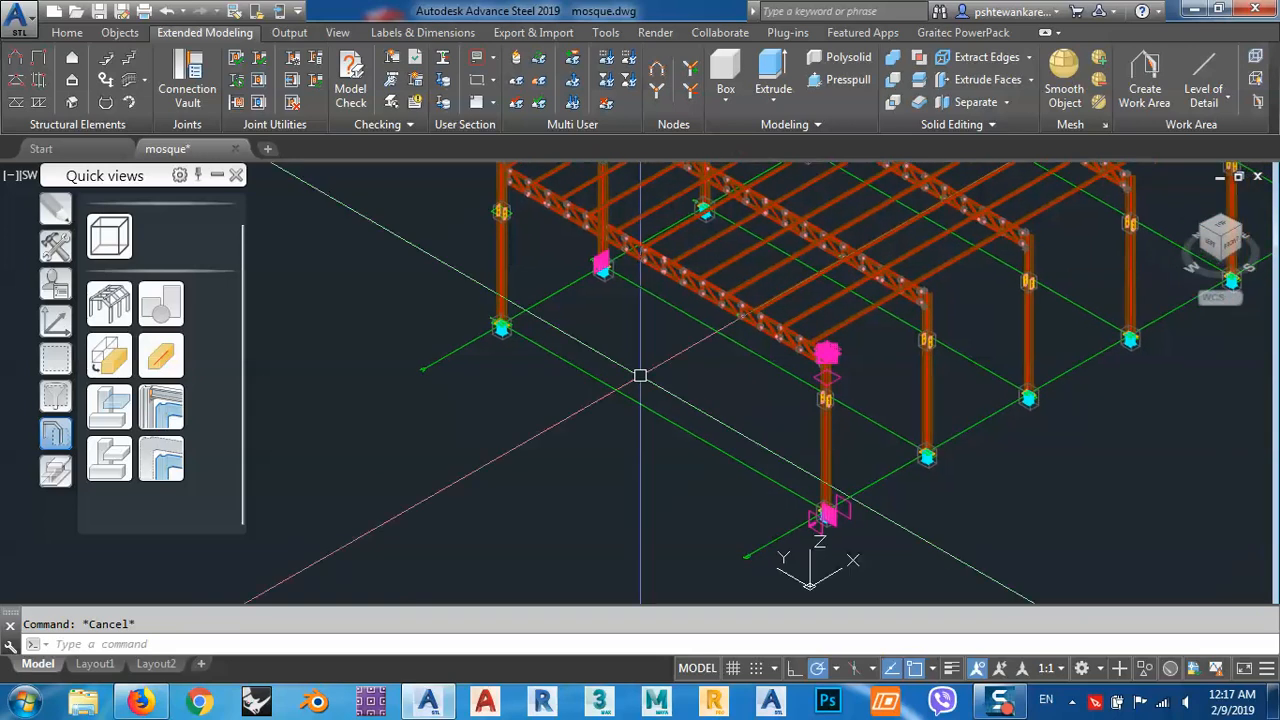
pyautogui.keyDown('shift'); pyautogui.moveTo(537, 443); pyautogui.dragTo(811, 491, button='middle'); pyautogui.keyUp('shift')
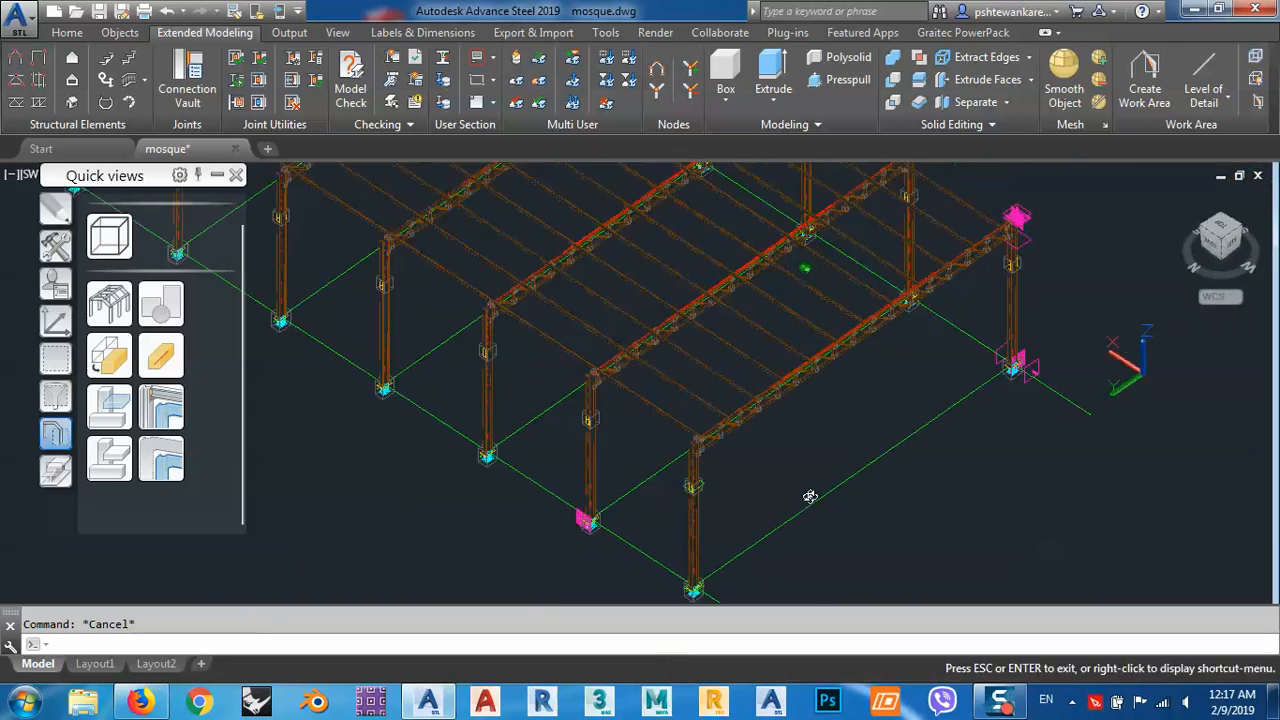
pyautogui.scroll(3, 780, 459)
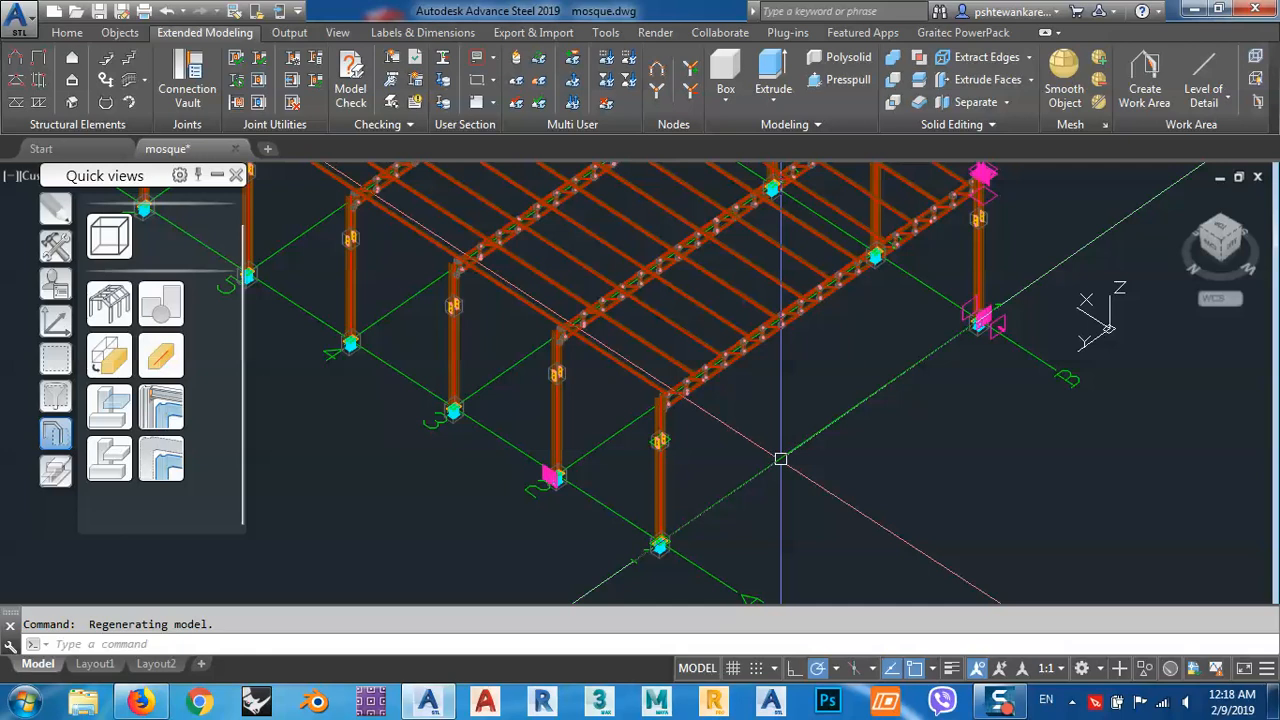
# Examine the end frame at grid line 1, including its columns and the truss-to-column connection, from close up and from afar.
pyautogui.scroll(-7, 780, 459)
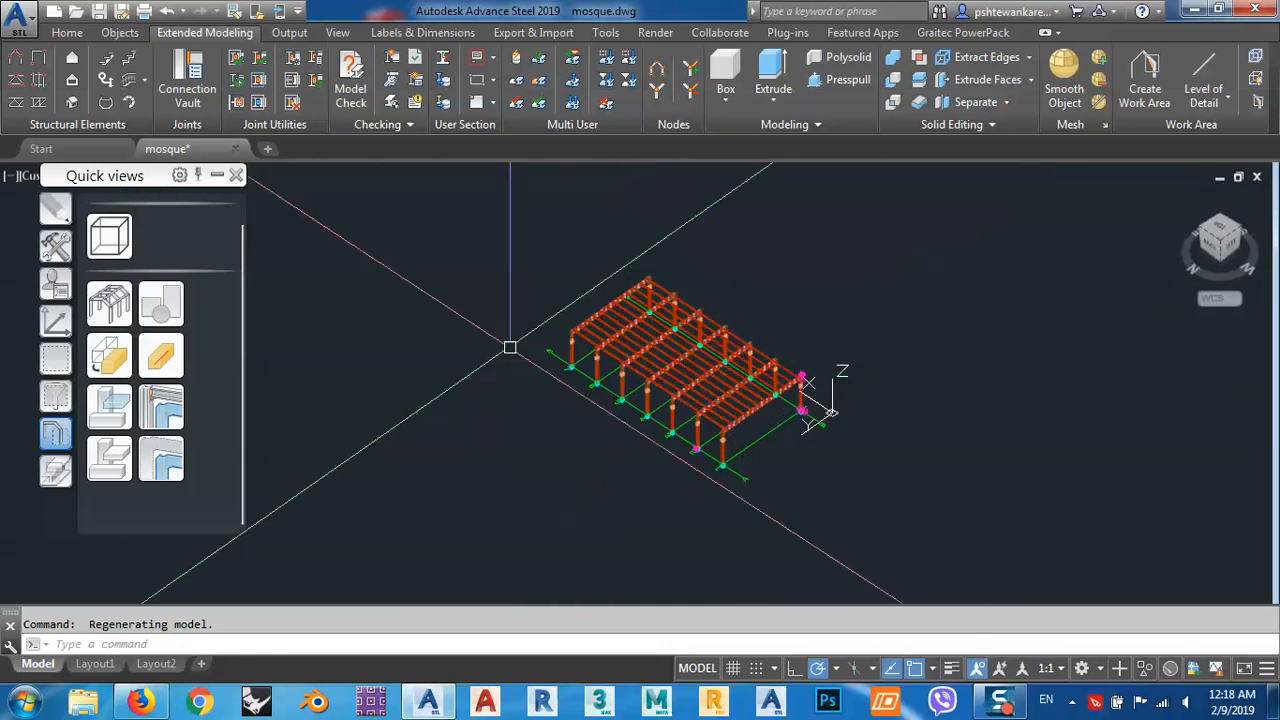
pyautogui.scroll(6, 726, 444)
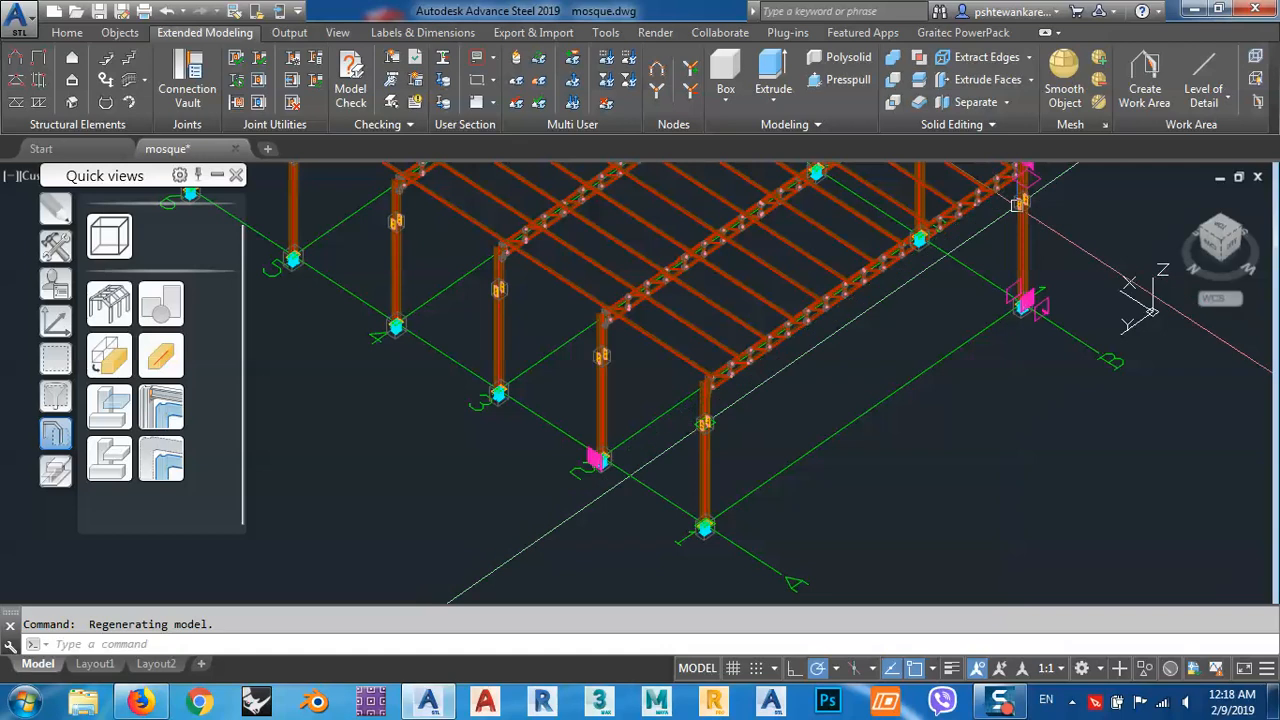
pyautogui.moveTo(993, 214); pyautogui.dragTo(951, 266, button='middle')
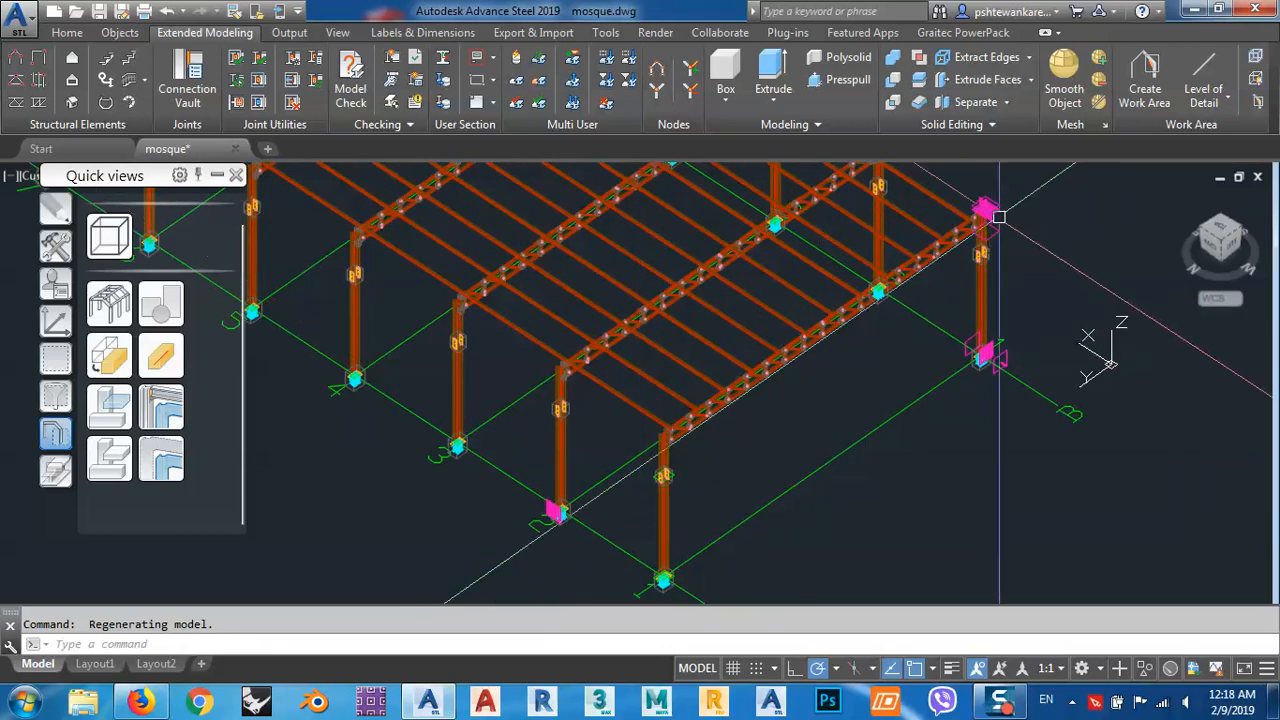
pyautogui.scroll(5, 666, 430)
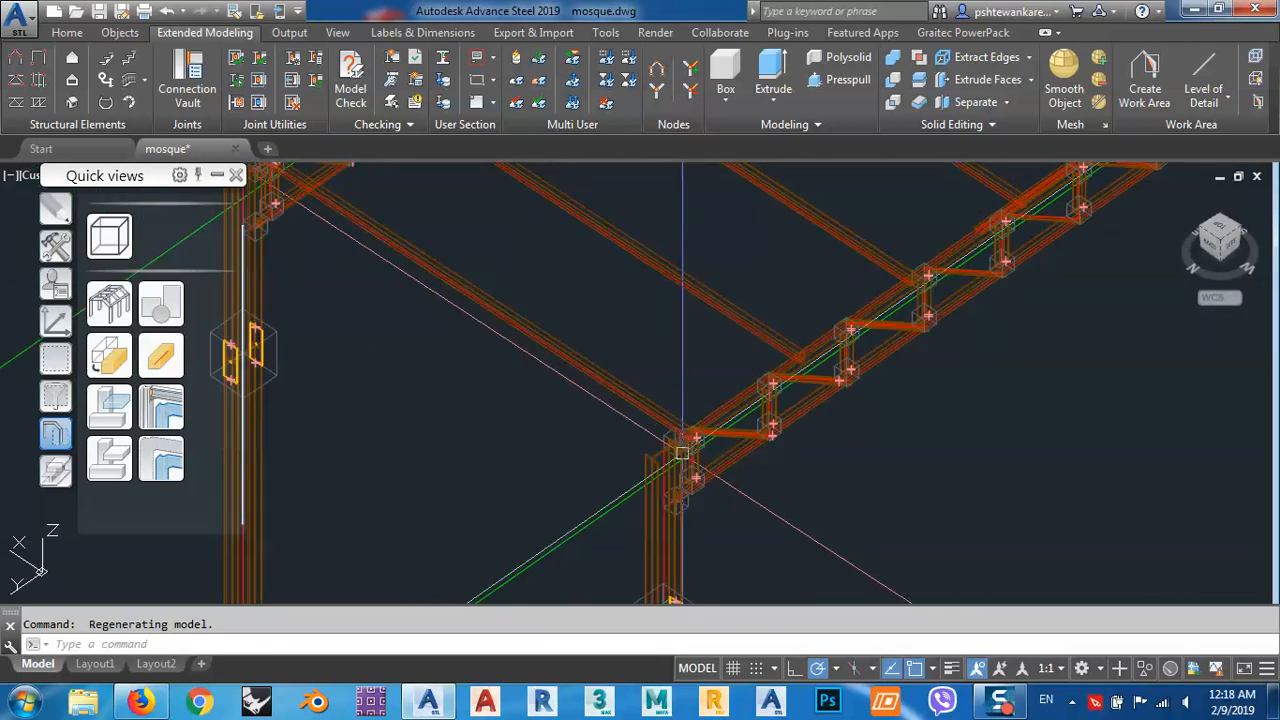
pyautogui.scroll(2, 682, 453)
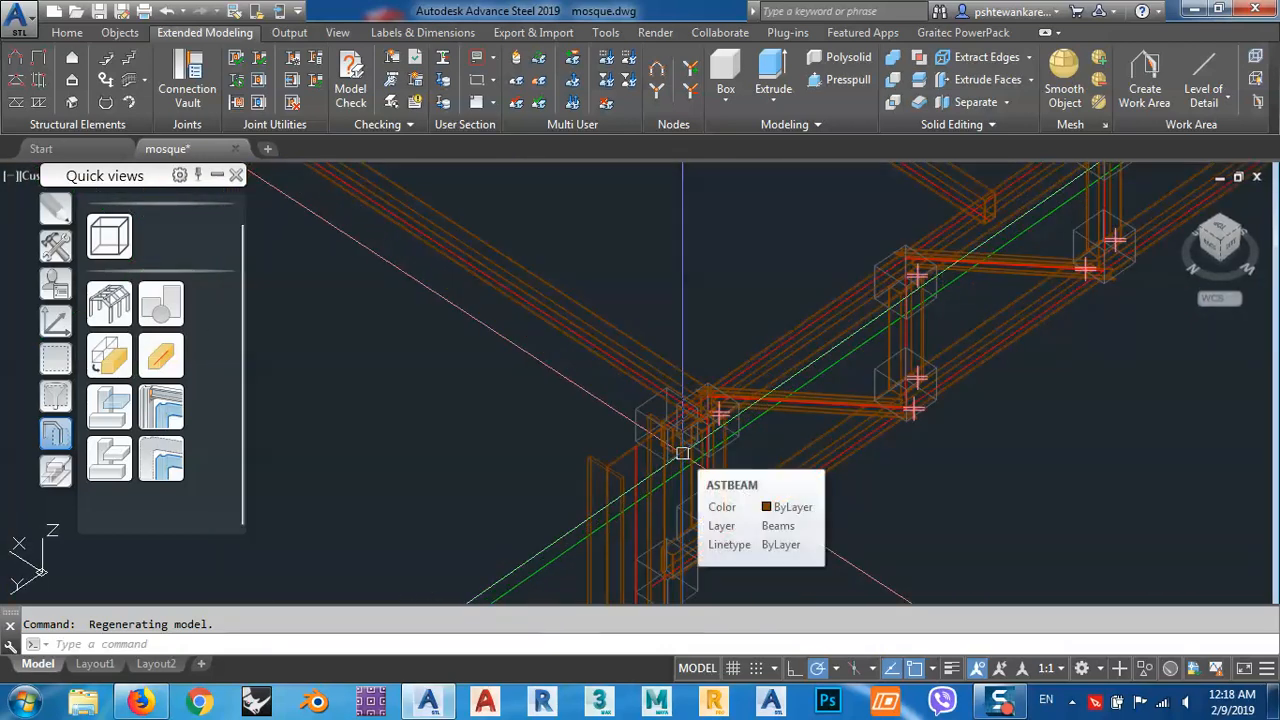
pyautogui.scroll(-6, 682, 453)
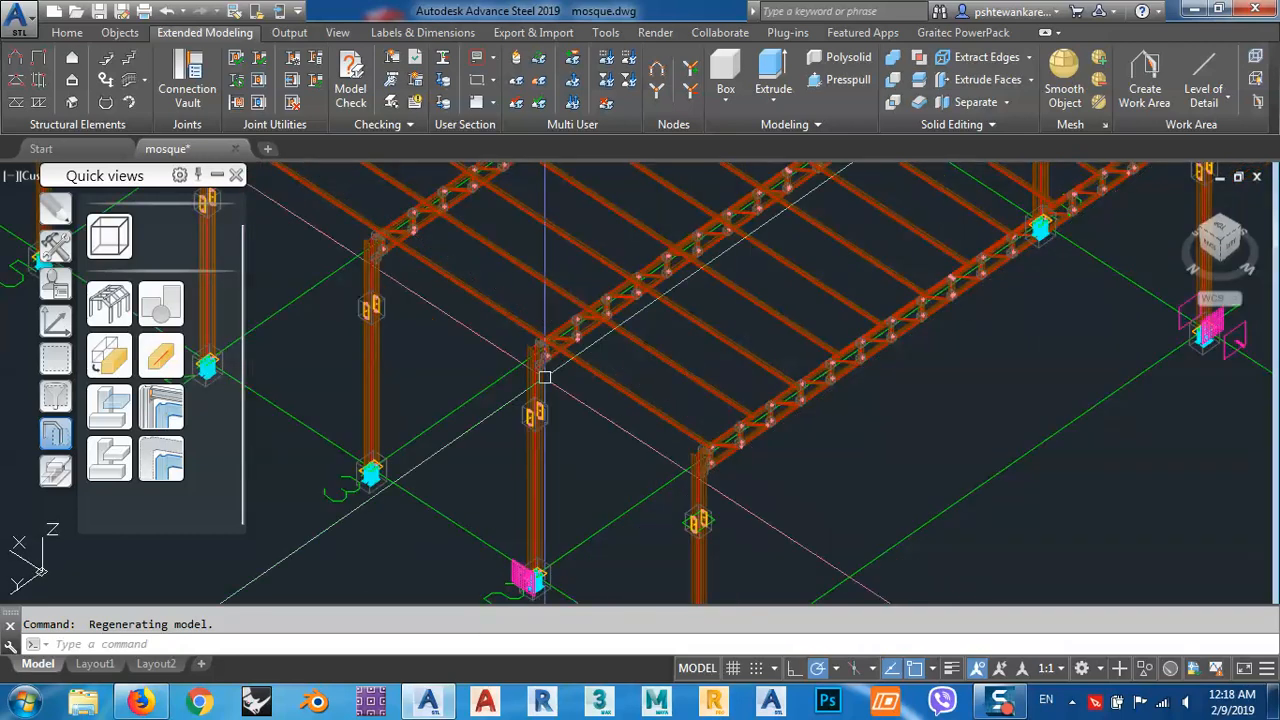
pyautogui.scroll(-3, 661, 381)
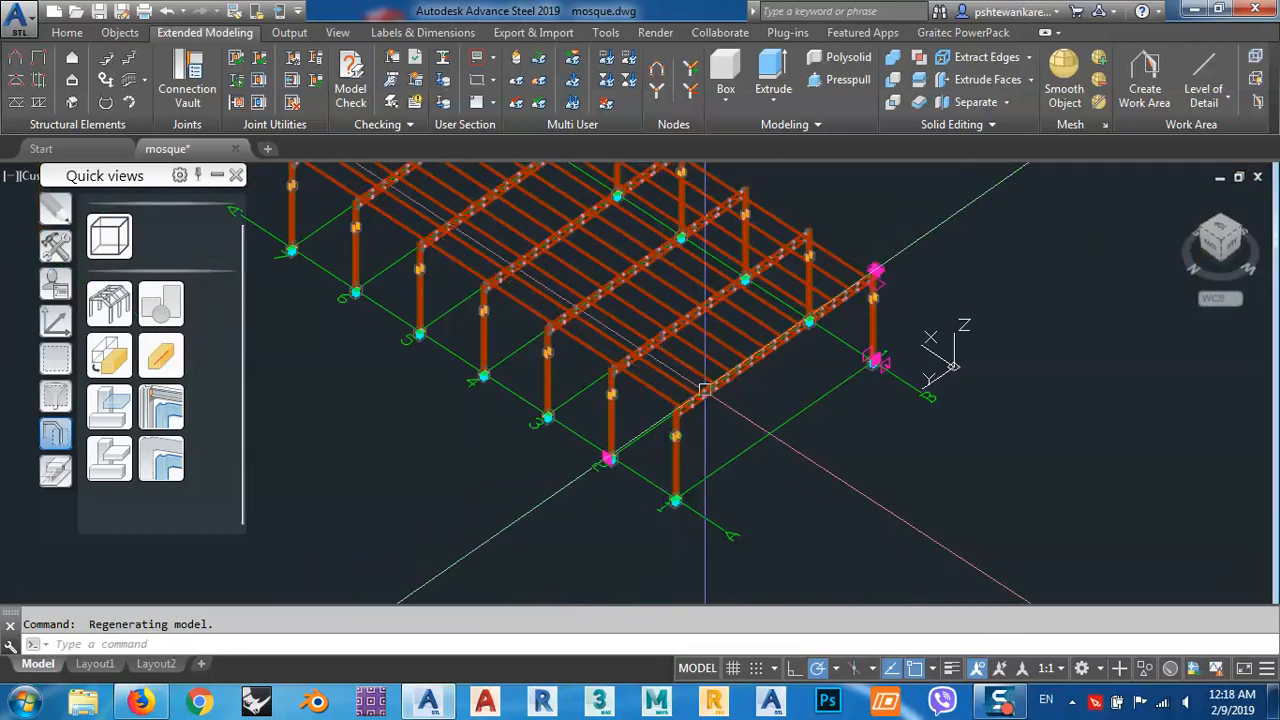
pyautogui.moveTo(709, 386); pyautogui.dragTo(749, 401, button='middle')
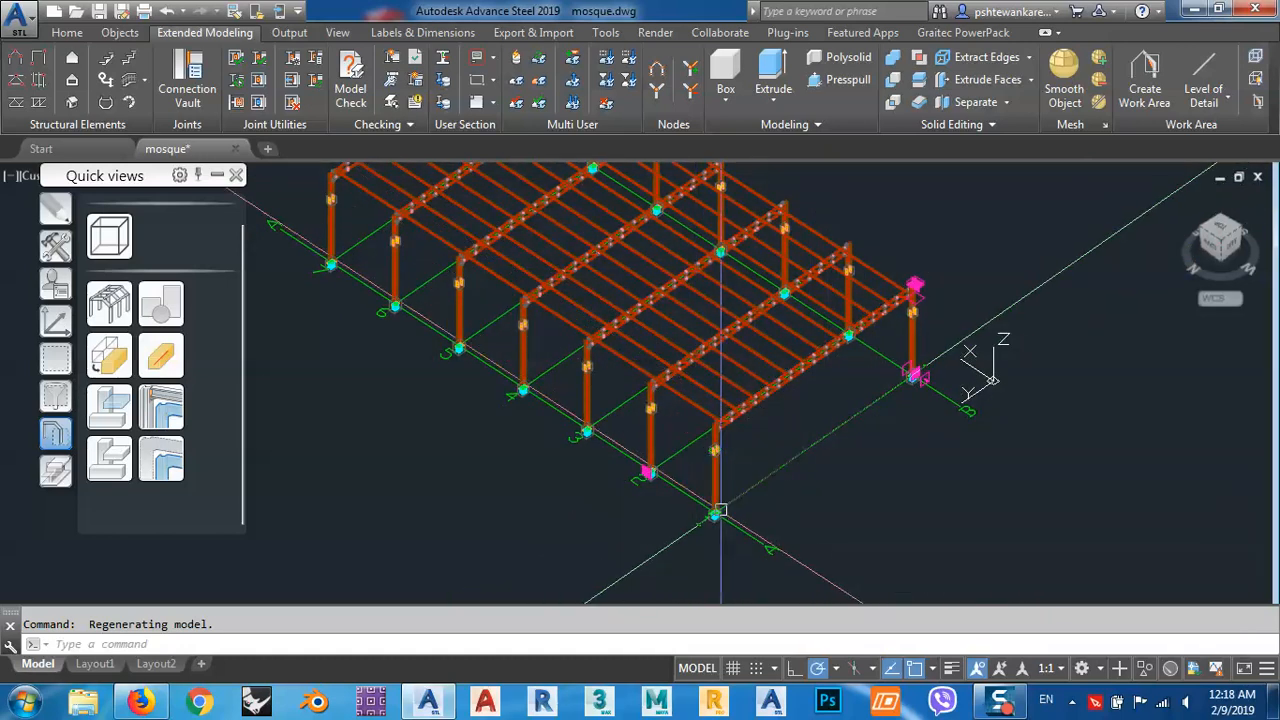
pyautogui.scroll(2, 720, 508)
pyautogui.moveTo(907, 257); pyautogui.dragTo(786, 334, button='middle')
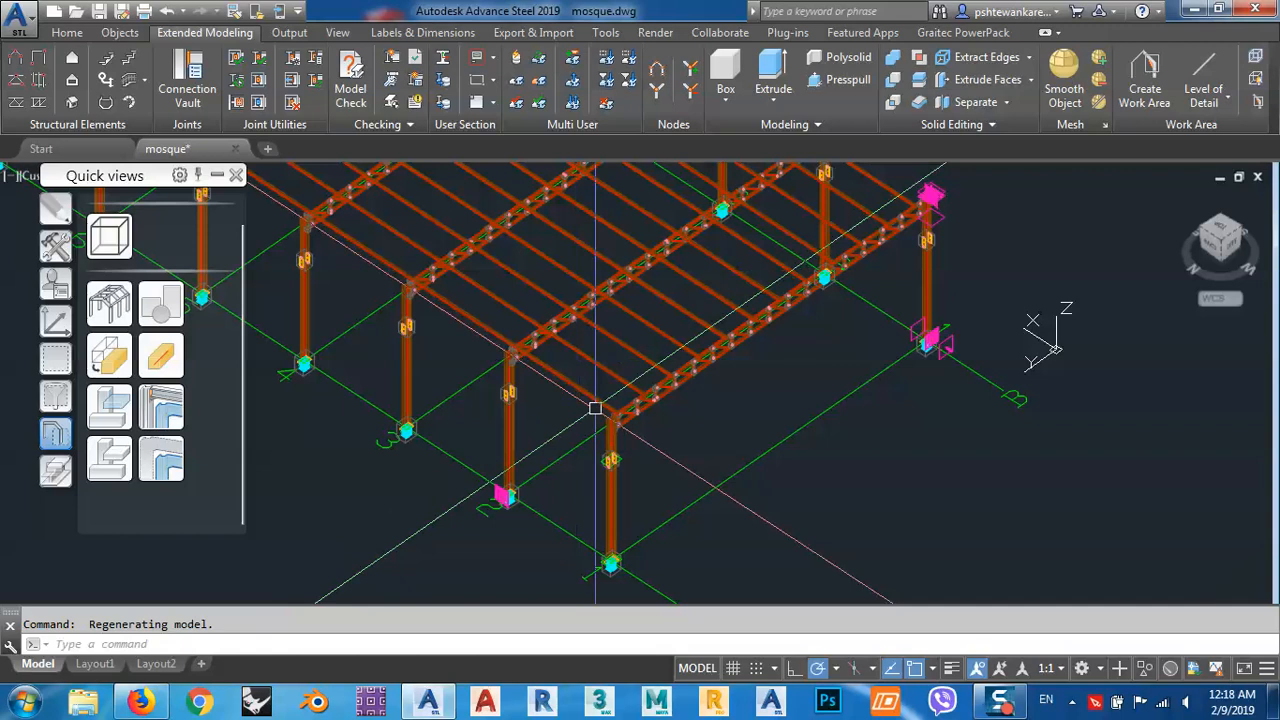
pyautogui.scroll(-3, 595, 408)
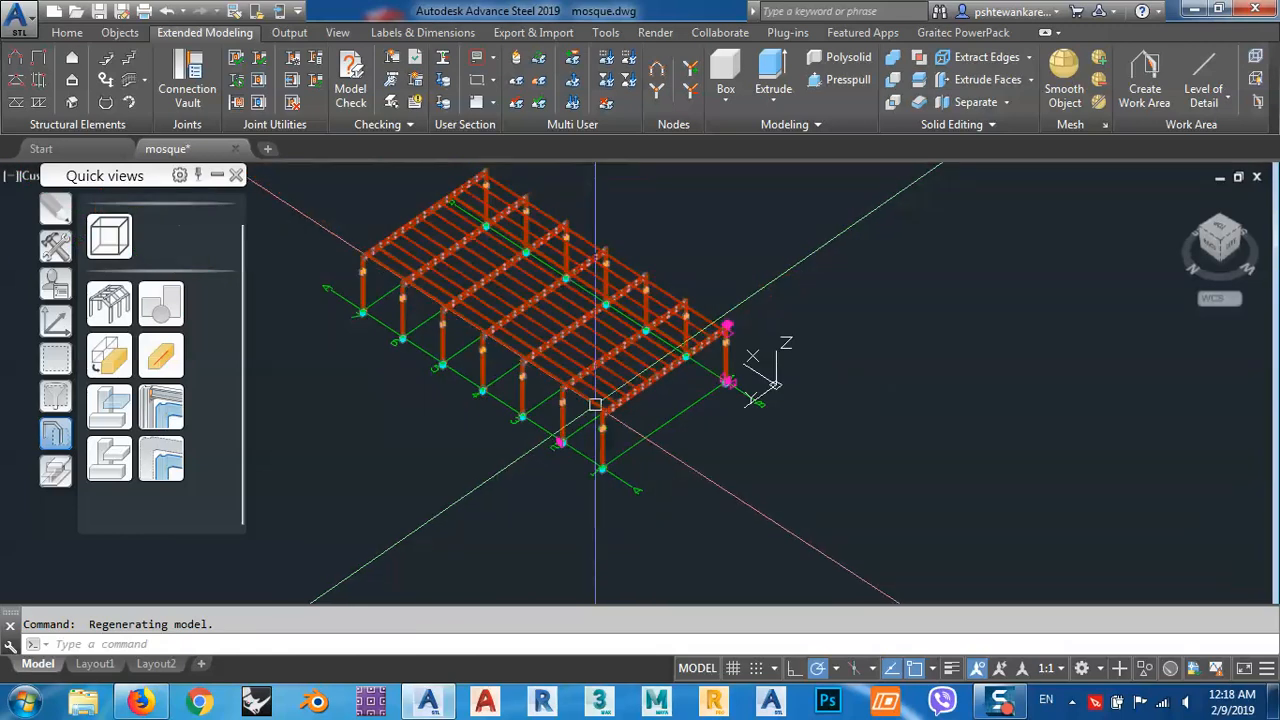
pyautogui.moveTo(608, 441); pyautogui.dragTo(627, 392, button='middle')
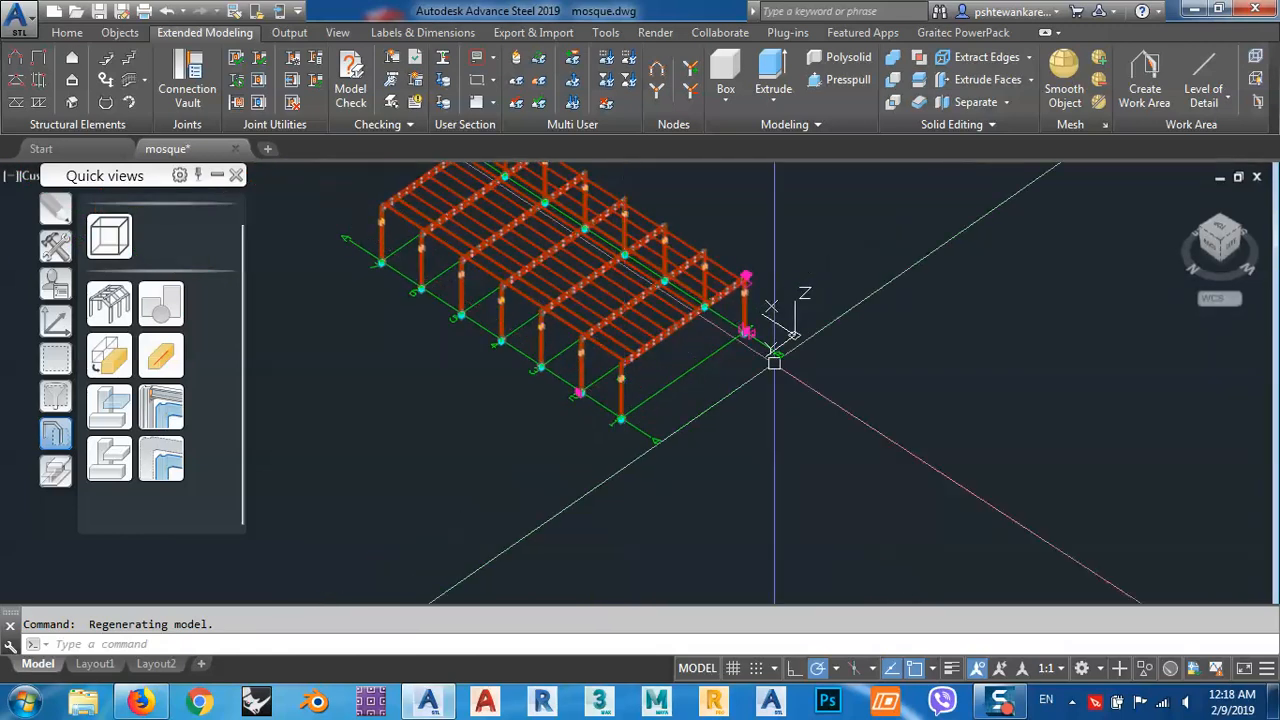
# Create a work area from the base plate at column A1 to the top of column B1, with Low level of detail.
pyautogui.scroll(4, 622, 420)
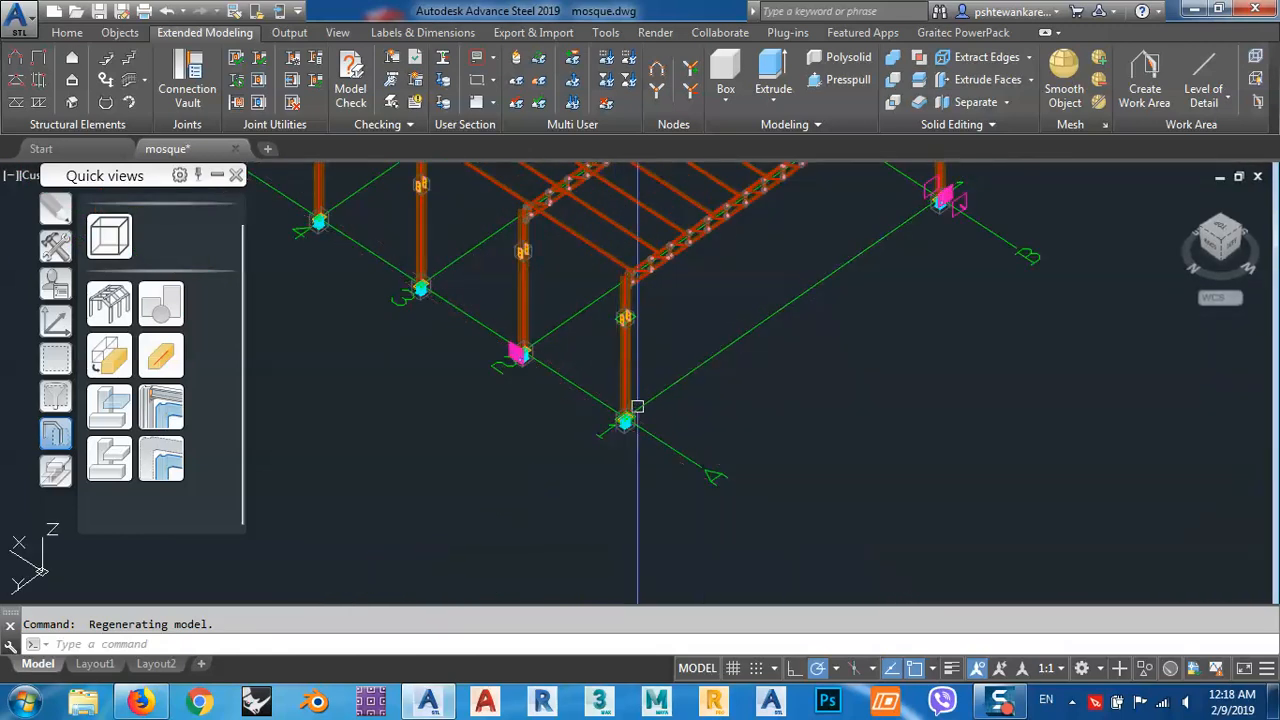
pyautogui.click(1143, 80)
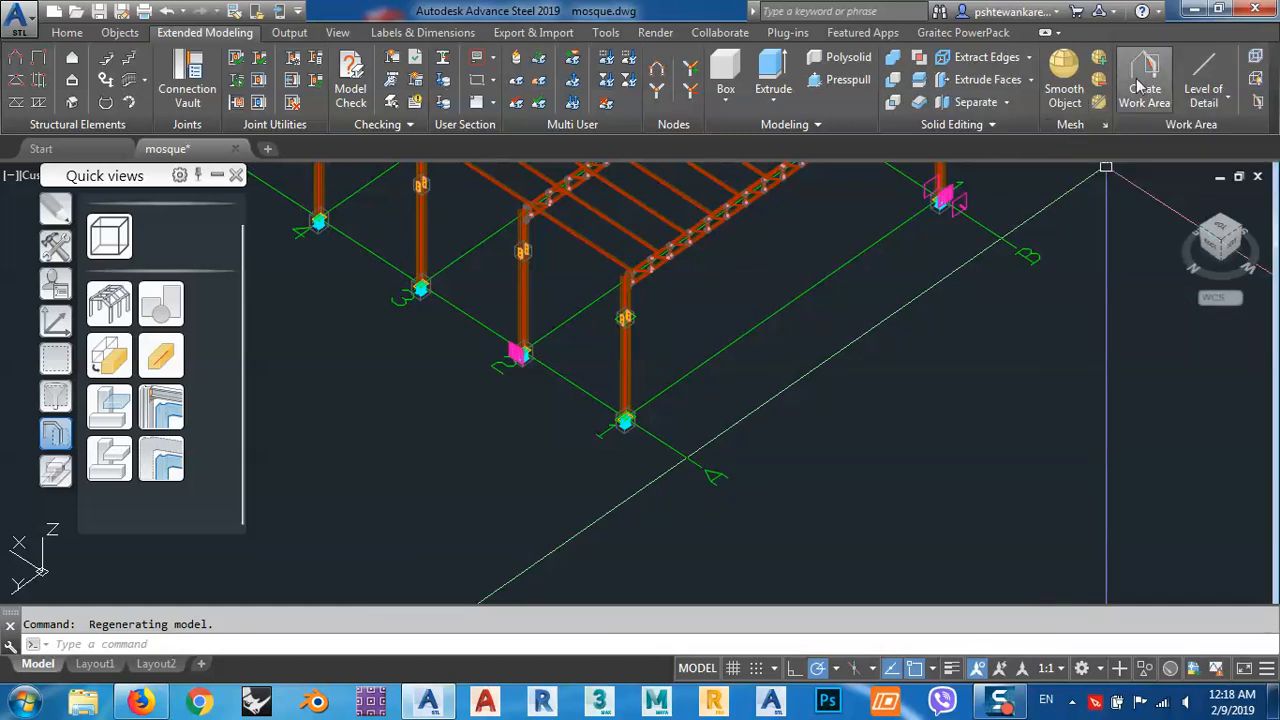
pyautogui.click(1143, 80)
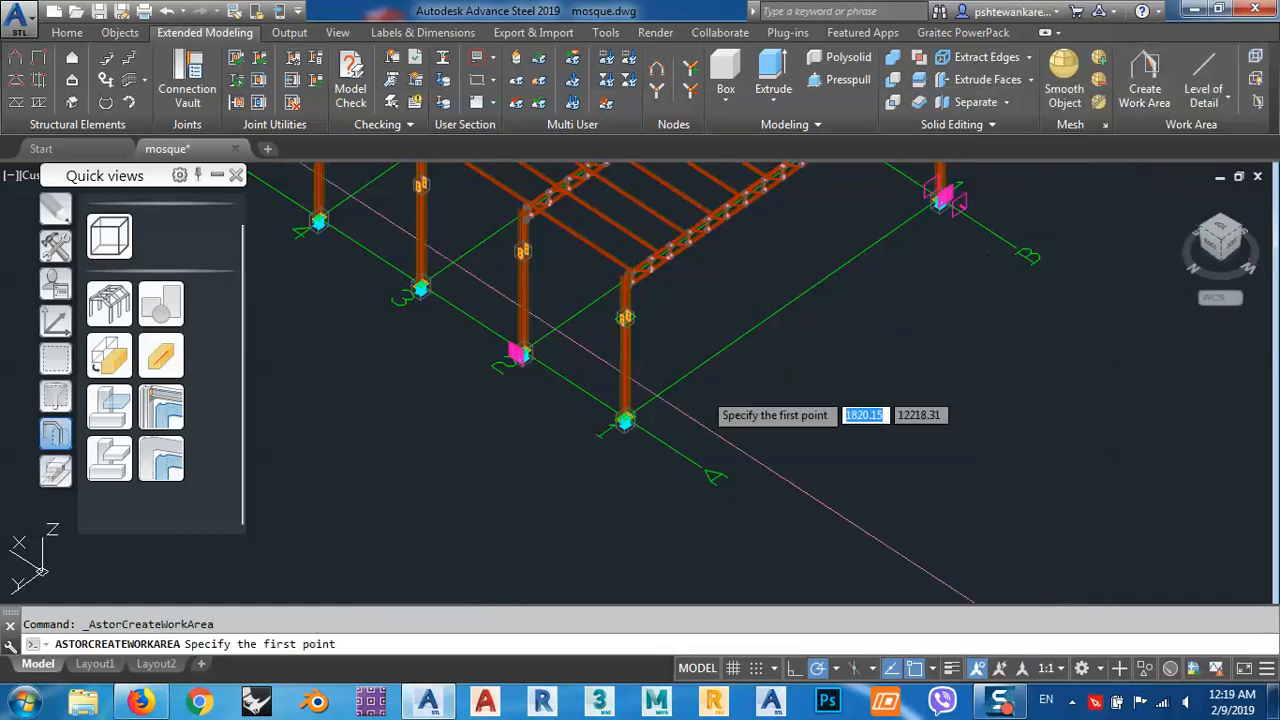
pyautogui.scroll(6, 610, 420)
pyautogui.scroll(8, 545, 445)
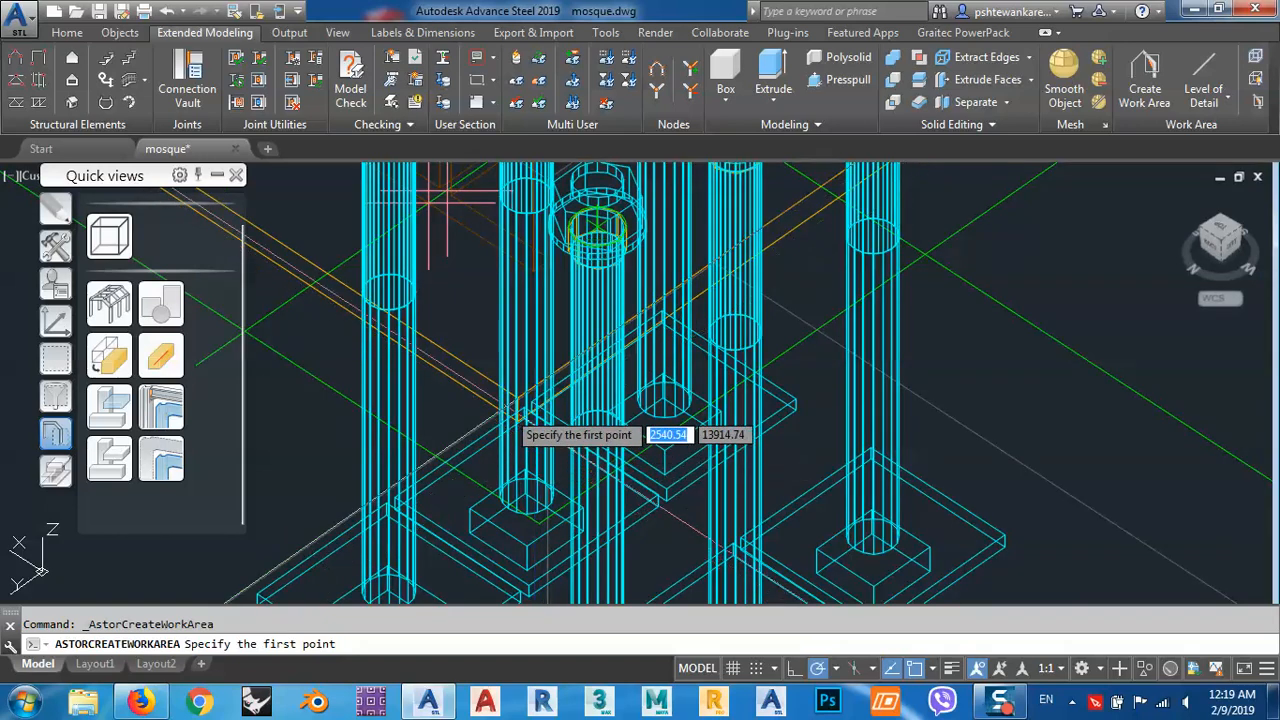
pyautogui.click(535, 402)
pyautogui.scroll(-10, 535, 402)
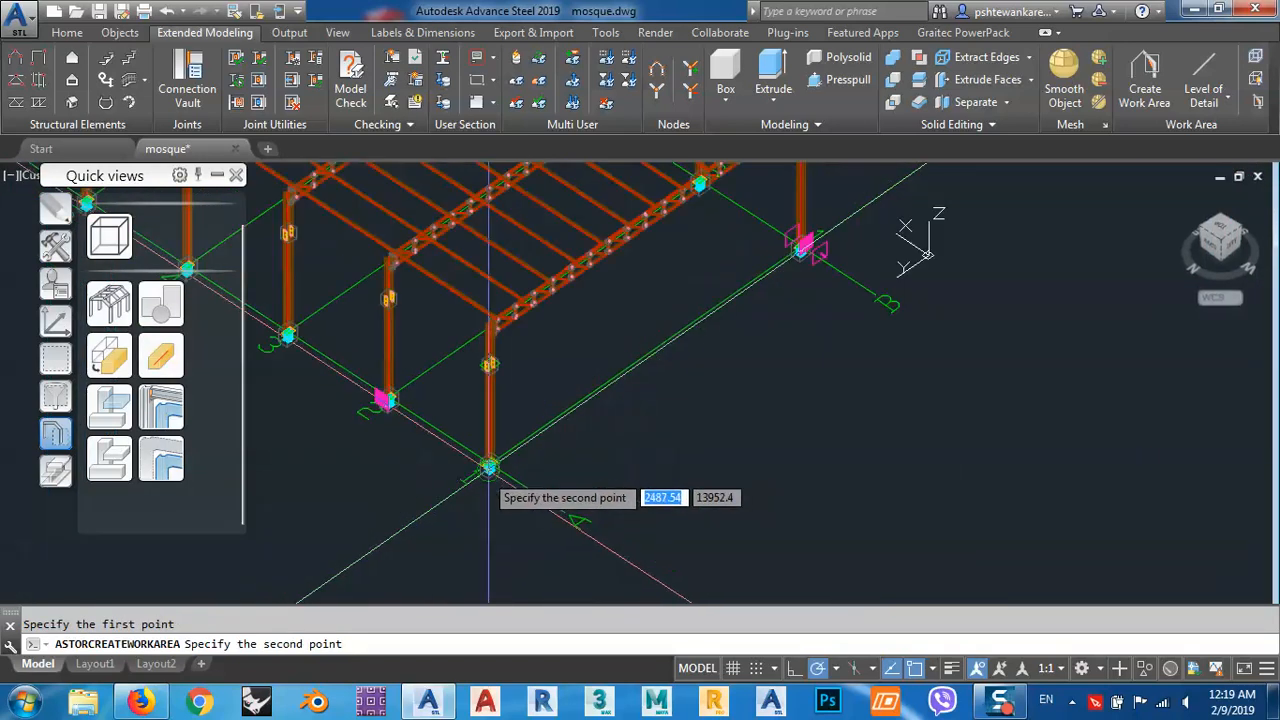
pyautogui.scroll(10, 612, 335)
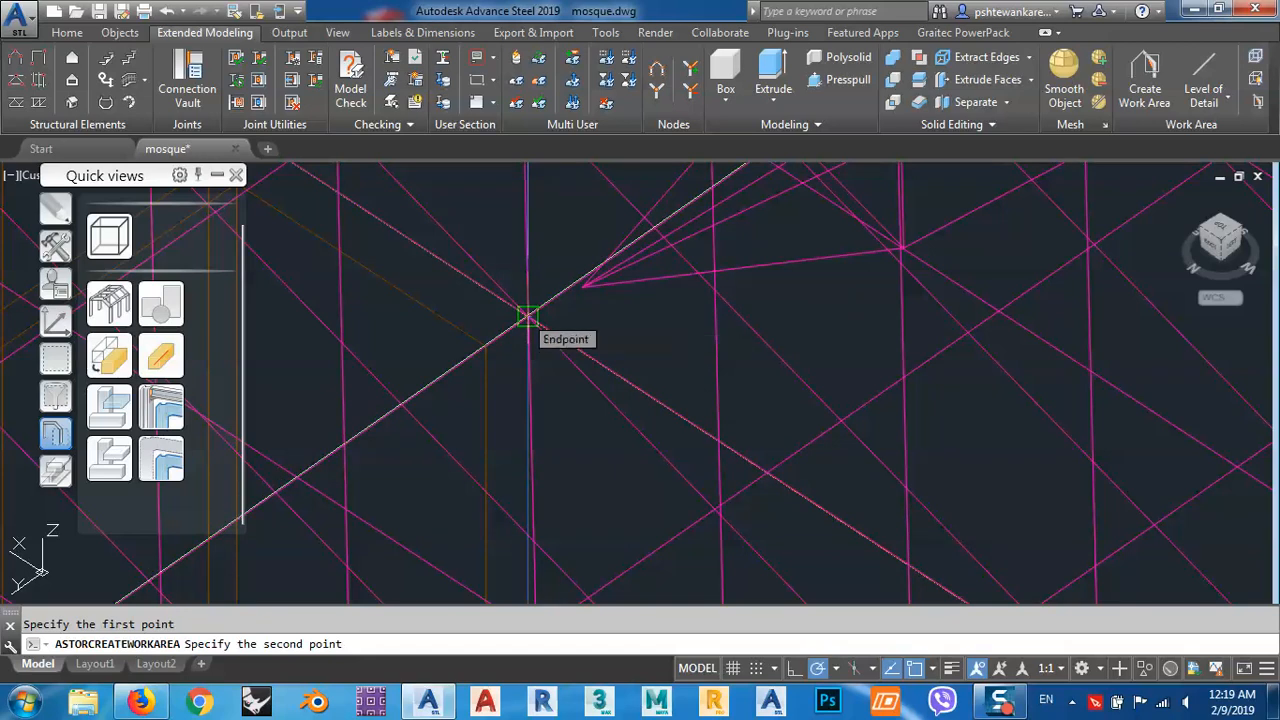
pyautogui.click(527, 317)
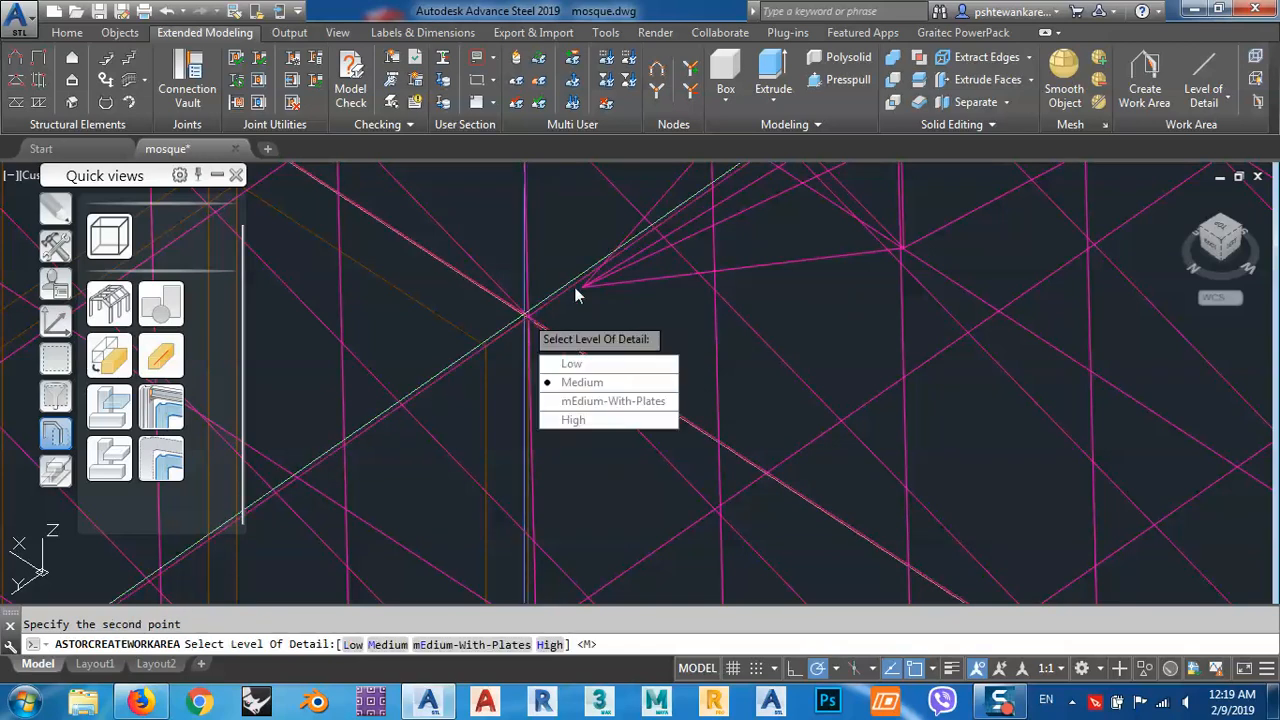
pyautogui.click(590, 364)
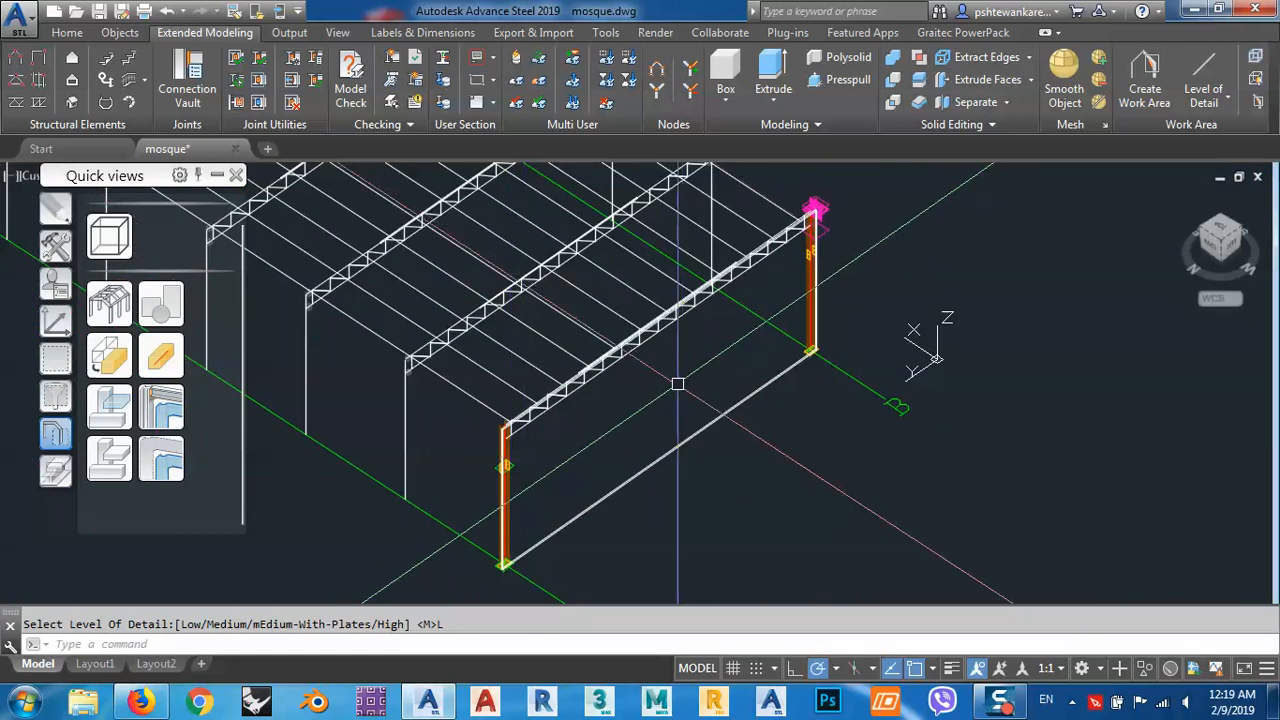
# Examine the work area around the end frame, comparing the members outside it with the top of column A1.
pyautogui.moveTo(779, 326); pyautogui.dragTo(823, 300, button='middle')
pyautogui.scroll(5, 557, 428)
pyautogui.scroll(-3, 550, 430)
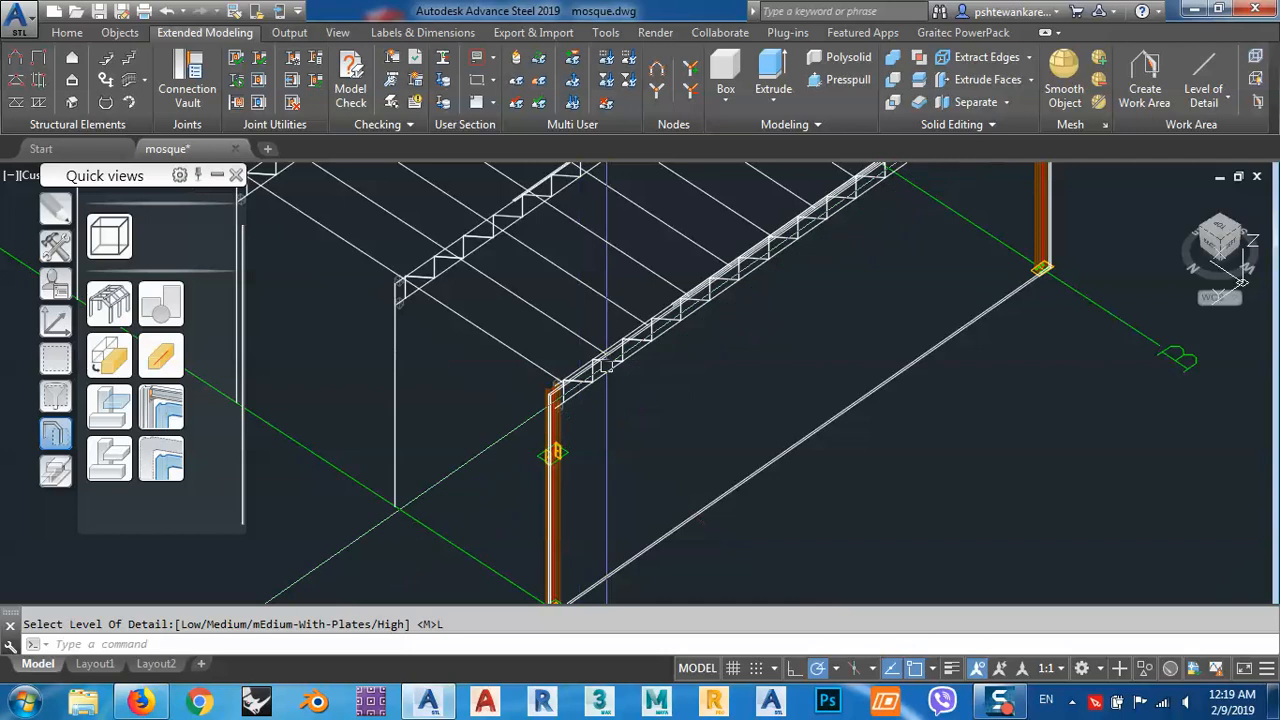
pyautogui.scroll(-5, 641, 348)
pyautogui.moveTo(641, 348); pyautogui.dragTo(751, 398, button='middle')
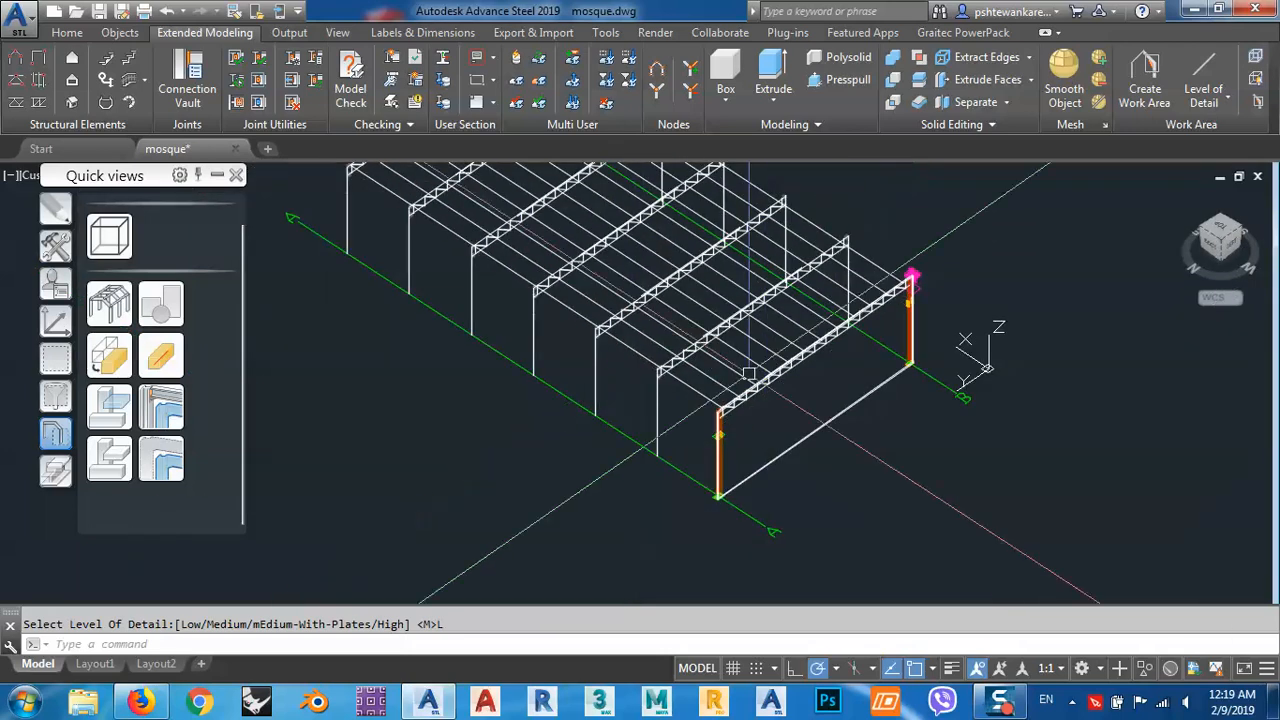
pyautogui.moveTo(834, 387); pyautogui.dragTo(829, 443, button='middle')
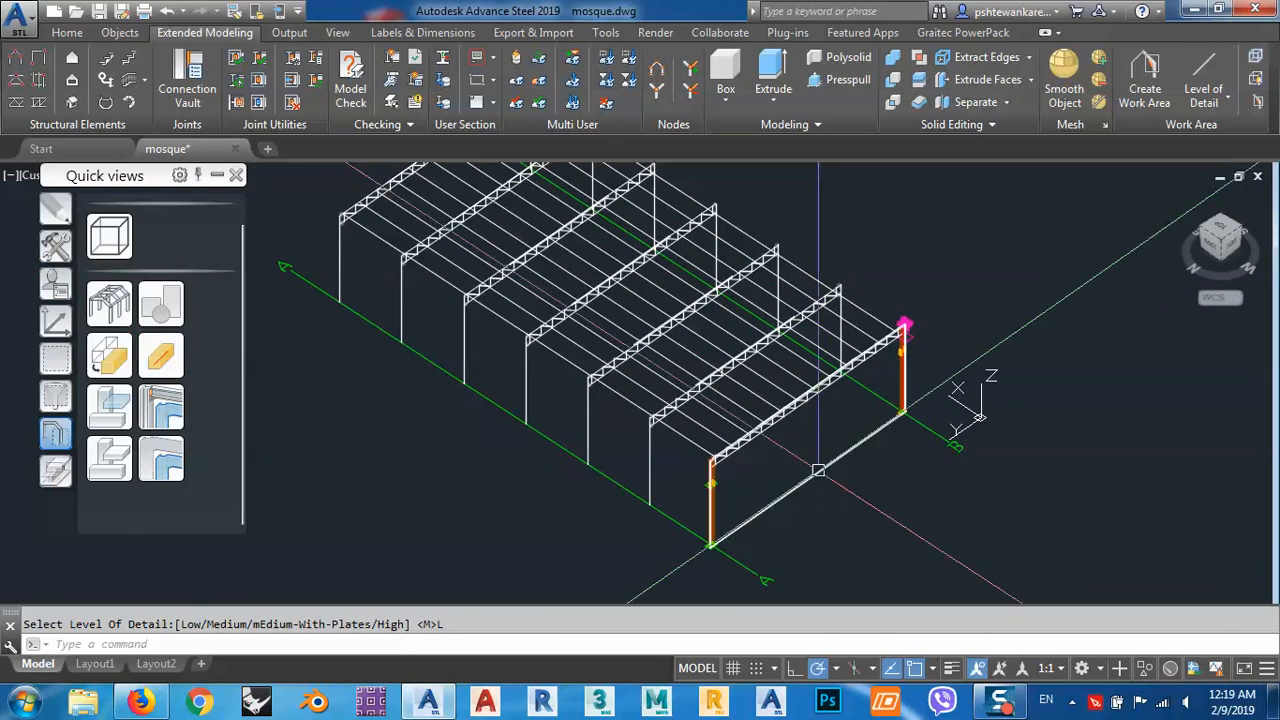
pyautogui.scroll(3, 727, 480)
pyautogui.scroll(1, 727, 480)
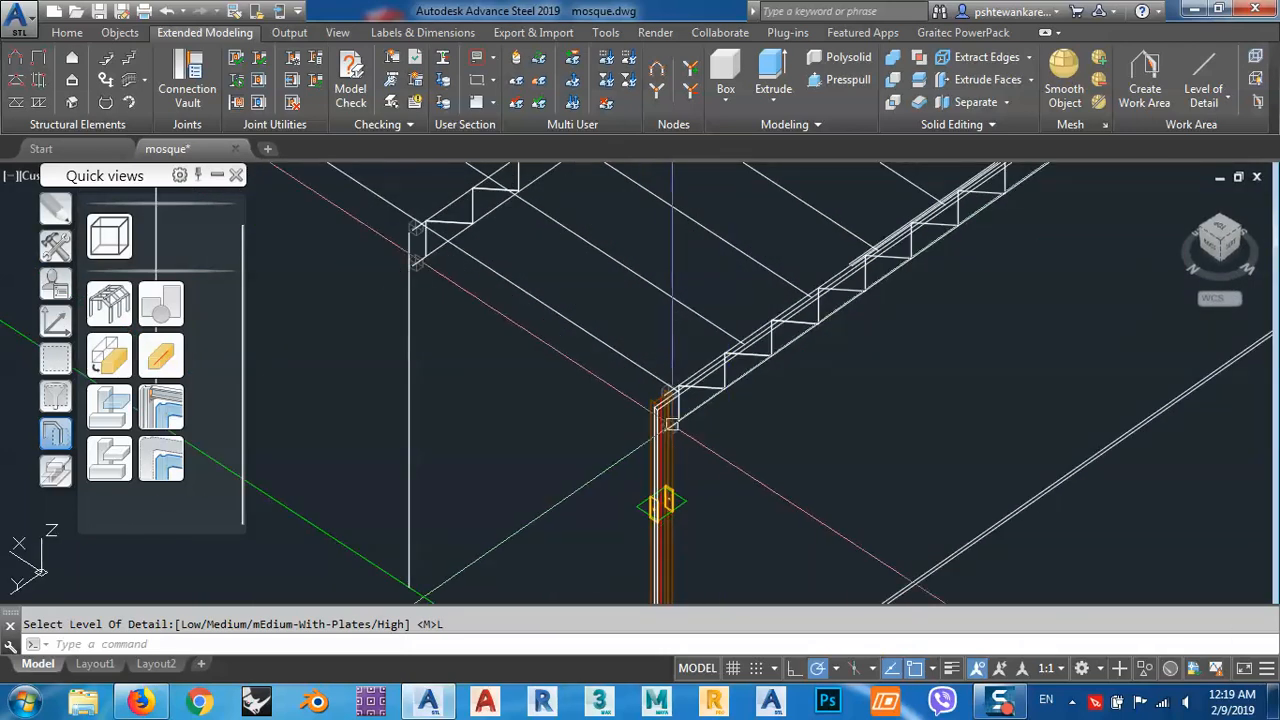
pyautogui.scroll(3, 674, 430)
pyautogui.scroll(-3, 674, 430)
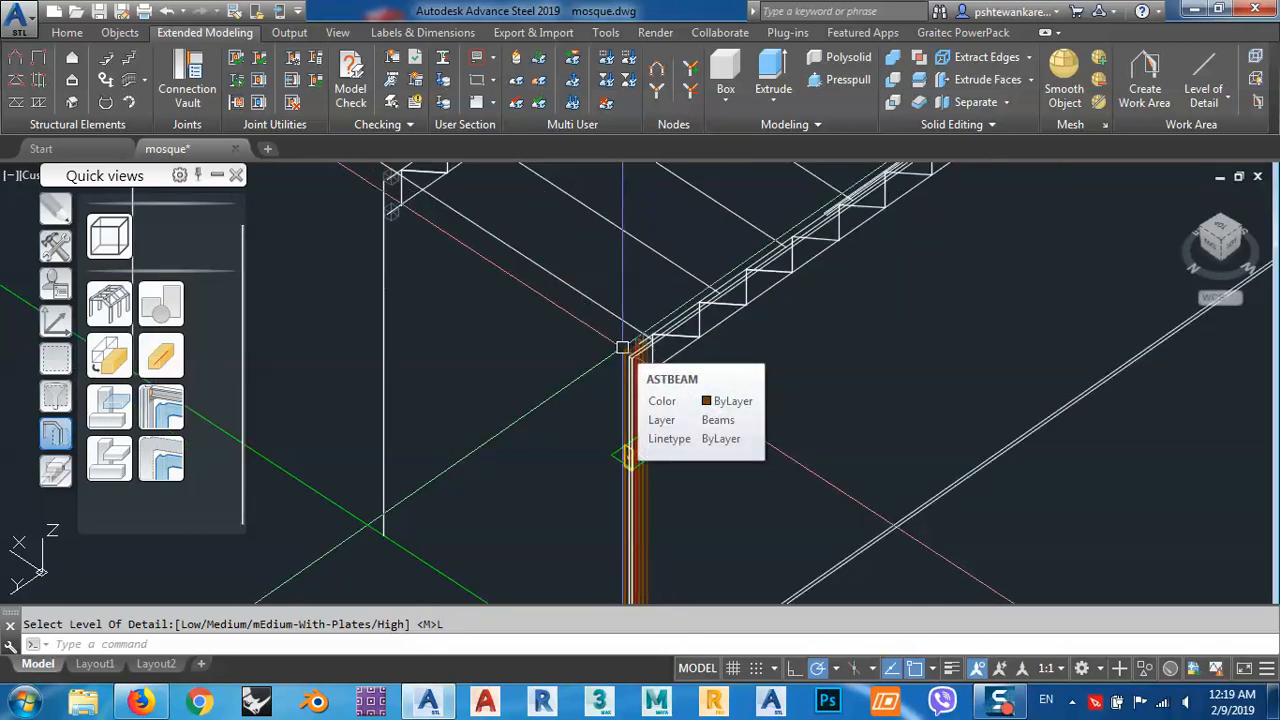
pyautogui.moveTo(689, 434); pyautogui.dragTo(626, 349, button='middle')
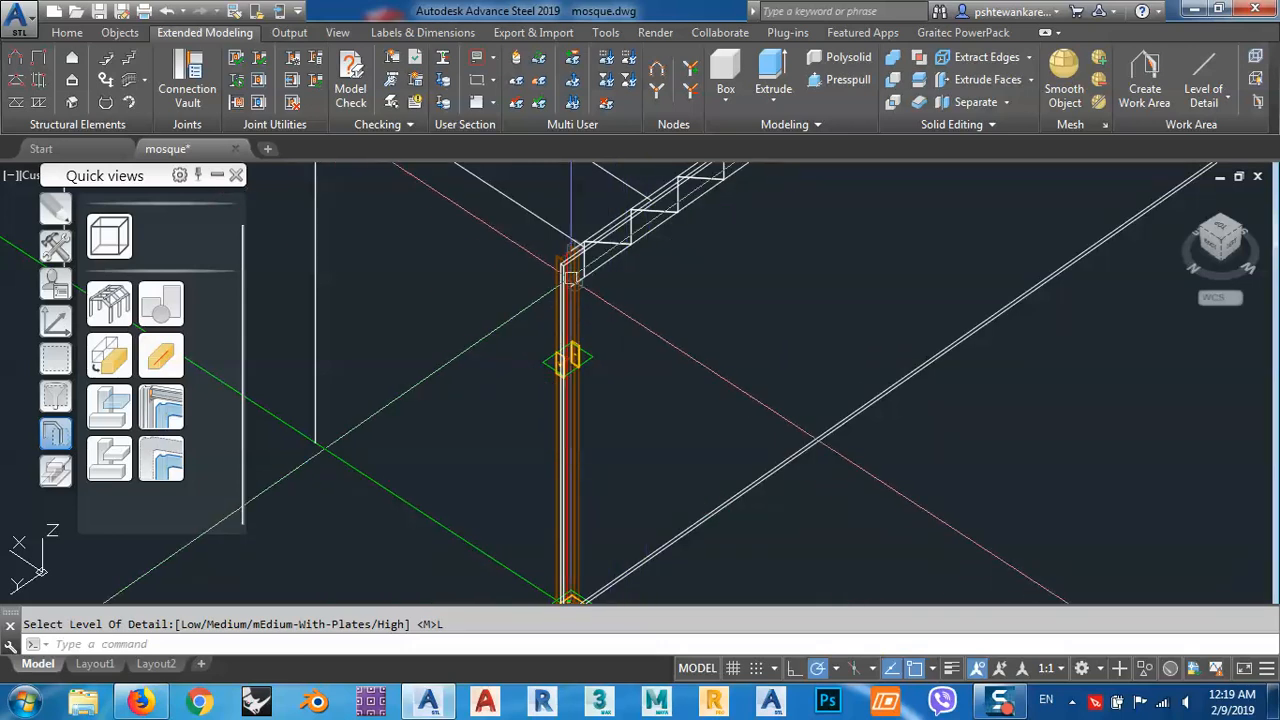
pyautogui.moveTo(570, 278); pyautogui.dragTo(603, 321, button='middle')
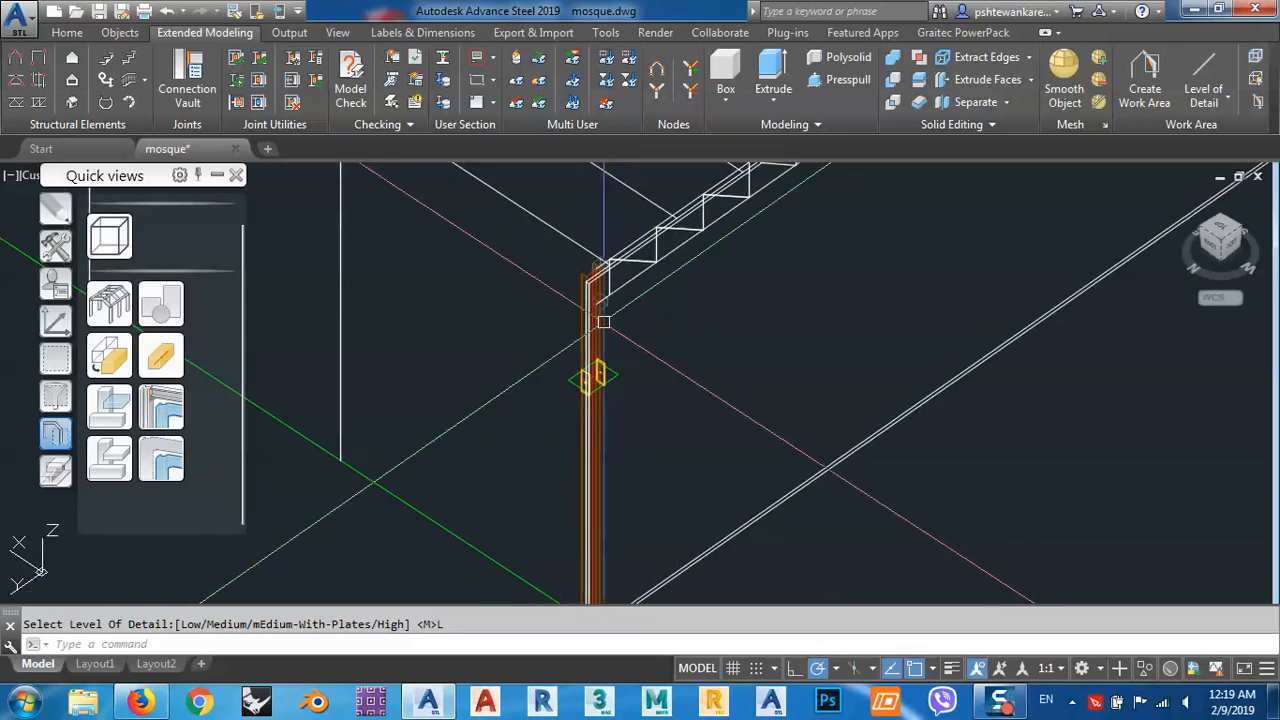
pyautogui.scroll(4, 628, 255)
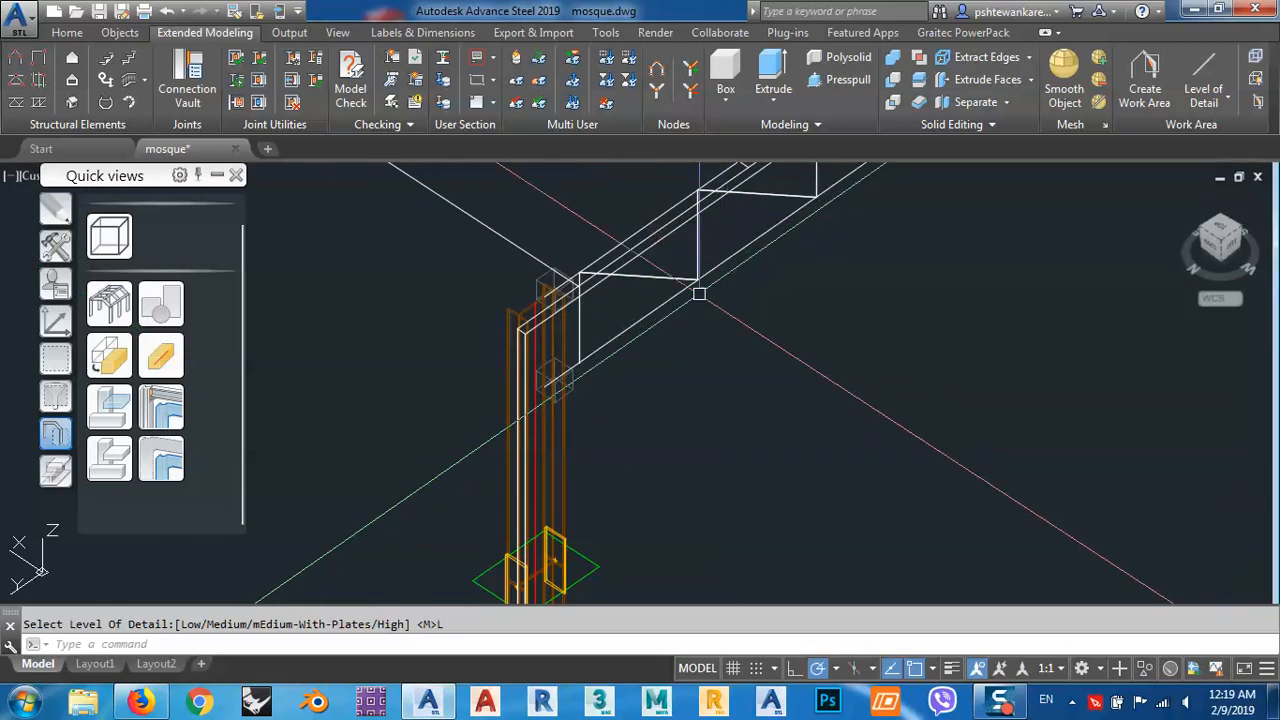
pyautogui.scroll(-4, 698, 306)
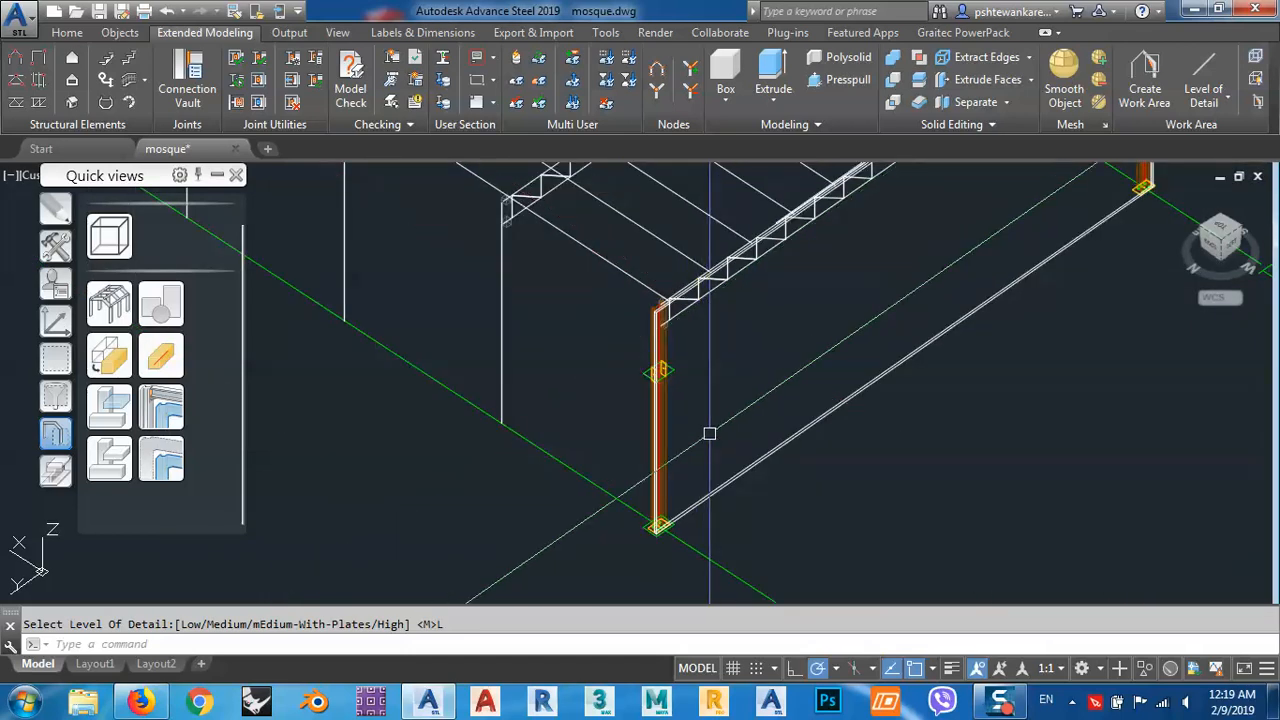
# Inspect where the work area boundary meets the base plate and bolts of column A1, including from the back side.
pyautogui.scroll(3, 688, 512)
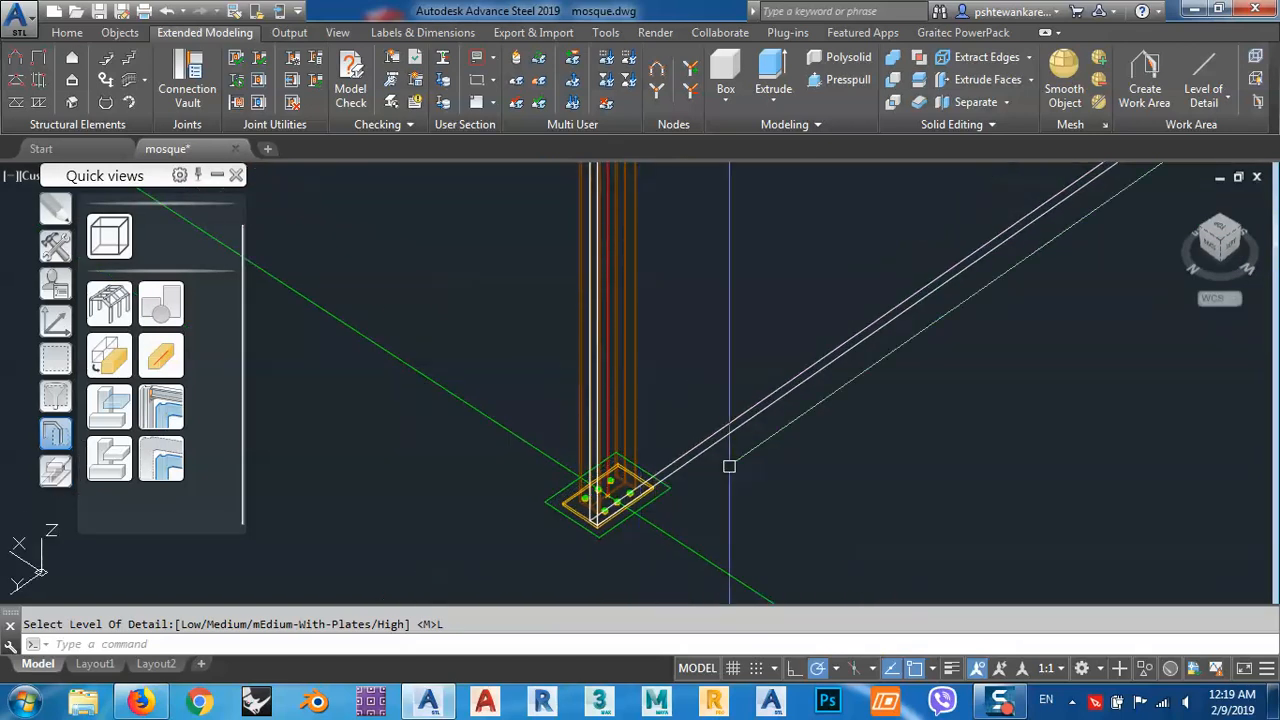
pyautogui.scroll(4, 700, 460)
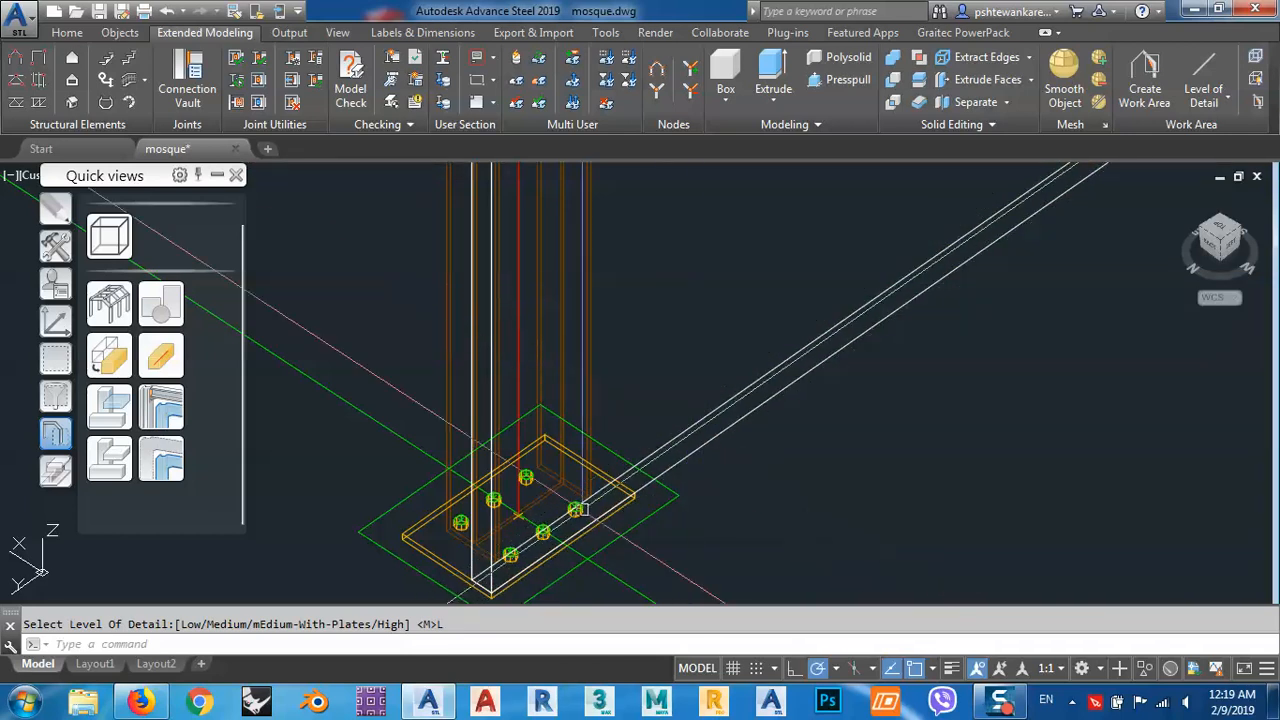
pyautogui.moveTo(614, 508); pyautogui.dragTo(748, 403, button='middle')
pyautogui.moveTo(665, 466)
pyautogui.keyDown('shift'); pyautogui.mouseDown(button='middle')
pyautogui.moveTo(734, 443)
pyautogui.moveTo(675, 469)
pyautogui.mouseUp(button='middle'); pyautogui.keyUp('shift')
pyautogui.scroll(5, 675, 469)
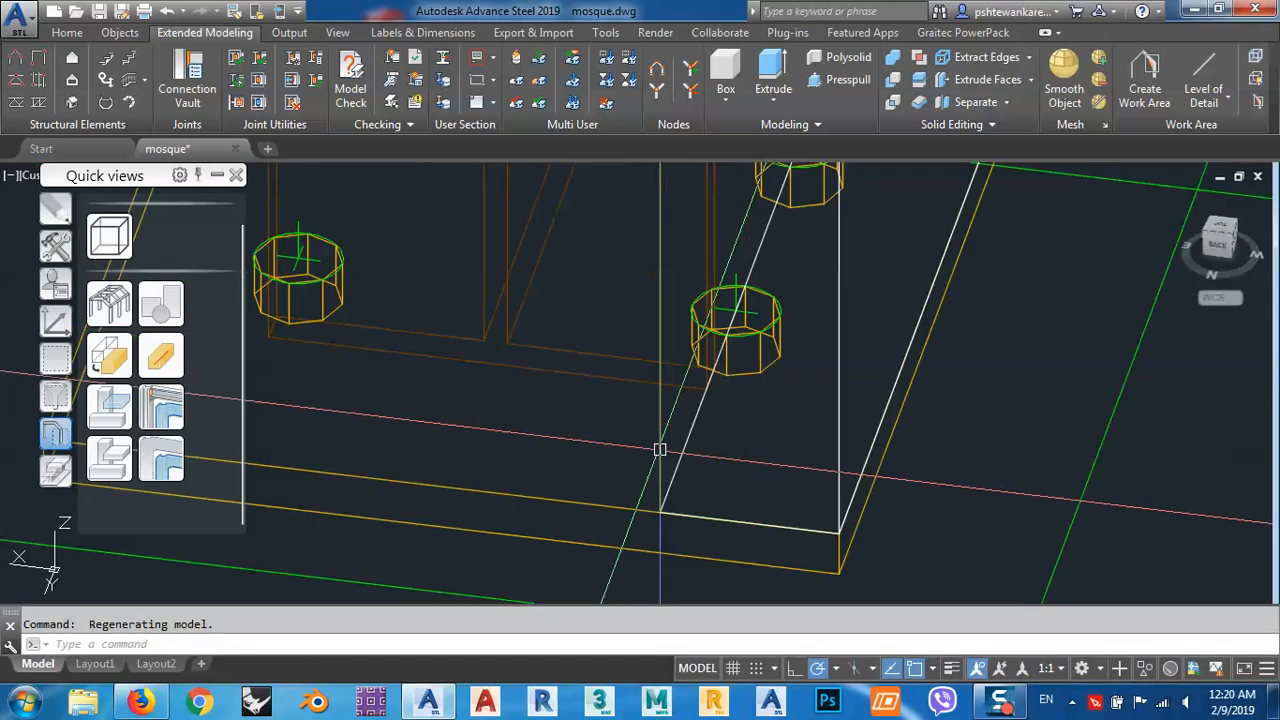
pyautogui.click(1221, 246)
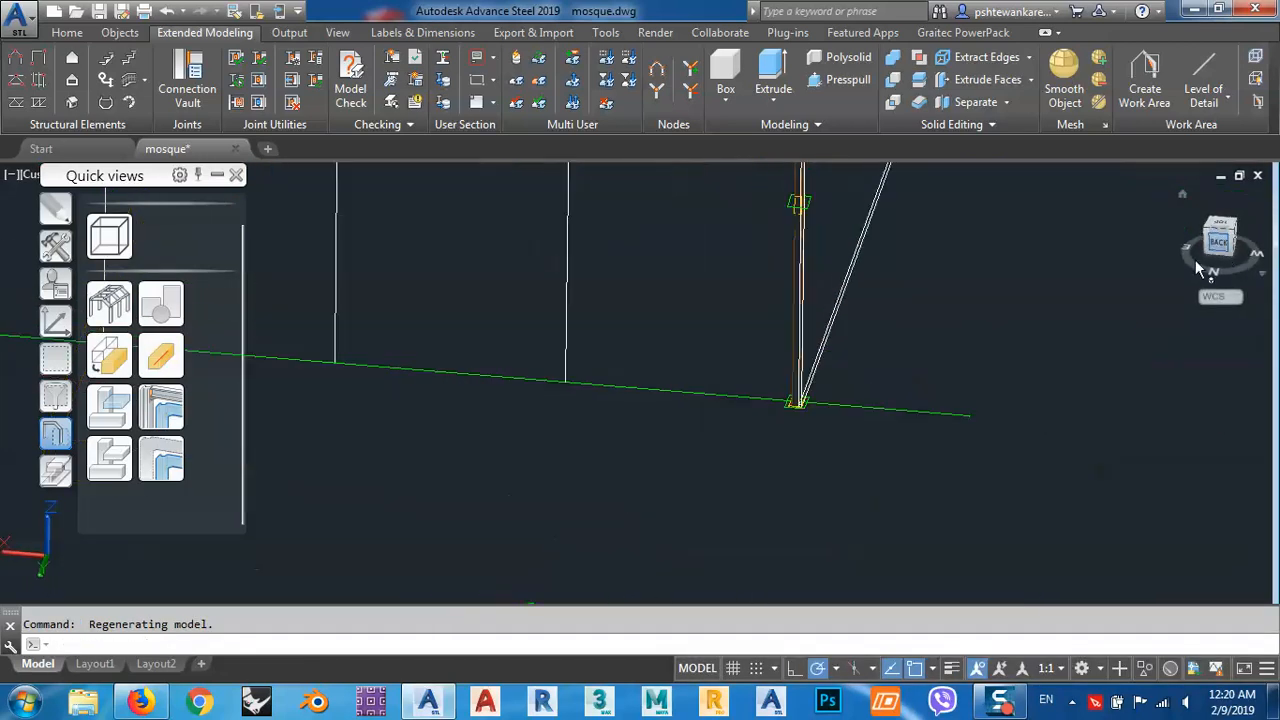
pyautogui.keyDown('shift'); pyautogui.moveTo(795, 437); pyautogui.dragTo(782, 467, button='middle'); pyautogui.keyUp('shift')
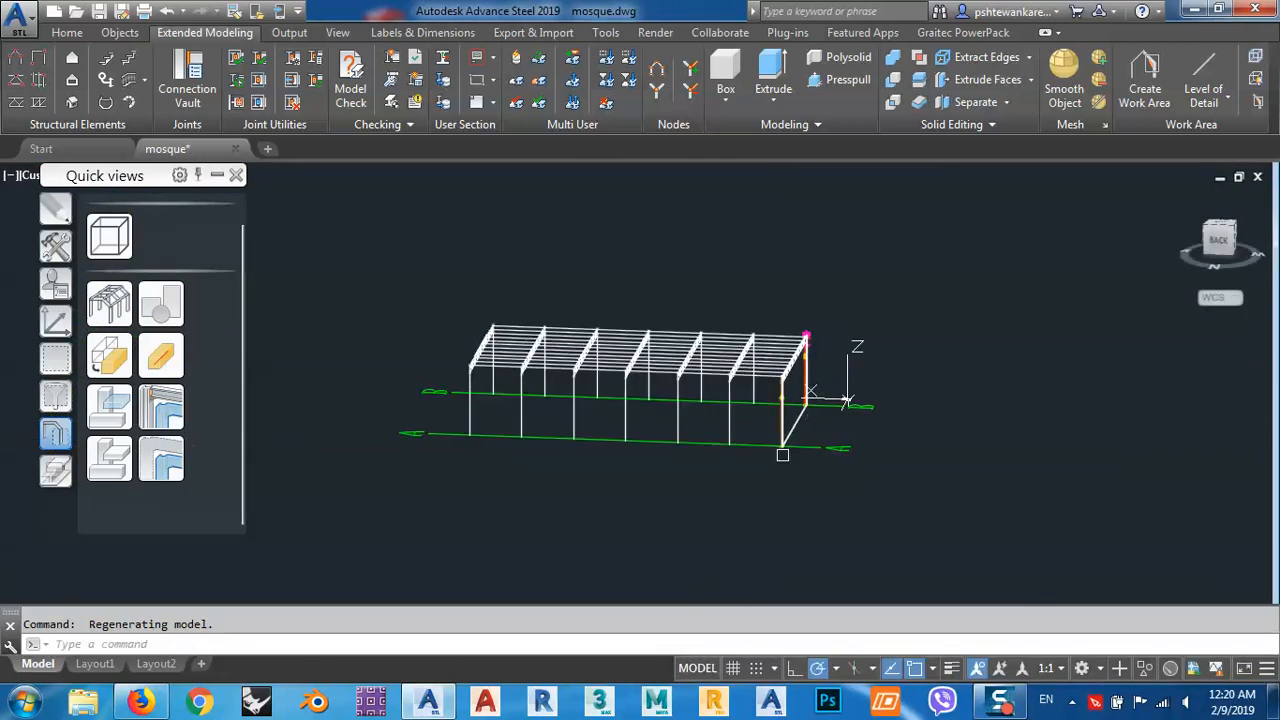
pyautogui.scroll(10, 782, 440)
pyautogui.scroll(8, 821, 353)
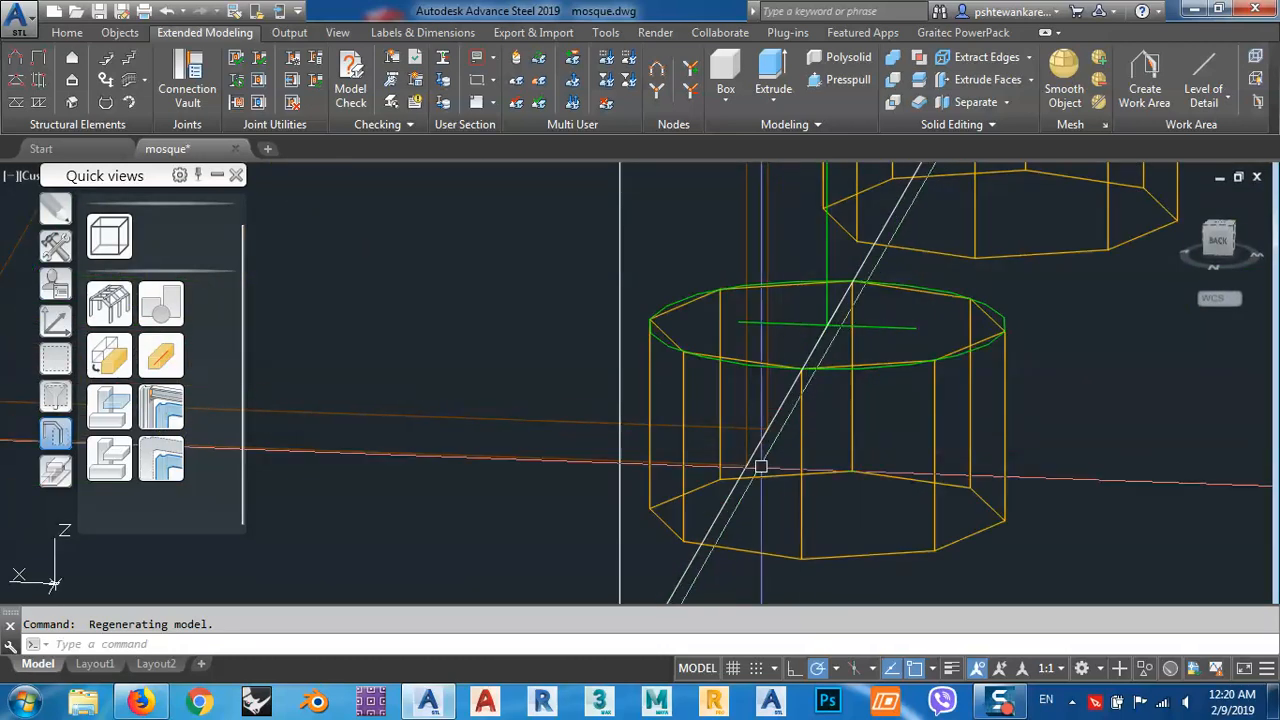
pyautogui.scroll(-5, 769, 441)
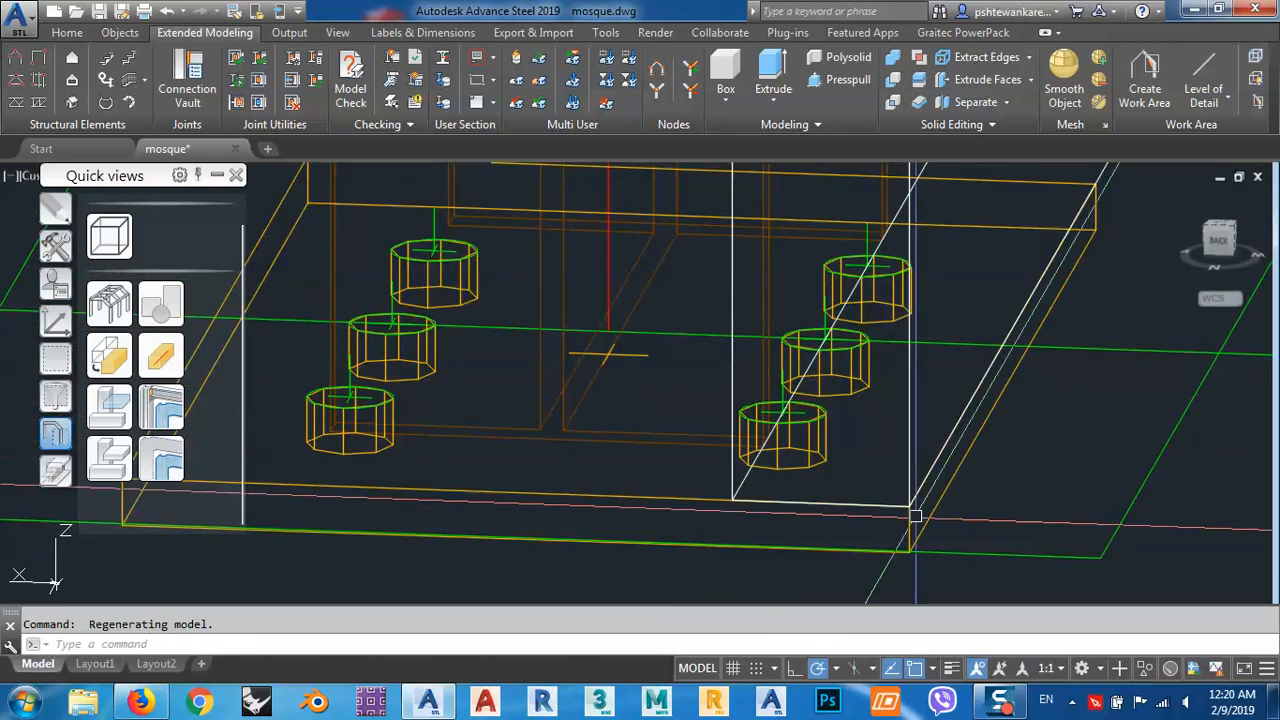
pyautogui.scroll(-10, 915, 516)
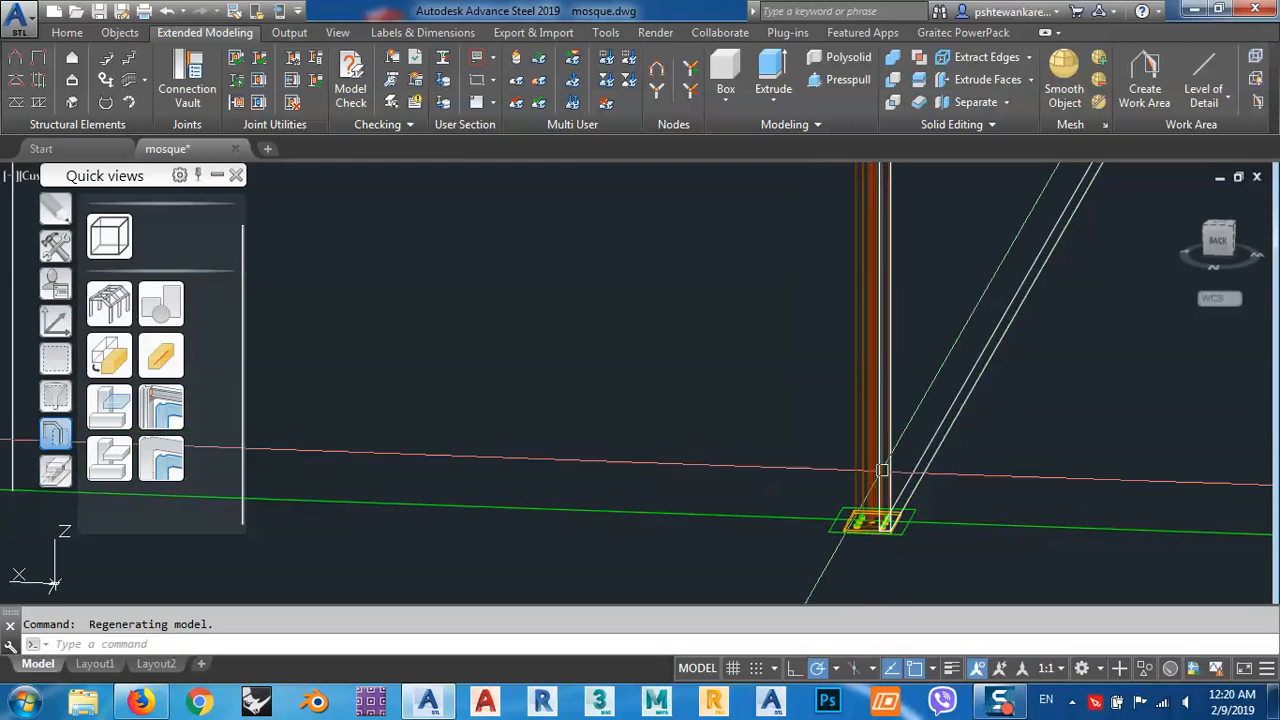
# Inspect column A1 from its base up to the truss connection, checking where the work area boundary meets the column top.
pyautogui.moveTo(882, 345); pyautogui.dragTo(857, 540, button='middle')
pyautogui.moveTo(869, 258); pyautogui.dragTo(874, 426, button='middle')
pyautogui.scroll(-5, 874, 426)
pyautogui.moveTo(886, 311); pyautogui.dragTo(868, 378, button='middle')
pyautogui.scroll(8, 851, 384)
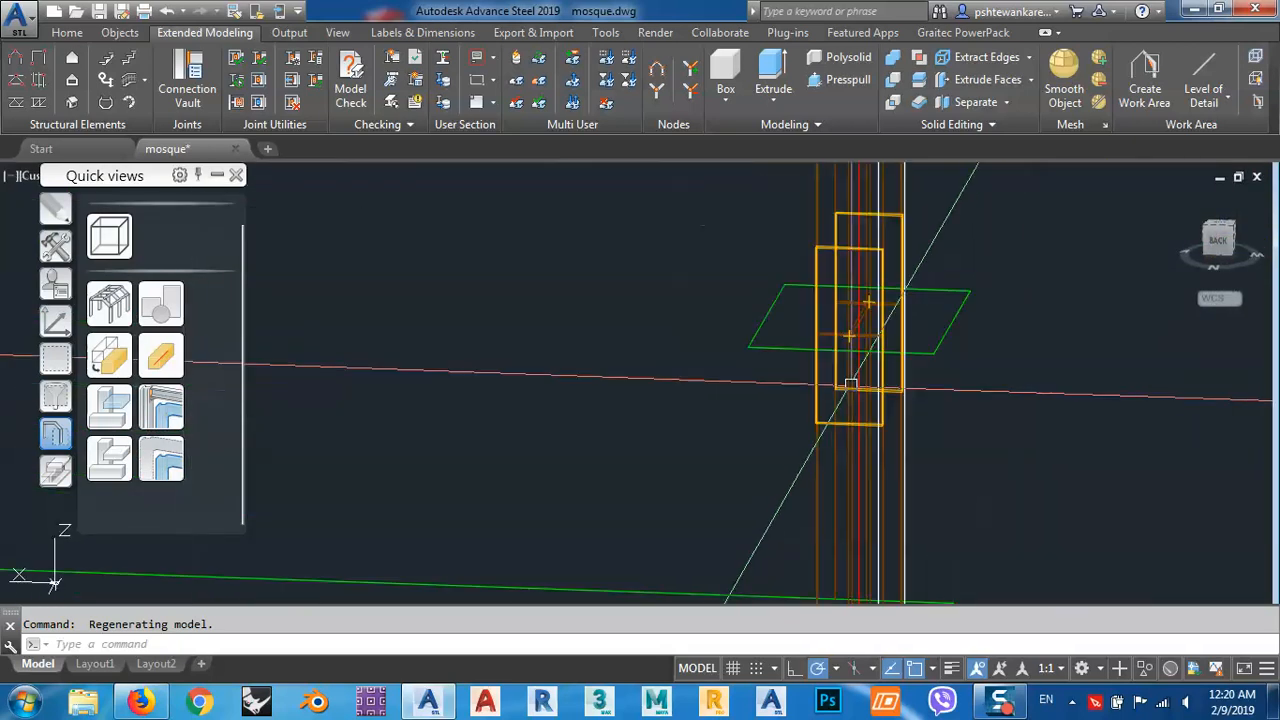
pyautogui.scroll(-6, 866, 325)
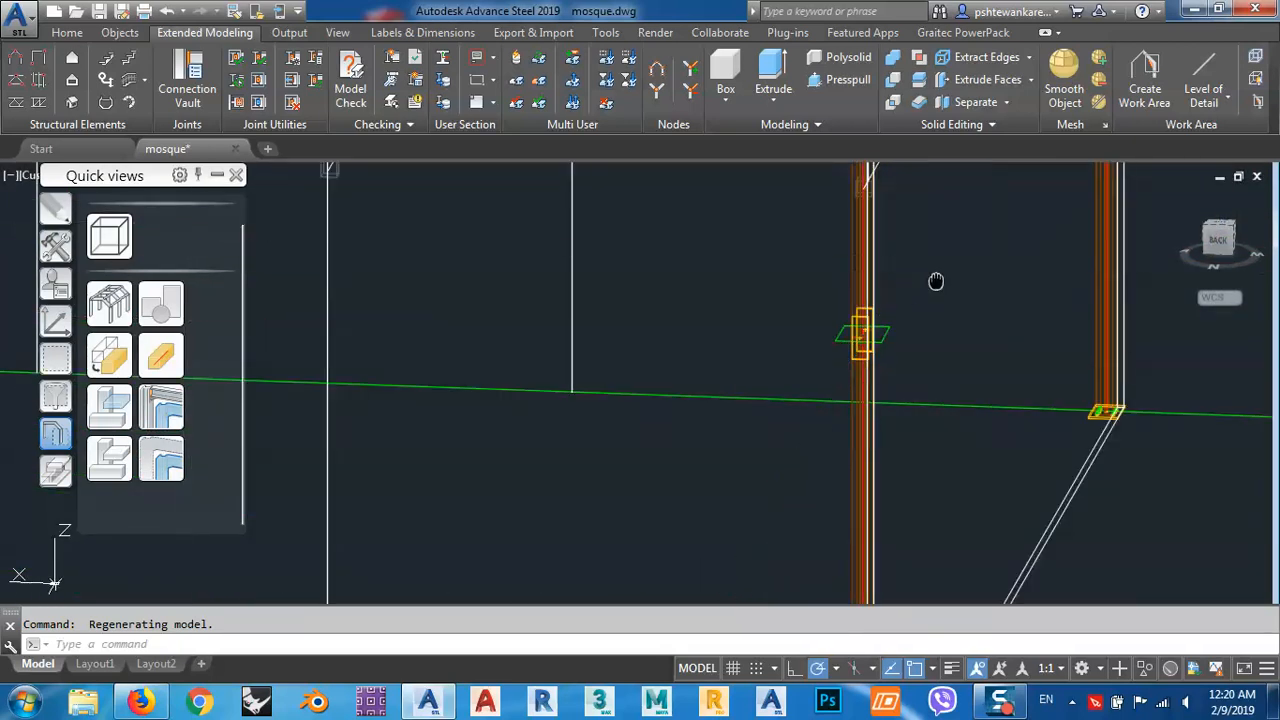
pyautogui.moveTo(936, 282); pyautogui.dragTo(928, 450, button='middle')
pyautogui.moveTo(938, 304); pyautogui.dragTo(934, 357, button='middle')
pyautogui.scroll(10, 870, 398)
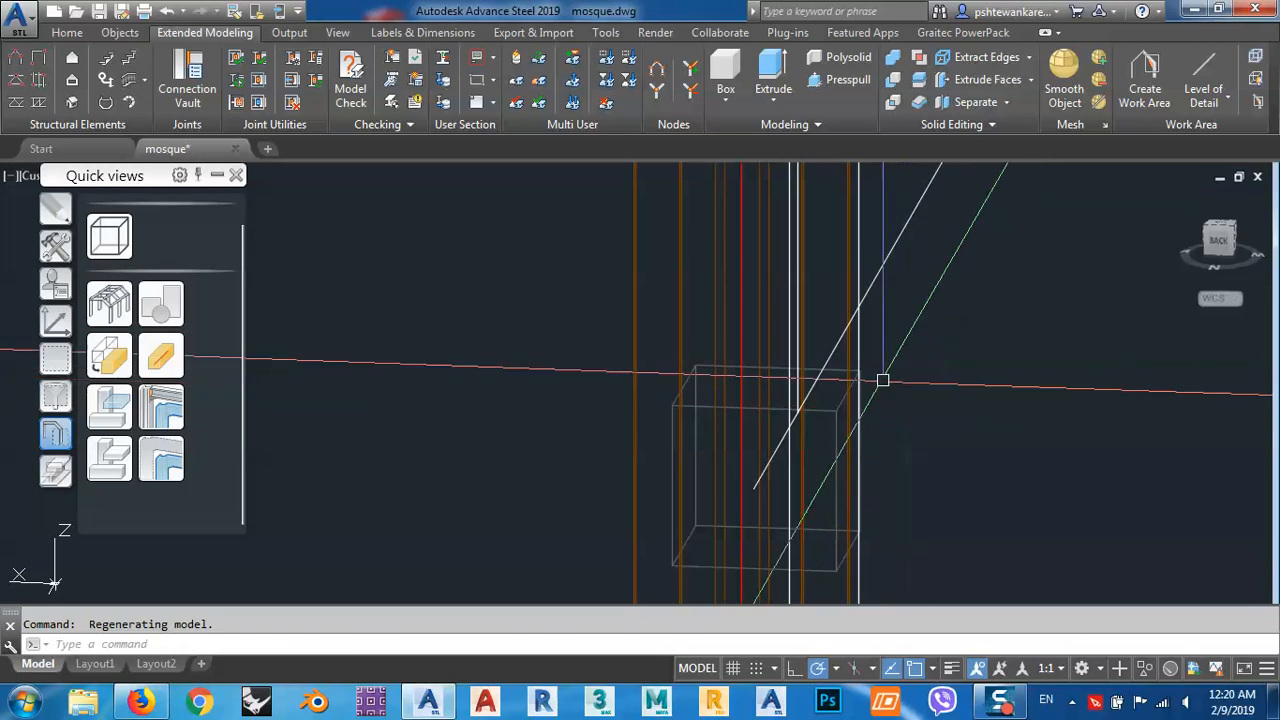
pyautogui.keyDown('shift'); pyautogui.moveTo(849, 328); pyautogui.dragTo(914, 342, button='middle'); pyautogui.keyUp('shift')
pyautogui.scroll(4, 840, 262)
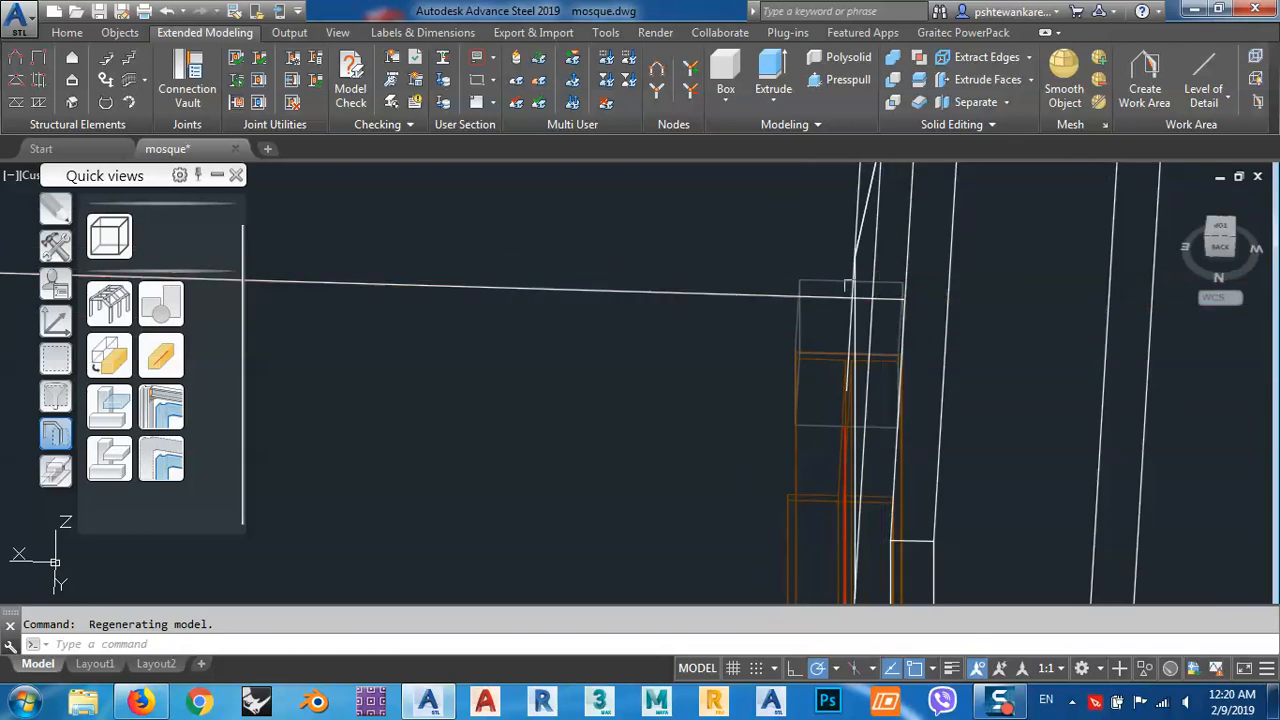
pyautogui.moveTo(848, 287)
pyautogui.keyDown('shift'); pyautogui.mouseDown(button='middle')
pyautogui.moveTo(903, 274)
pyautogui.moveTo(871, 286)
pyautogui.moveTo(880, 300)
pyautogui.moveTo(859, 297)
pyautogui.mouseUp(button='middle'); pyautogui.keyUp('shift')
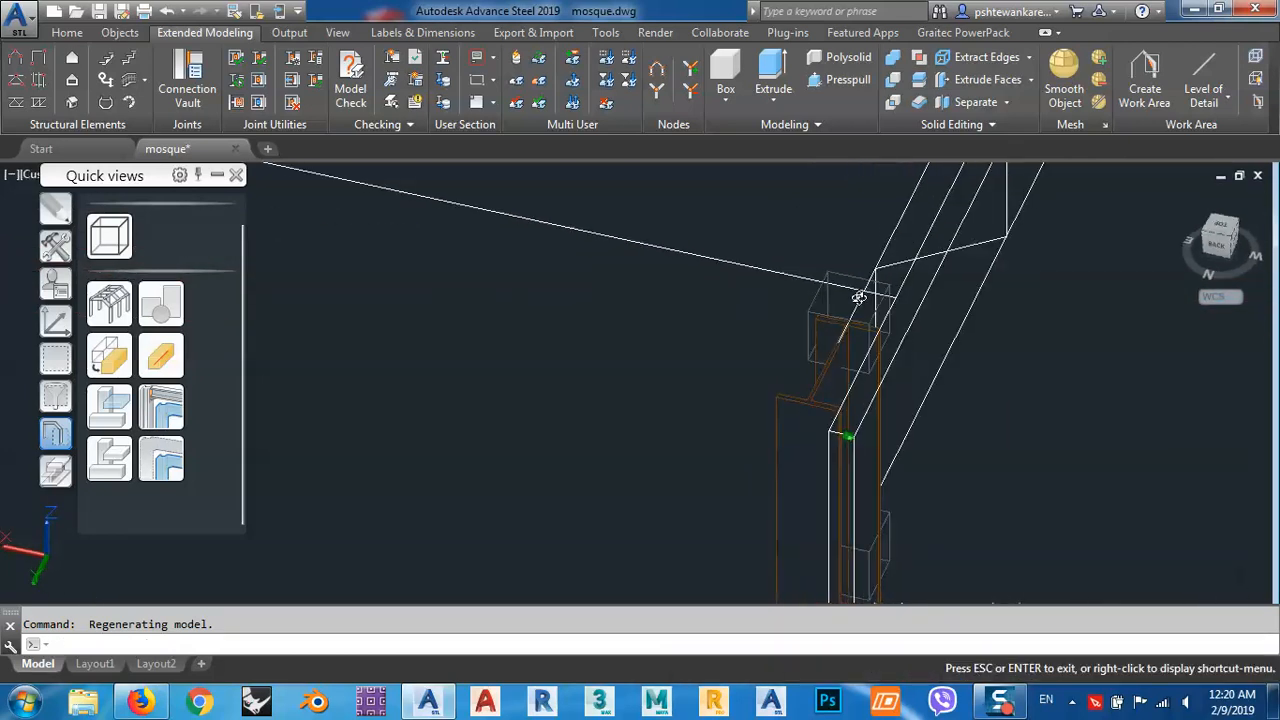
pyautogui.scroll(-5, 940, 280)
pyautogui.moveTo(988, 385); pyautogui.dragTo(981, 348, button='middle')
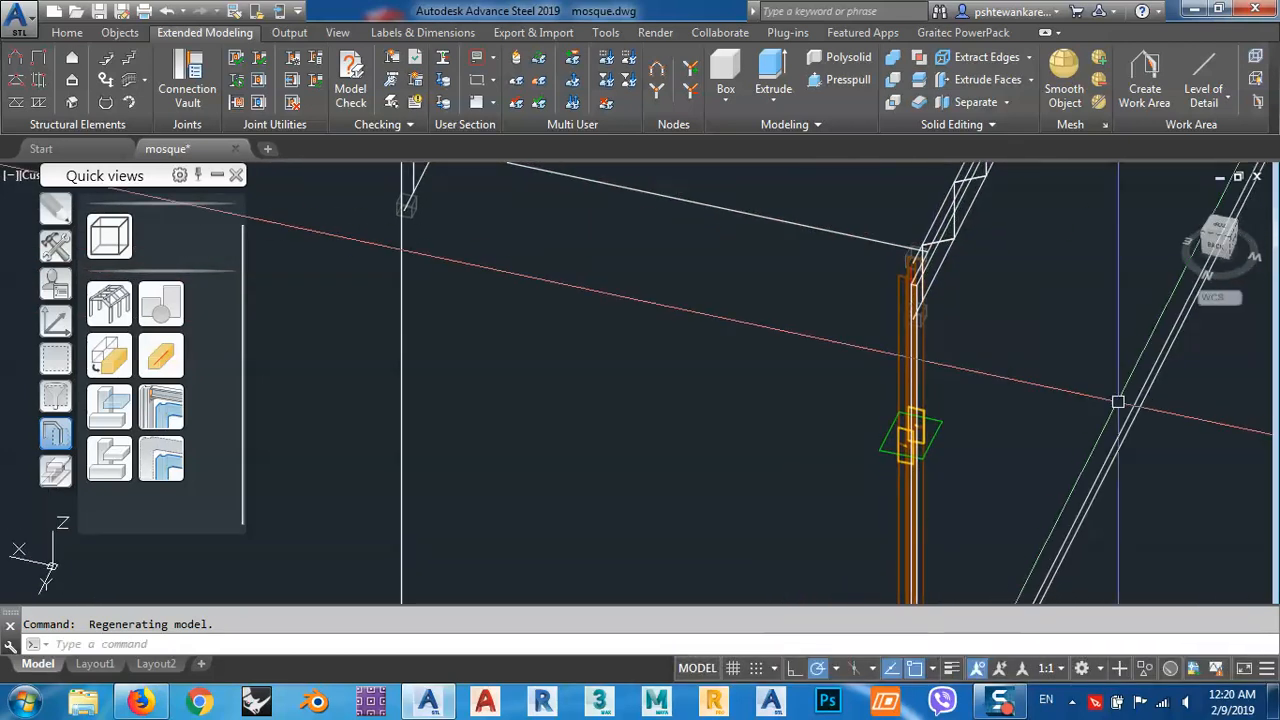
# Move the work area about 64 mm along the X axis, towards the roof purlins.
pyautogui.moveTo(1118, 402); pyautogui.dragTo(1066, 416, button='middle')
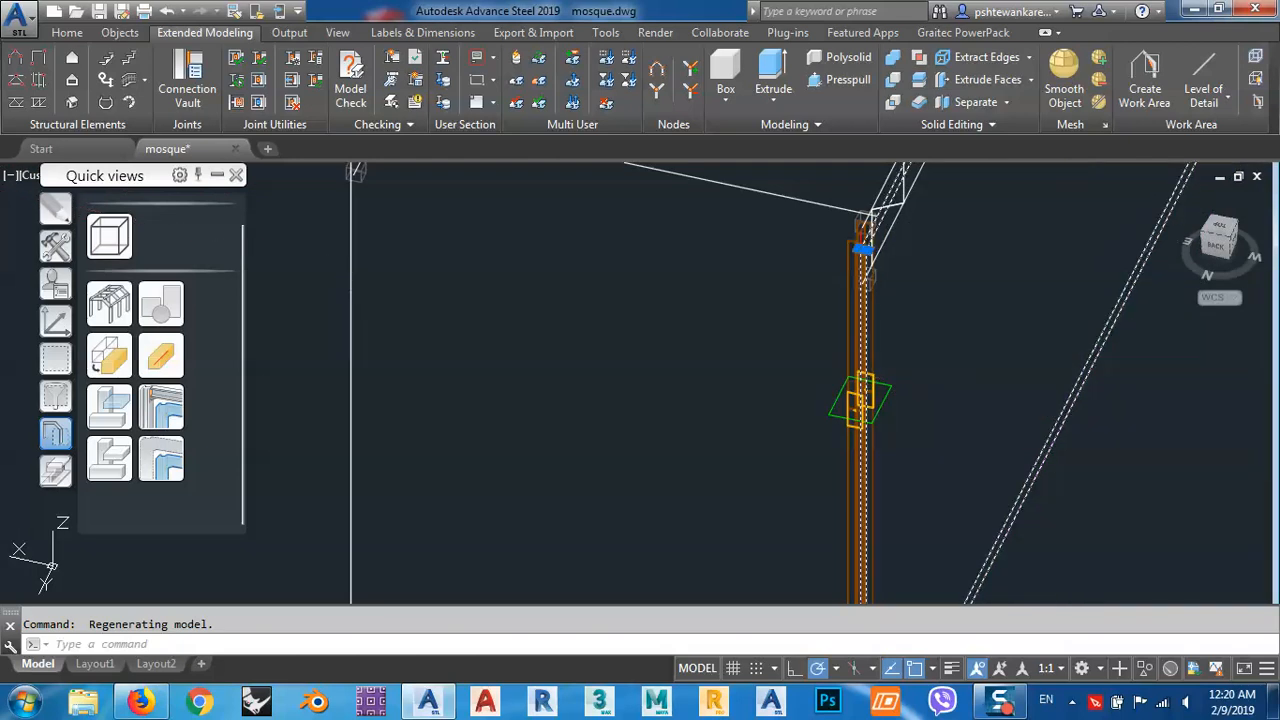
pyautogui.write('m')
pyautogui.press('space')
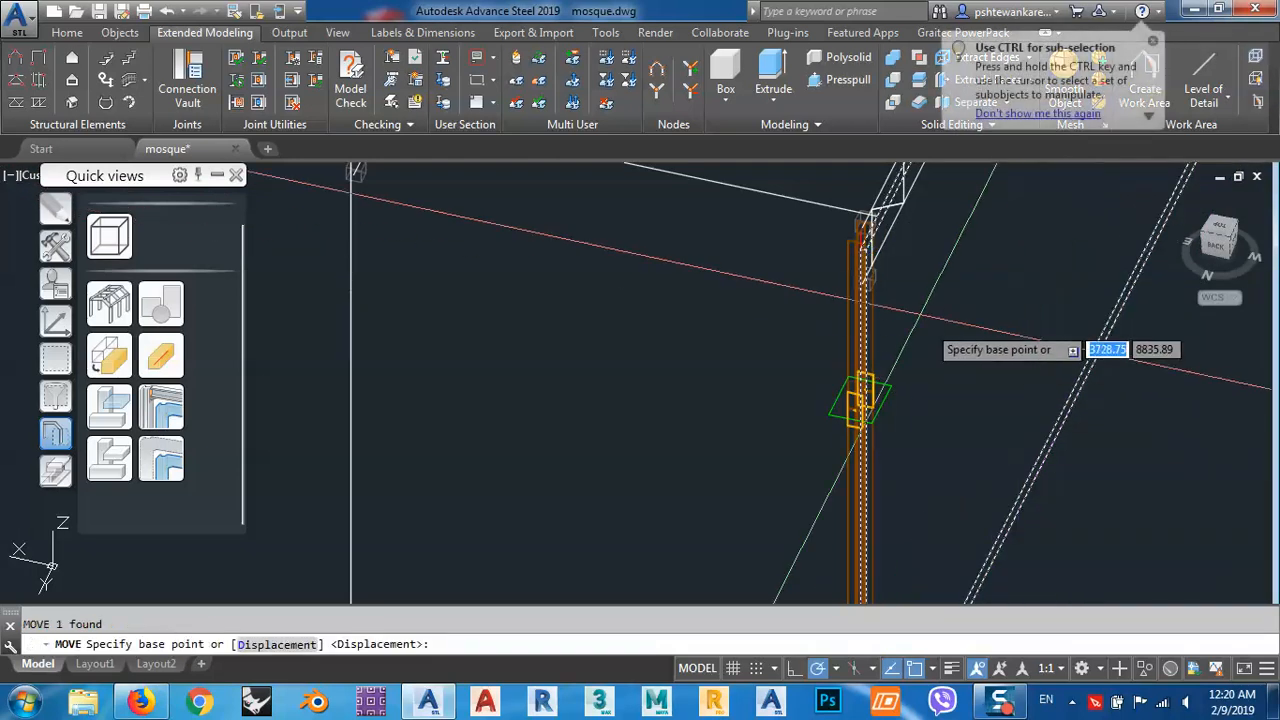
pyautogui.click(999, 318)
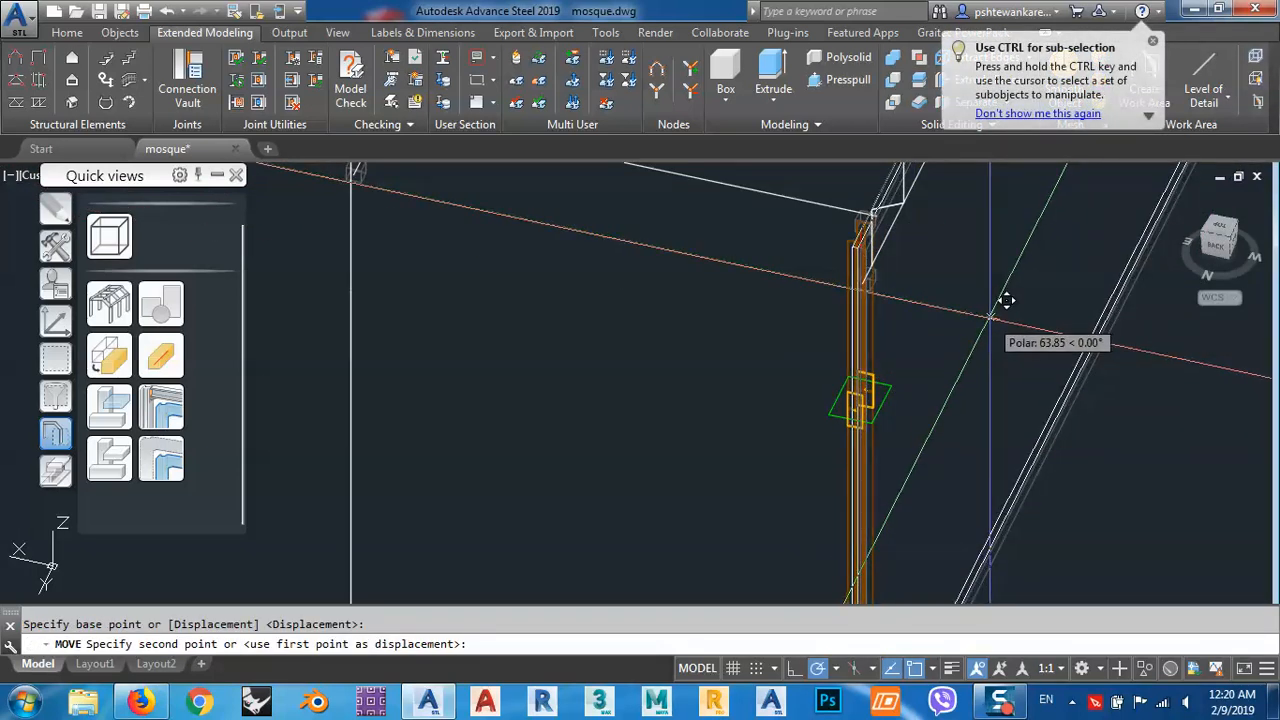
pyautogui.click(990, 318)
# Examine the purlins running from the end frame across the other frames, both at column A1 and over the whole roof.
pyautogui.moveTo(961, 291); pyautogui.dragTo(956, 346, button='middle')
pyautogui.scroll(6, 879, 256)
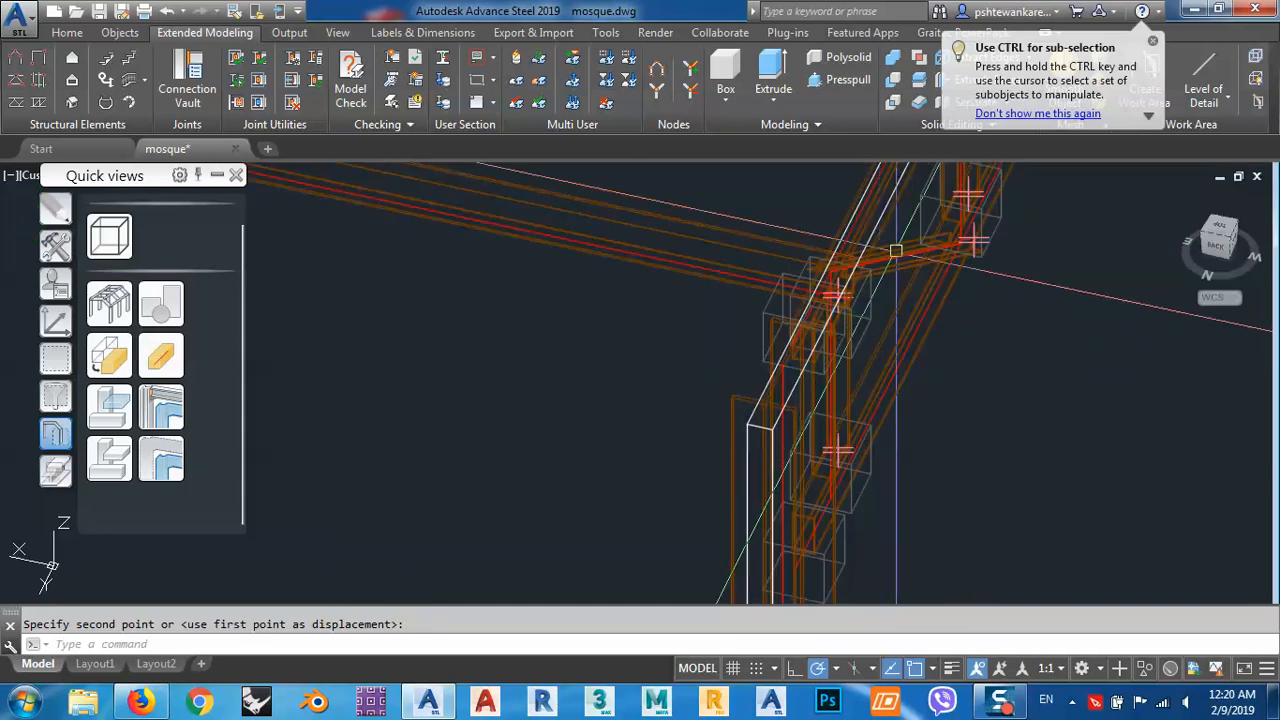
pyautogui.moveTo(856, 294); pyautogui.dragTo(833, 383, button='middle')
pyautogui.scroll(-6, 833, 381)
pyautogui.scroll(-4, 953, 370)
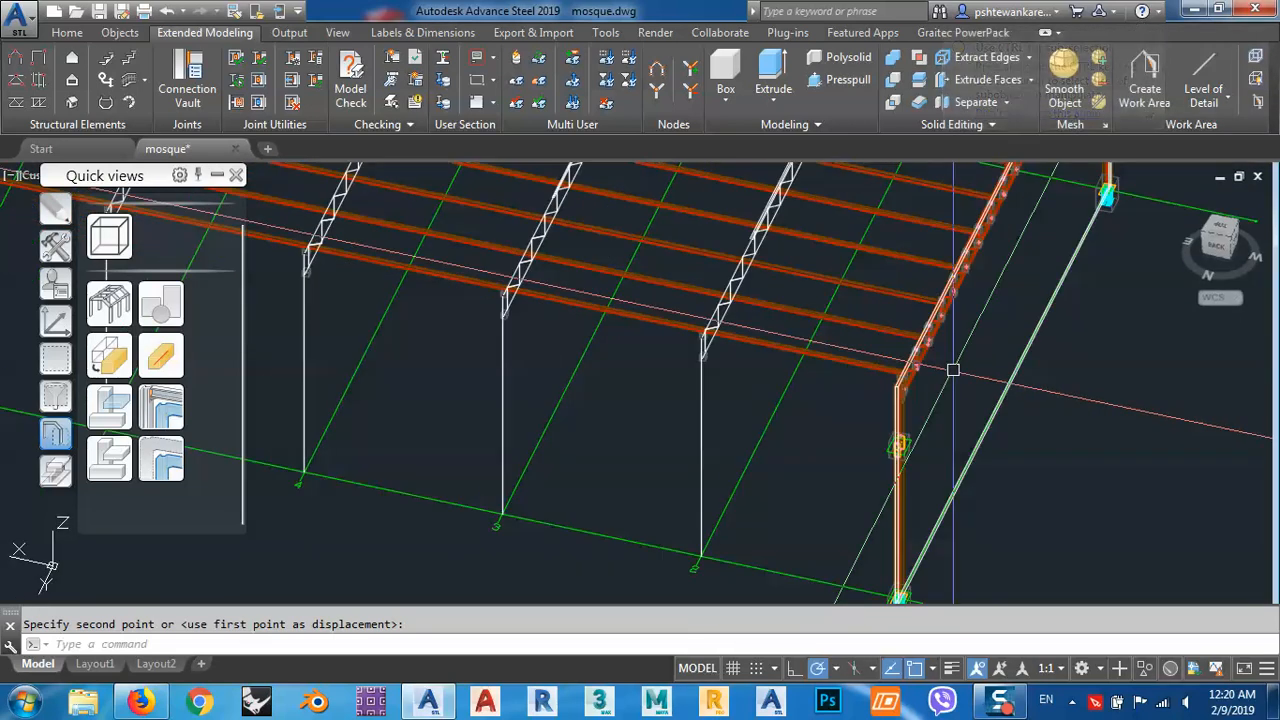
pyautogui.scroll(4, 867, 388)
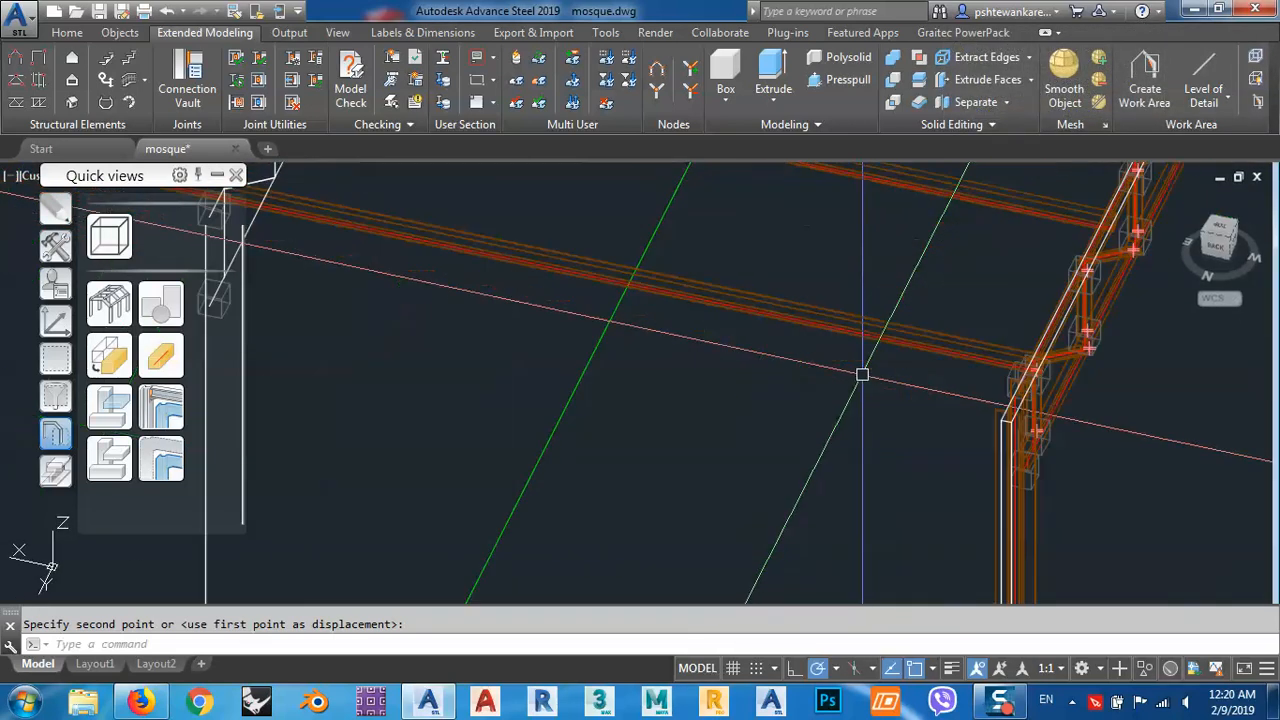
pyautogui.scroll(-4, 867, 385)
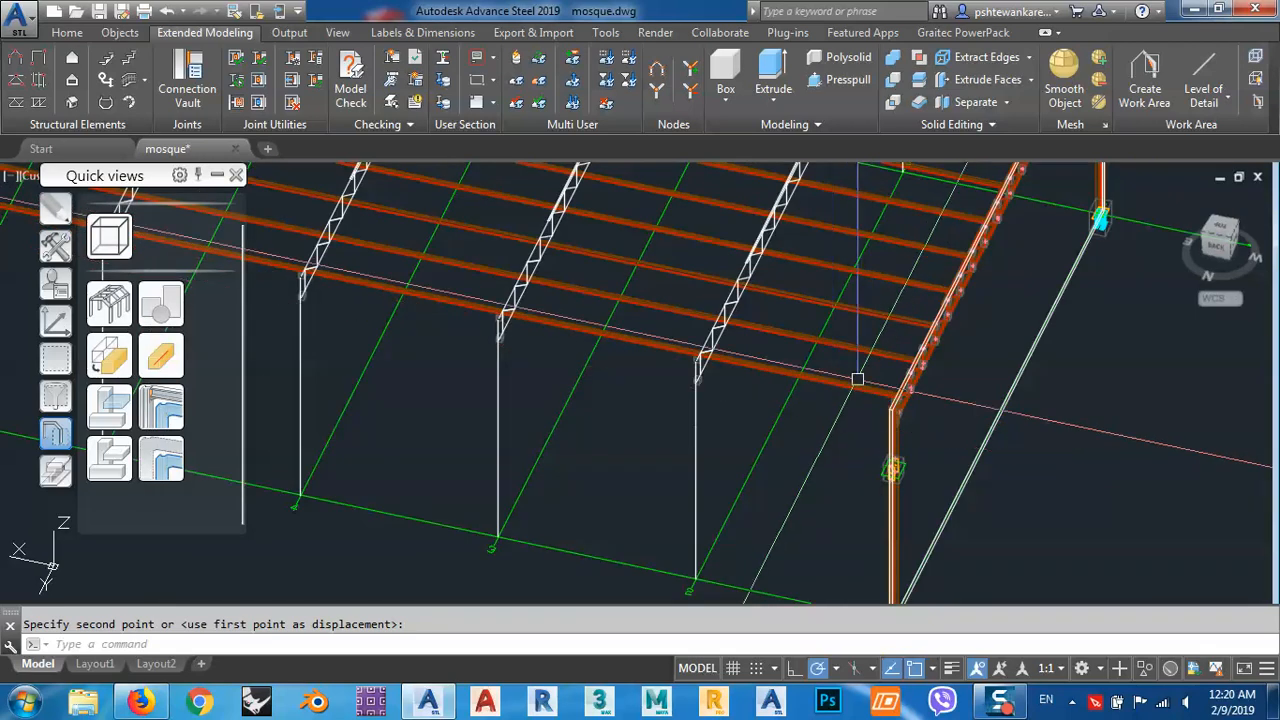
pyautogui.scroll(3, 785, 464)
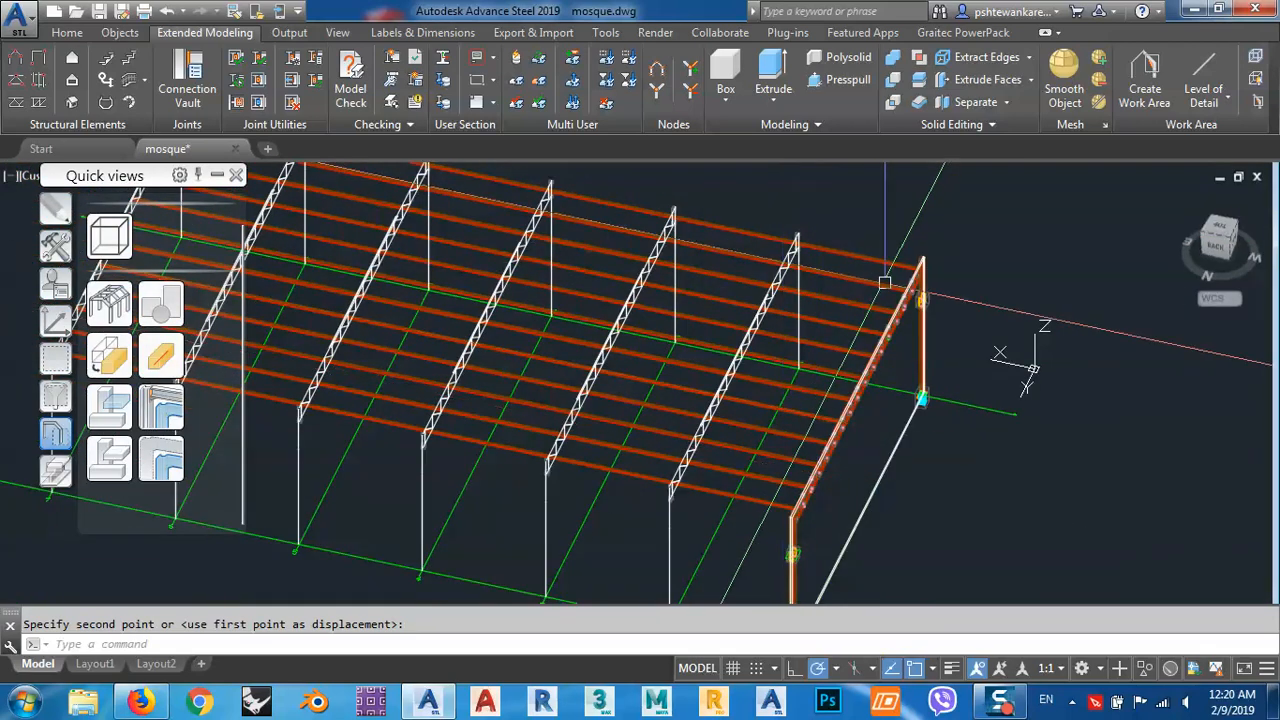
pyautogui.moveTo(786, 454); pyautogui.dragTo(909, 400, button='middle')
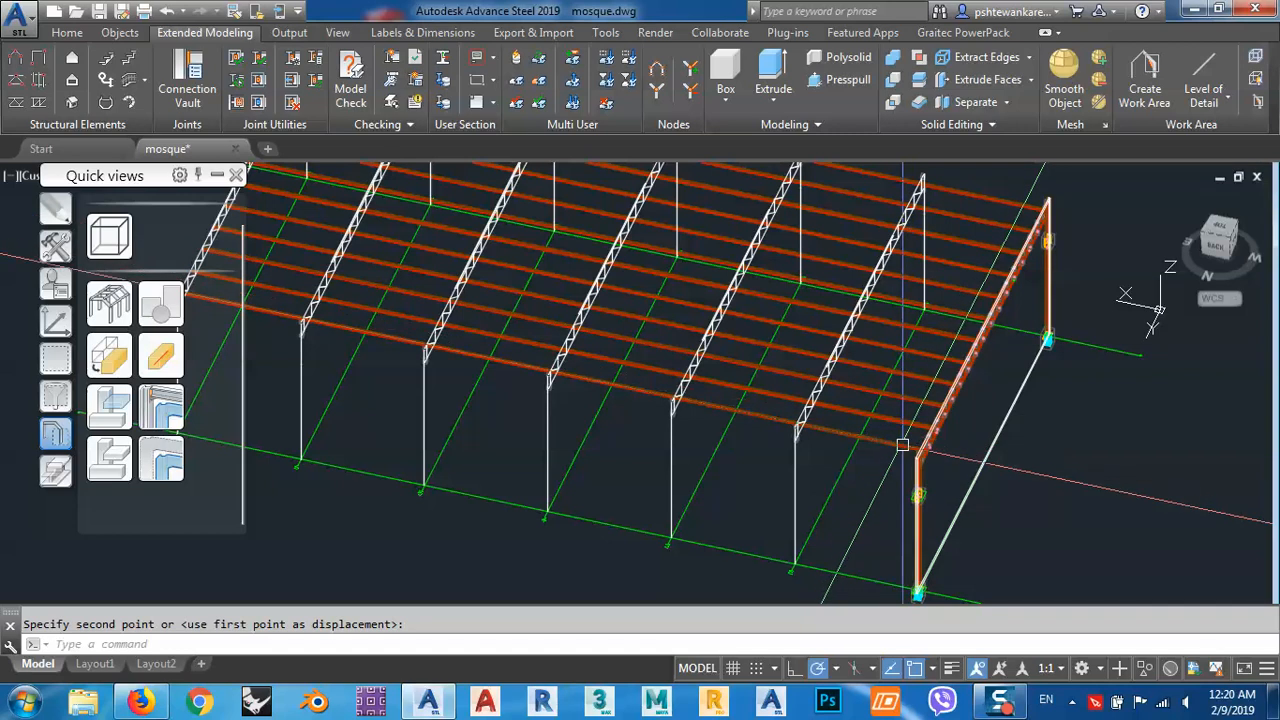
pyautogui.moveTo(443, 370); pyautogui.dragTo(640, 378, button='middle')
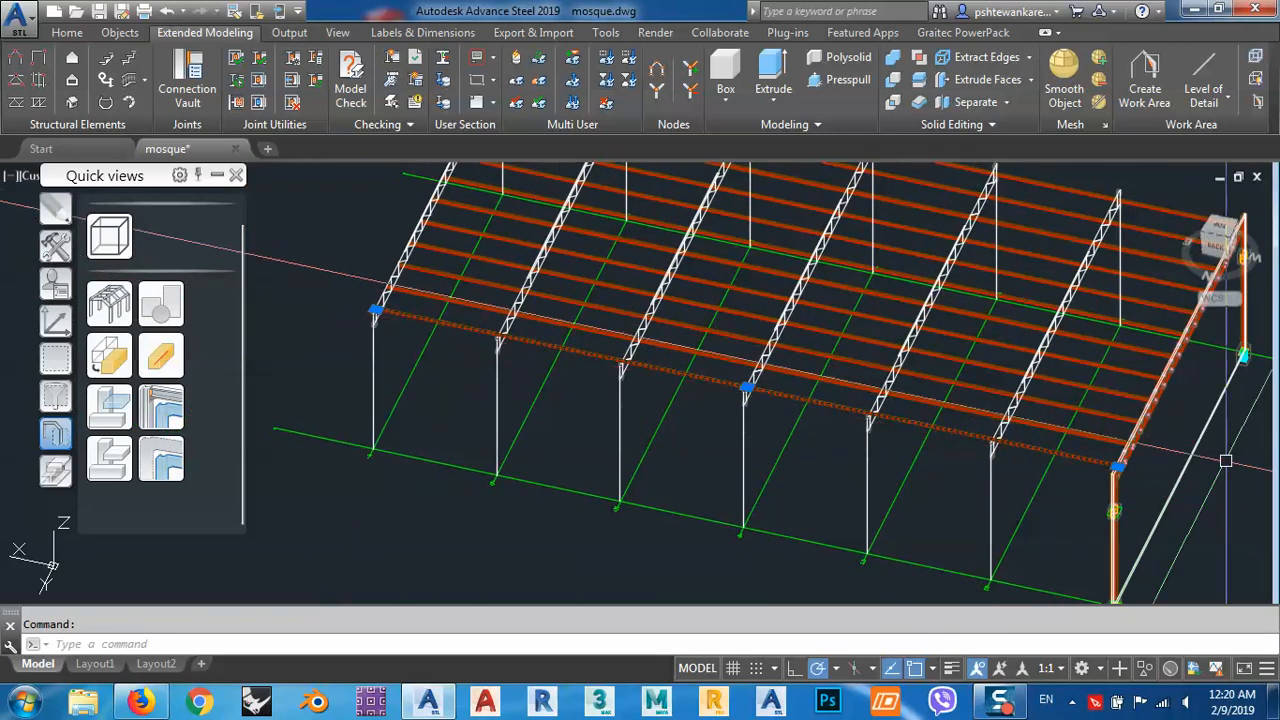
# Move the work area back along the X axis, away from the purlin ends at the top of column A1.
pyautogui.moveTo(1119, 438); pyautogui.dragTo(897, 328, button='middle')
pyautogui.scroll(10, 899, 419)
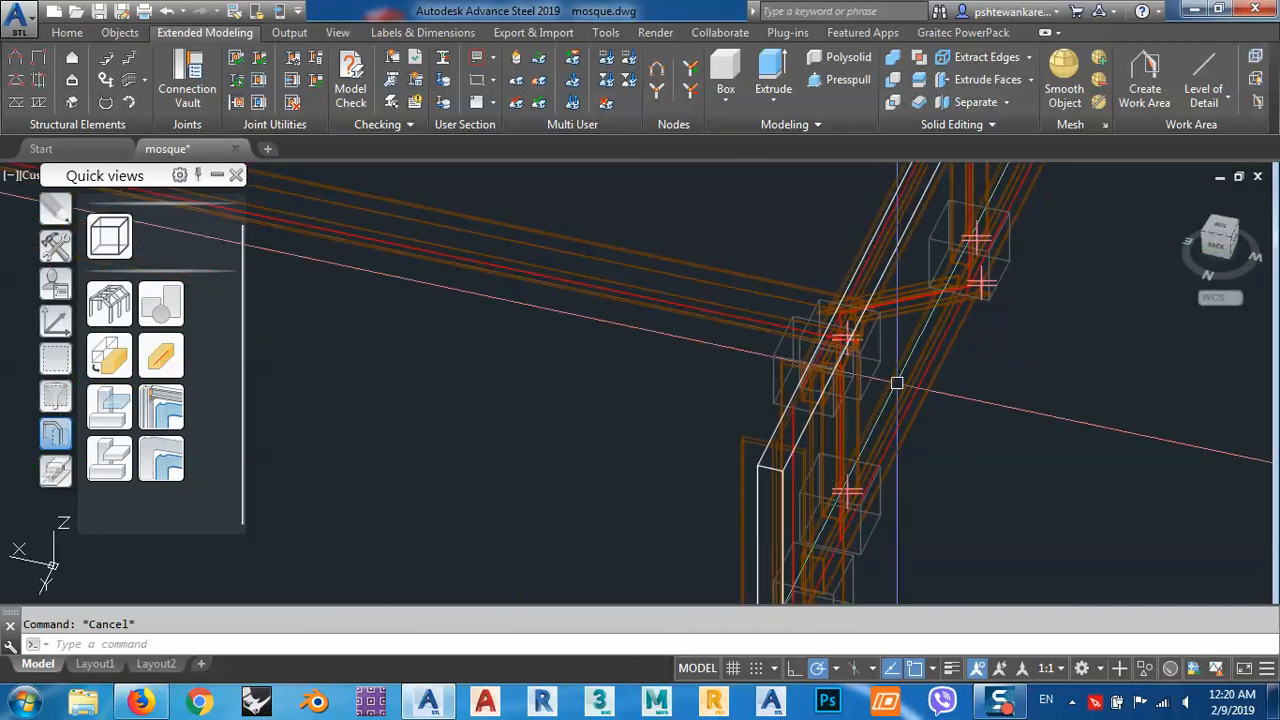
pyautogui.keyDown('shift'); pyautogui.moveTo(897, 383); pyautogui.dragTo(817, 334, button='middle'); pyautogui.keyUp('shift')
pyautogui.scroll(6, 768, 260)
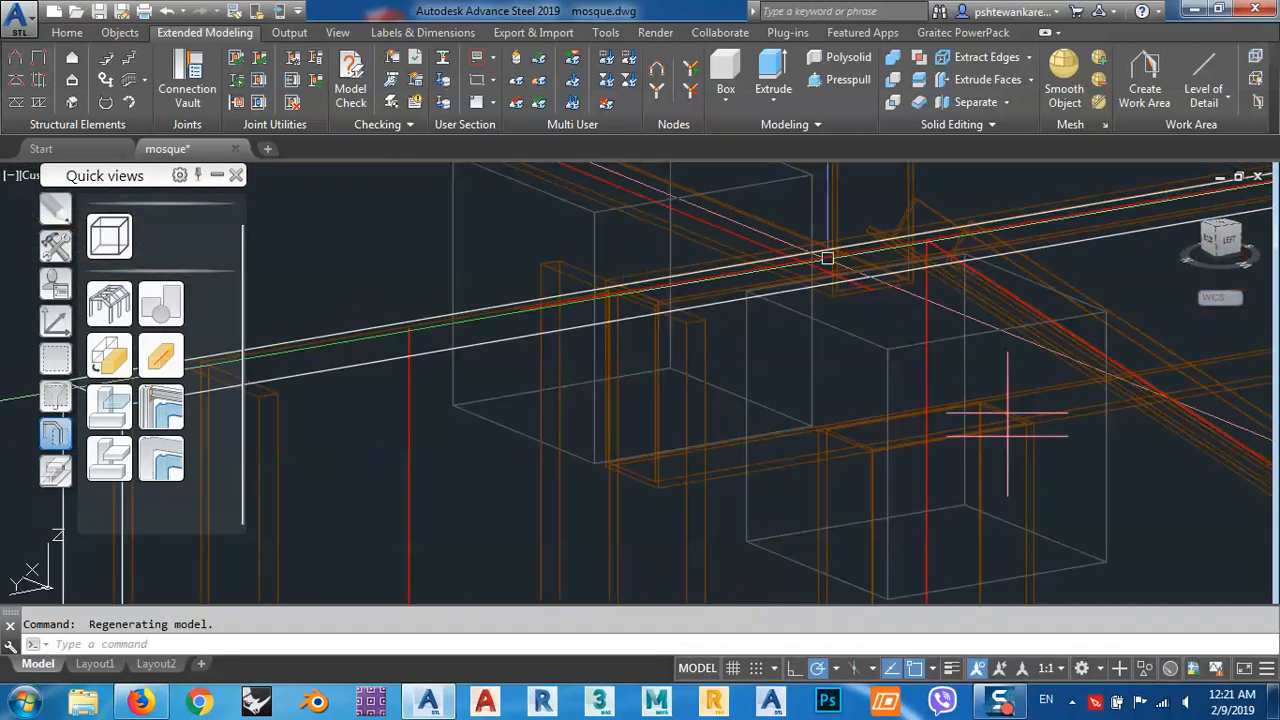
pyautogui.keyDown('shift'); pyautogui.moveTo(945, 265); pyautogui.dragTo(882, 306, button='middle'); pyautogui.keyUp('shift')
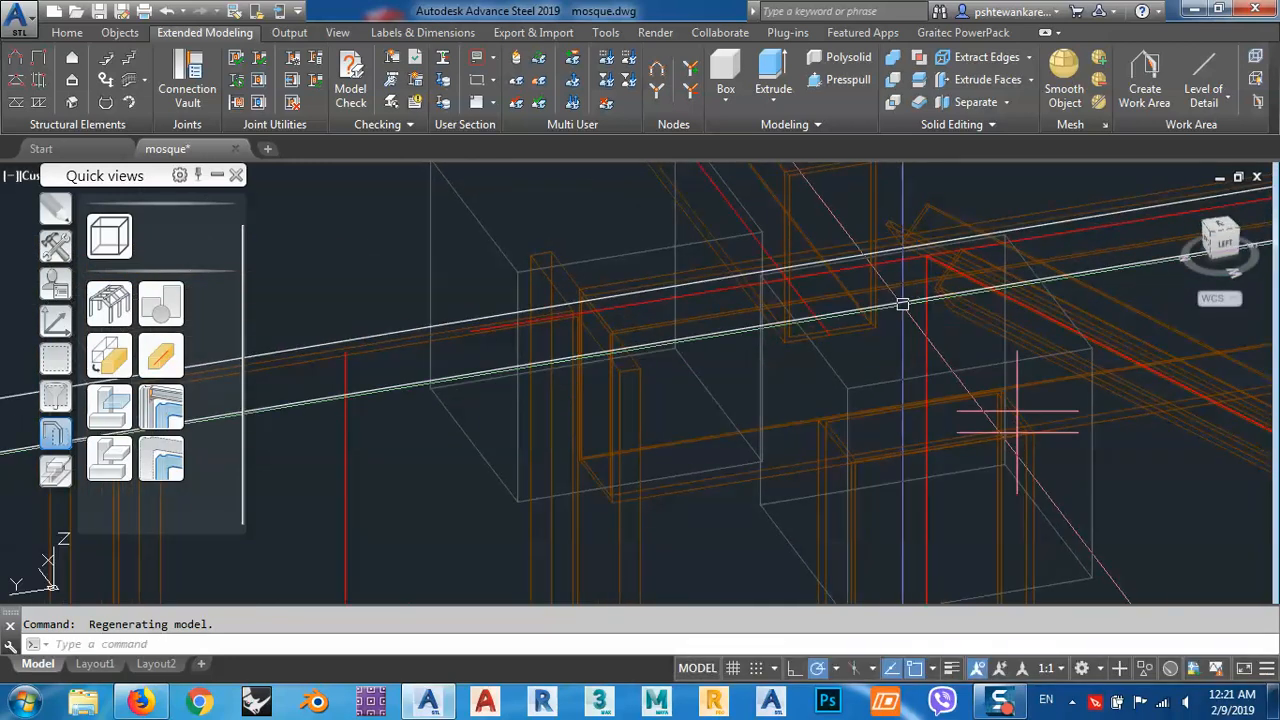
pyautogui.scroll(5, 902, 304)
pyautogui.click(894, 301)
pyautogui.scroll(-5, 894, 301)
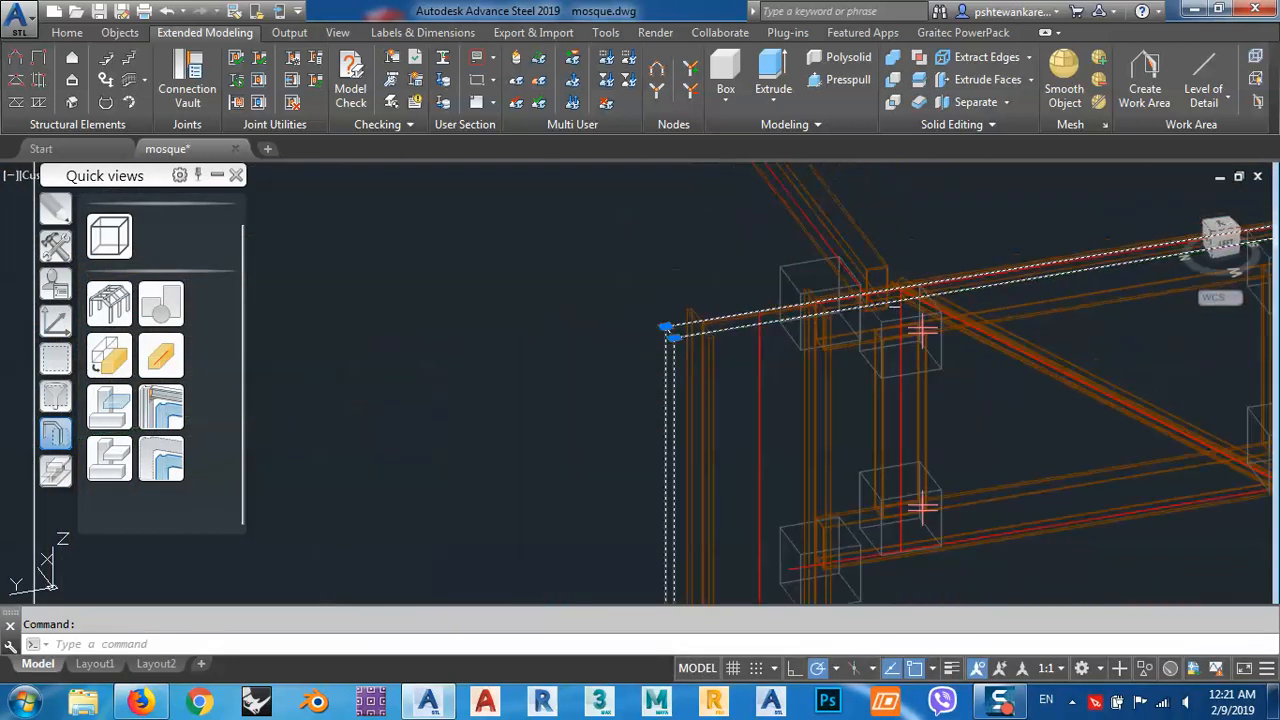
pyautogui.write('m')
pyautogui.press('Return')
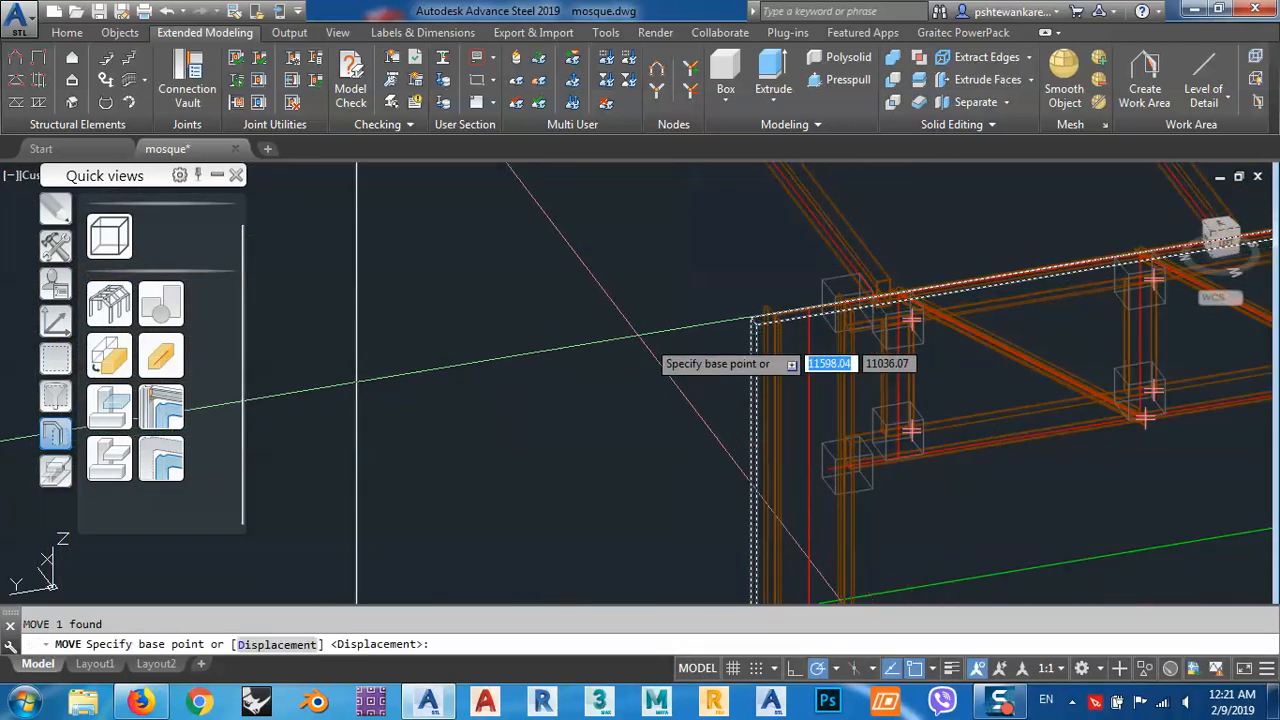
pyautogui.click(651, 312)
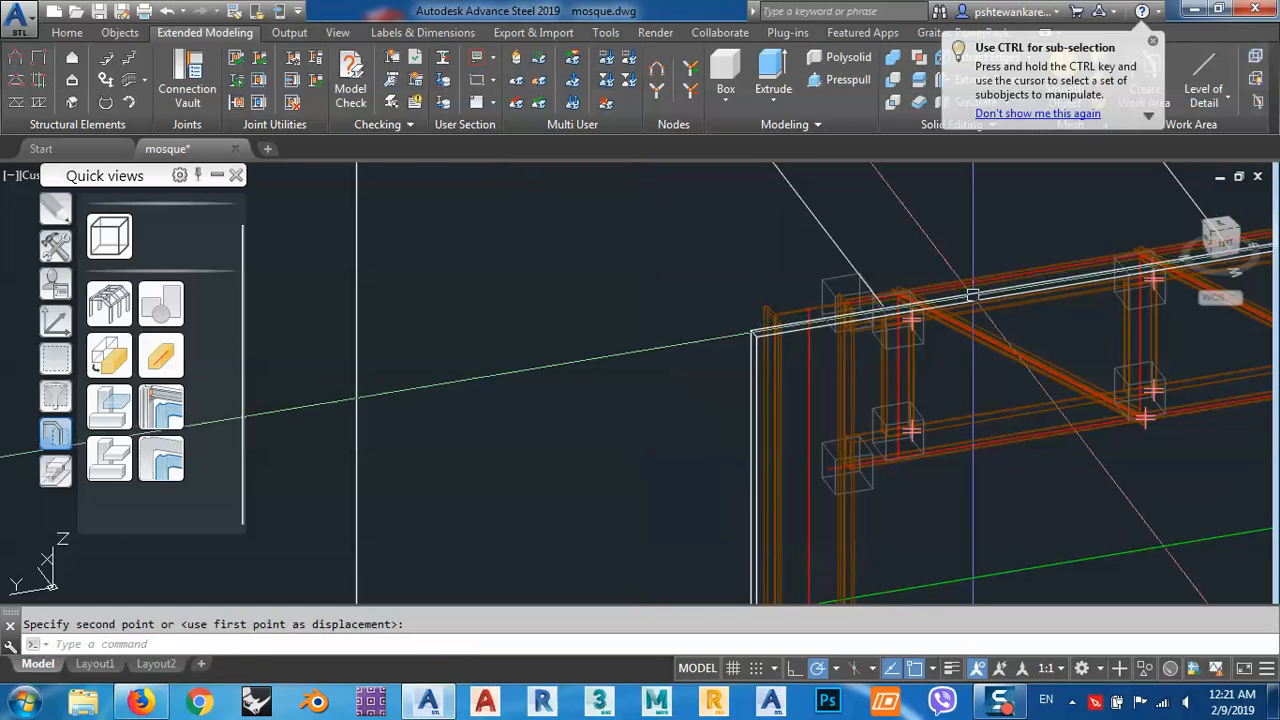
# Shift the Quick views palette clear of the viewport controls and set the visual style to Conceptual.
pyautogui.scroll(4, 923, 290)
pyautogui.scroll(-3, 888, 366)
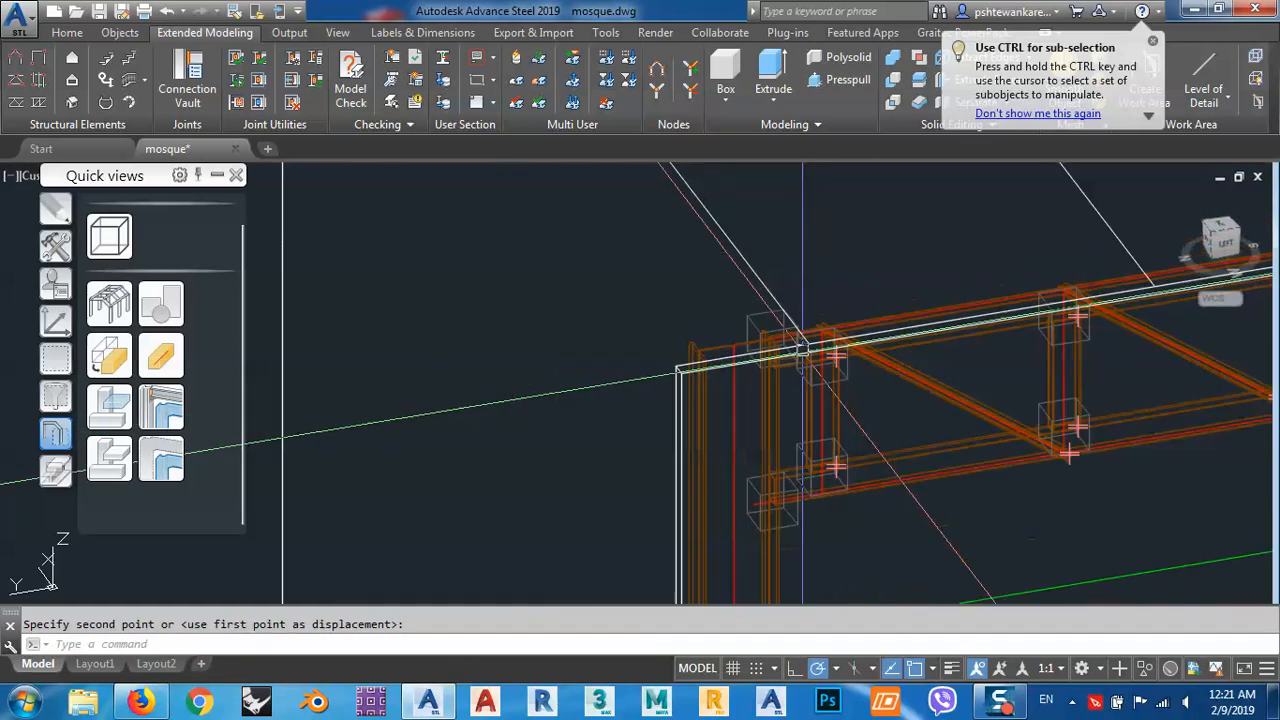
pyautogui.scroll(4, 815, 370)
pyautogui.keyDown('shift'); pyautogui.moveTo(729, 316); pyautogui.dragTo(748, 355, button='middle'); pyautogui.keyUp('shift')
pyautogui.scroll(-8, 830, 341)
pyautogui.scroll(-4, 830, 341)
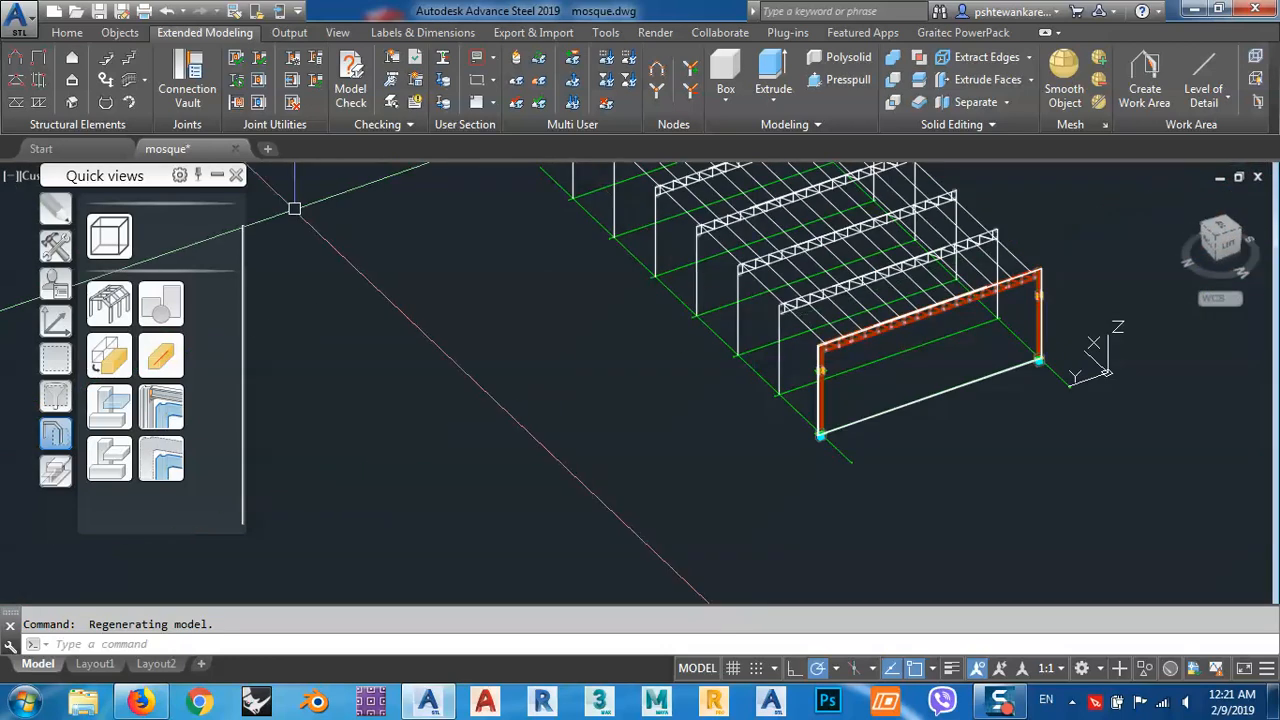
pyautogui.moveTo(150, 178); pyautogui.dragTo(125, 286)
pyautogui.click(131, 179)
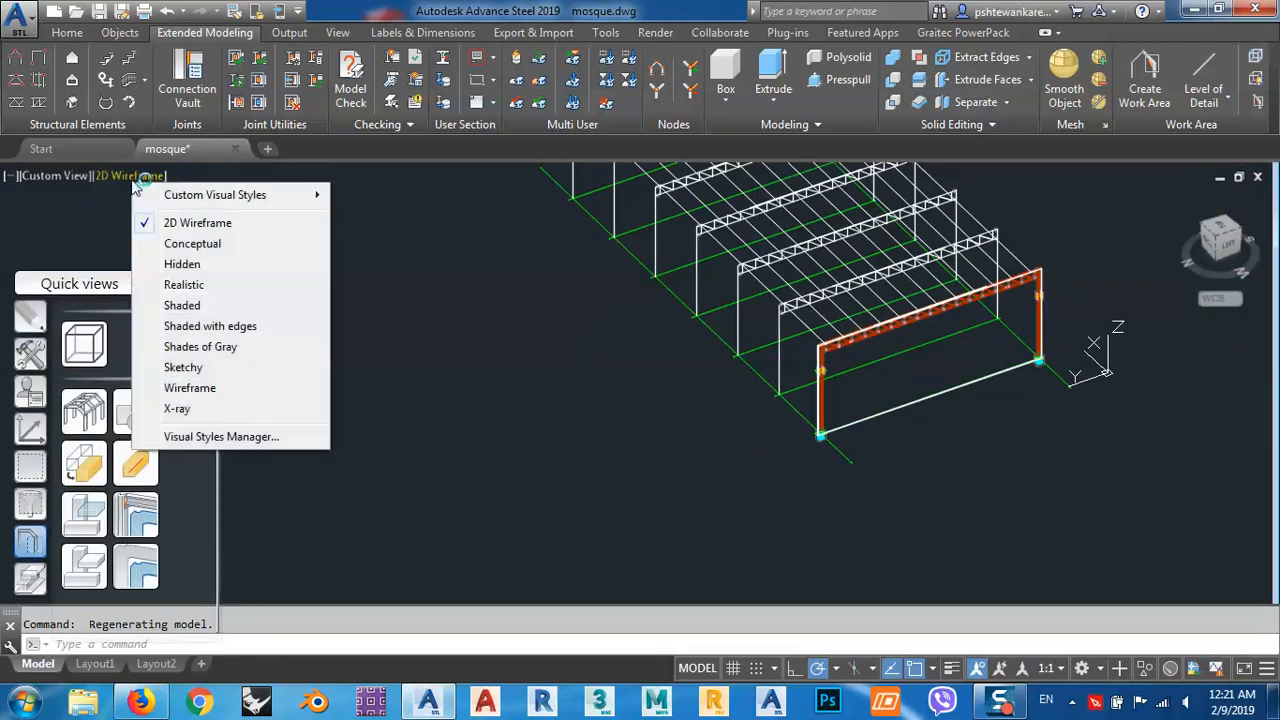
pyautogui.click(196, 244)
# Compare the end frame at grid line 1 with the frames outside the work area, from close up and from afar.
pyautogui.scroll(5, 803, 403)
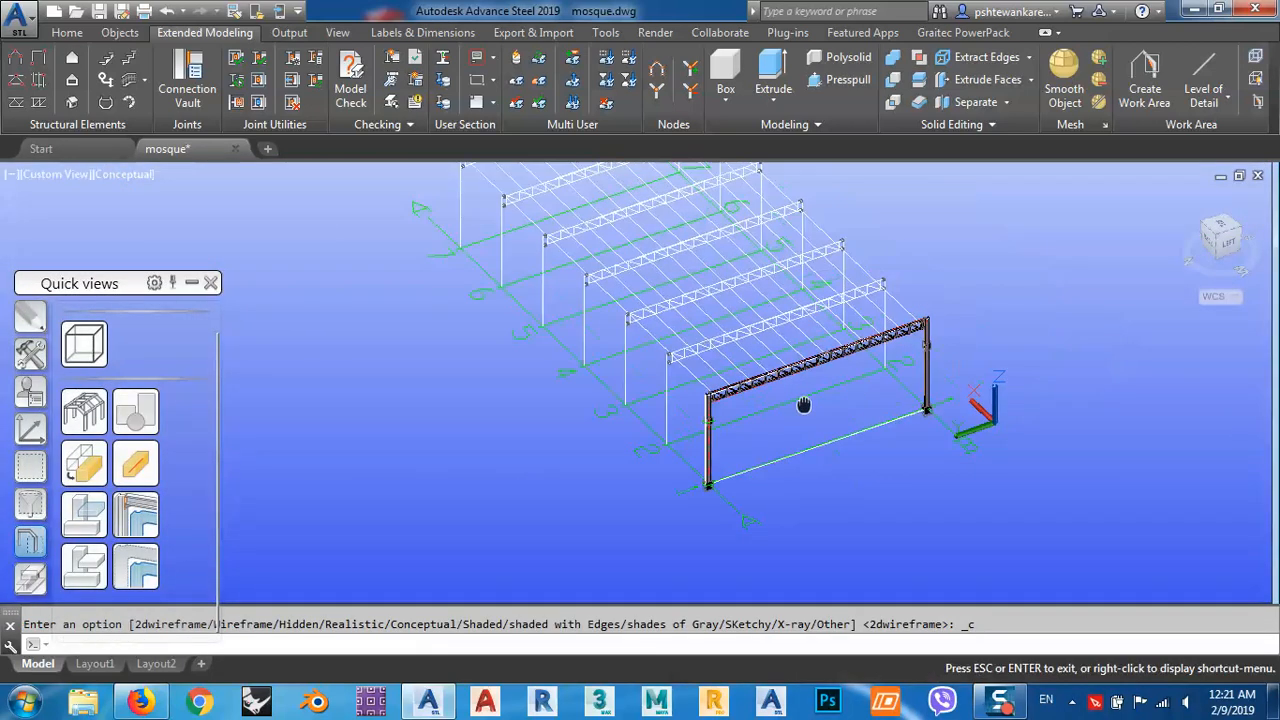
pyautogui.scroll(-5, 590, 340)
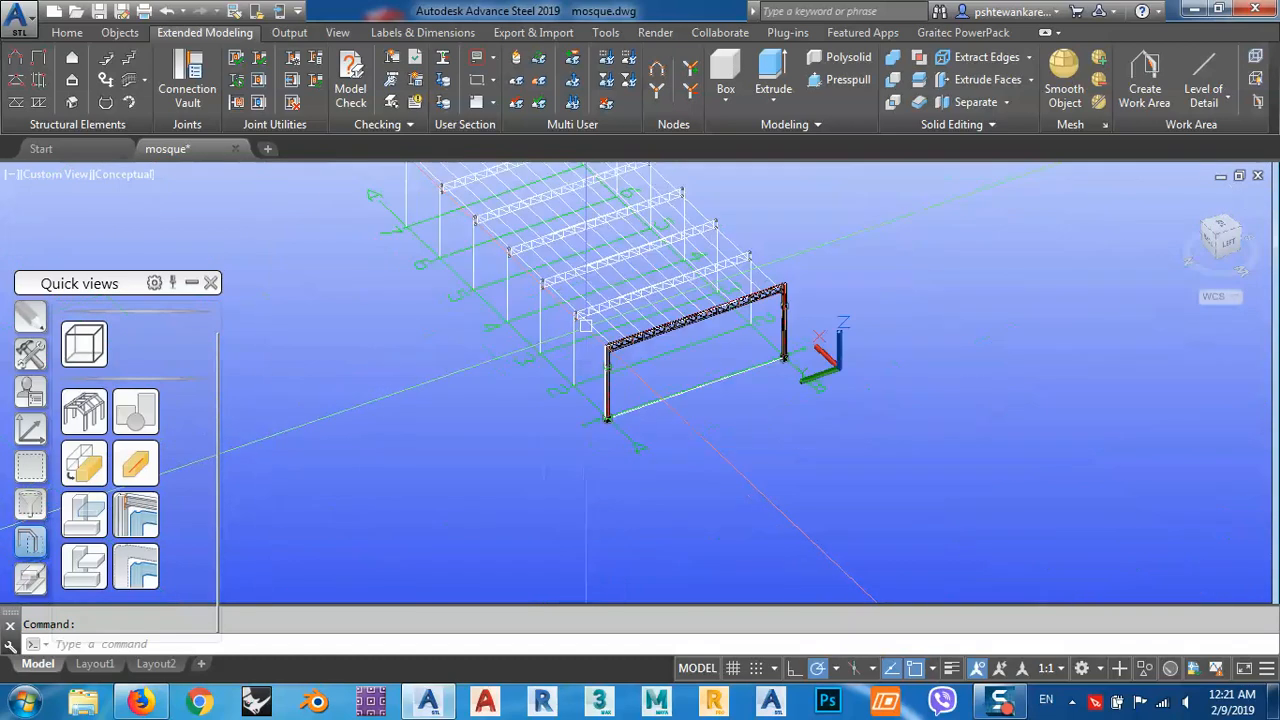
pyautogui.keyDown('shift'); pyautogui.moveTo(641, 360); pyautogui.dragTo(672, 348, button='middle'); pyautogui.keyUp('shift')
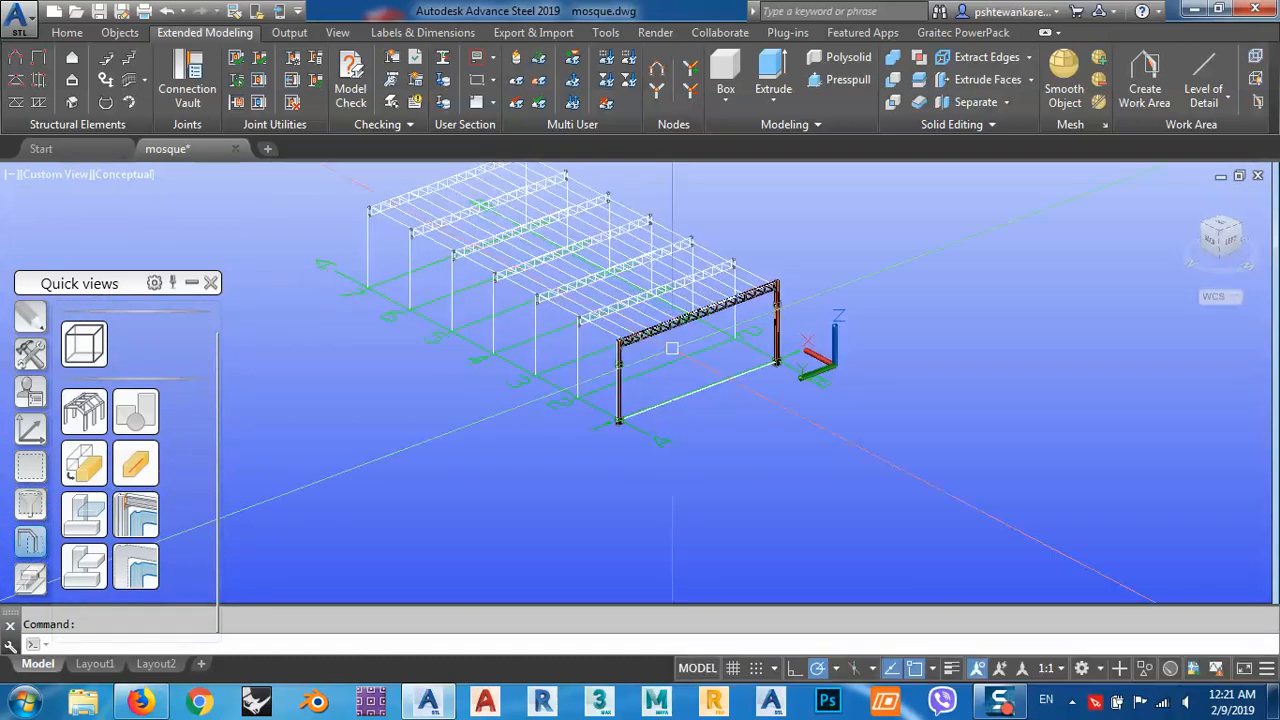
pyautogui.scroll(3, 634, 347)
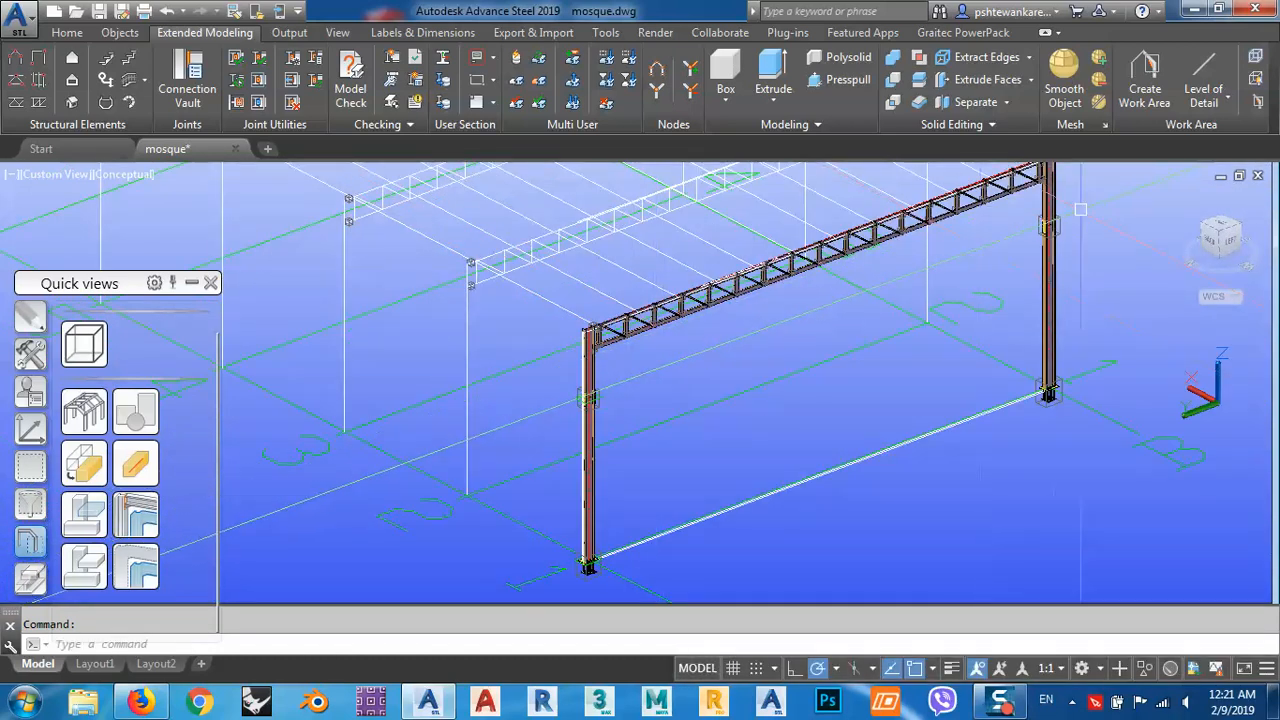
pyautogui.keyDown('shift'); pyautogui.moveTo(1080, 209); pyautogui.dragTo(674, 357, button='middle'); pyautogui.keyUp('shift')
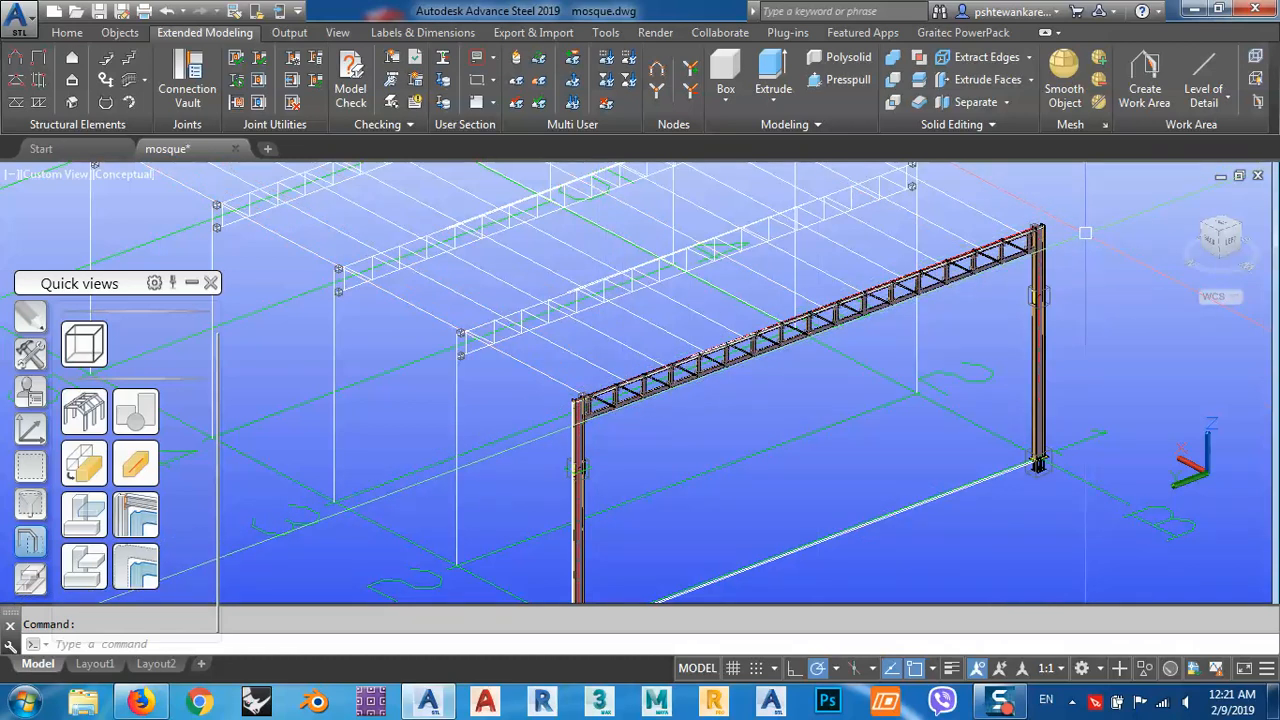
pyautogui.keyDown('shift'); pyautogui.moveTo(701, 488); pyautogui.dragTo(624, 371, button='middle'); pyautogui.keyUp('shift')
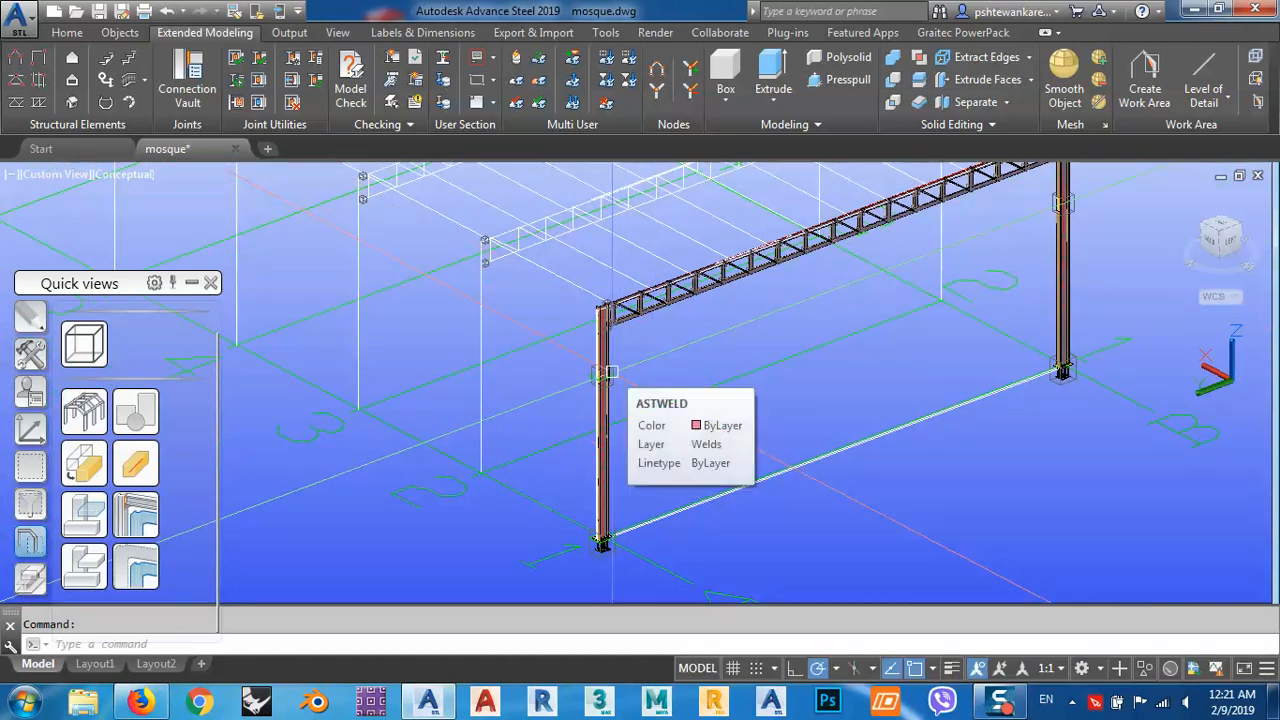
pyautogui.scroll(-5, 650, 395)
pyautogui.moveTo(736, 335); pyautogui.dragTo(802, 392, button='middle')
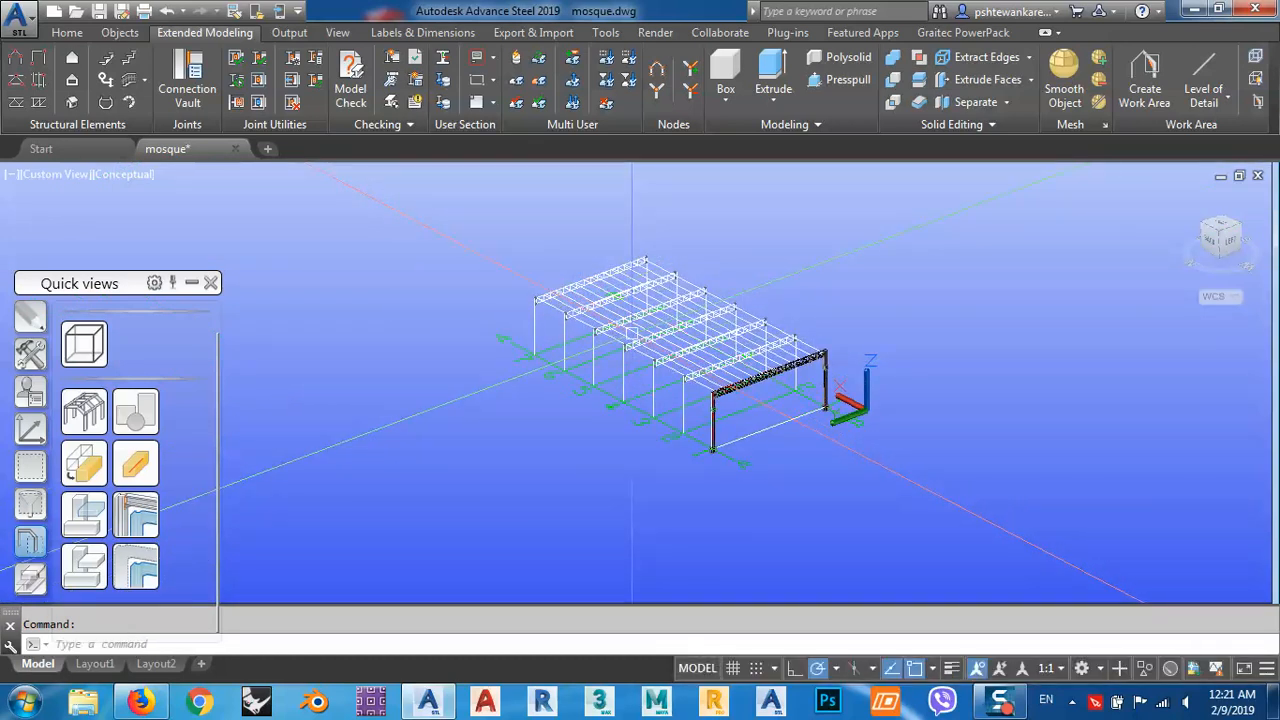
pyautogui.scroll(6, 728, 403)
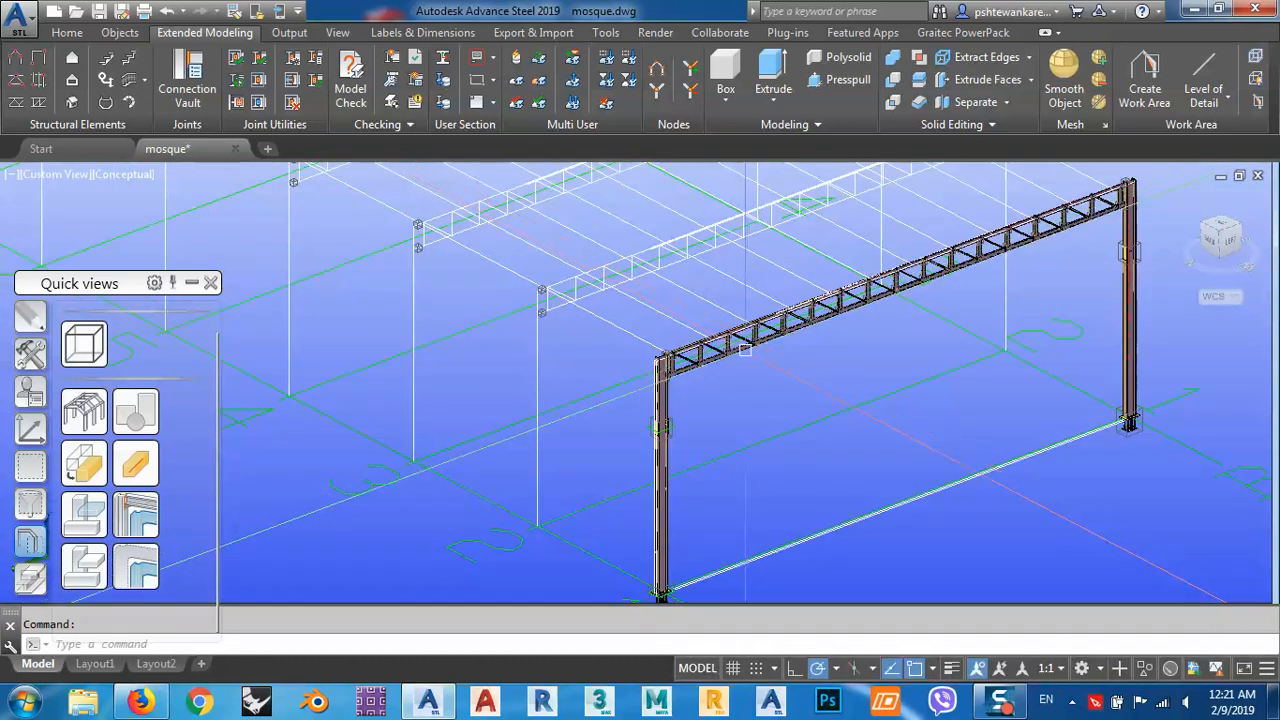
pyautogui.scroll(-5, 703, 381)
pyautogui.moveTo(703, 381); pyautogui.dragTo(771, 309, button='middle')
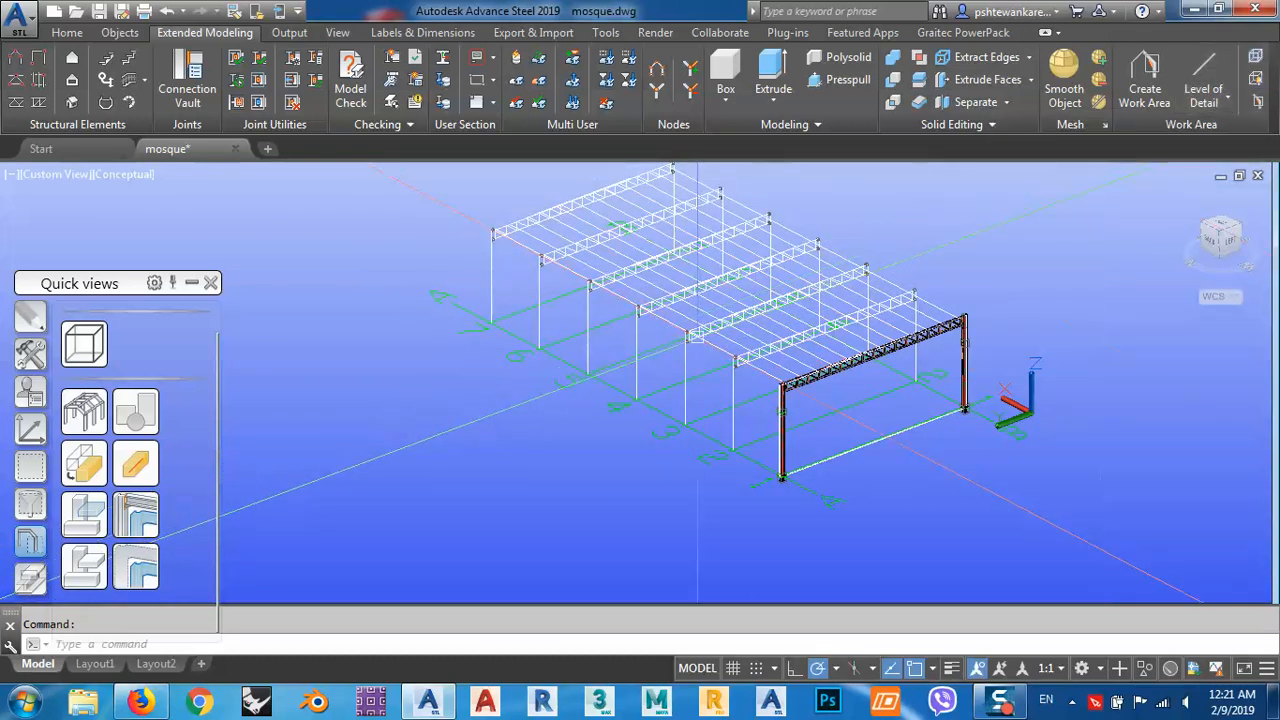
pyautogui.scroll(3, 757, 343)
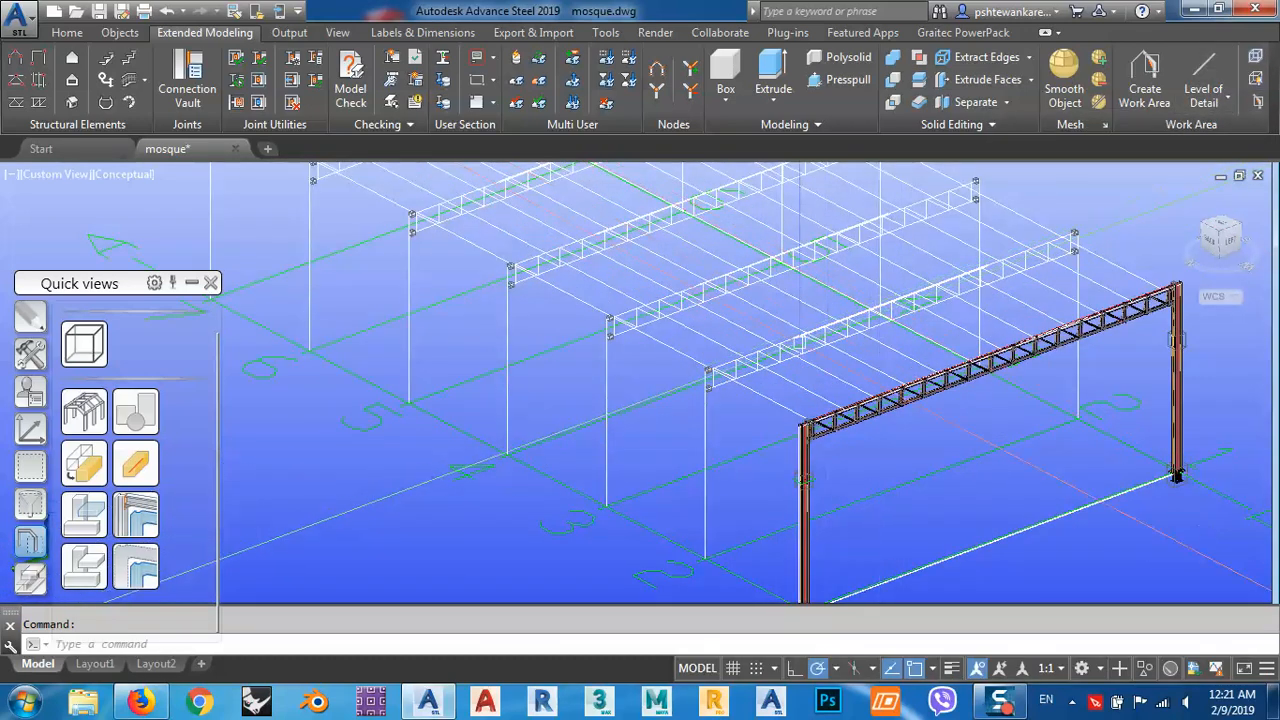
# Set the level of detail outside the work area to Medium and inspect the members around the column top at grid line 2.
pyautogui.click(1228, 103)
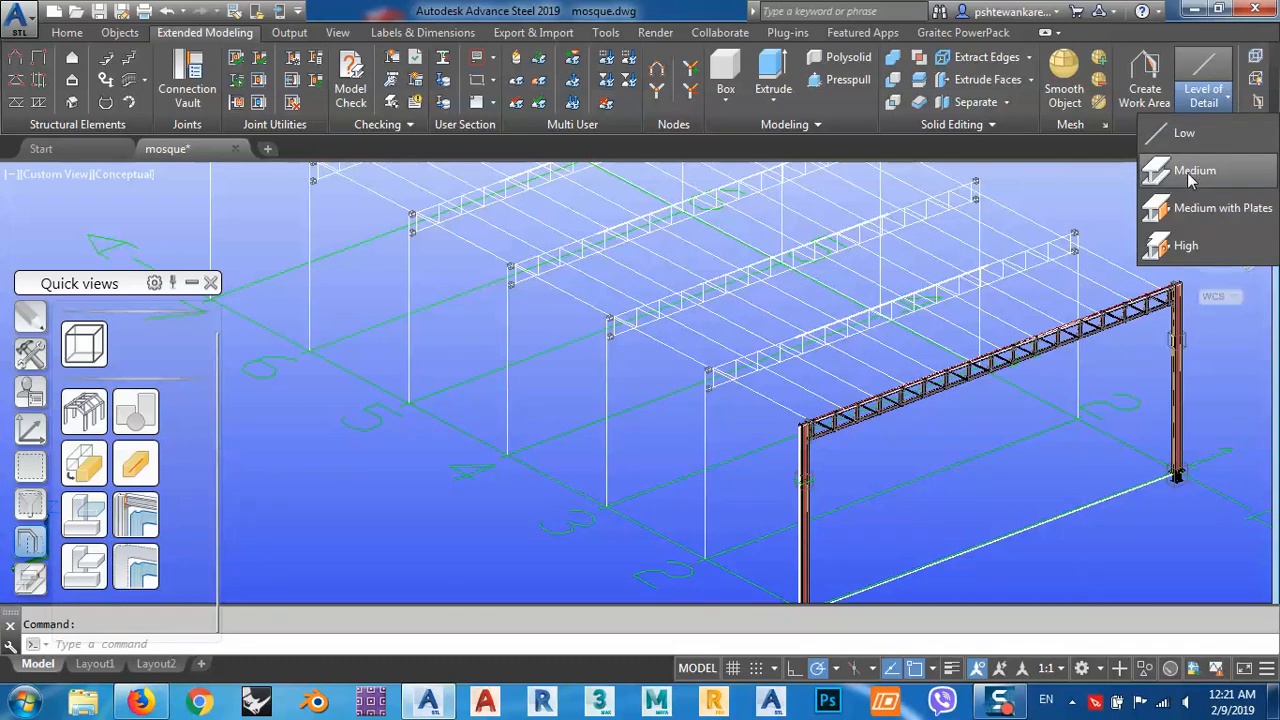
pyautogui.click(1190, 168)
pyautogui.scroll(6, 717, 402)
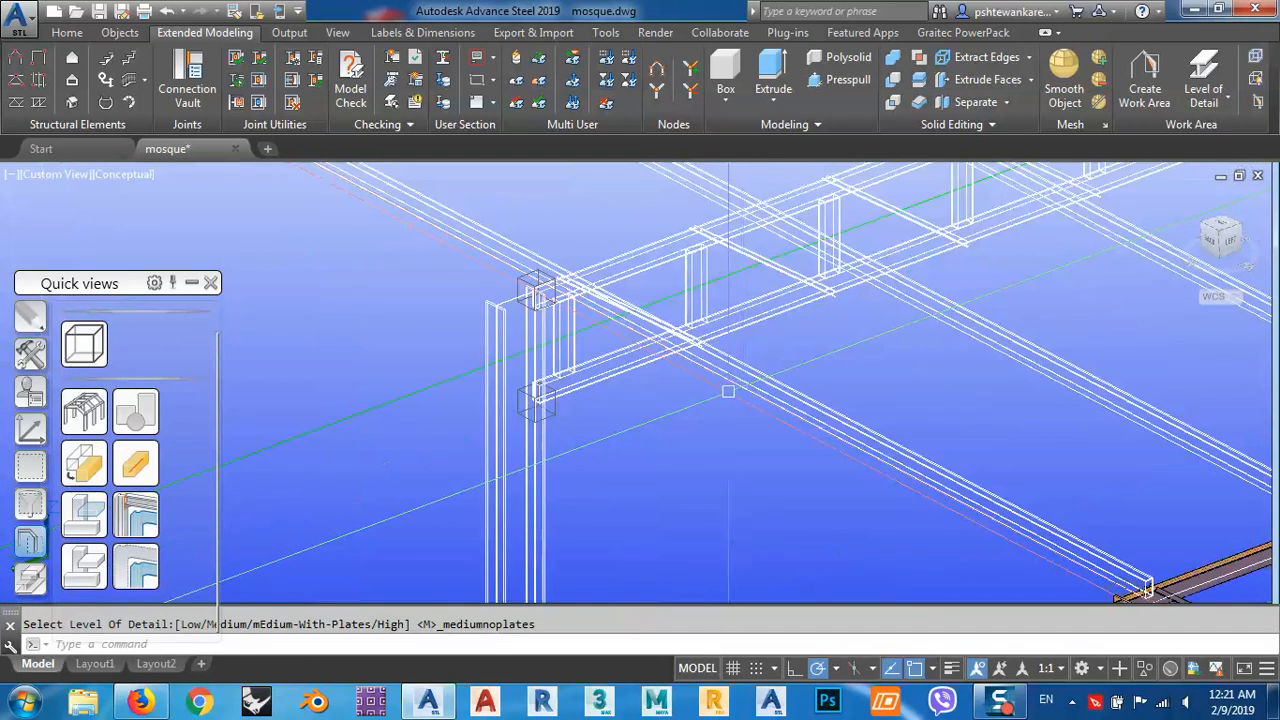
pyautogui.scroll(-4, 509, 352)
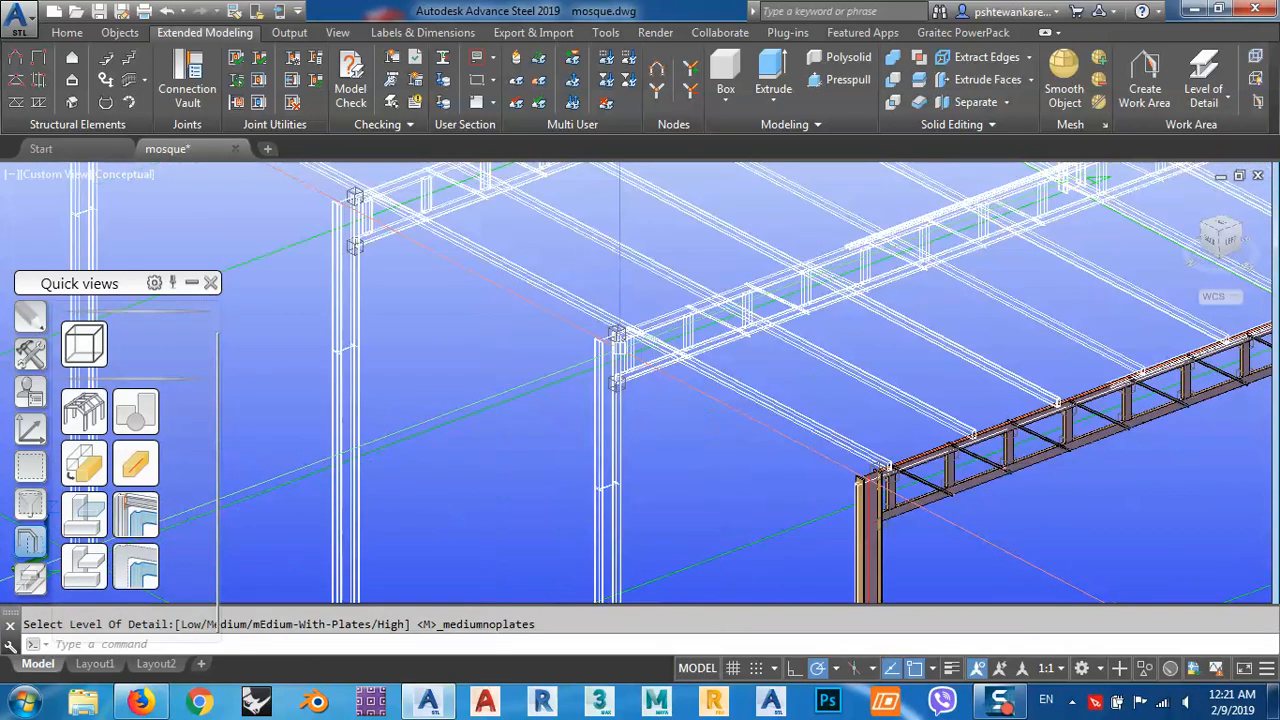
pyautogui.scroll(5, 605, 340)
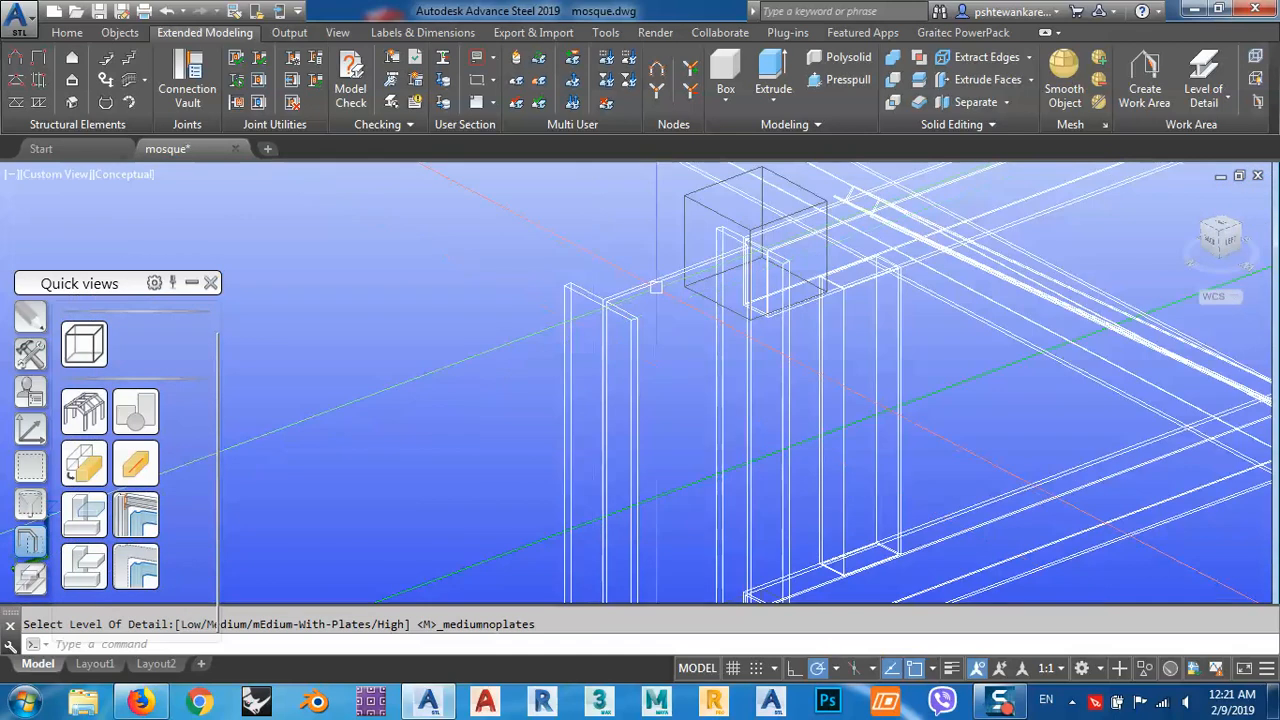
# Set the level of detail to Medium with Plates and inspect the column head and splice plates at grid line 2.
pyautogui.click(1228, 100)
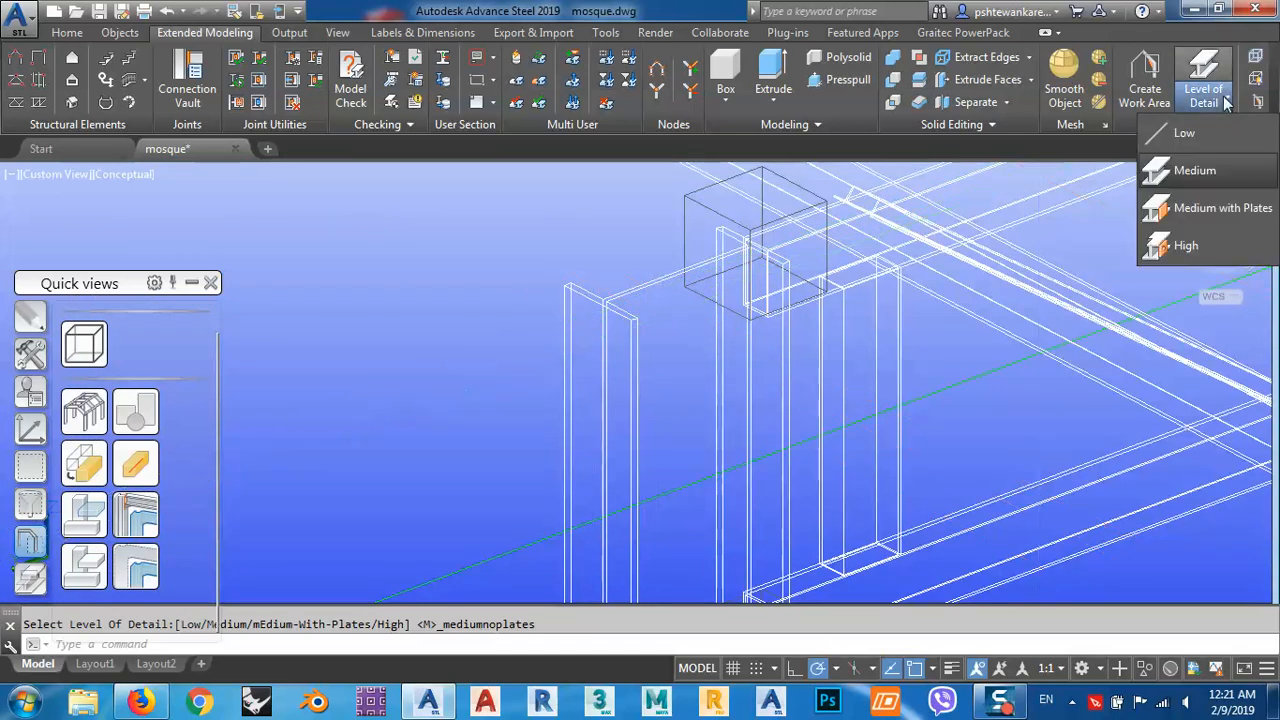
pyautogui.click(1206, 217)
pyautogui.scroll(-6, 780, 313)
pyautogui.moveTo(912, 314); pyautogui.dragTo(875, 327, button='middle')
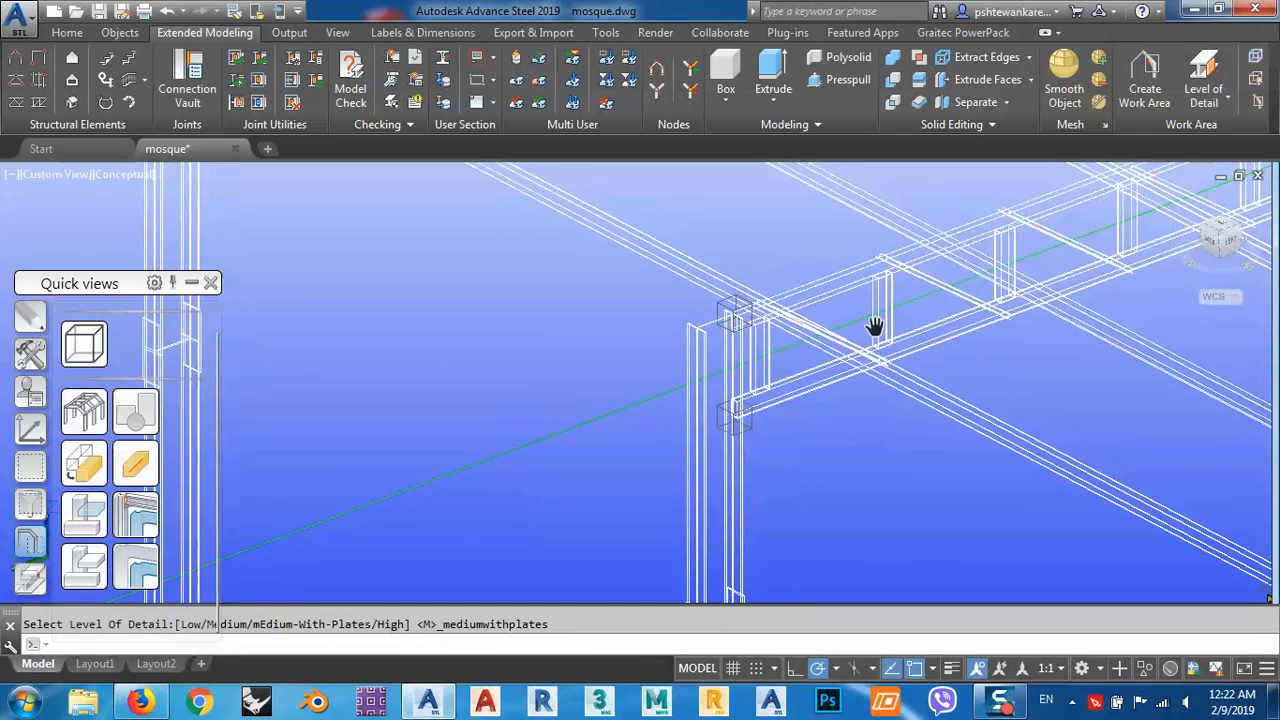
pyautogui.scroll(-3, 803, 303)
pyautogui.moveTo(774, 426); pyautogui.dragTo(748, 317, button='middle')
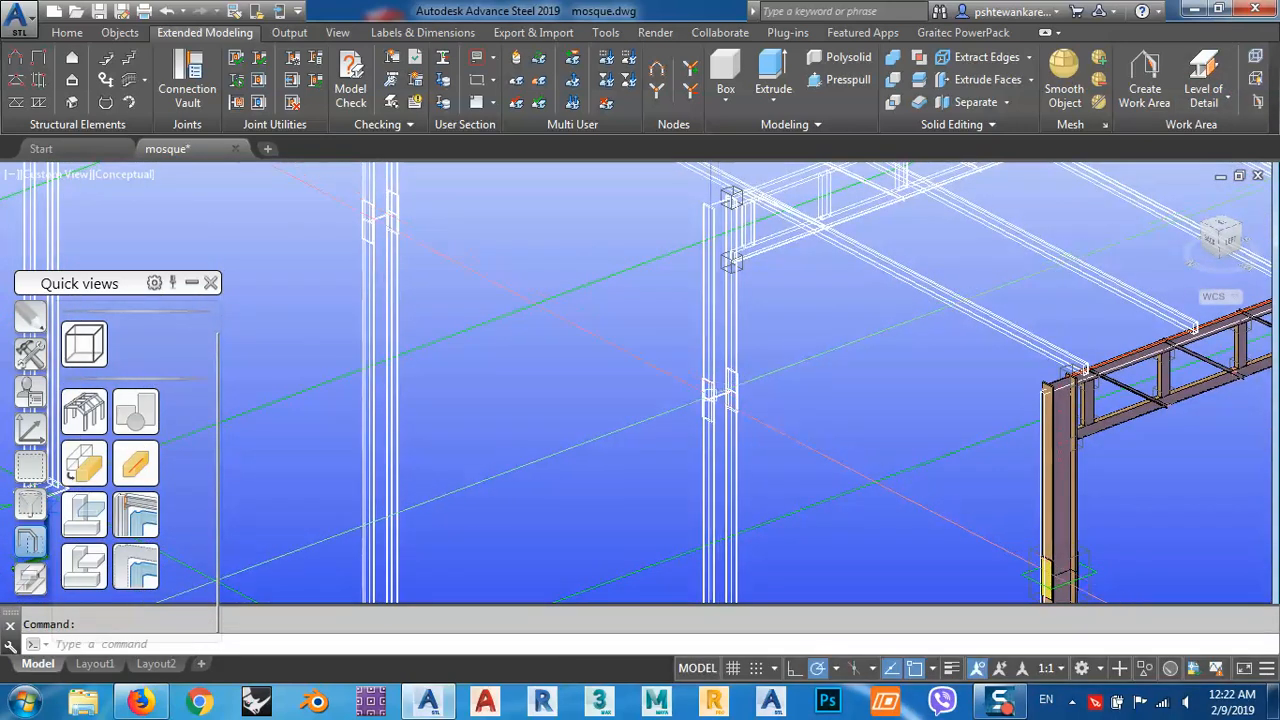
pyautogui.scroll(4, 731, 262)
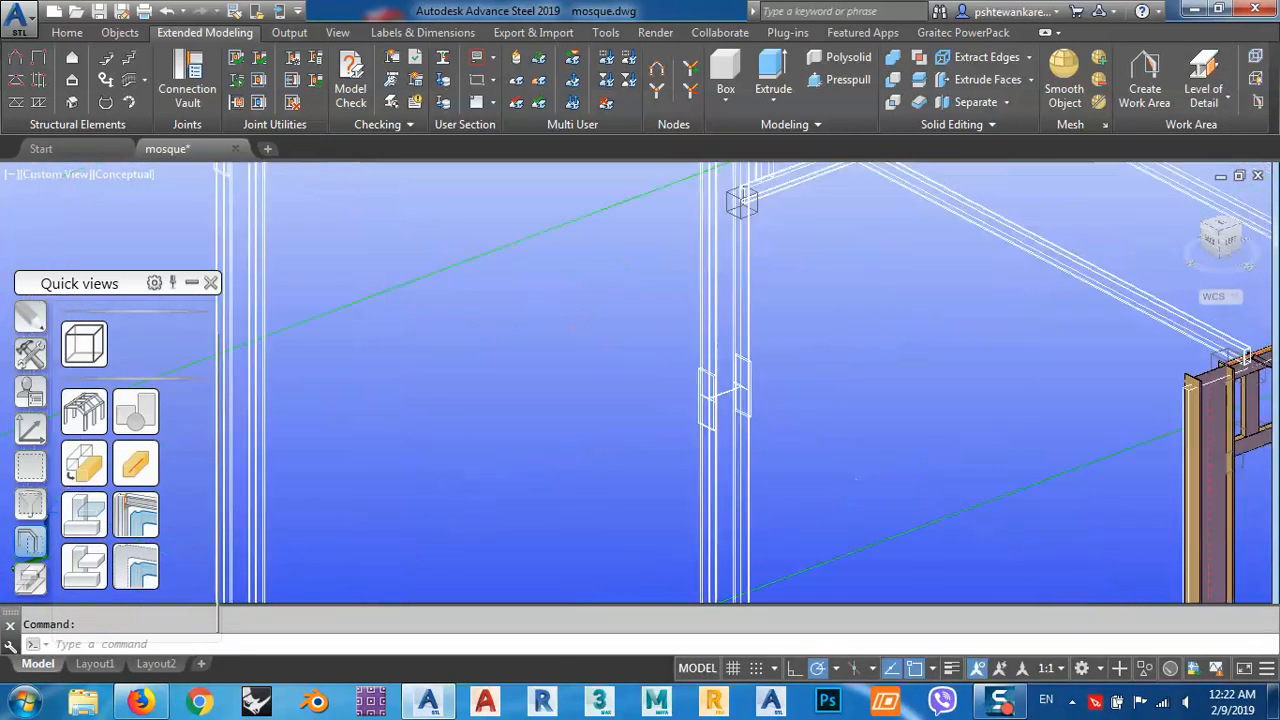
# Switch the level of detail to Medium and back to Medium with Plates to compare the column splice.
pyautogui.click(1226, 102)
pyautogui.click(1198, 172)
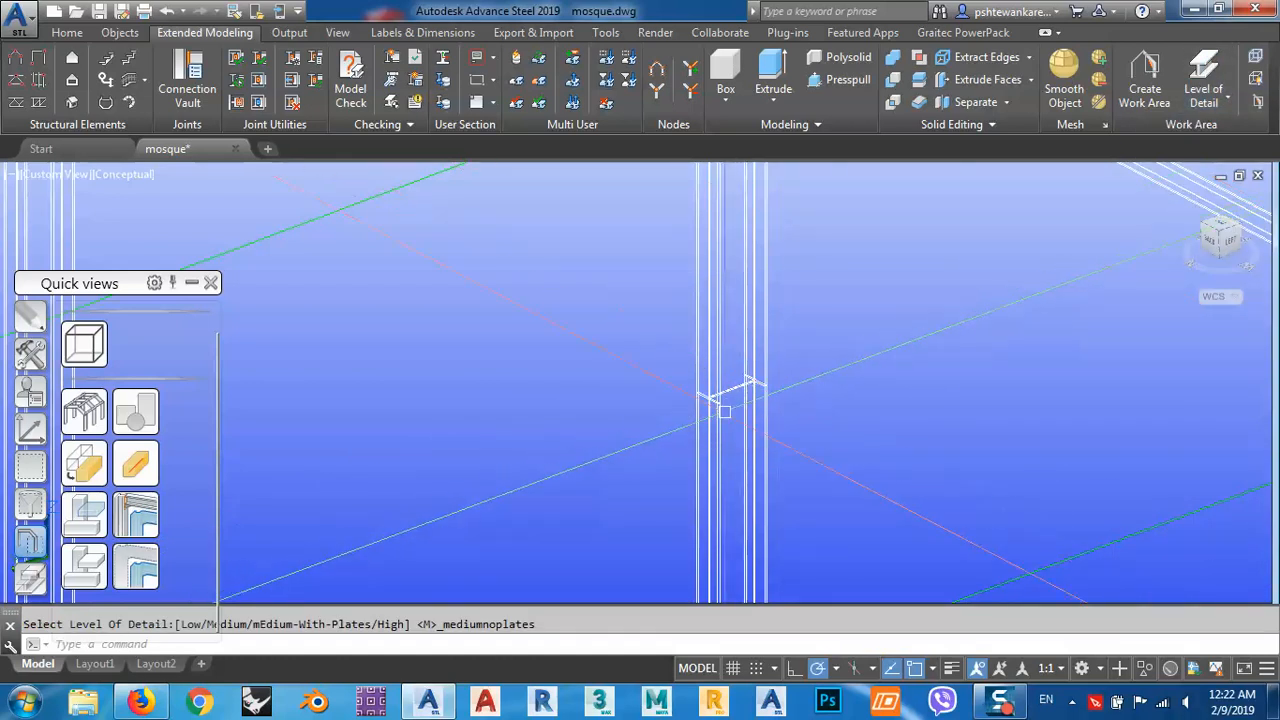
pyautogui.click(1222, 100)
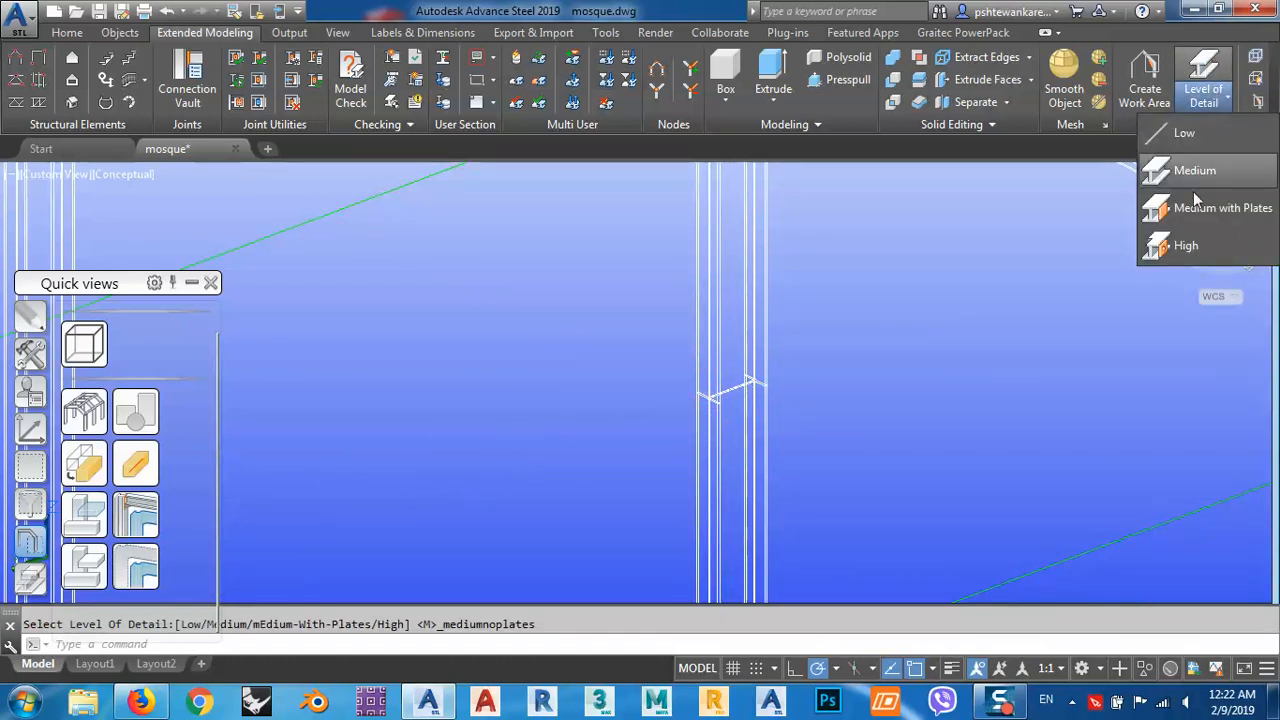
pyautogui.click(1214, 212)
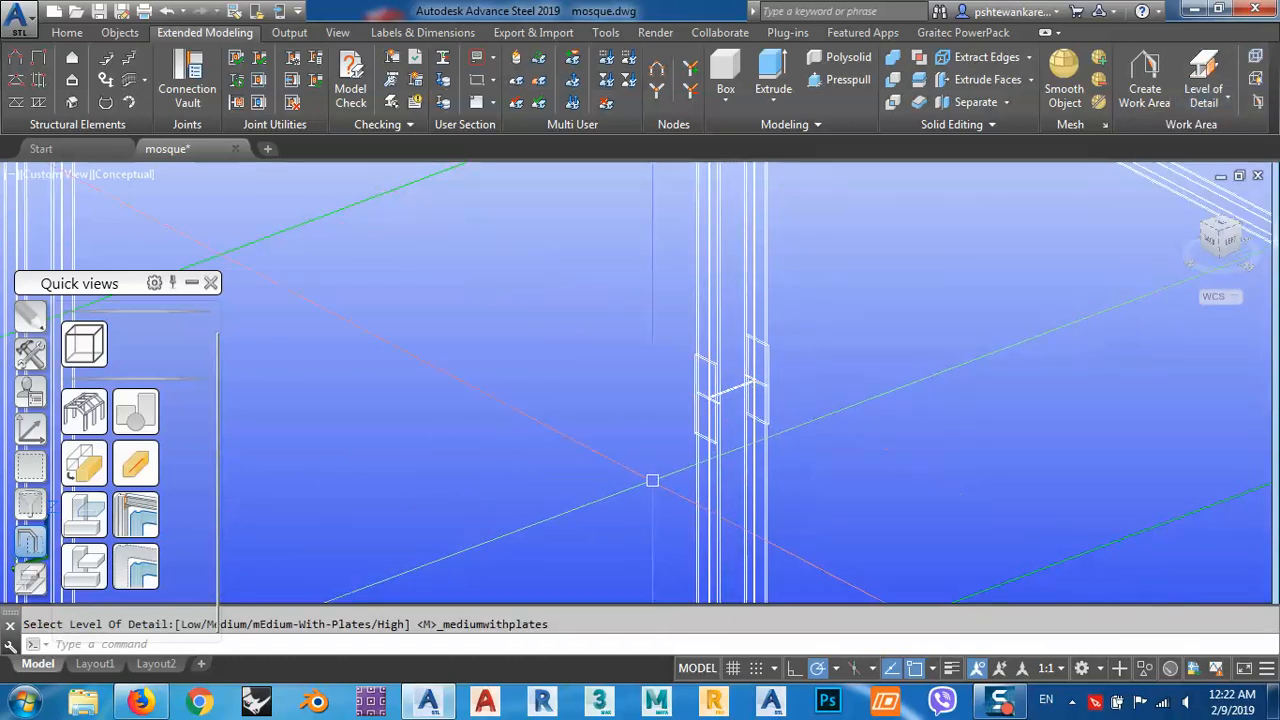
pyautogui.scroll(-5, 650, 476)
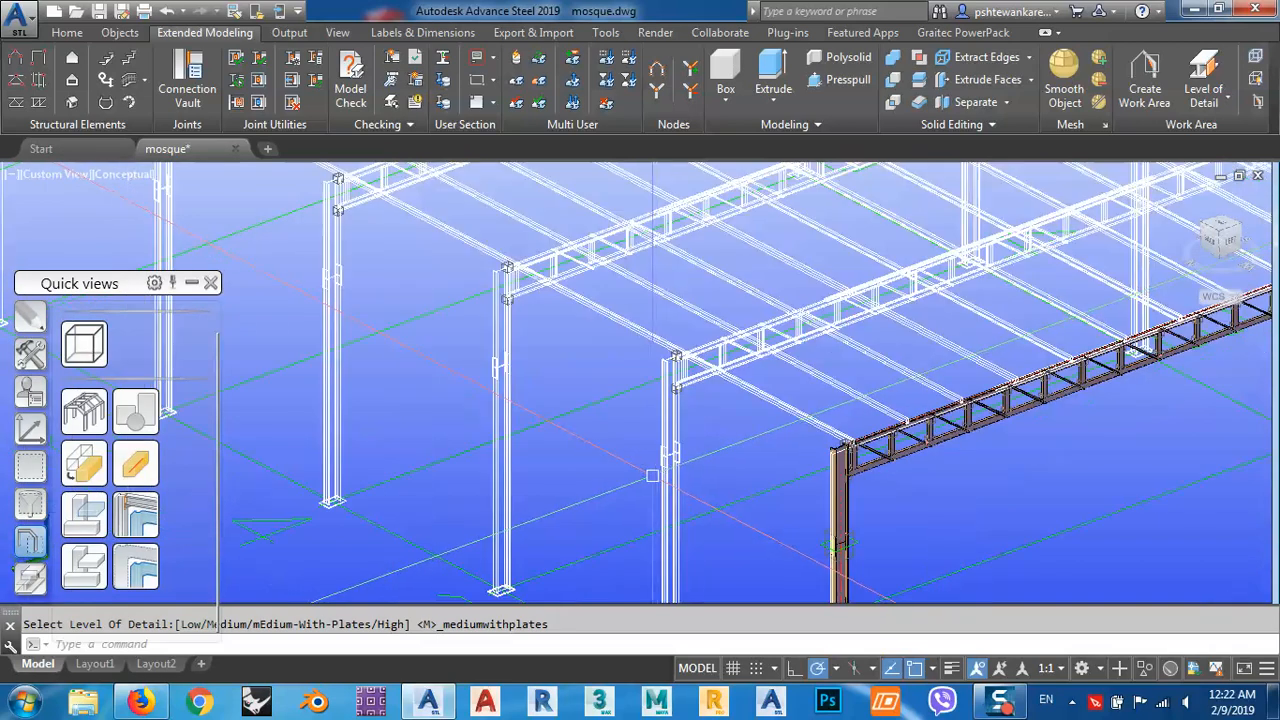
# Set the level of detail to High and examine the column head and splice plates at grid line 2 up close.
pyautogui.click(1226, 98)
pyautogui.click(1184, 248)
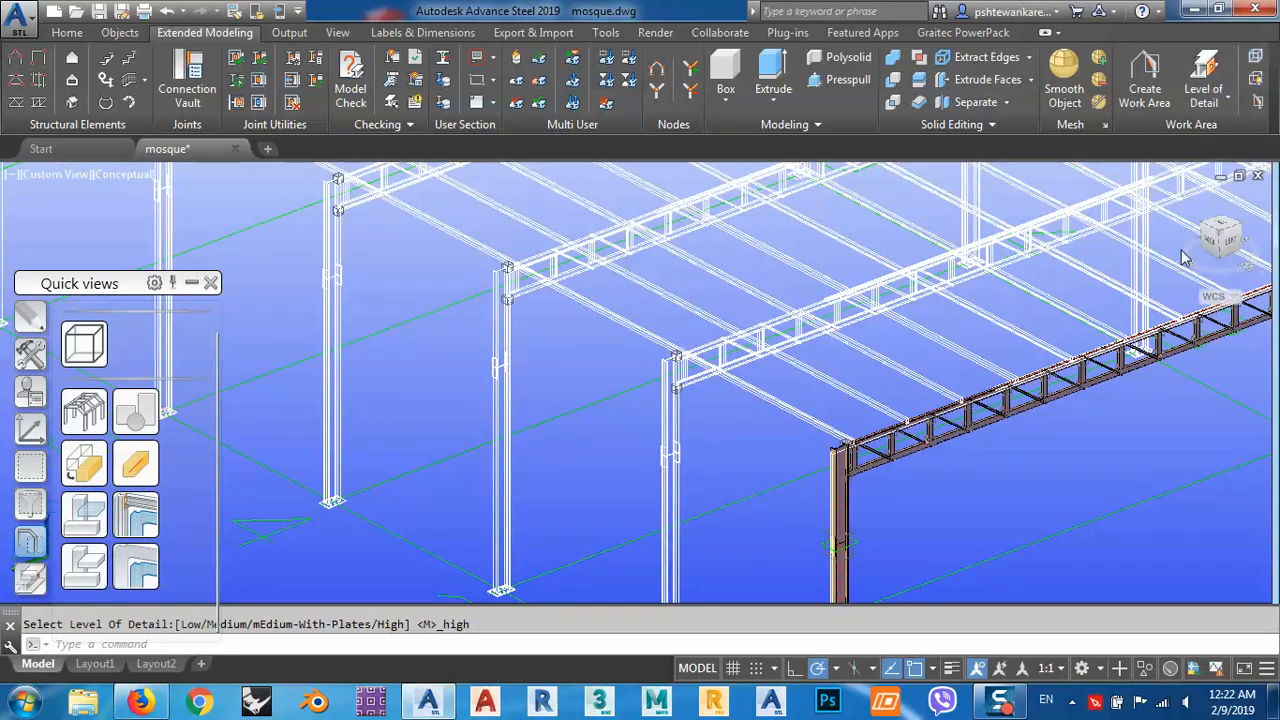
pyautogui.scroll(6, 714, 363)
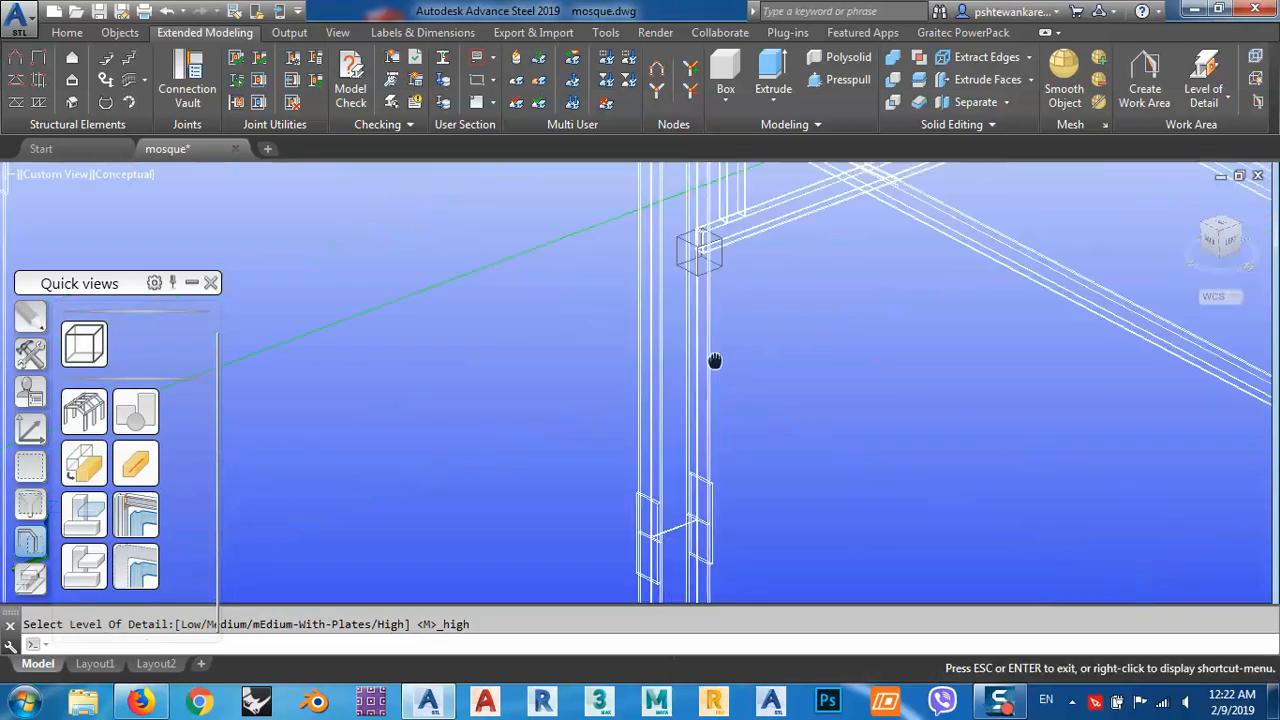
pyautogui.moveTo(737, 278); pyautogui.dragTo(758, 366, button='middle')
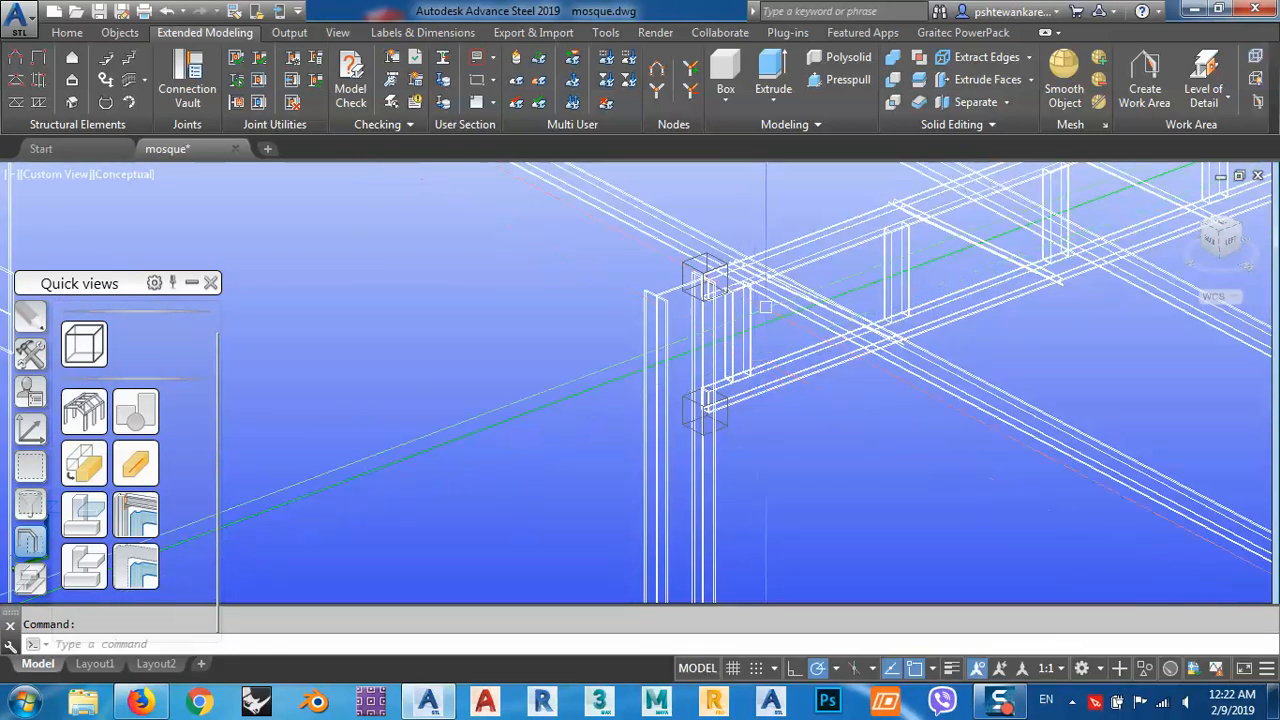
pyautogui.moveTo(763, 420); pyautogui.dragTo(727, 250, button='middle')
pyautogui.scroll(-4, 727, 246)
pyautogui.scroll(5, 717, 383)
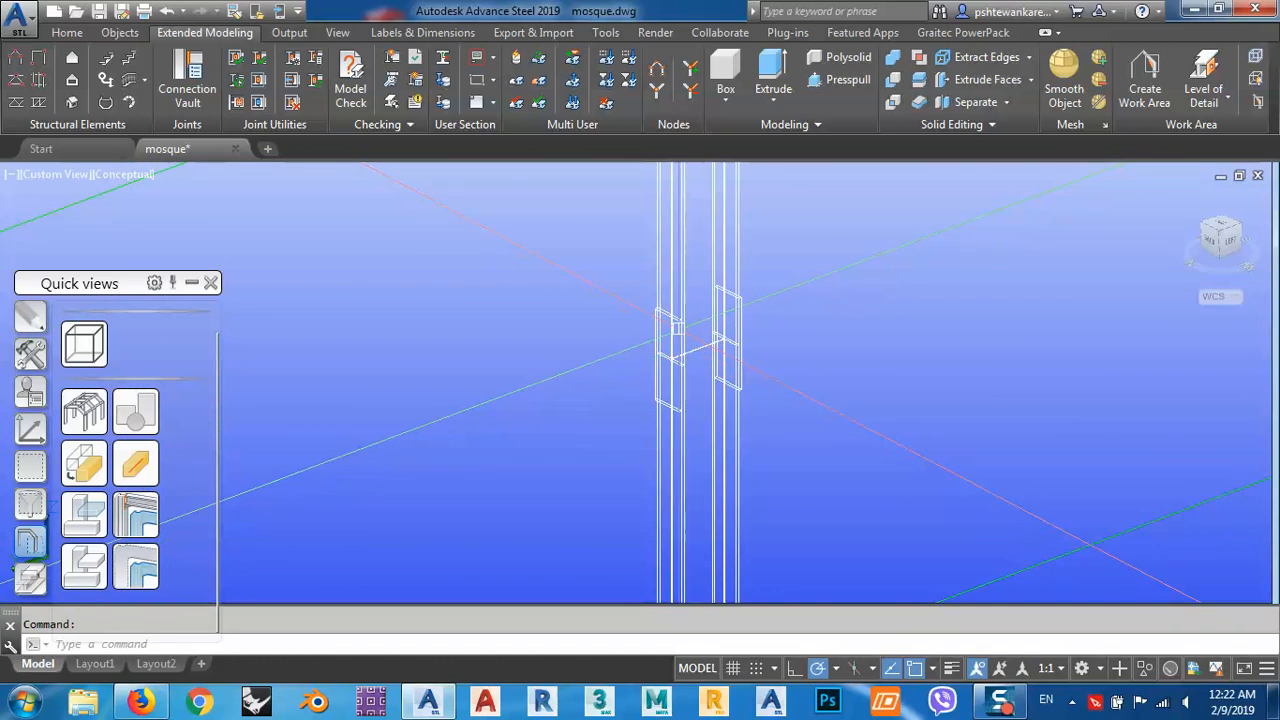
pyautogui.scroll(3, 676, 304)
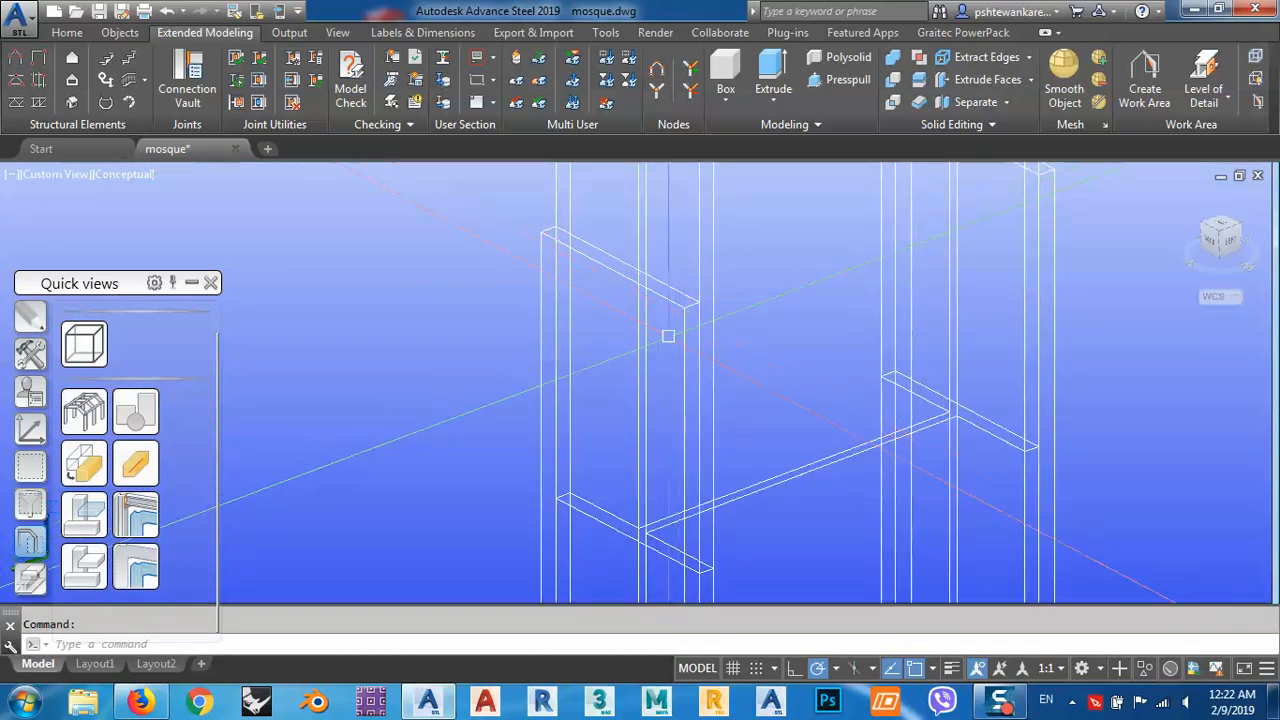
pyautogui.scroll(-3, 698, 301)
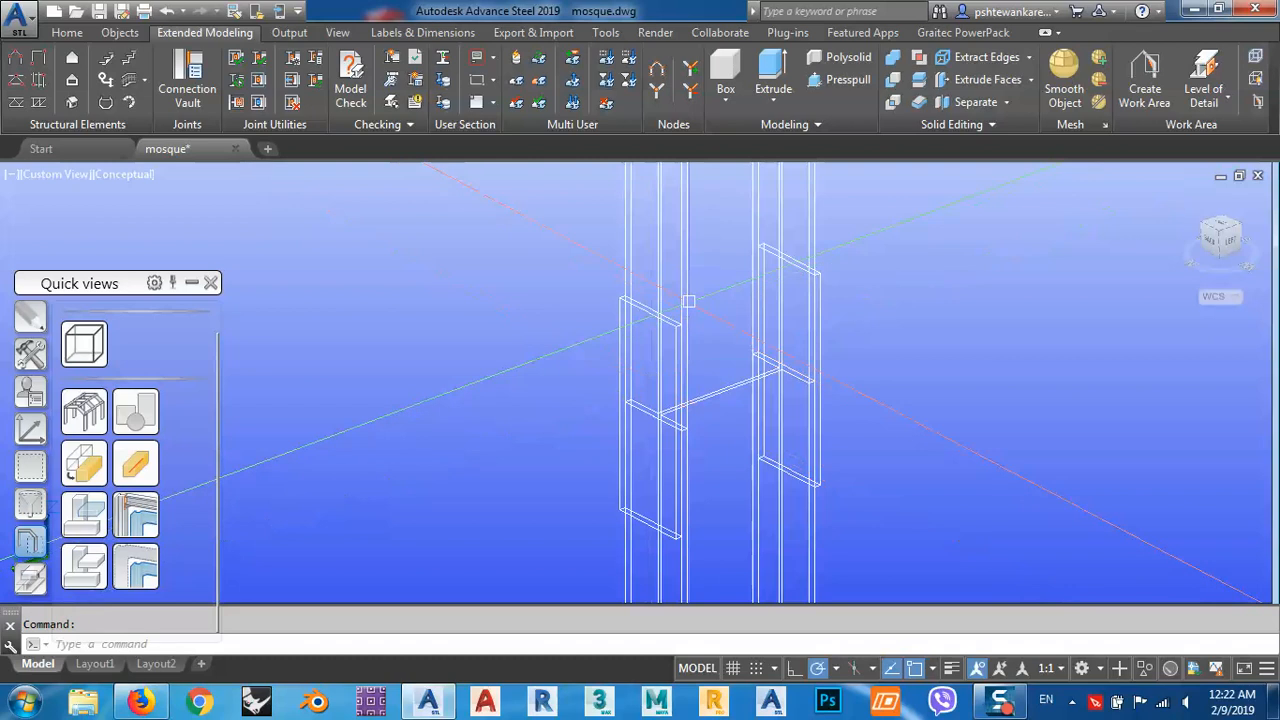
# Reapply the High level of detail and inspect the truss-to-column joint at grid line 2.
pyautogui.moveTo(688, 287)
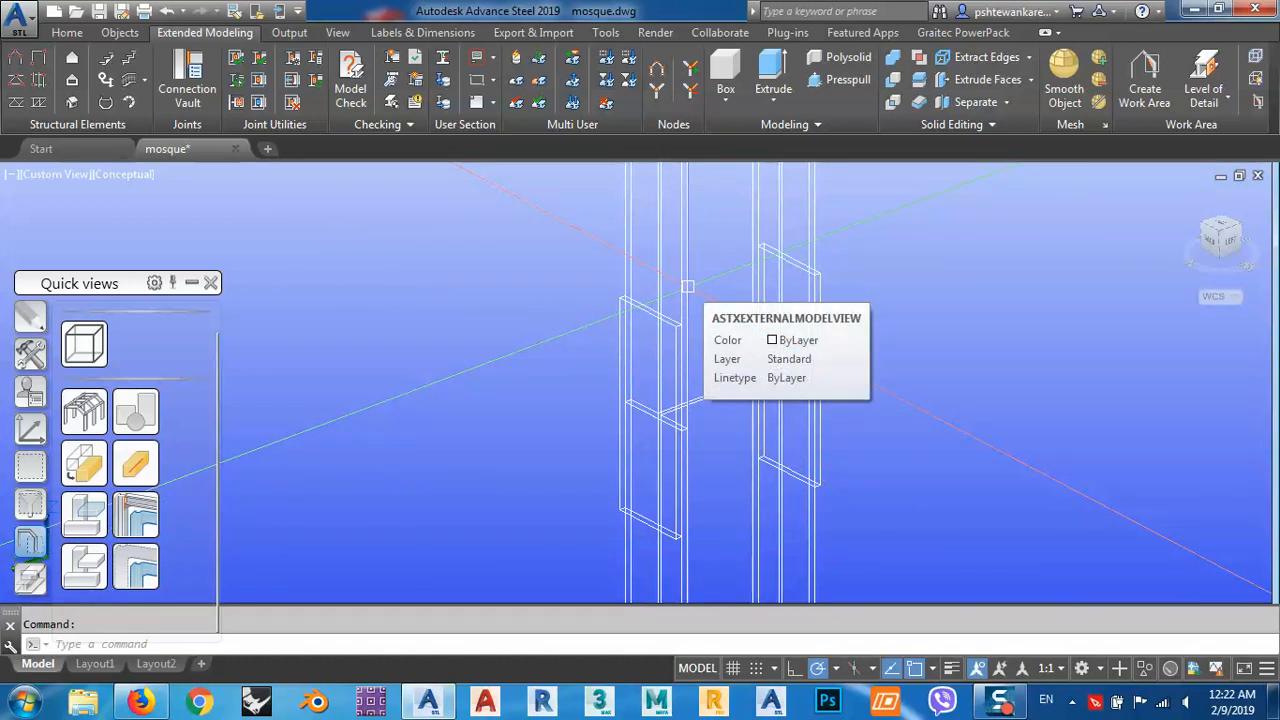
pyautogui.click(1213, 78)
pyautogui.scroll(-5, 726, 374)
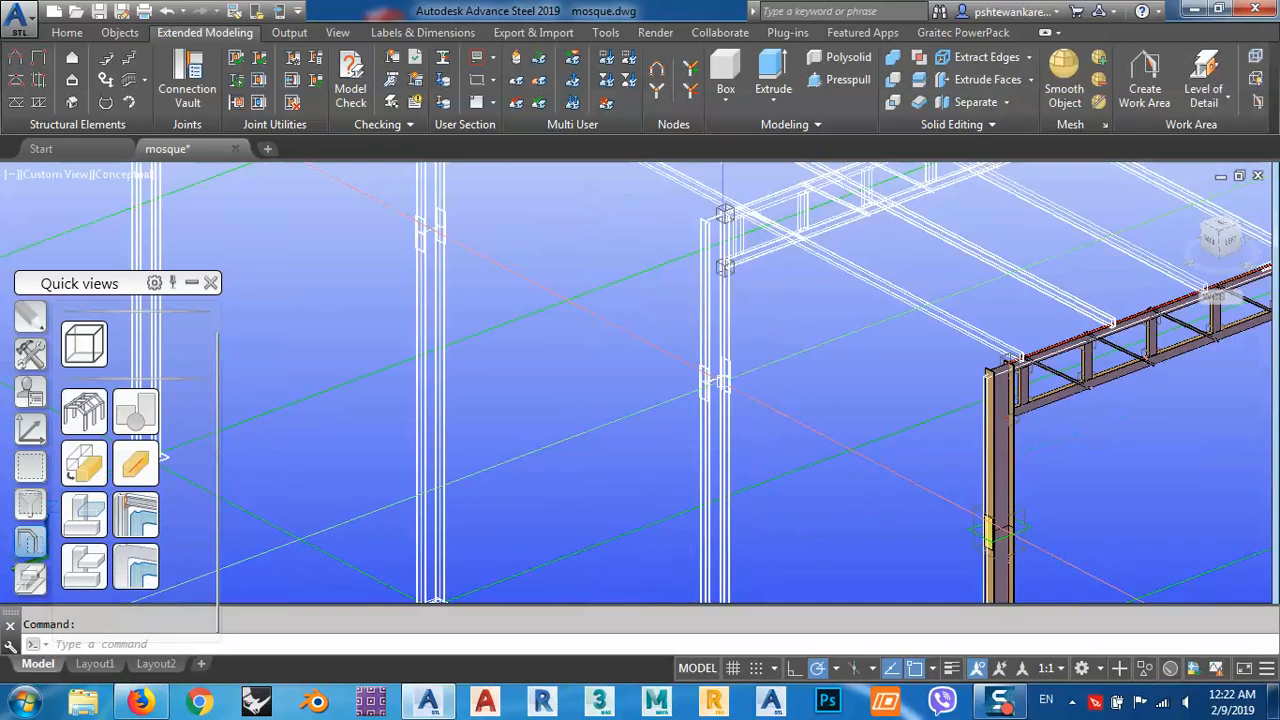
pyautogui.scroll(10, 740, 350)
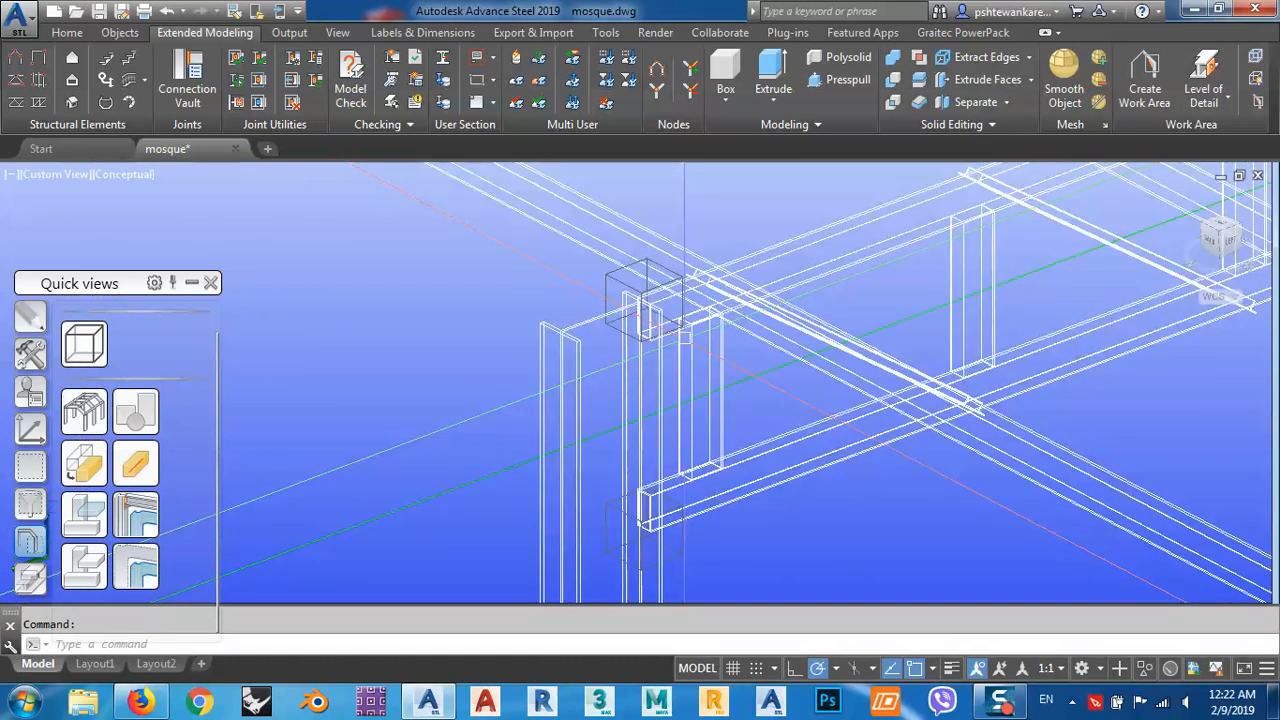
pyautogui.scroll(-5, 731, 350)
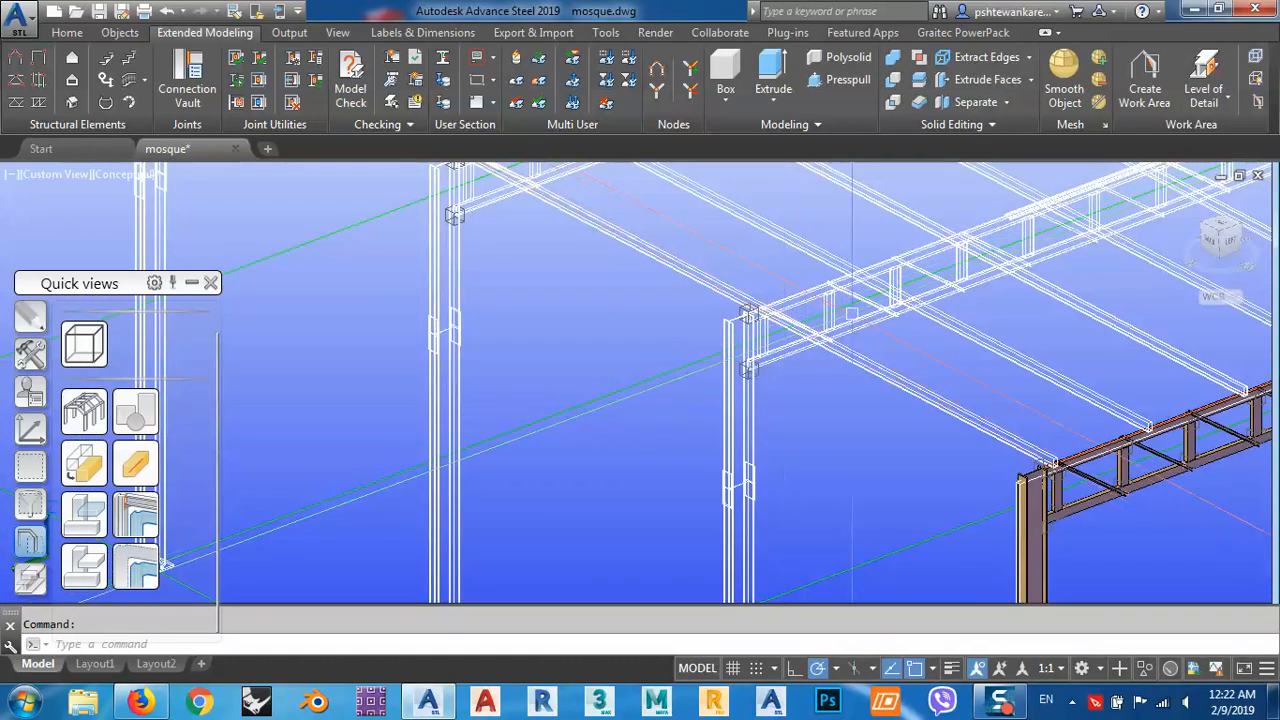
# Set the level of detail to Low and view the whole structure with its grid.
pyautogui.click(1230, 105)
pyautogui.click(1183, 137)
pyautogui.scroll(-5, 722, 378)
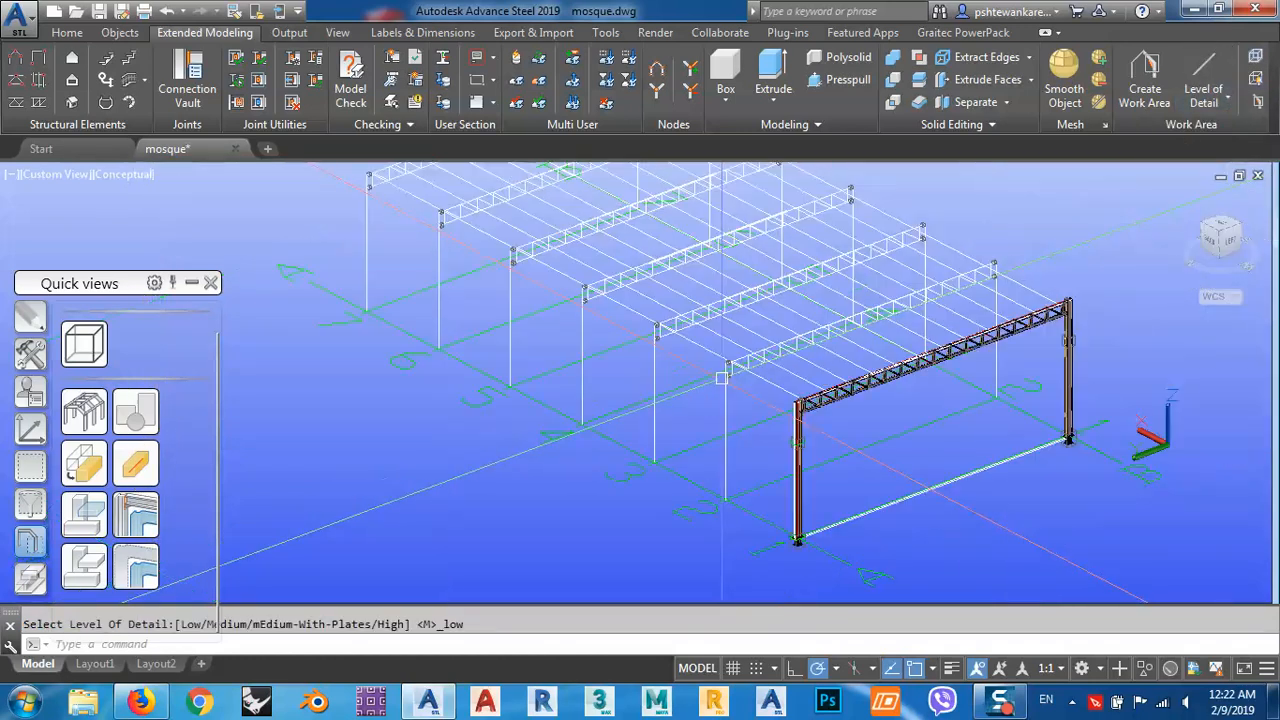
pyautogui.moveTo(722, 378); pyautogui.dragTo(711, 391, button='middle')
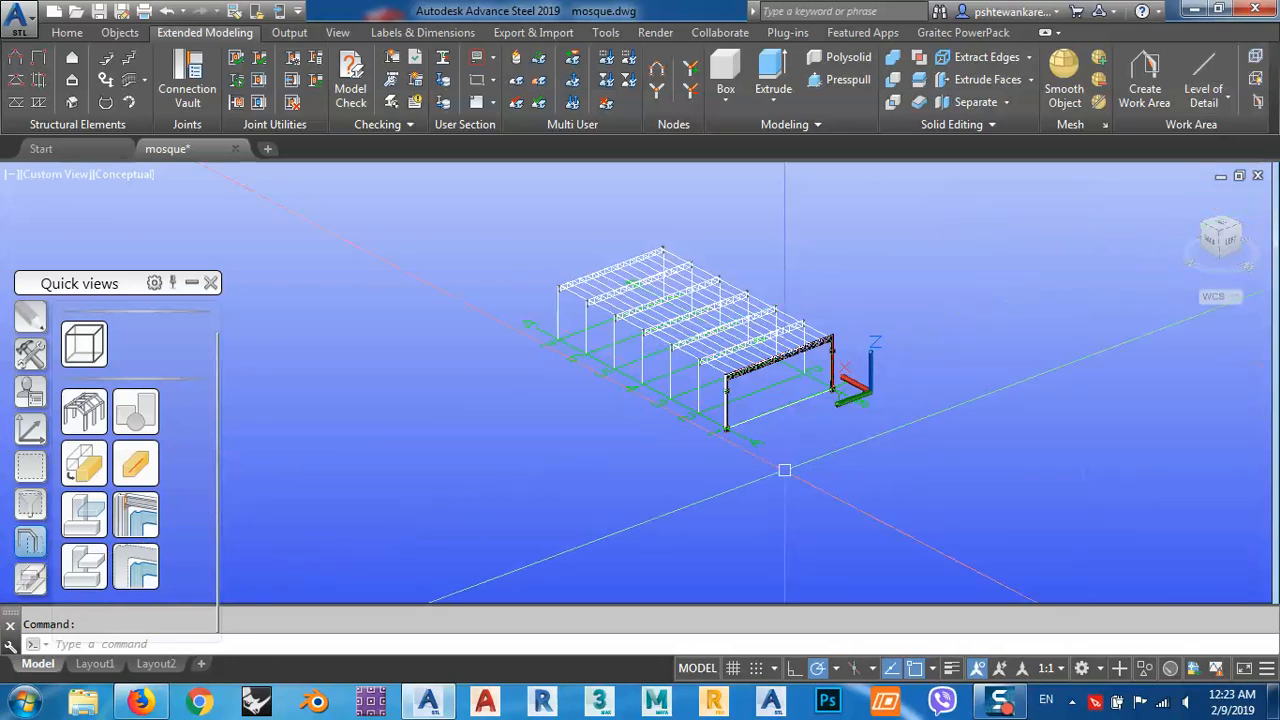
# Delete the work area at the end frame and set the visual style to 2D Wireframe.
pyautogui.scroll(5, 789, 415)
pyautogui.scroll(6, 706, 391)
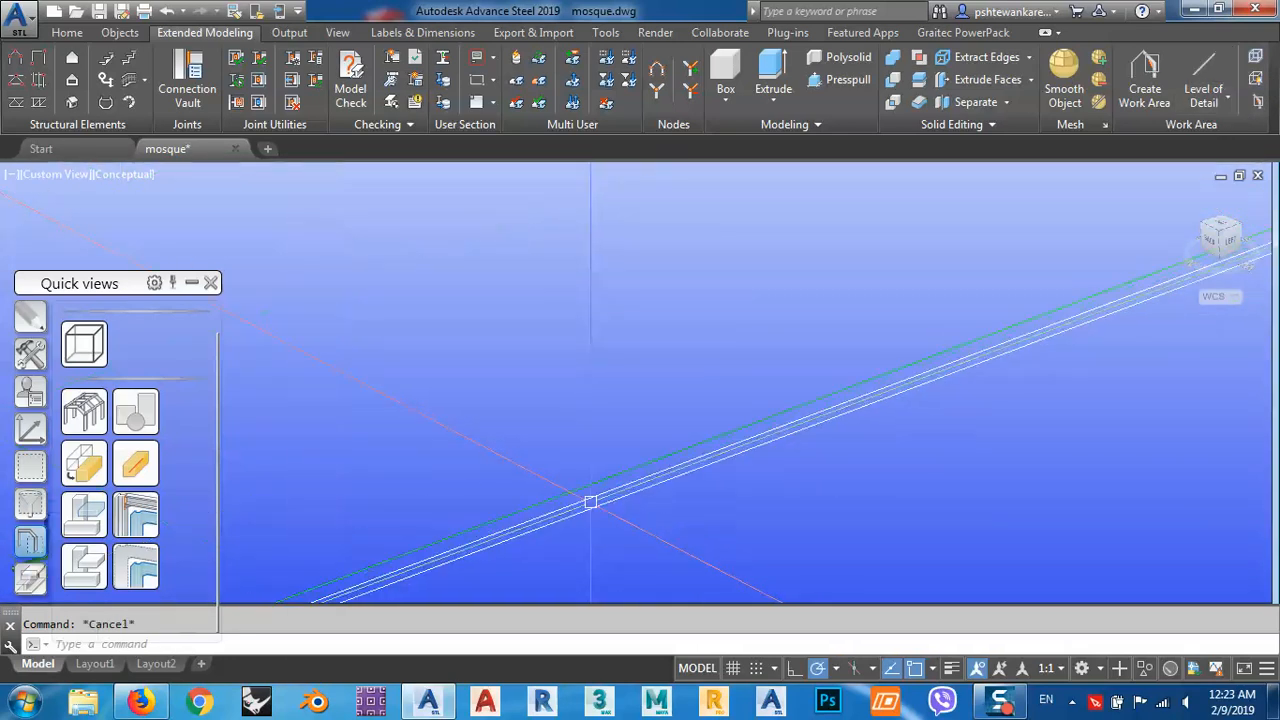
pyautogui.press('Delete')
pyautogui.scroll(-10, 689, 497)
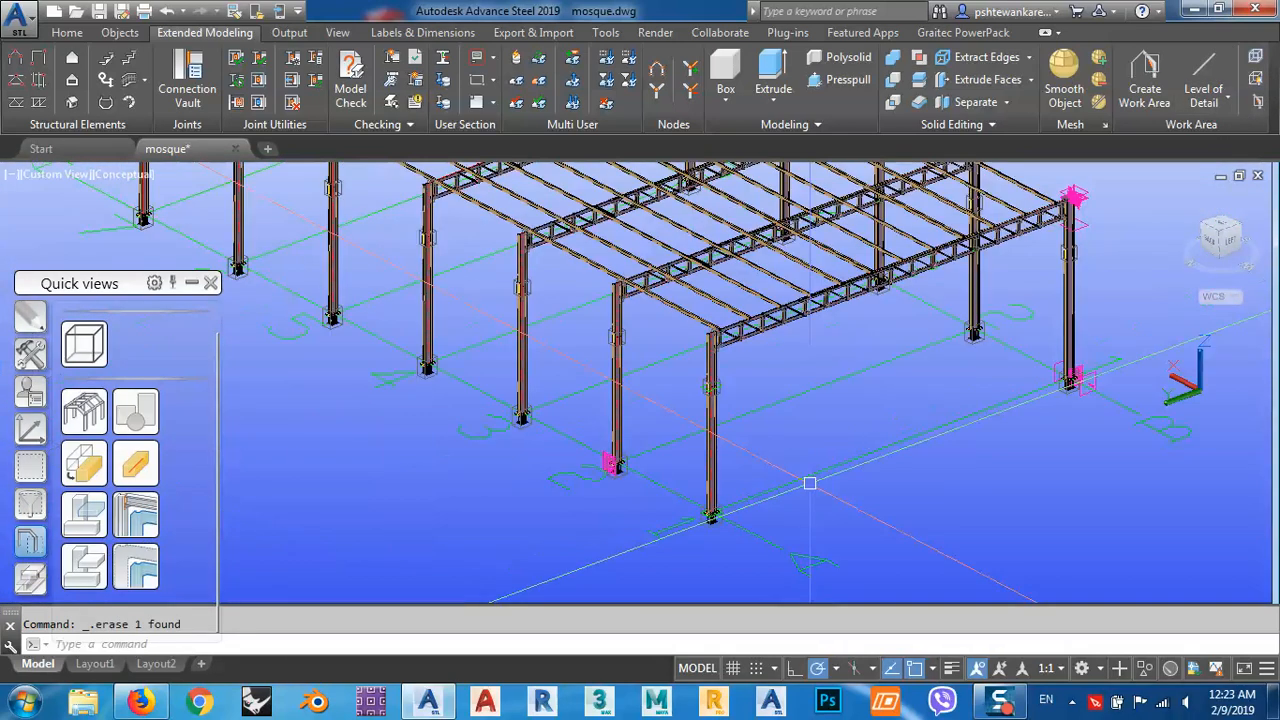
pyautogui.click(115, 175)
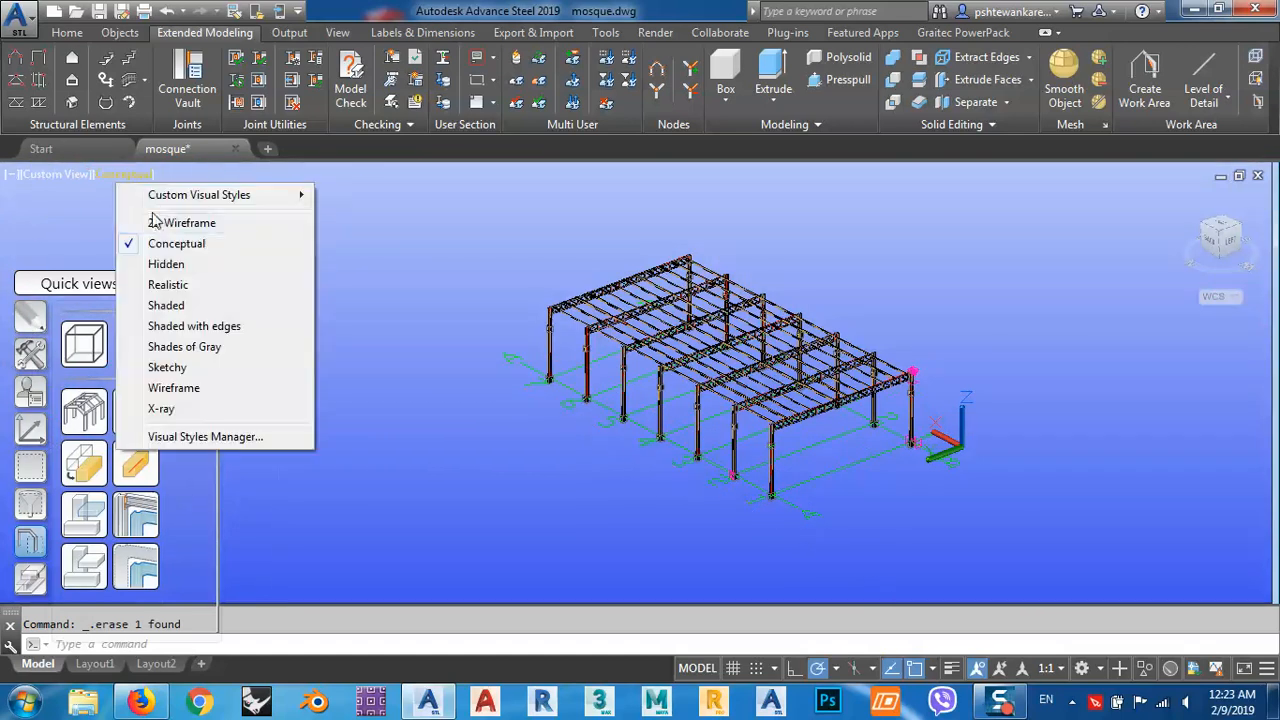
pyautogui.click(181, 222)
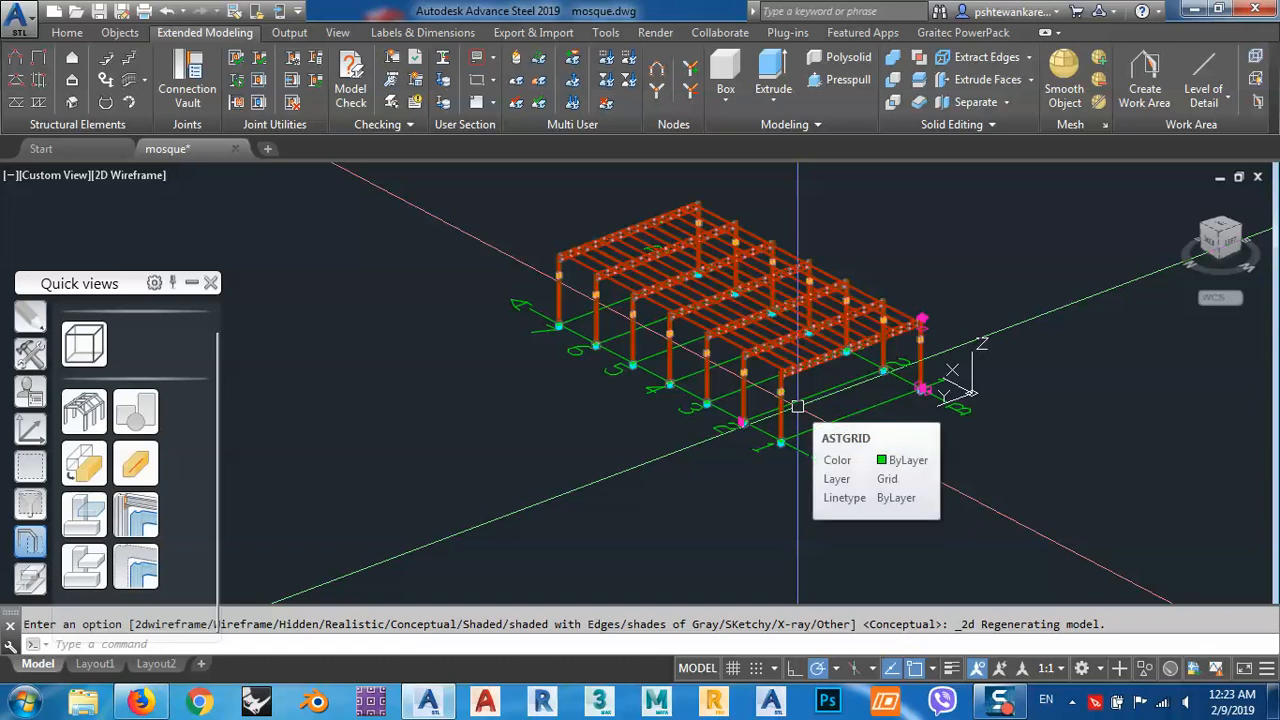
# Check the section and naming settings, including the model role, in the Advance Properties of the lower column at A1.
pyautogui.scroll(4, 780, 403)
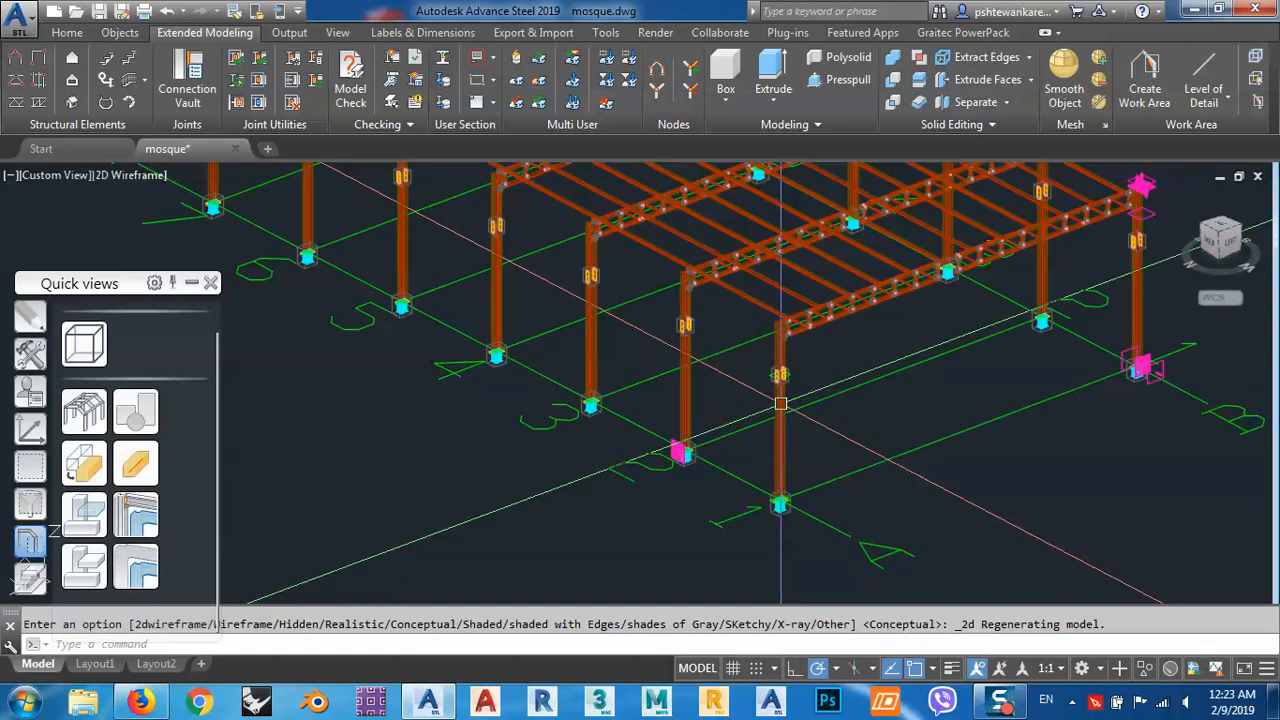
pyautogui.scroll(4, 786, 461)
pyautogui.click(771, 452)
pyautogui.rightClick(822, 409)
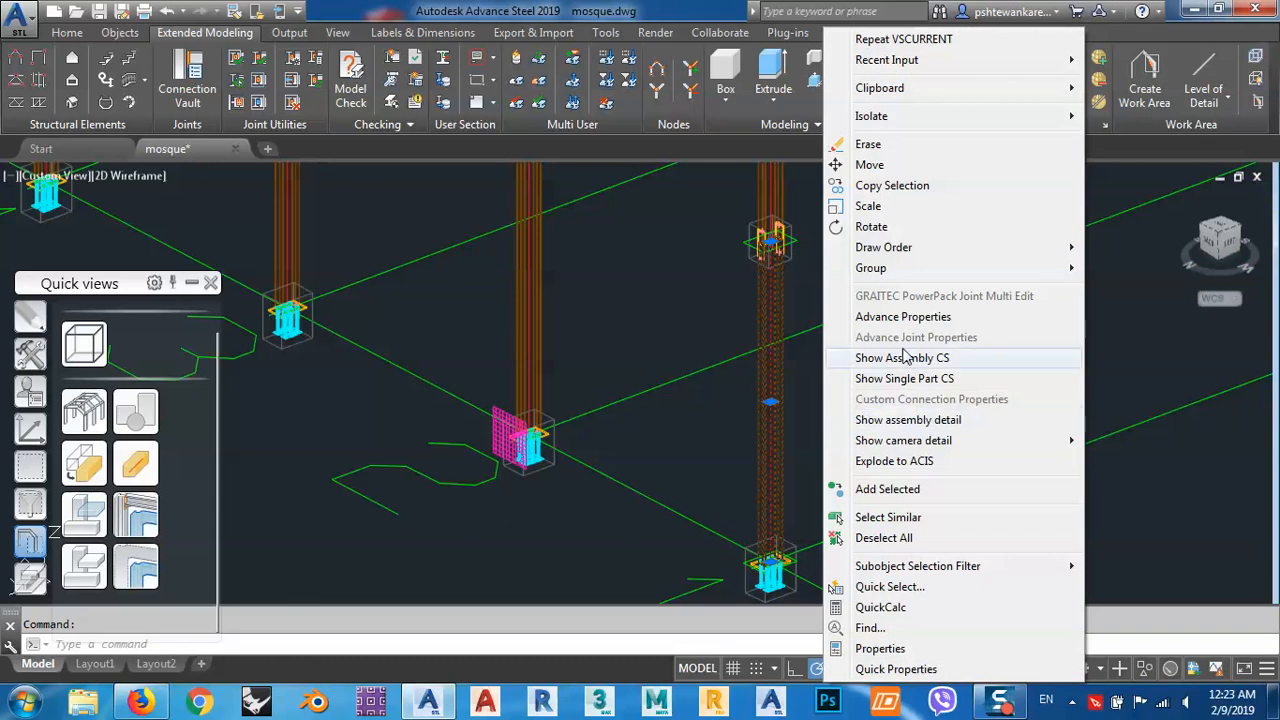
pyautogui.click(896, 317)
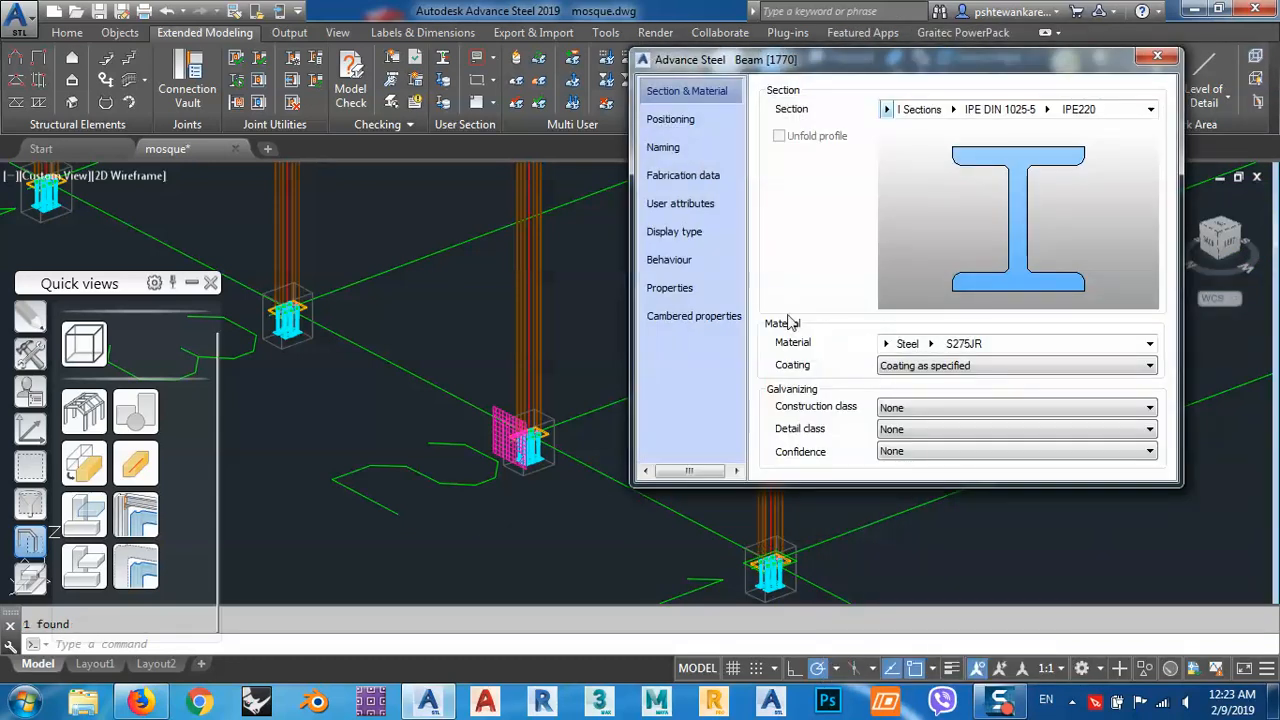
pyautogui.click(667, 146)
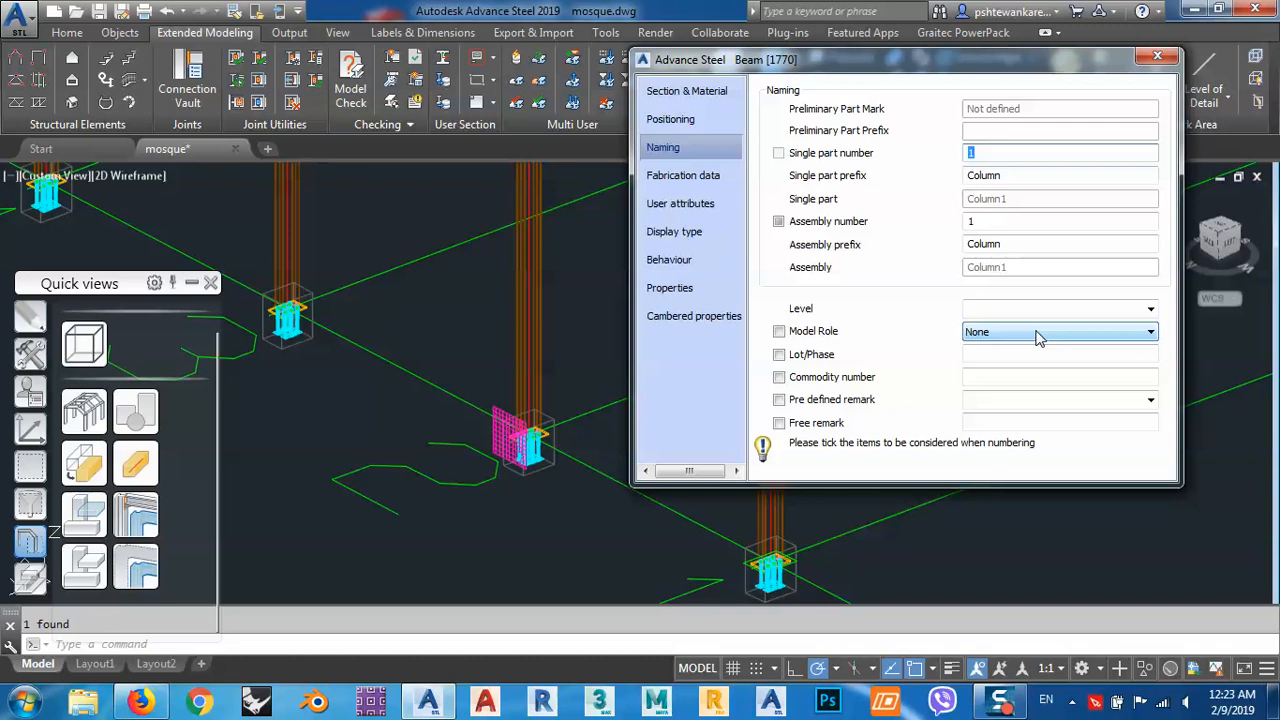
pyautogui.click(1157, 56)
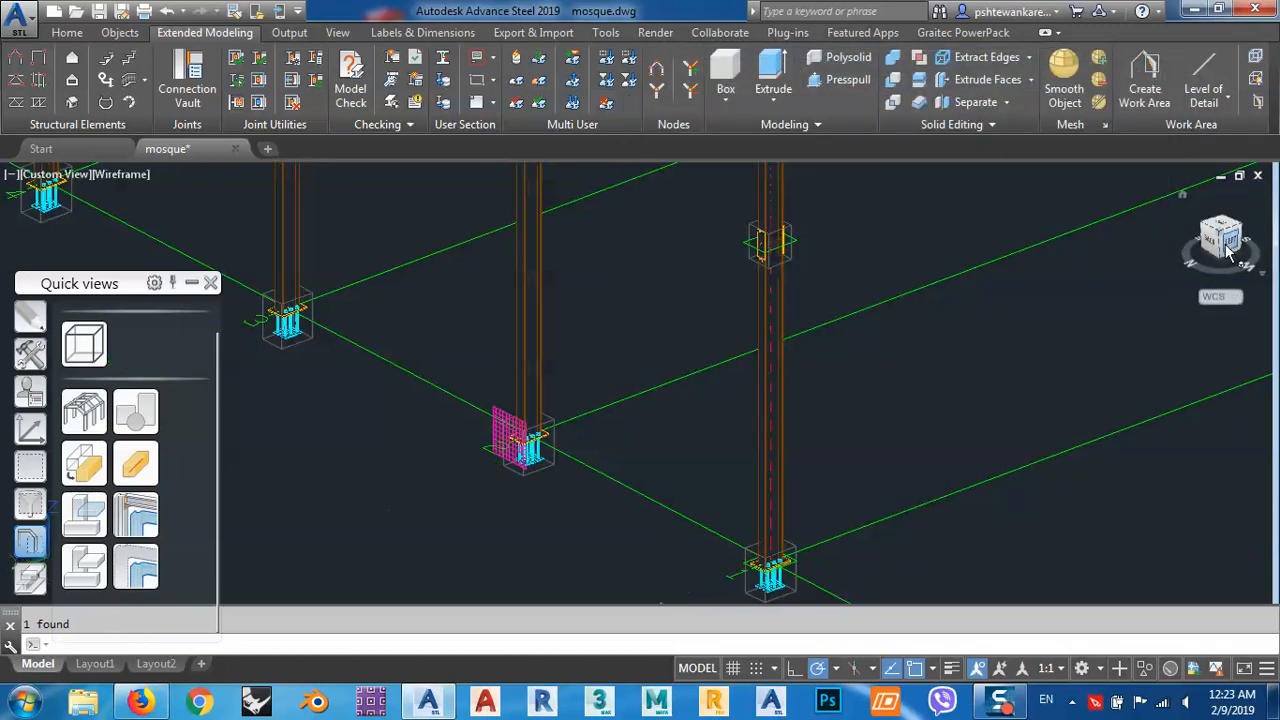
# Select all the lower and upper columns in the Left view and set their model role to Column in the Advance Properties.
pyautogui.click(1229, 252)
pyautogui.scroll(6, 669, 400)
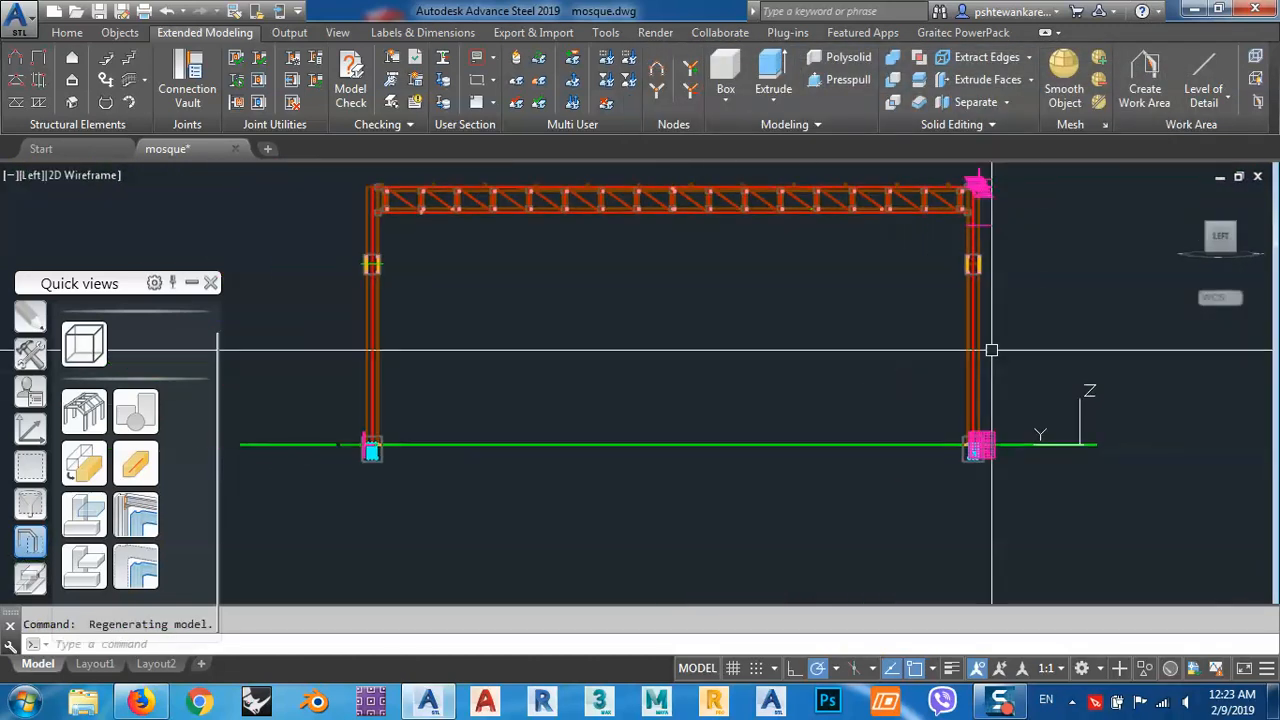
pyautogui.click(990, 332)
pyautogui.click(323, 372)
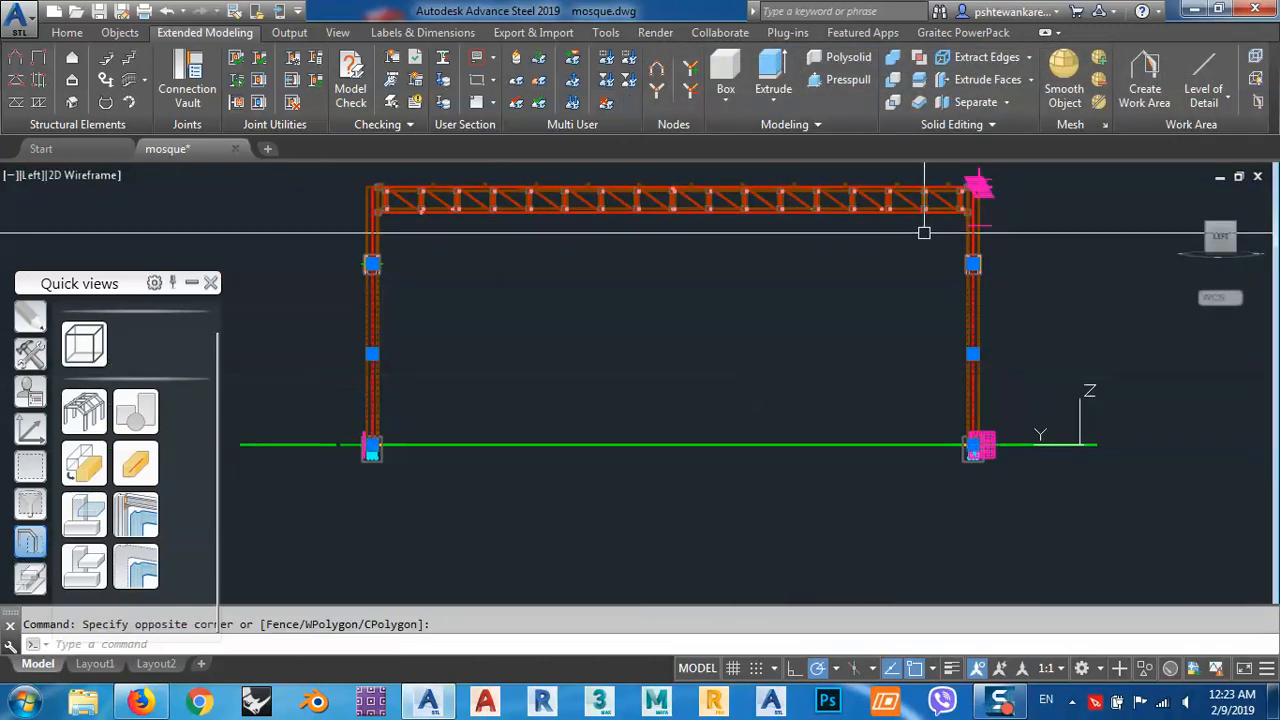
pyautogui.click(1013, 235)
pyautogui.click(309, 243)
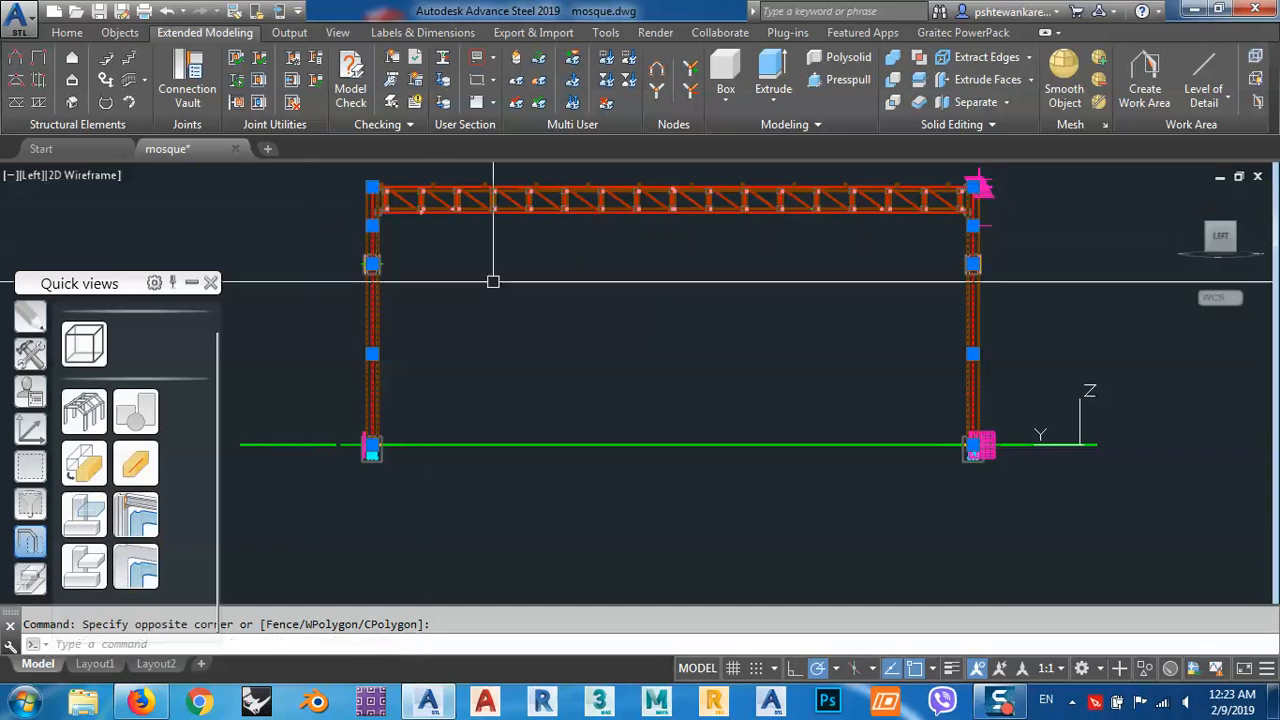
pyautogui.rightClick(523, 285)
pyautogui.click(587, 347)
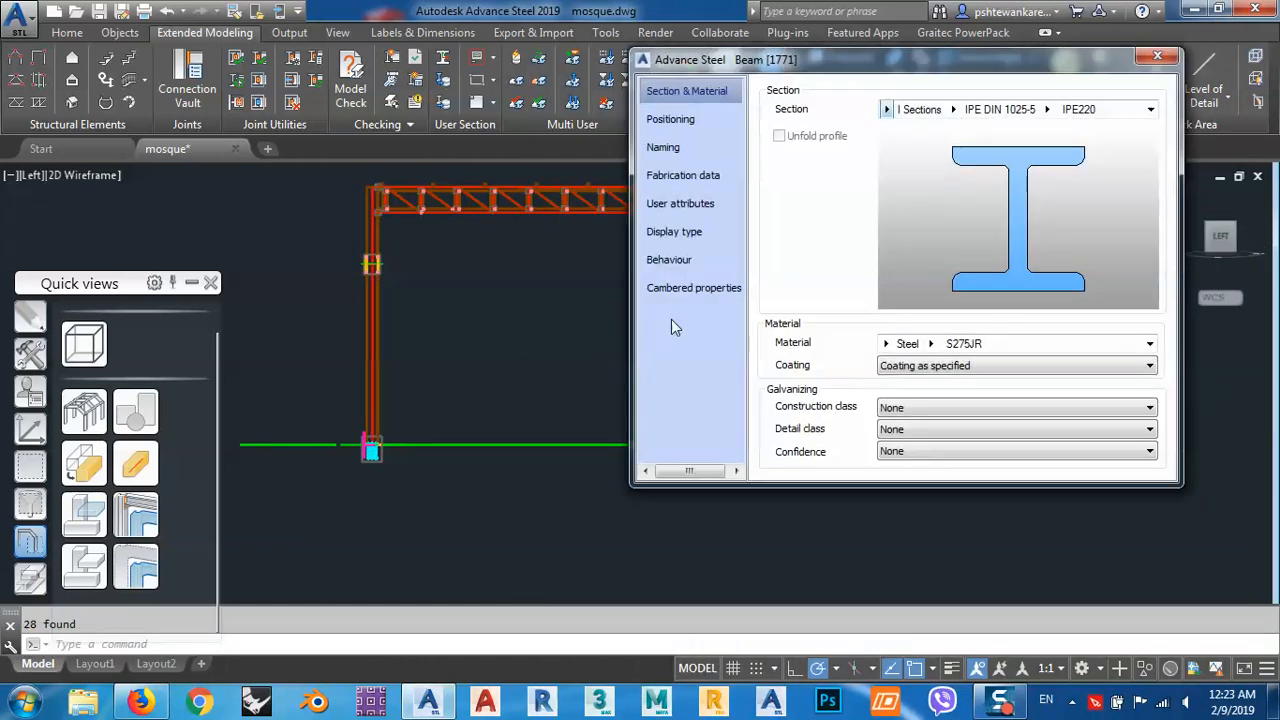
pyautogui.click(663, 147)
pyautogui.click(1010, 332)
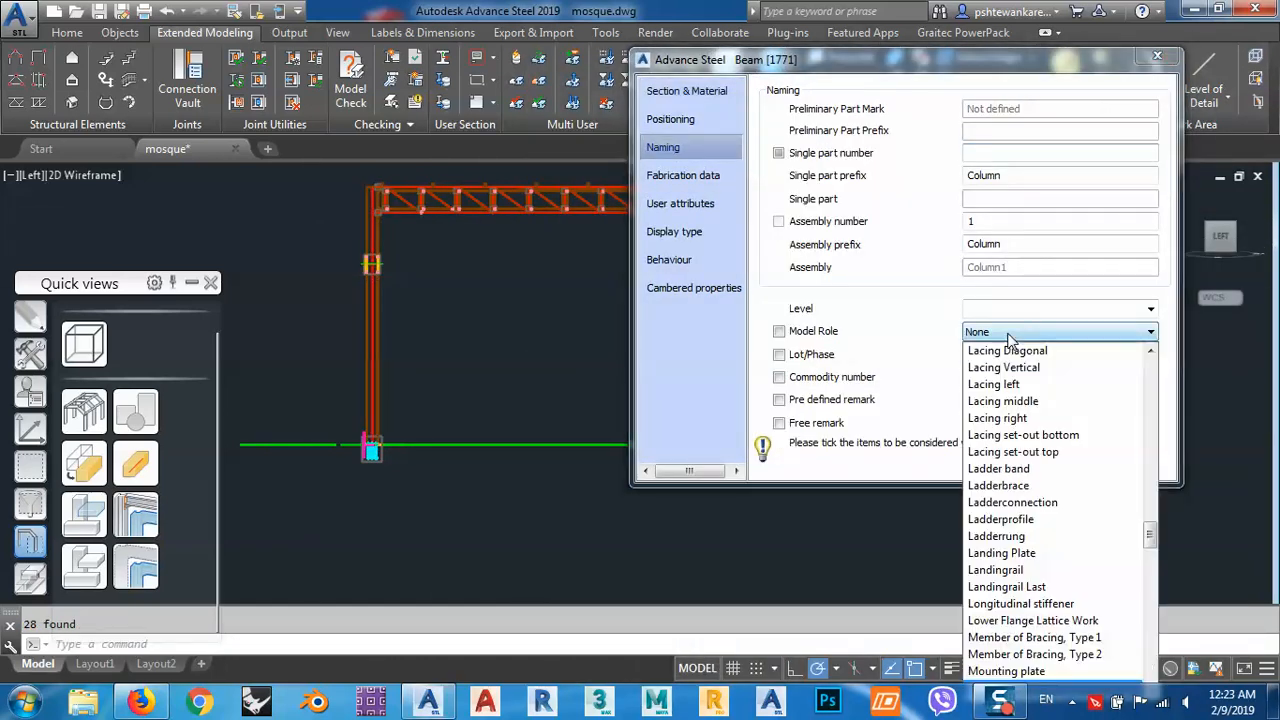
pyautogui.click(1010, 402)
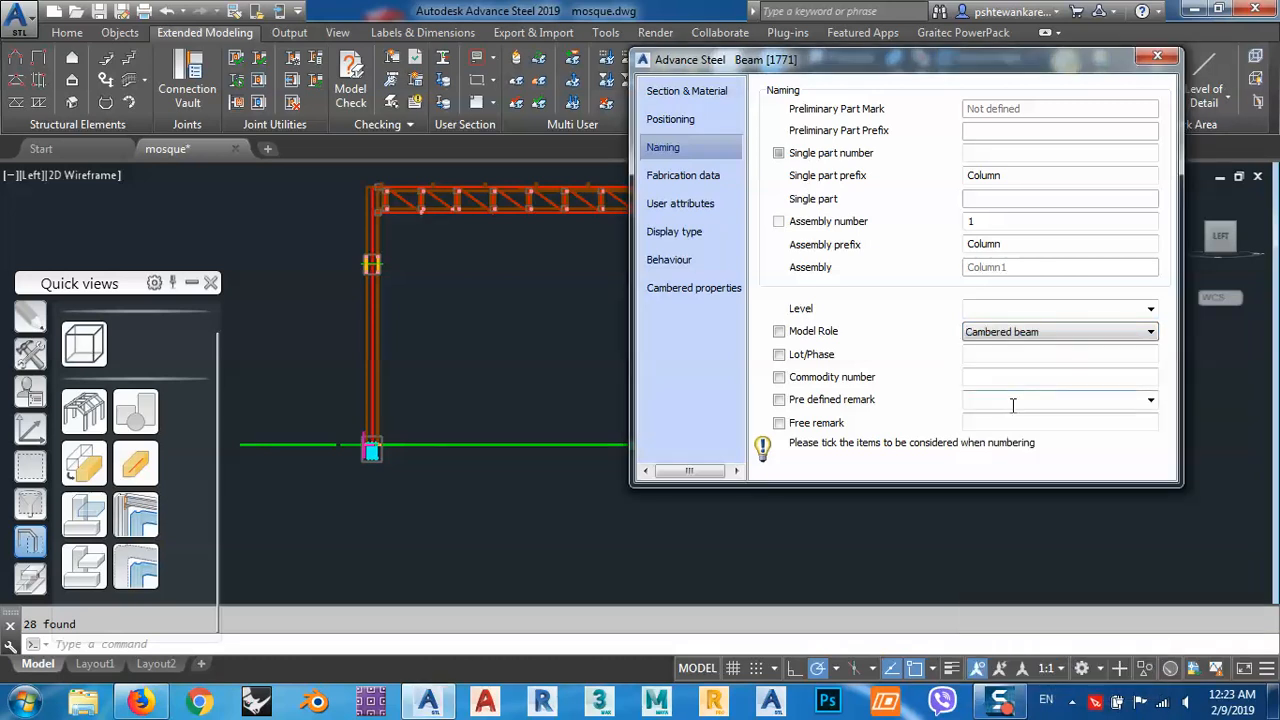
pyautogui.click(1005, 334)
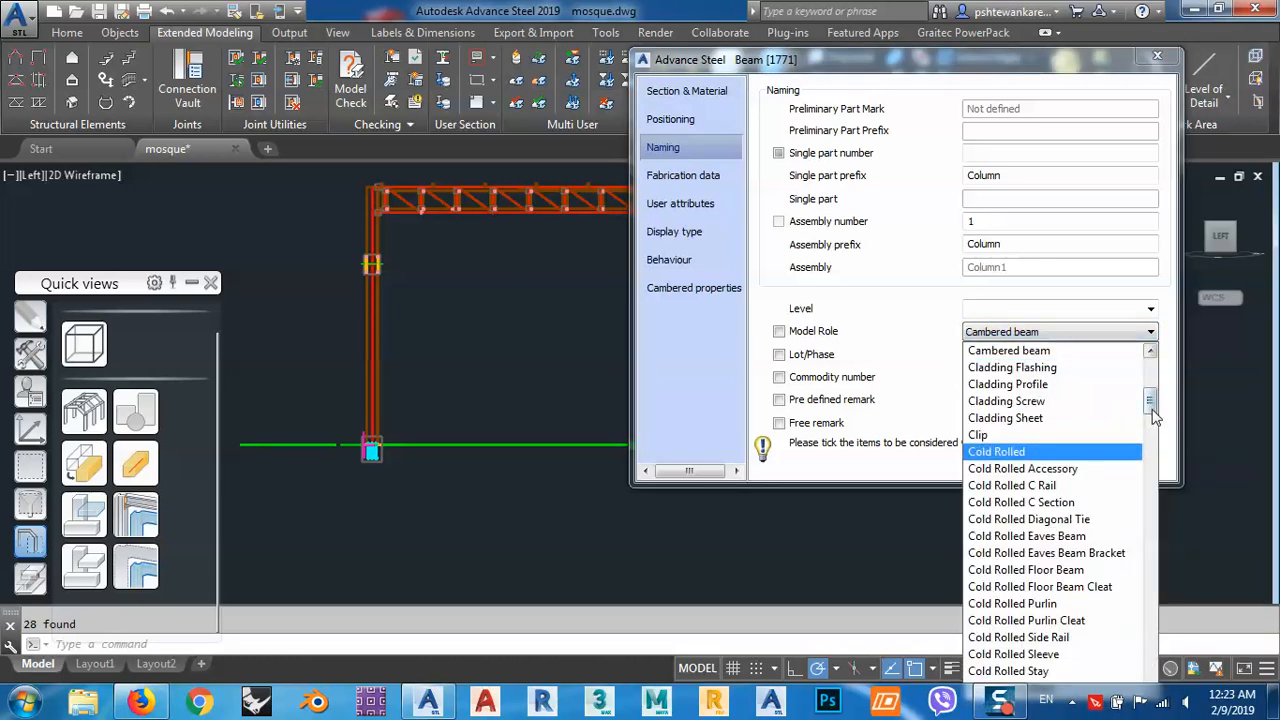
pyautogui.moveTo(1151, 410); pyautogui.dragTo(1152, 430)
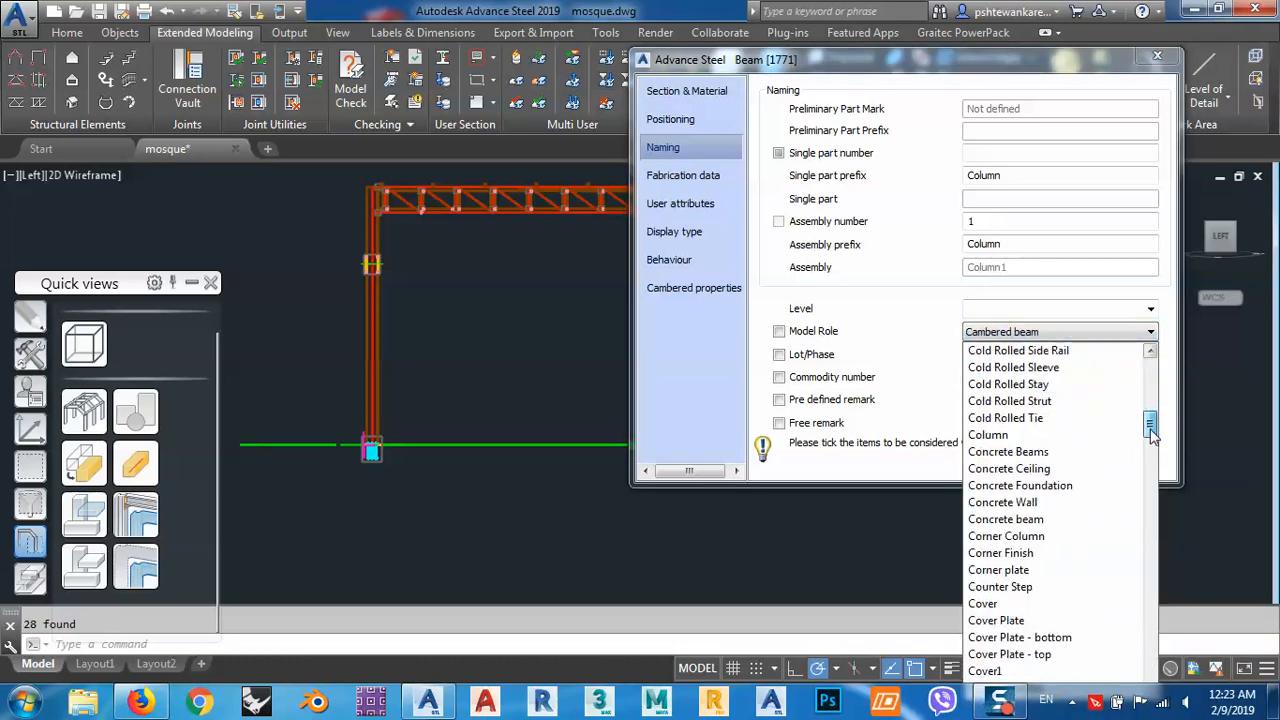
pyautogui.click(1000, 435)
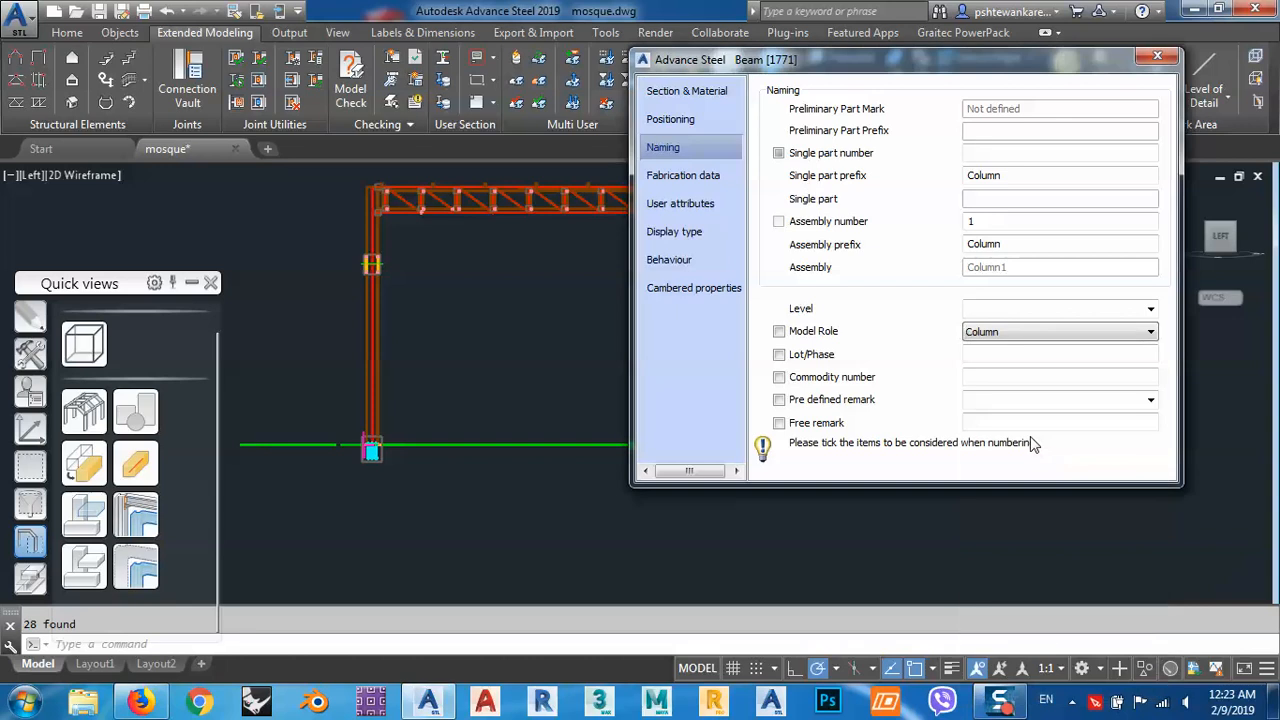
pyautogui.click(1157, 56)
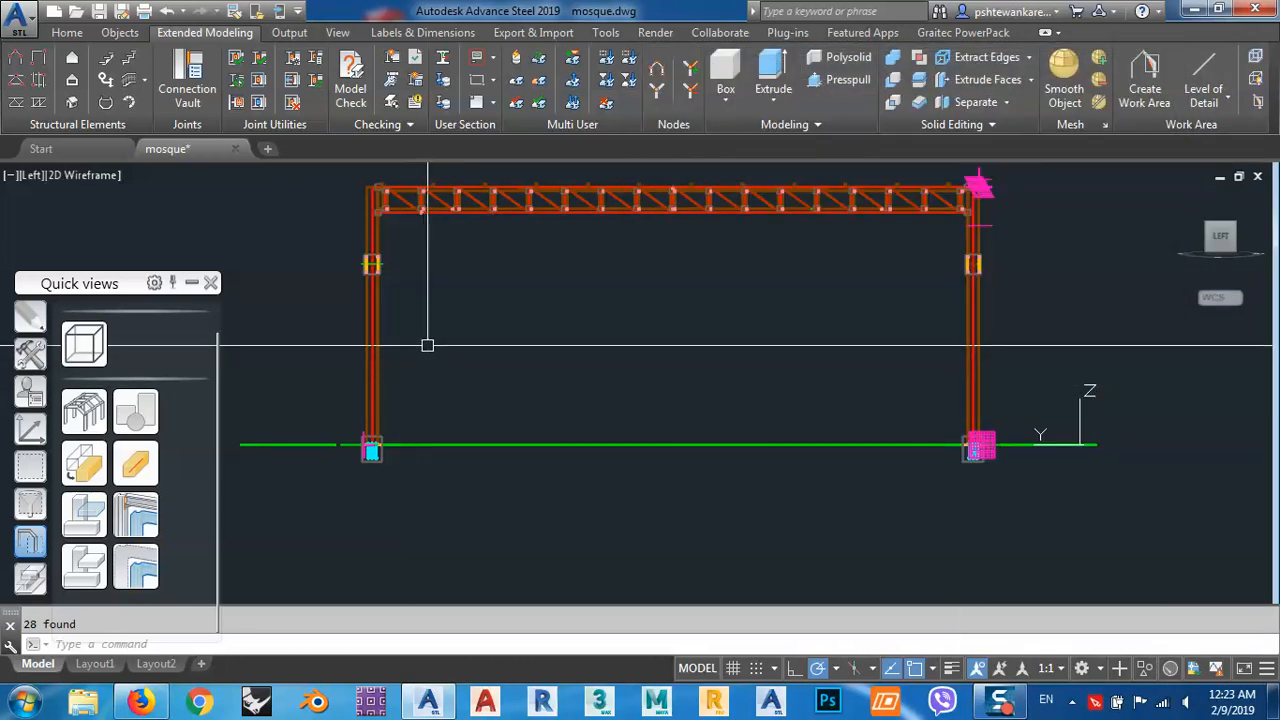
# Return to a 3D view of the whole structure and open the Model Browser beside it.
pyautogui.keyDown('shift'); pyautogui.moveTo(426, 343); pyautogui.dragTo(523, 394, button='middle'); pyautogui.keyUp('shift')
pyautogui.scroll(-5, 737, 423)
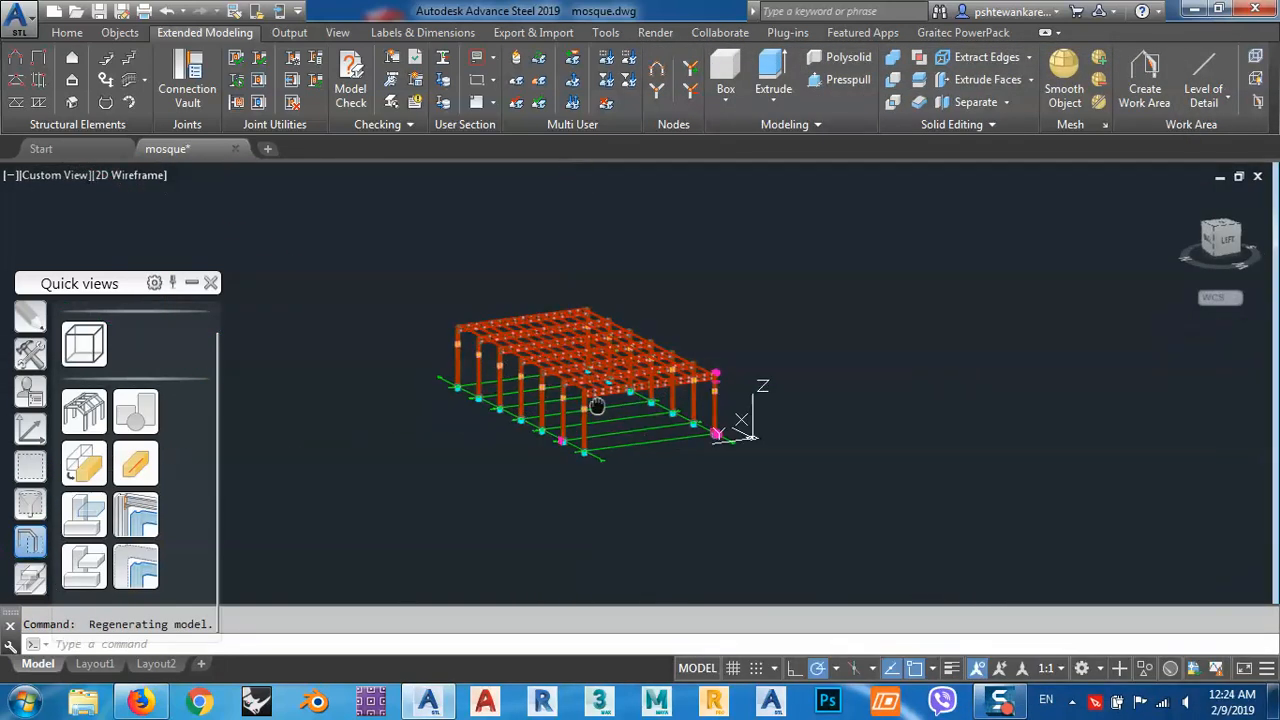
pyautogui.keyDown('shift'); pyautogui.moveTo(766, 357); pyautogui.dragTo(771, 394, button='middle'); pyautogui.keyUp('shift')
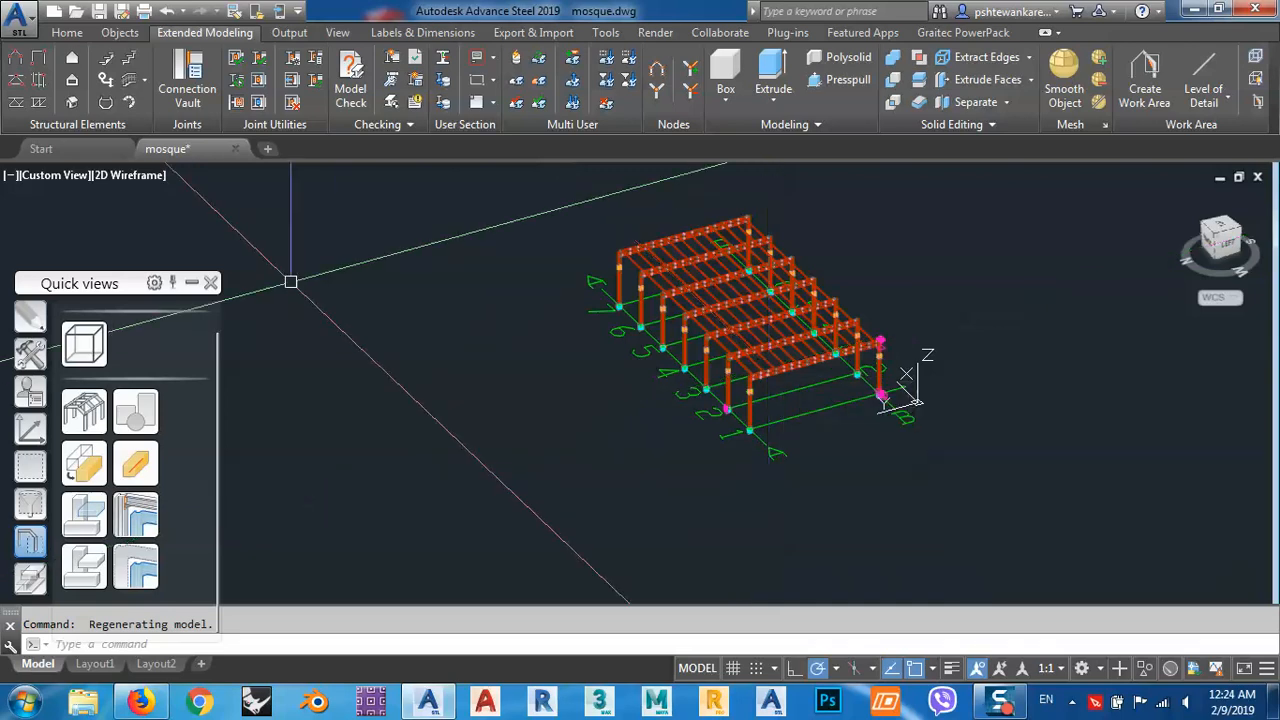
pyautogui.moveTo(84, 290); pyautogui.dragTo(336, 224)
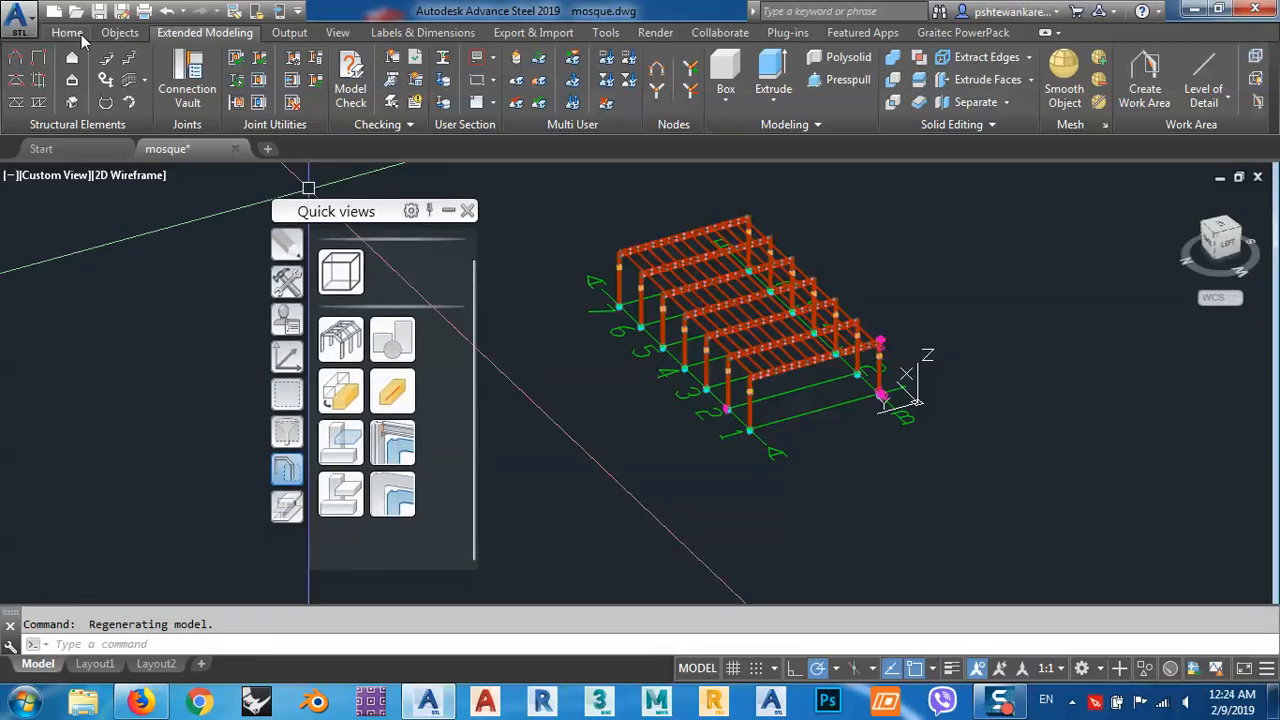
pyautogui.click(72, 33)
pyautogui.click(38, 104)
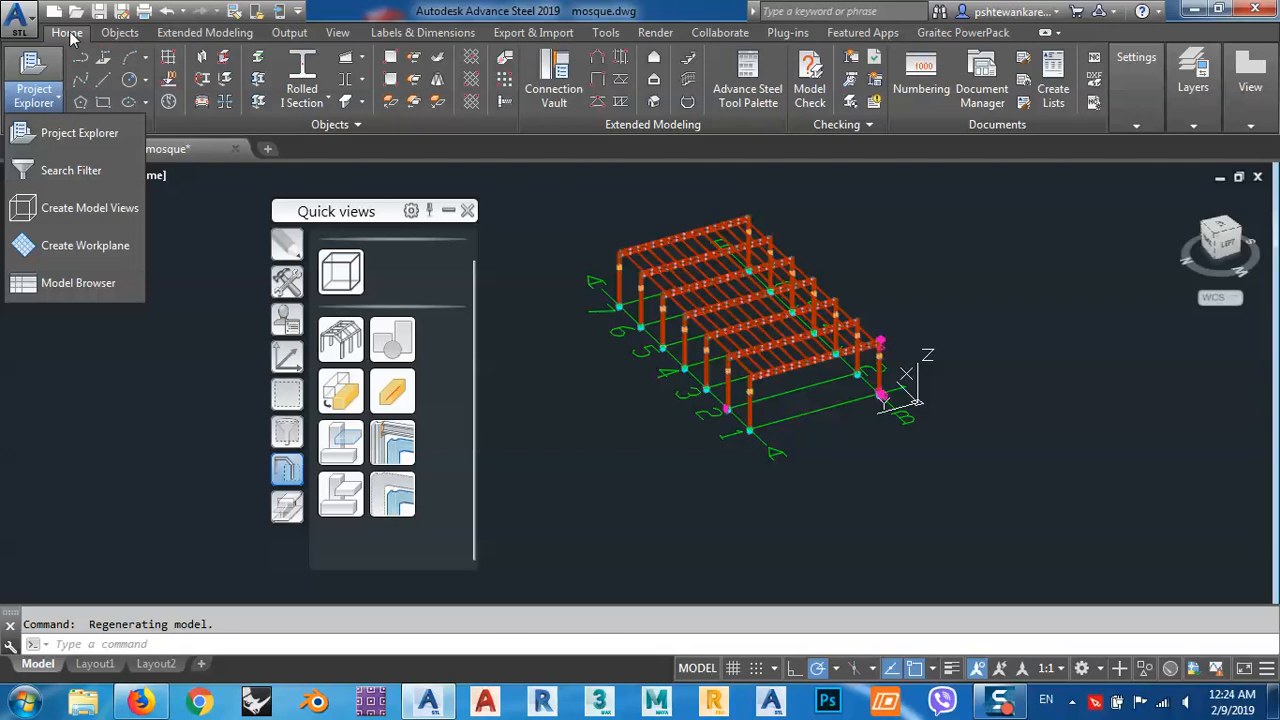
pyautogui.click(61, 286)
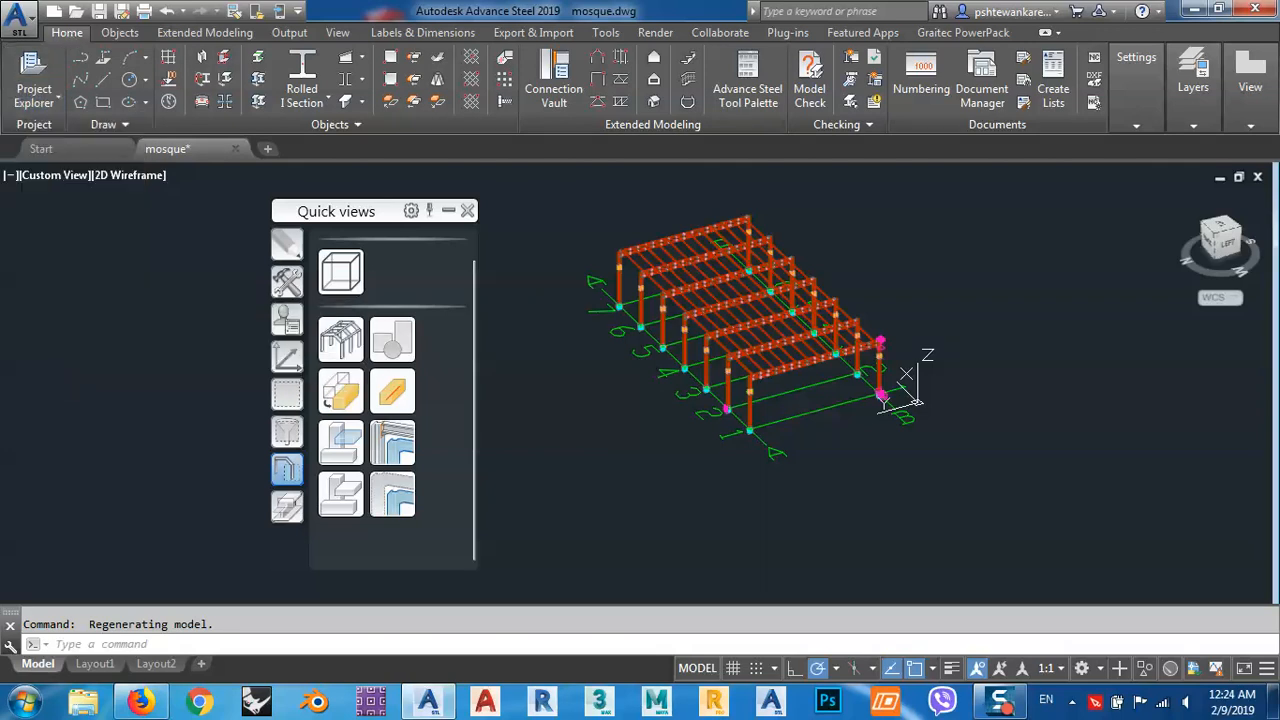
pyautogui.moveTo(307, 20); pyautogui.dragTo(386, 89)
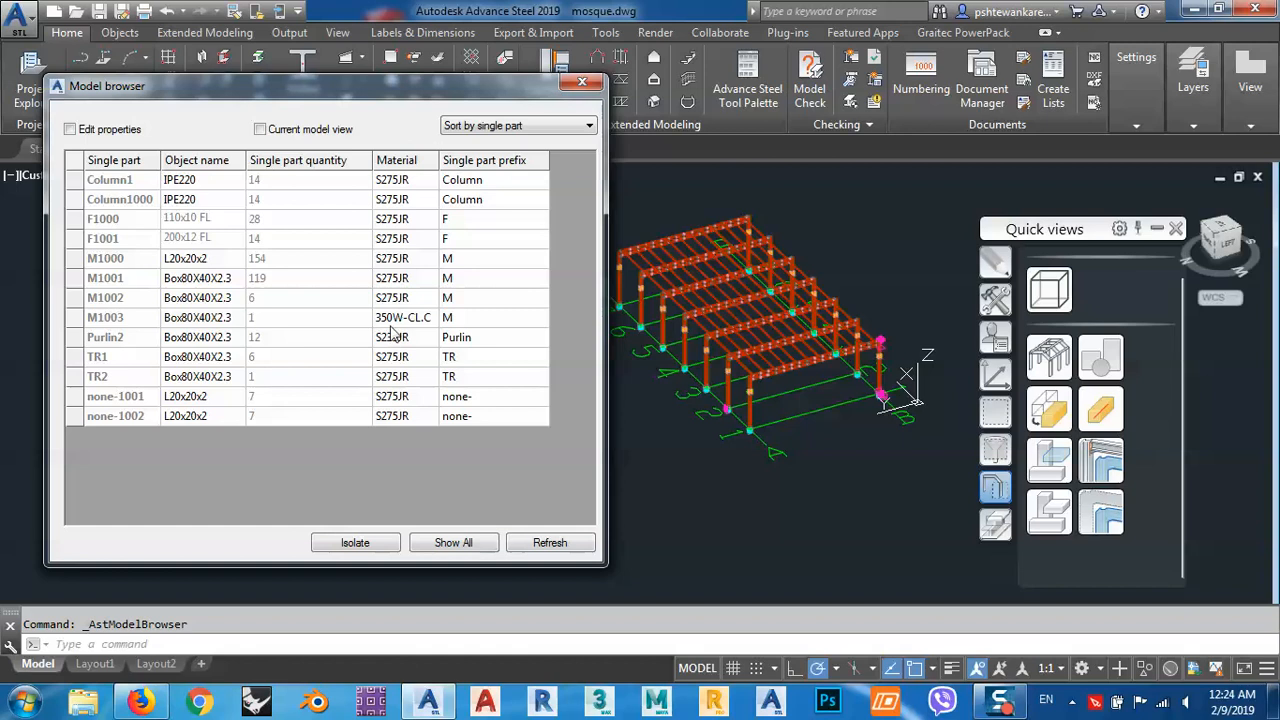
# Insert the Model Role naming property as a column after Single part quantity in the Model Browser.
pyautogui.rightClick(340, 165)
pyautogui.moveTo(425, 172)
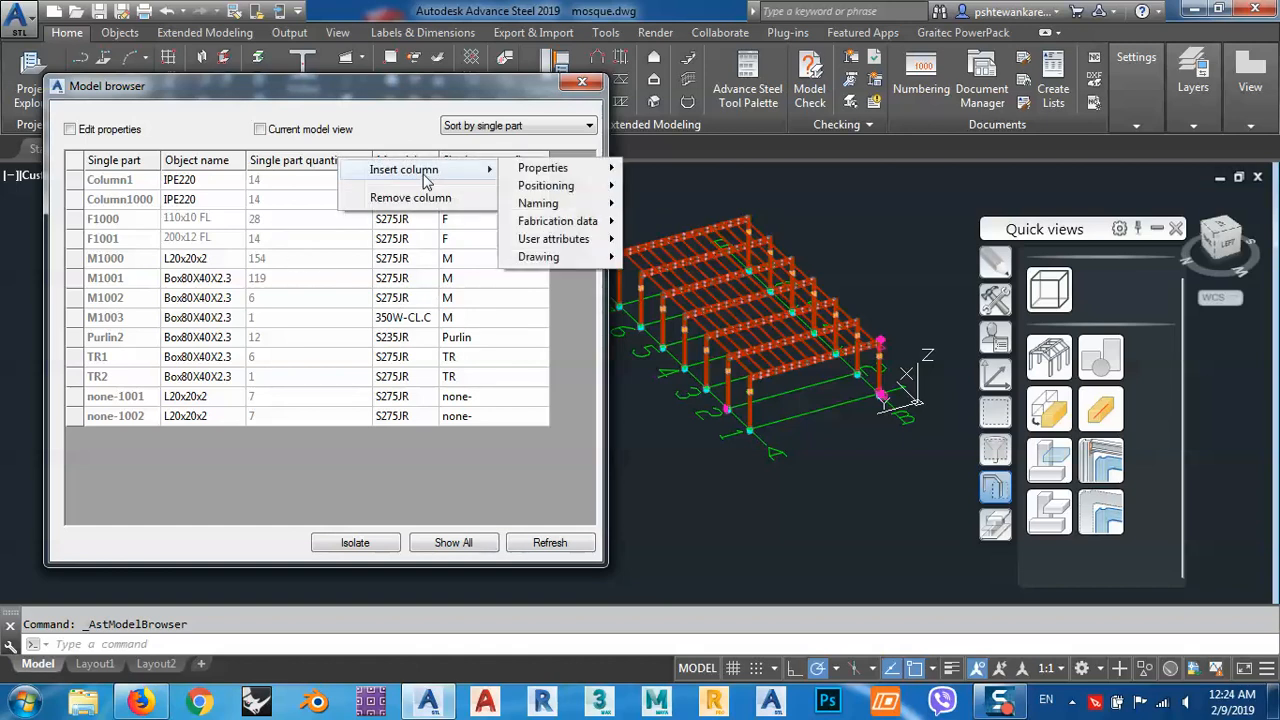
pyautogui.moveTo(545, 203)
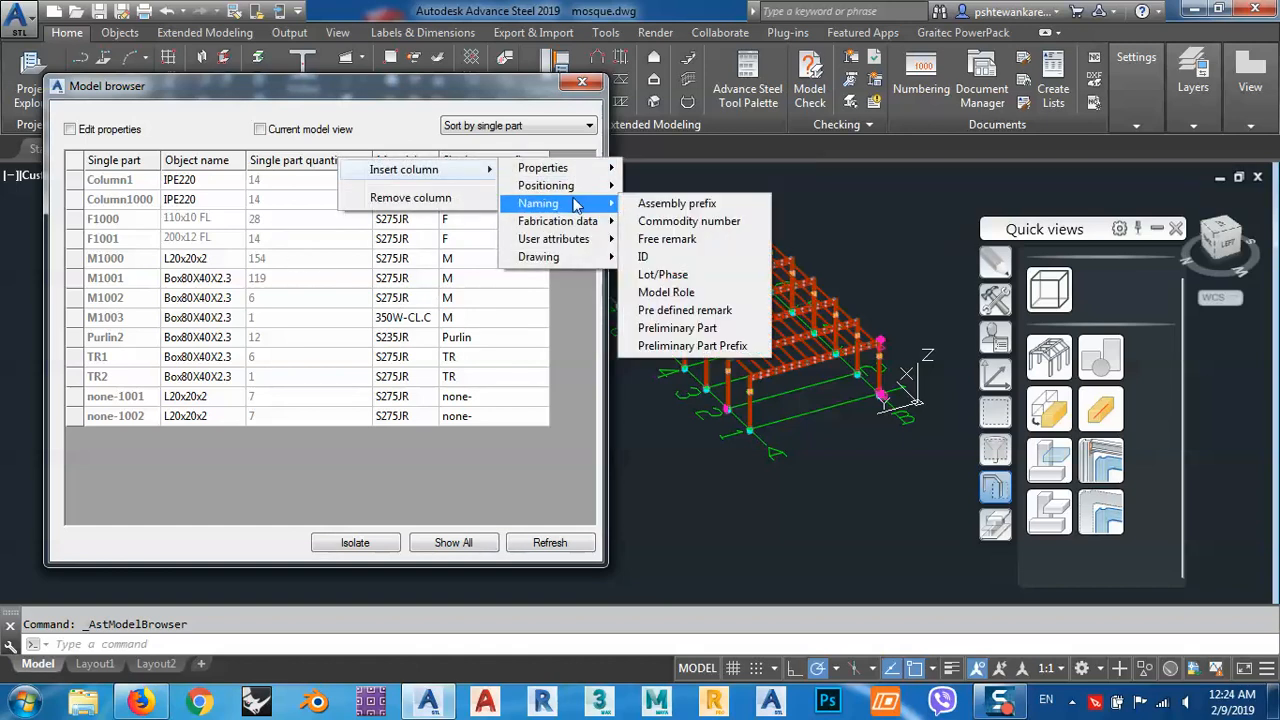
pyautogui.click(665, 292)
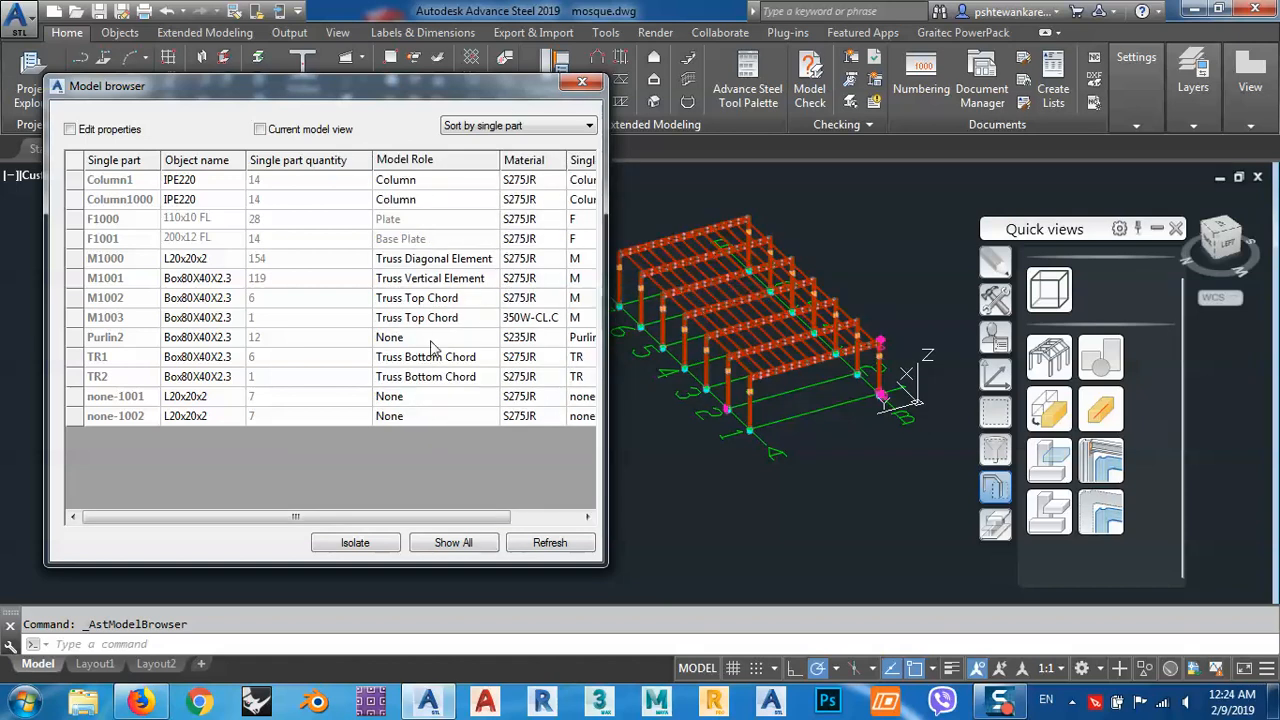
pyautogui.moveTo(337, 520); pyautogui.dragTo(313, 510)
# Highlight the Column1 and Column1000 parts in the model, first one at a time and finally both together.
pyautogui.click(430, 182)
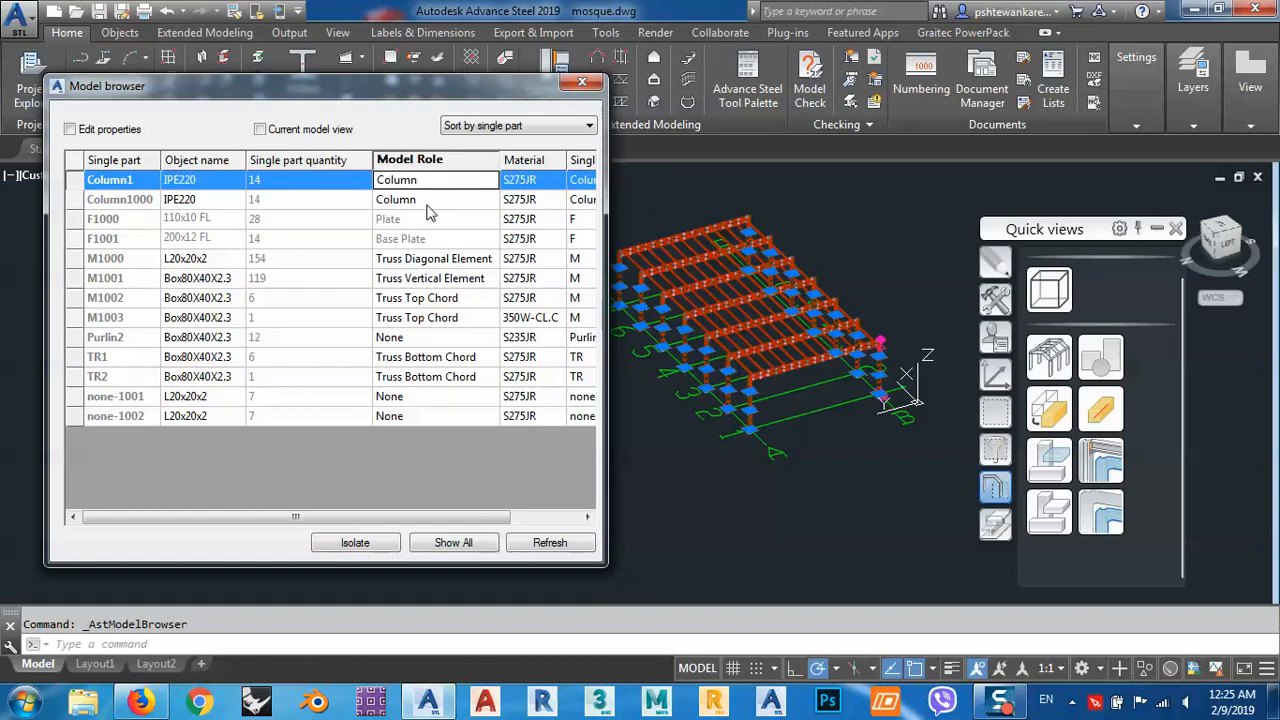
pyautogui.click(427, 202)
pyautogui.click(423, 182)
pyautogui.click(423, 199)
pyautogui.click(423, 202)
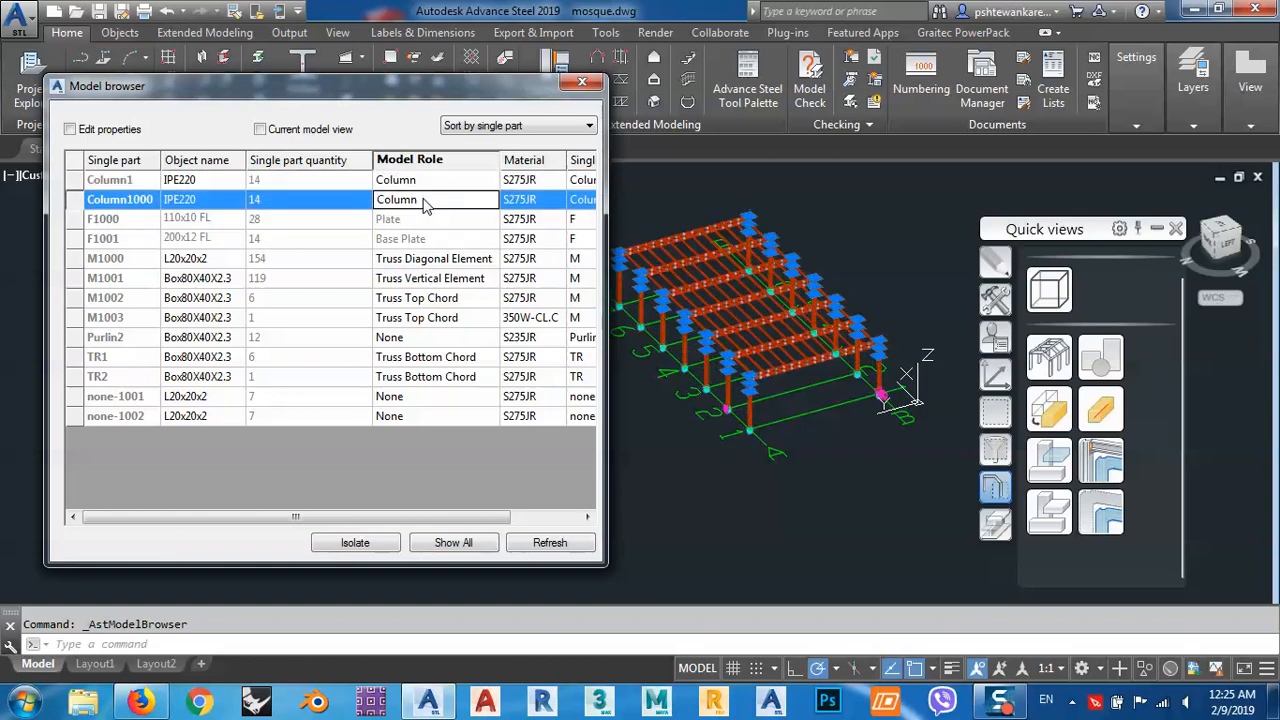
pyautogui.hotkey('shift', 'Up')
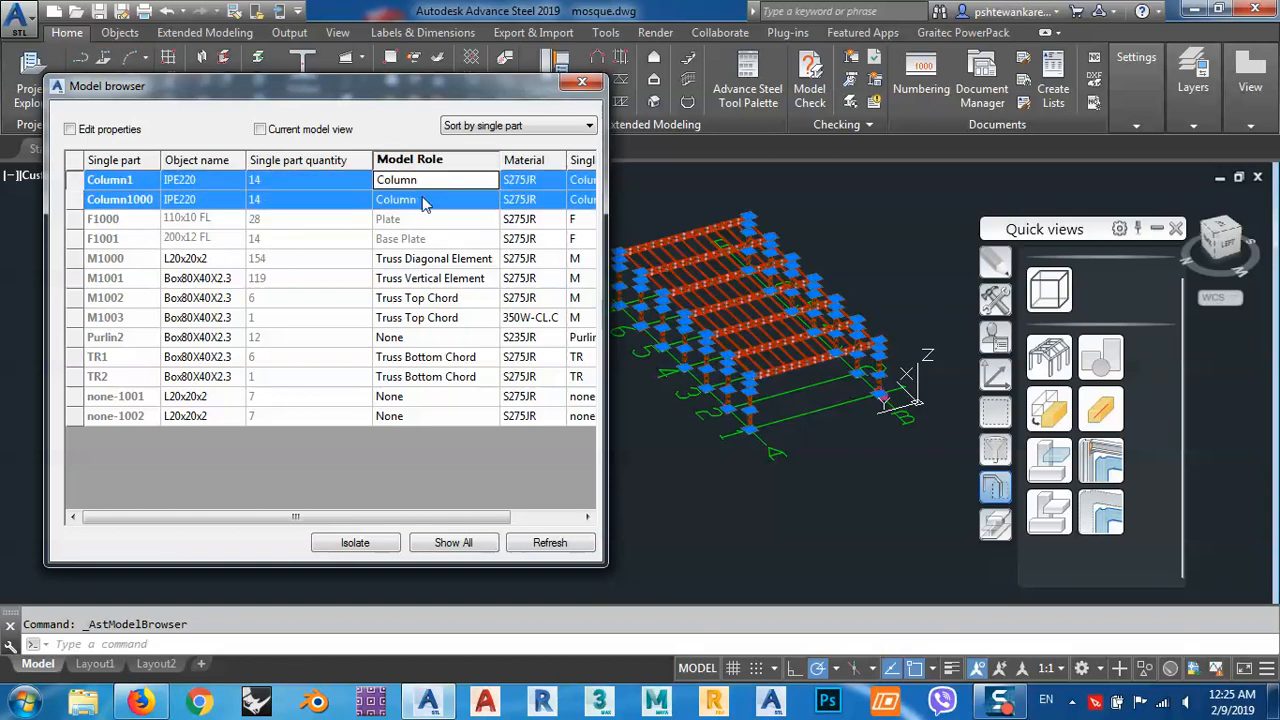
# Select both parts with the Column model role and display only the selected objects, then close the Model Browser and clear the selection.
pyautogui.click(419, 258)
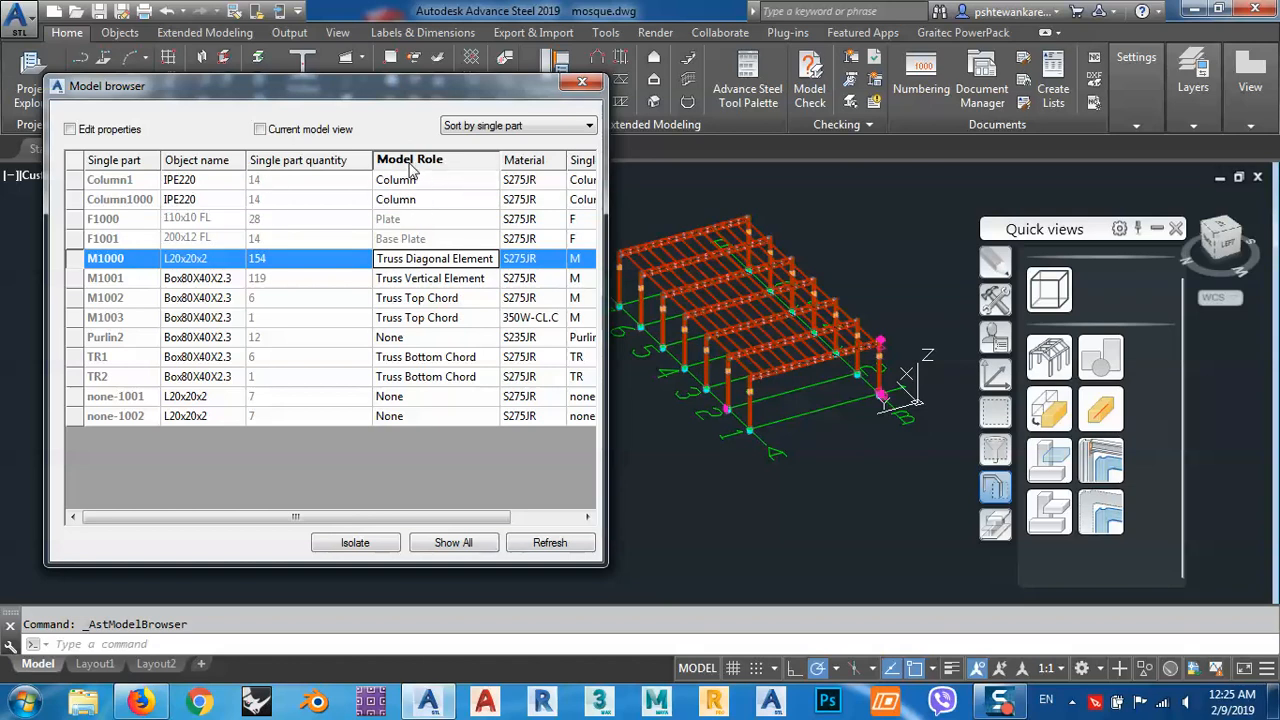
pyautogui.click(432, 180)
pyautogui.click(432, 200)
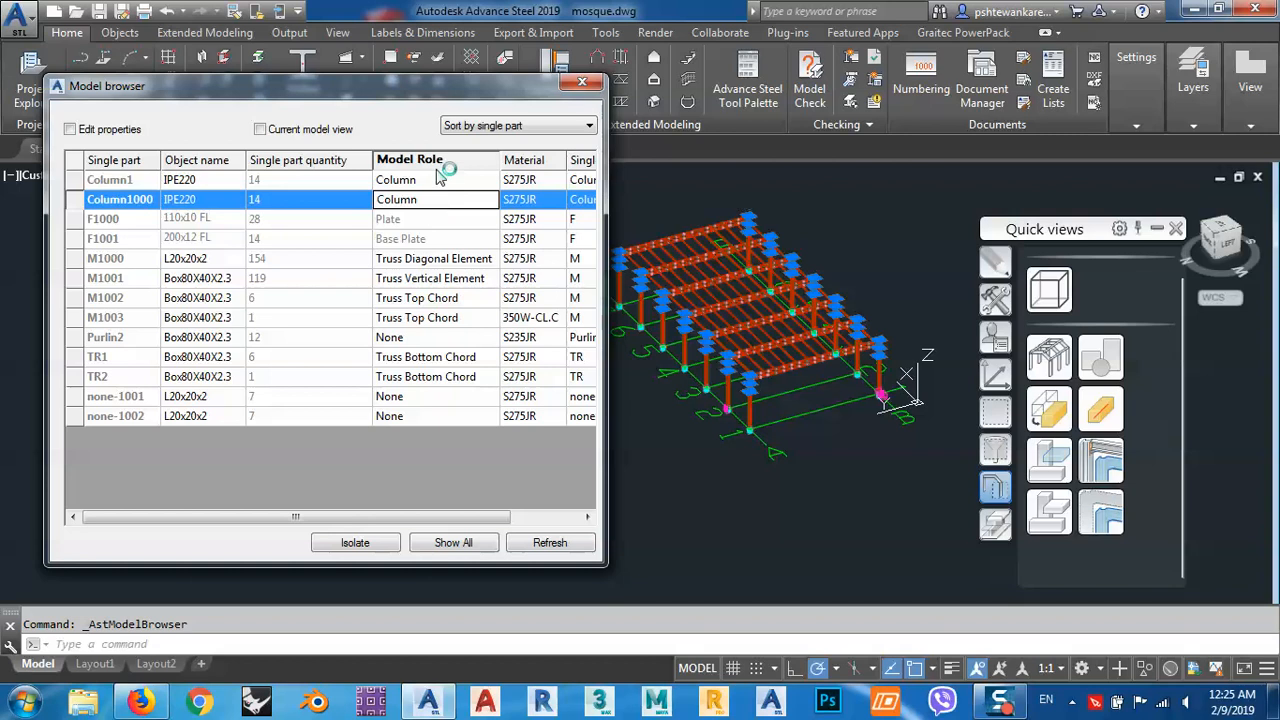
pyautogui.moveTo(450, 87); pyautogui.dragTo(490, 45)
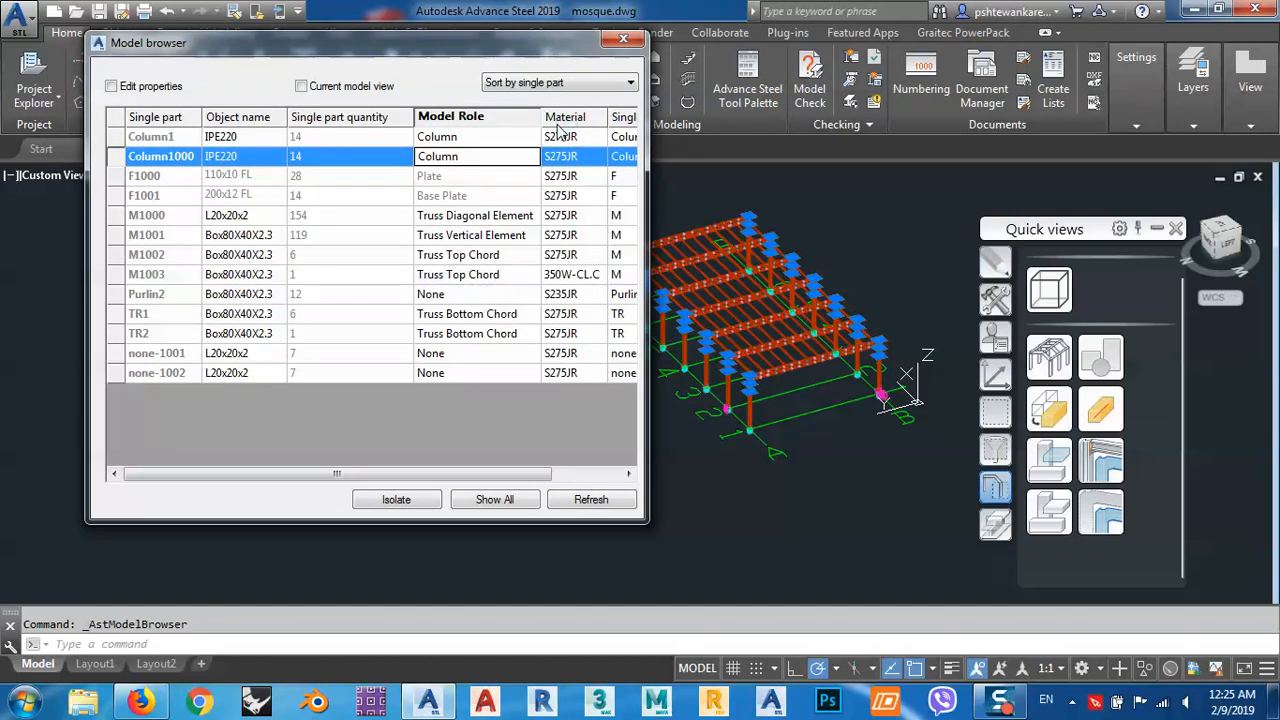
pyautogui.moveTo(403, 46); pyautogui.dragTo(326, 72)
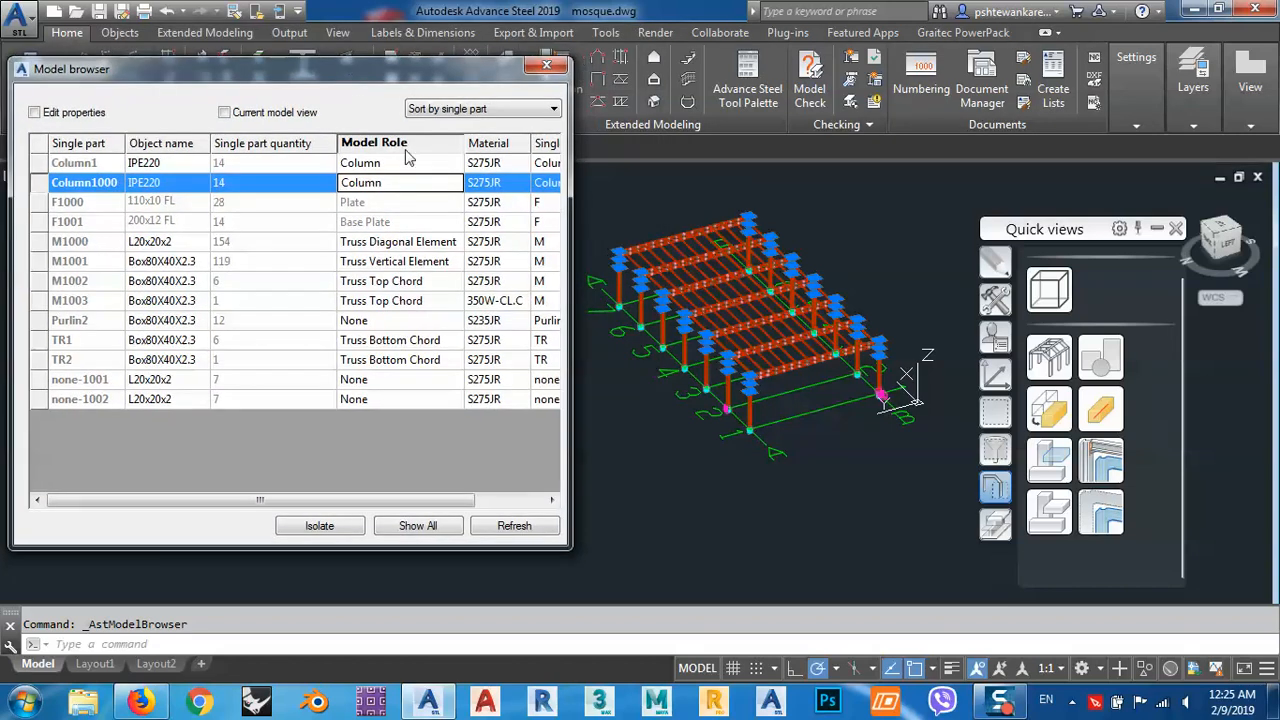
pyautogui.keyDown('ctrl'); pyautogui.click(408, 164); pyautogui.keyUp('ctrl')
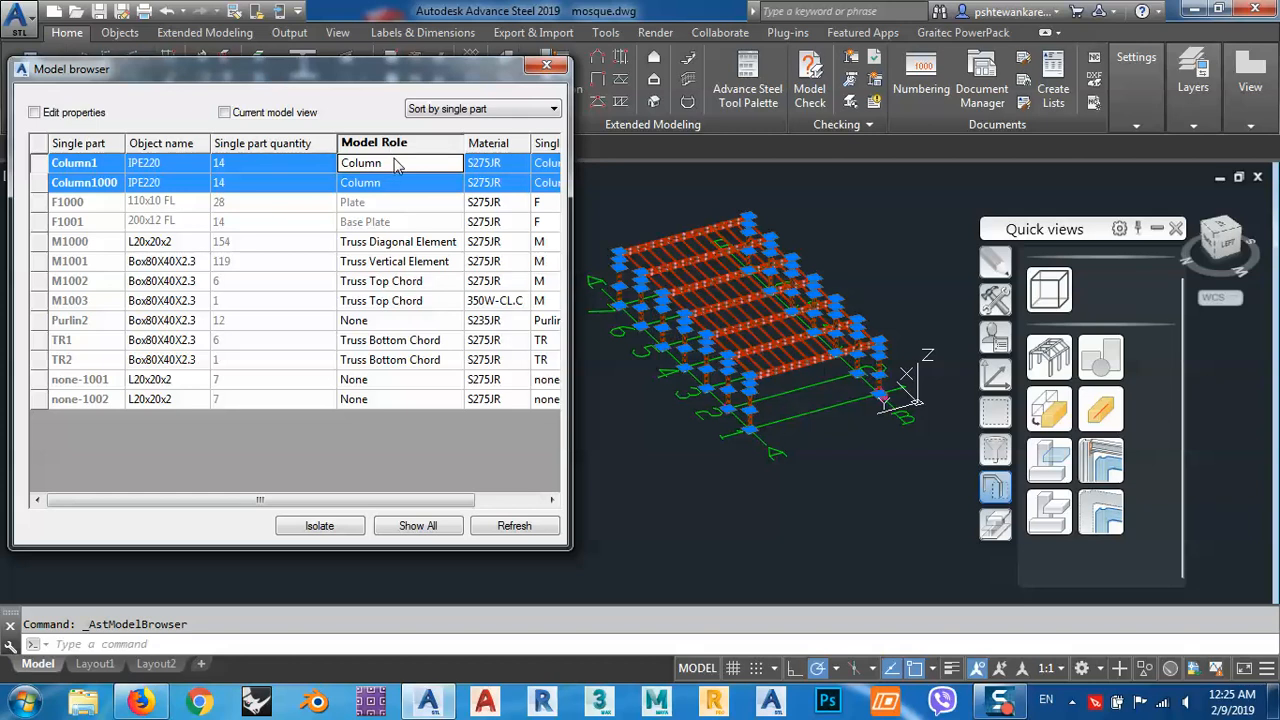
pyautogui.moveTo(1066, 236); pyautogui.dragTo(1041, 147)
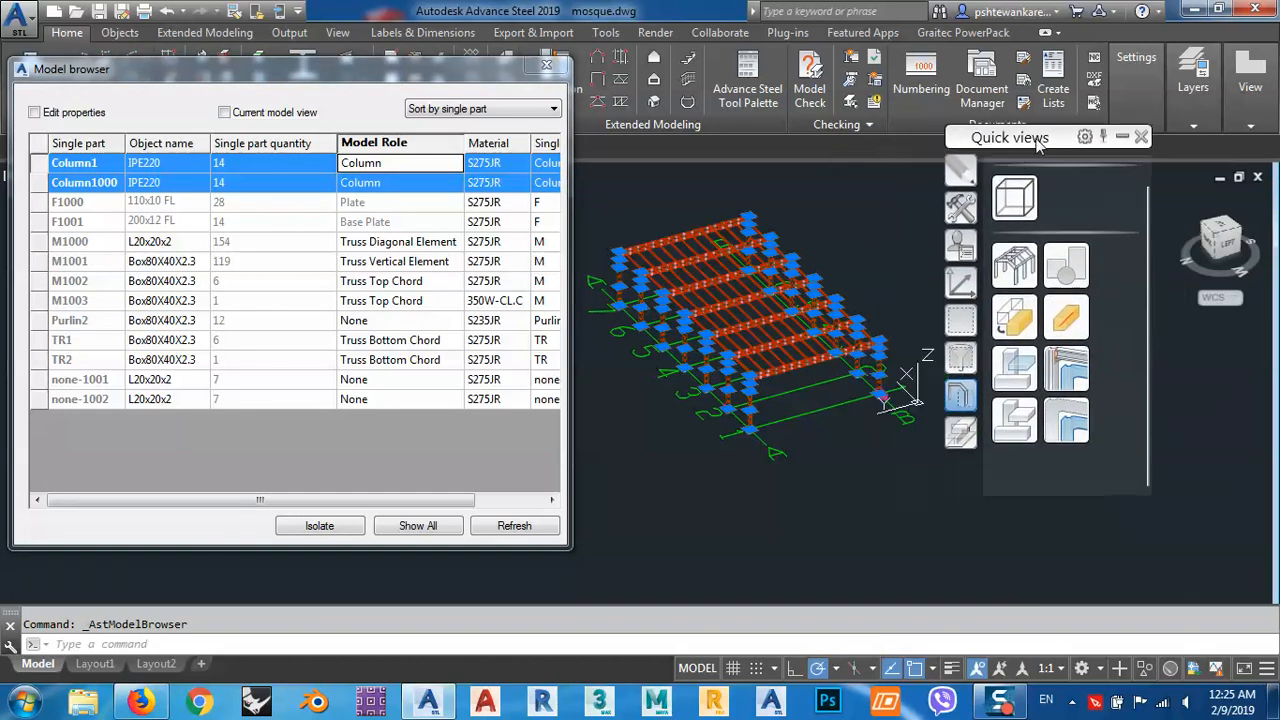
pyautogui.click(1066, 426)
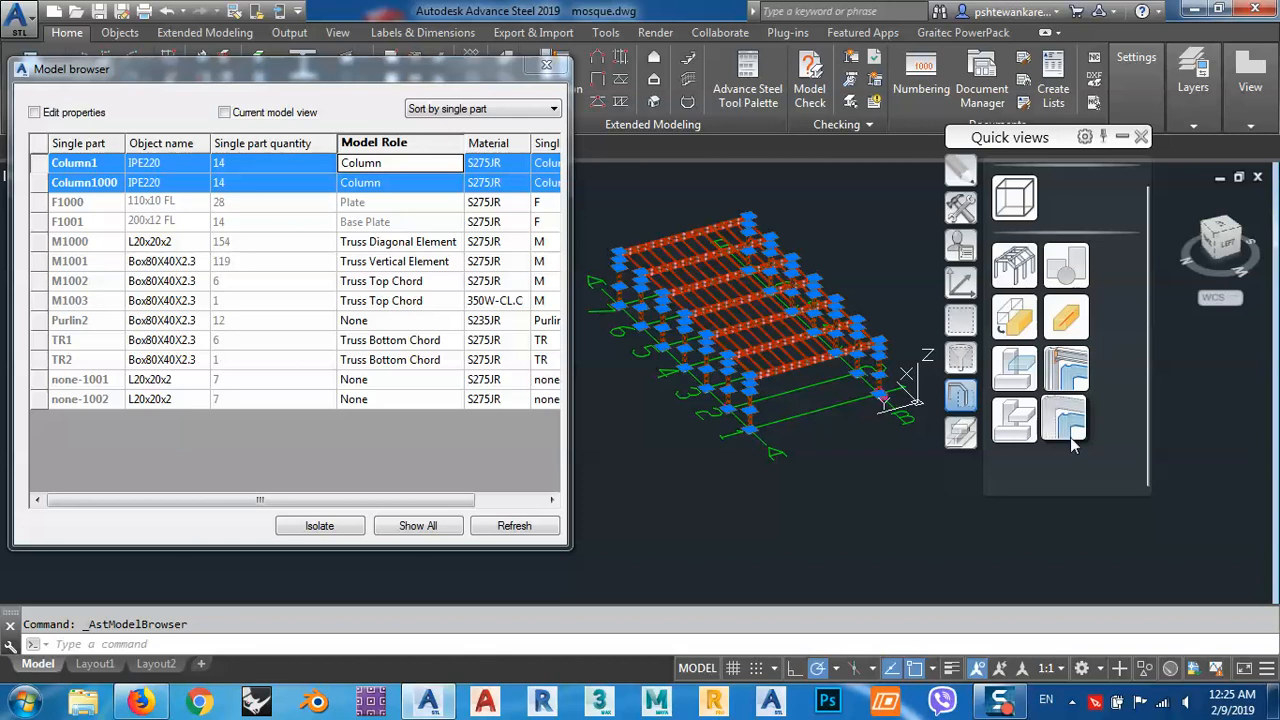
pyautogui.click(1070, 428)
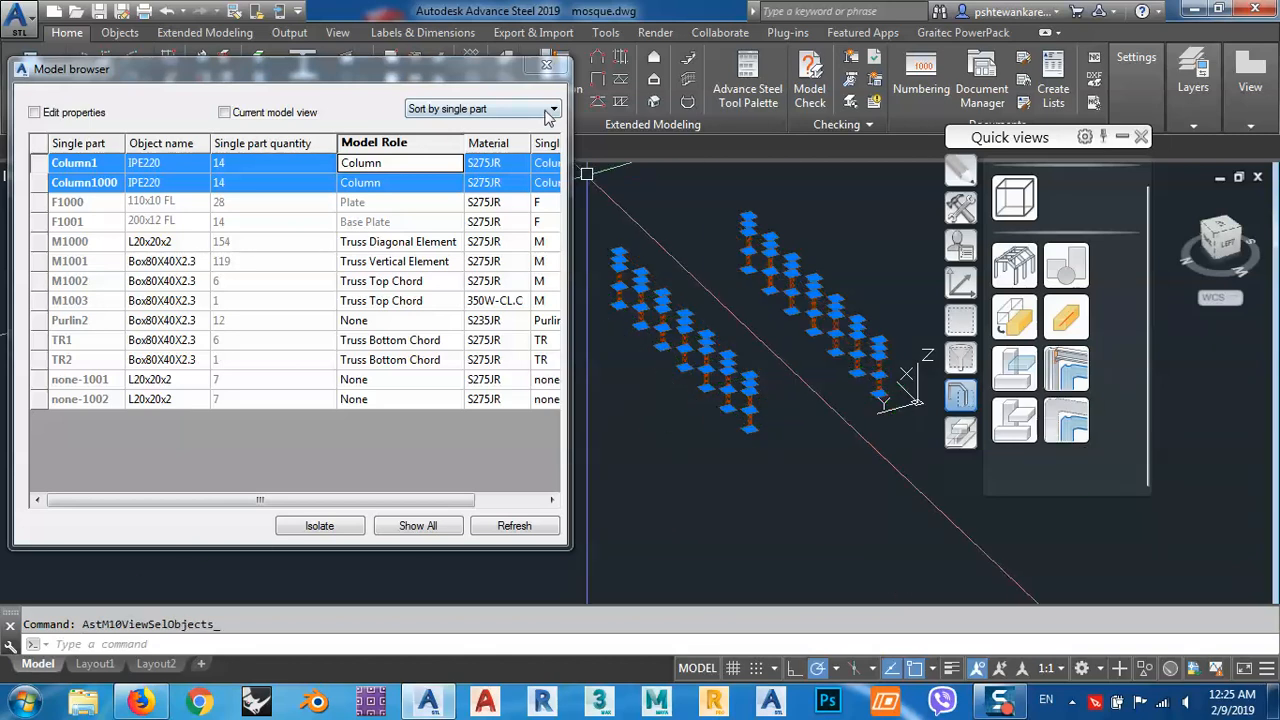
pyautogui.click(548, 67)
pyautogui.moveTo(720, 303); pyautogui.dragTo(614, 282, button='middle')
pyautogui.press('Escape')
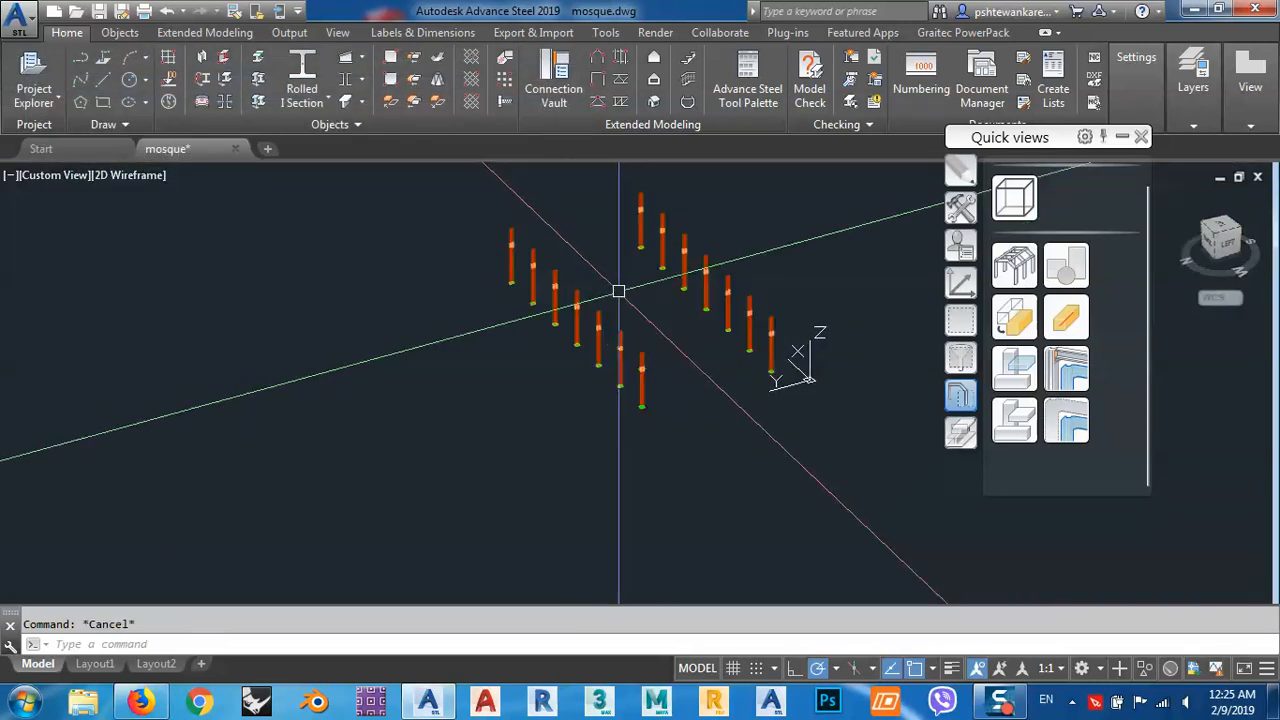
# Examine the isolated columns up close, including the base plate and bolts of the front column.
pyautogui.scroll(4, 637, 354)
pyautogui.scroll(3, 651, 360)
pyautogui.scroll(-5, 586, 294)
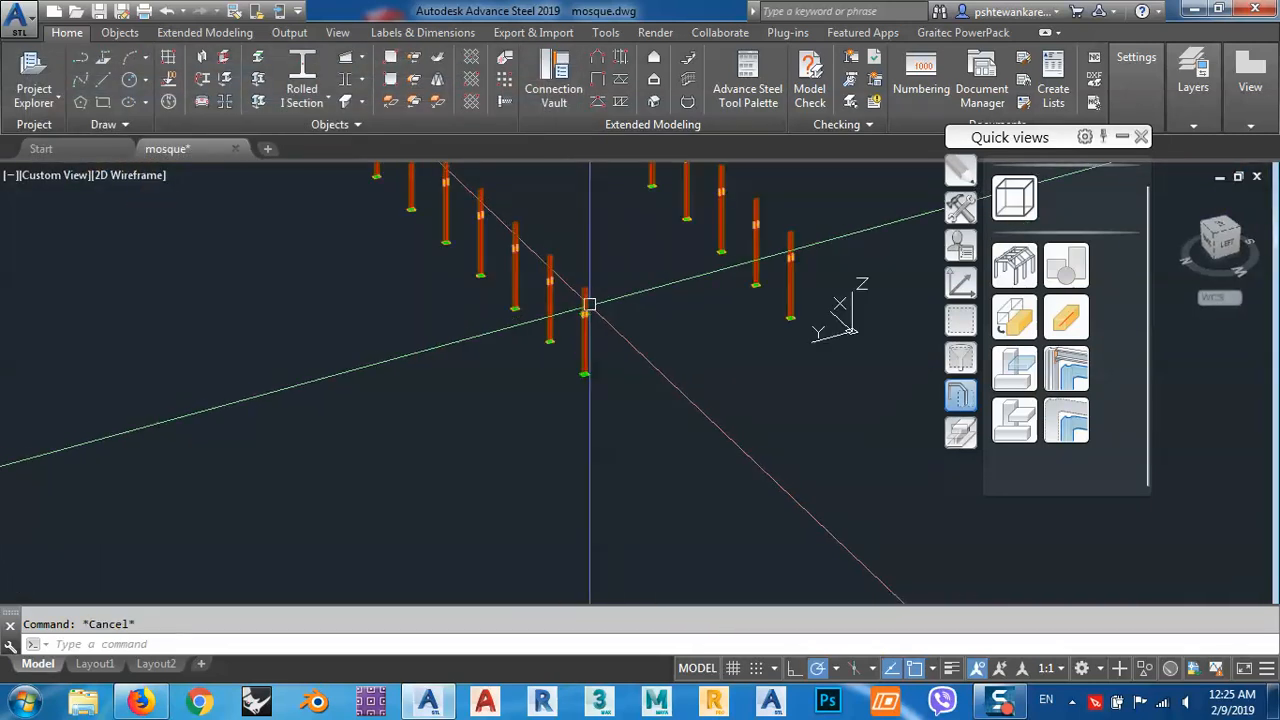
pyautogui.scroll(4, 586, 297)
pyautogui.scroll(3, 587, 323)
pyautogui.scroll(-3, 600, 343)
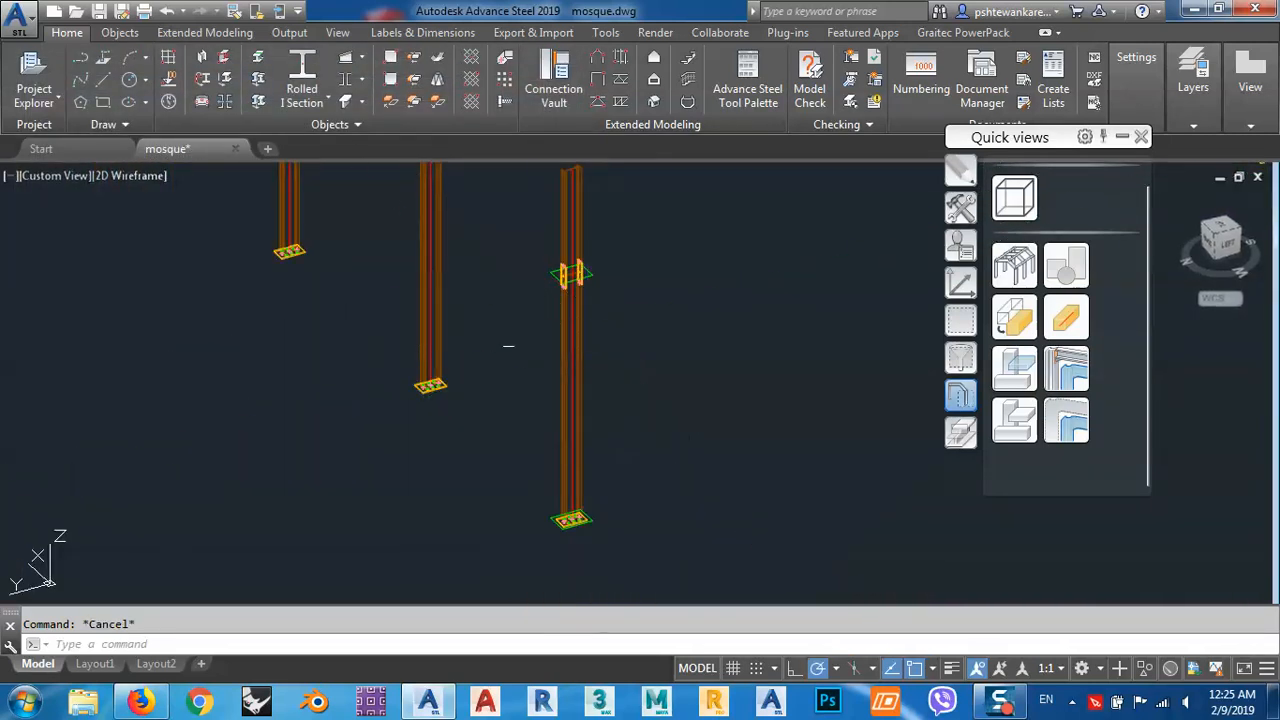
pyautogui.scroll(-4, 622, 336)
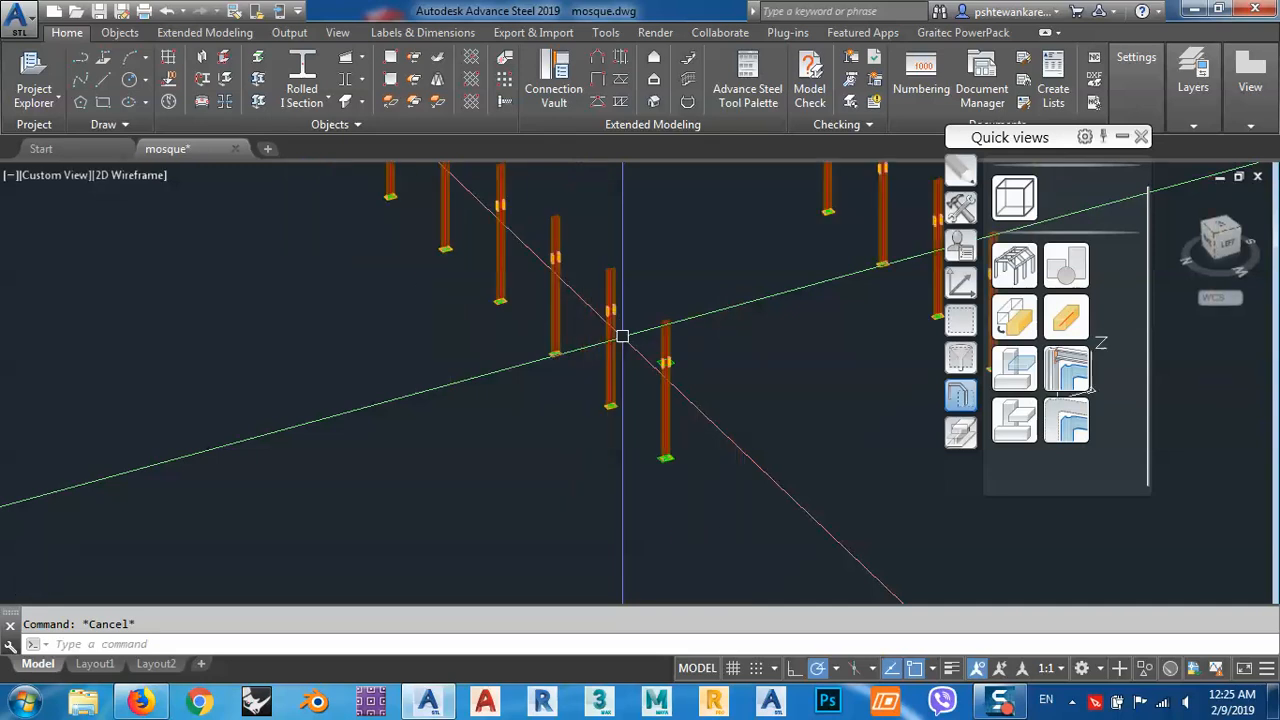
pyautogui.scroll(7, 634, 443)
pyautogui.scroll(3, 586, 397)
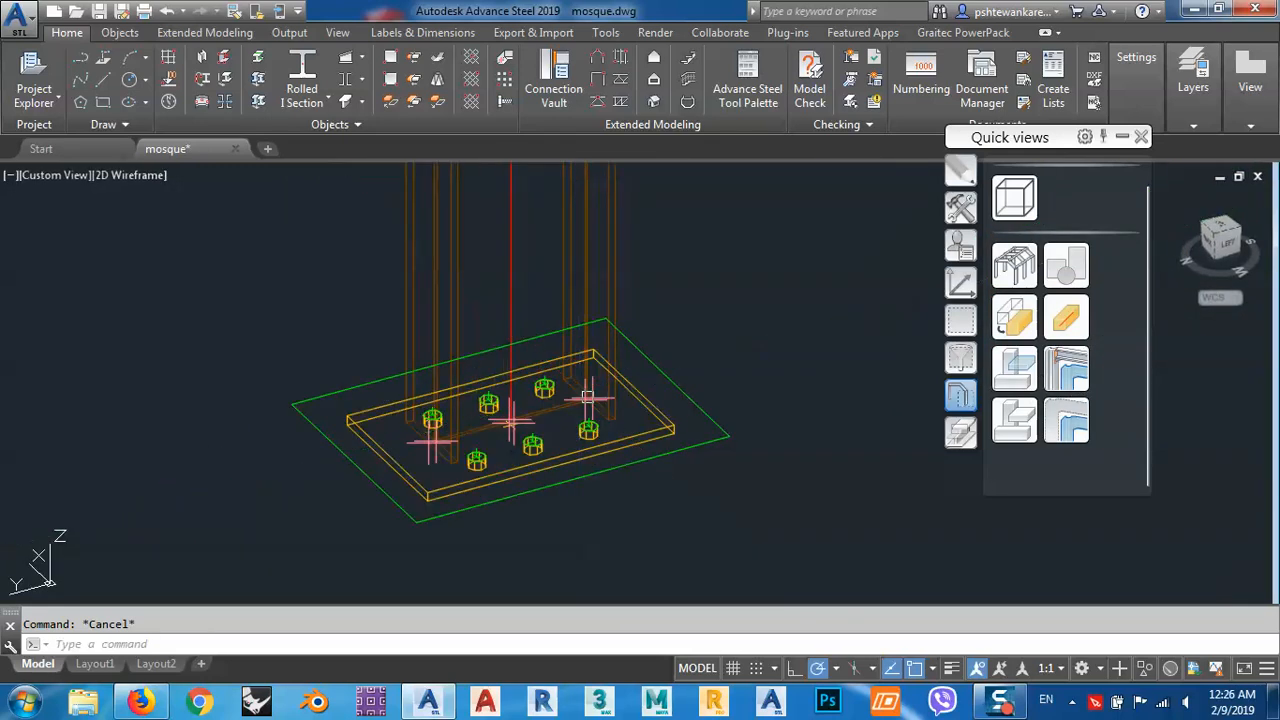
# Redisplay all objects of the structure after viewing the isolated columns.
pyautogui.scroll(-5, 674, 490)
pyautogui.scroll(-3, 640, 420)
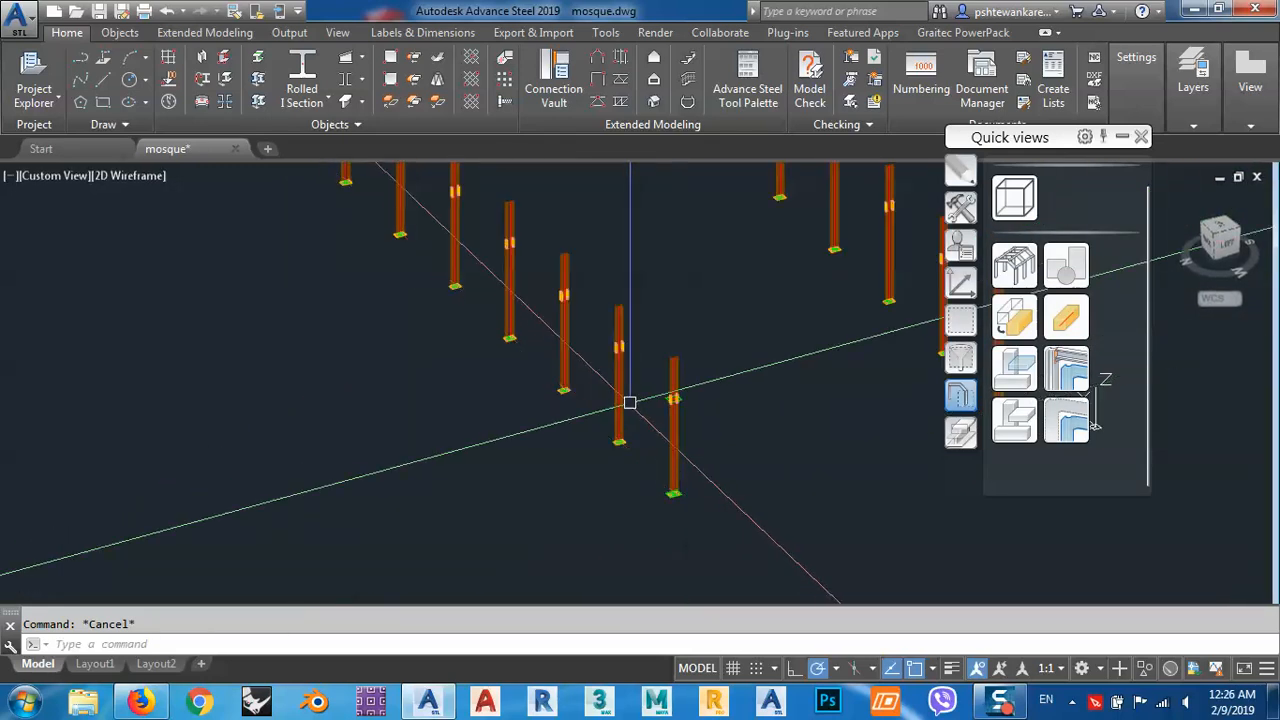
pyautogui.scroll(4, 612, 360)
pyautogui.moveTo(626, 346); pyautogui.dragTo(688, 401, button='middle')
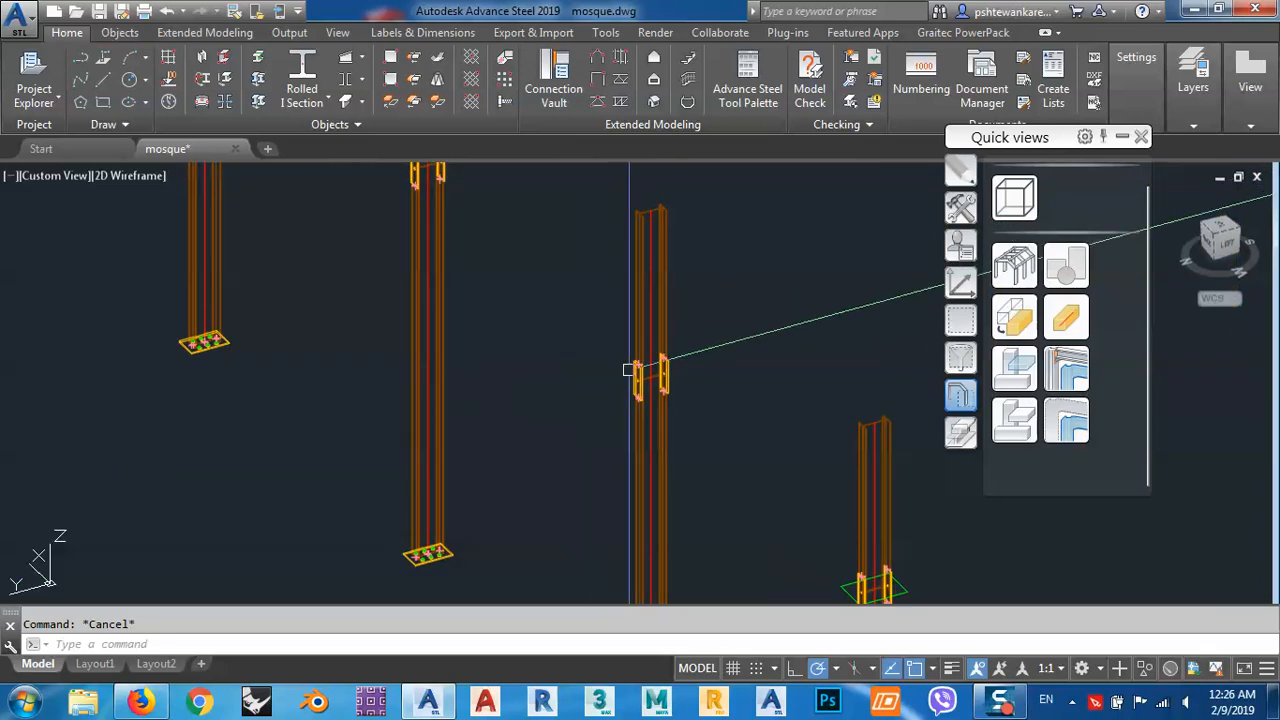
pyautogui.scroll(-4, 640, 368)
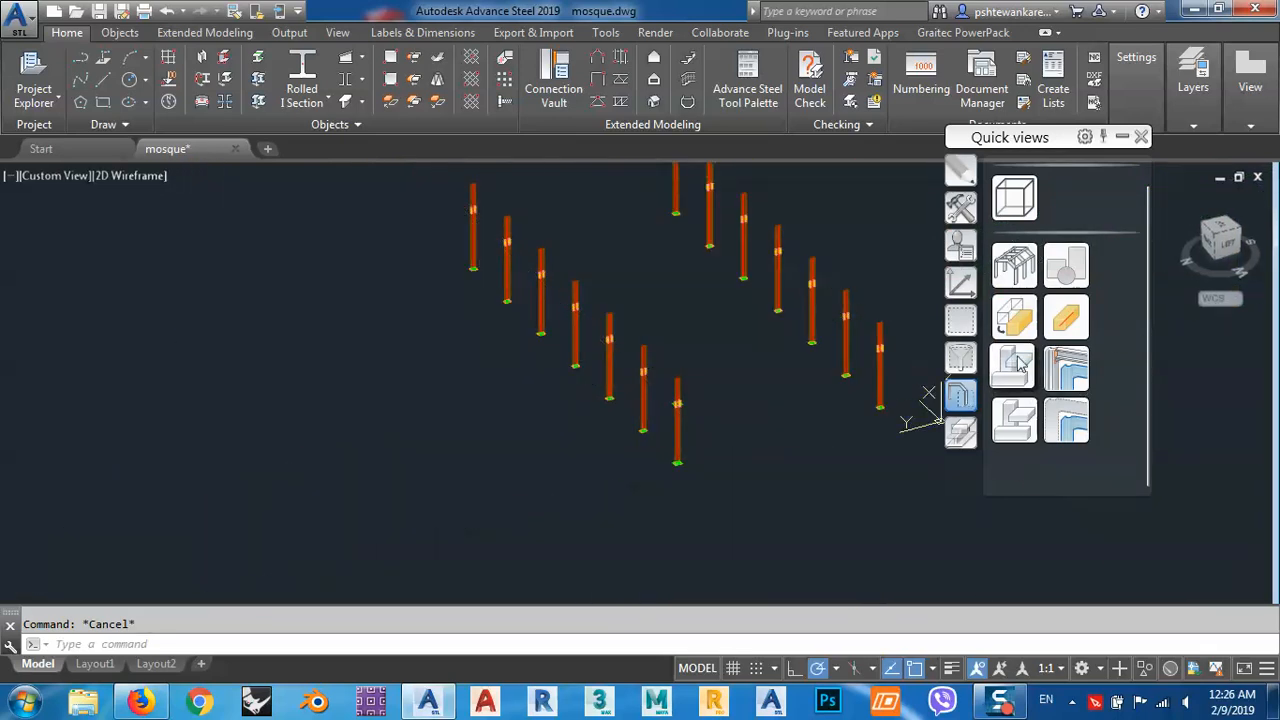
pyautogui.click(1014, 317)
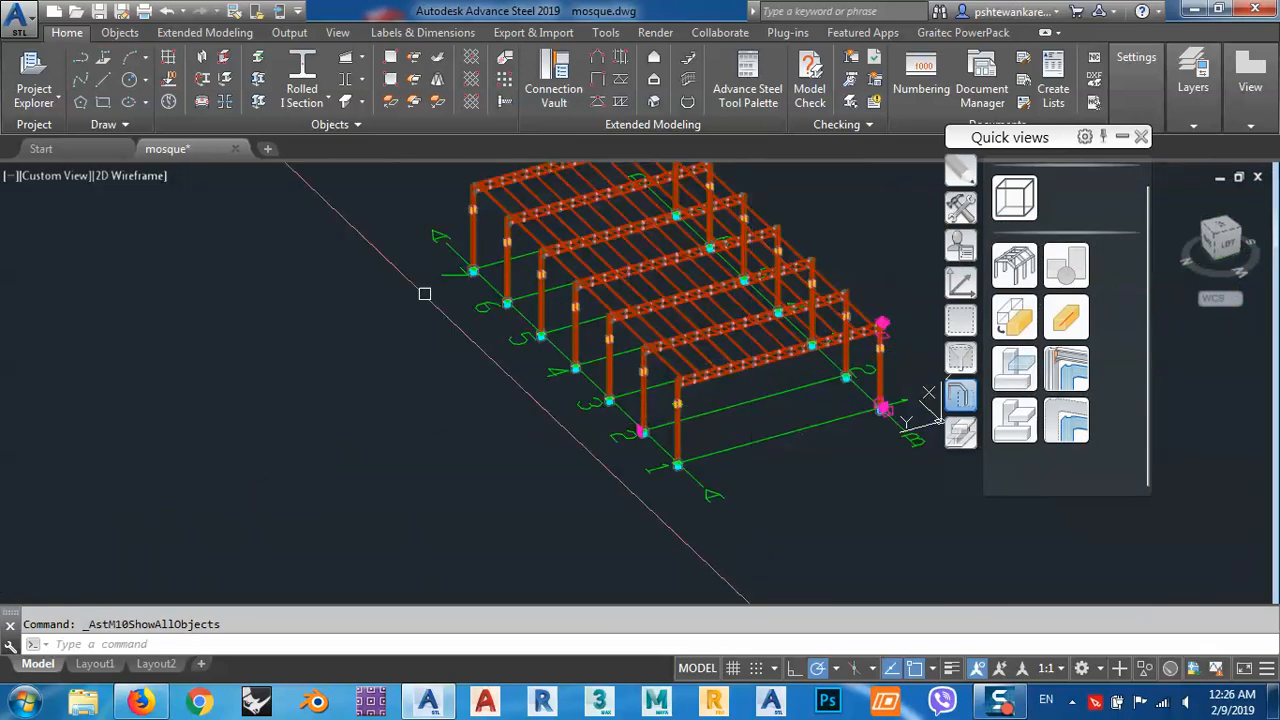
# Reopen the Model Browser, highlight part M1000, then select the two Truss Top Chord parts M1002 and M1003 together.
pyautogui.click(34, 96)
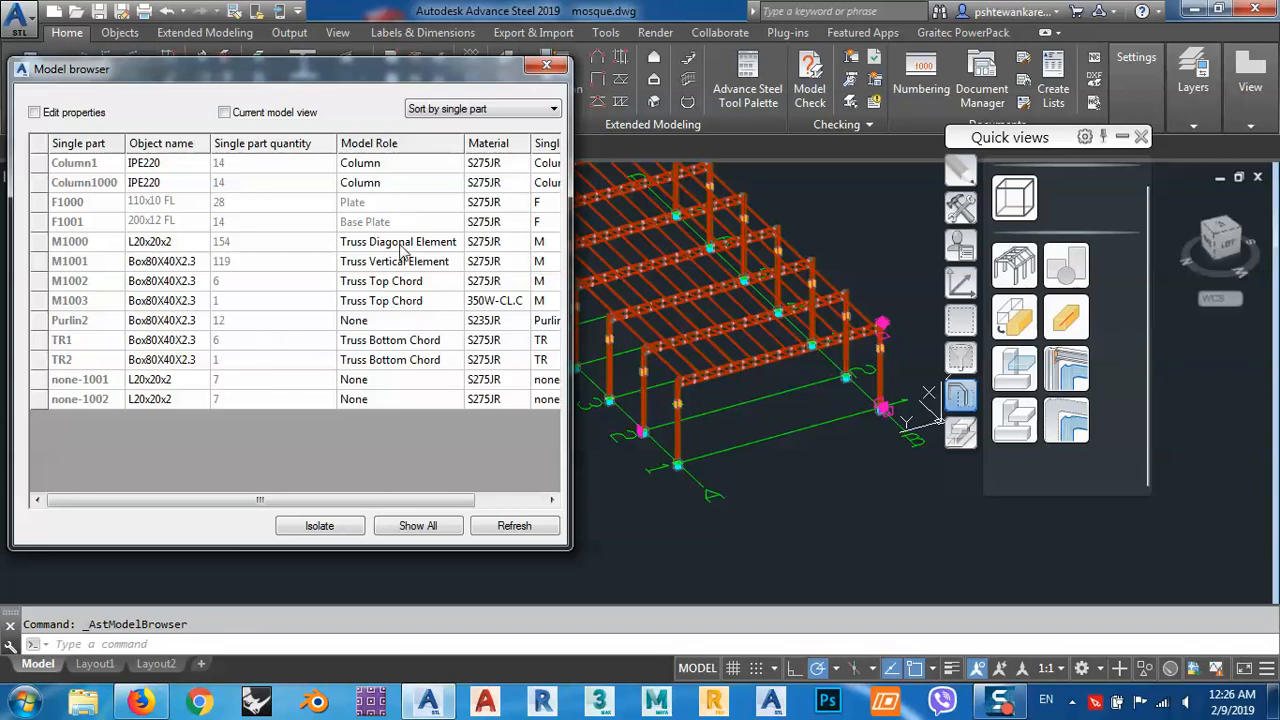
pyautogui.click(401, 243)
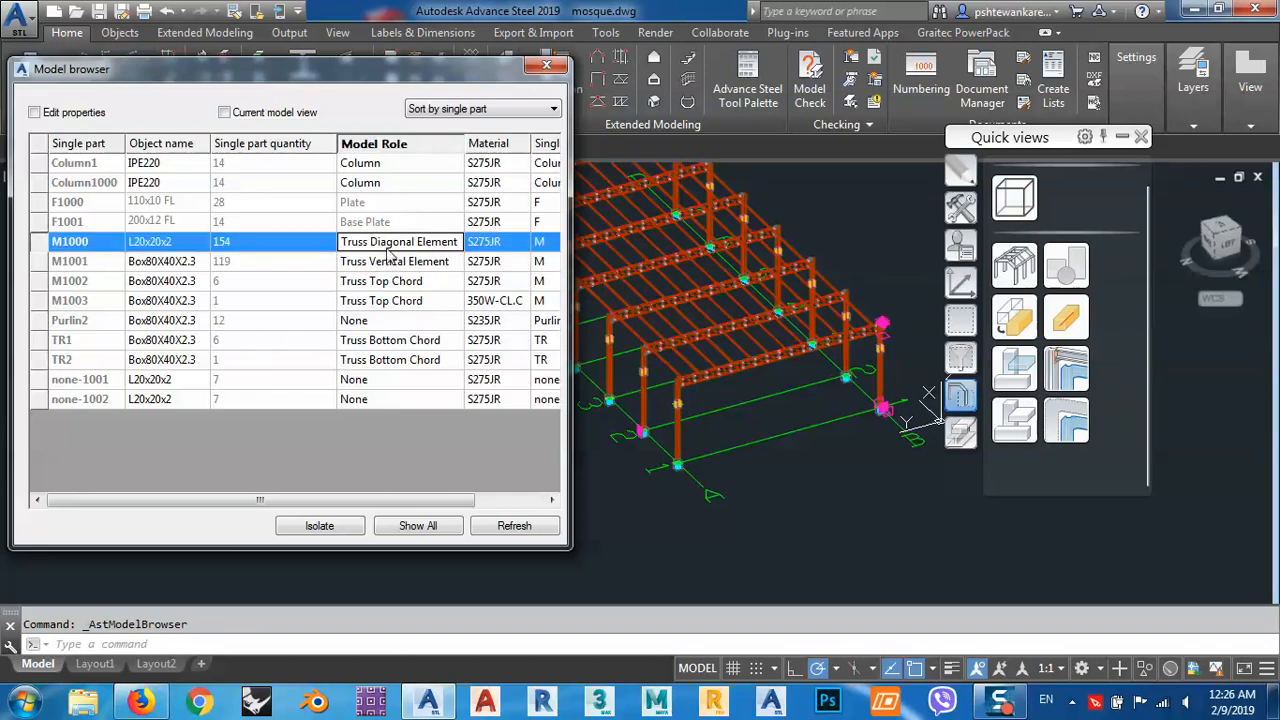
pyautogui.click(388, 283)
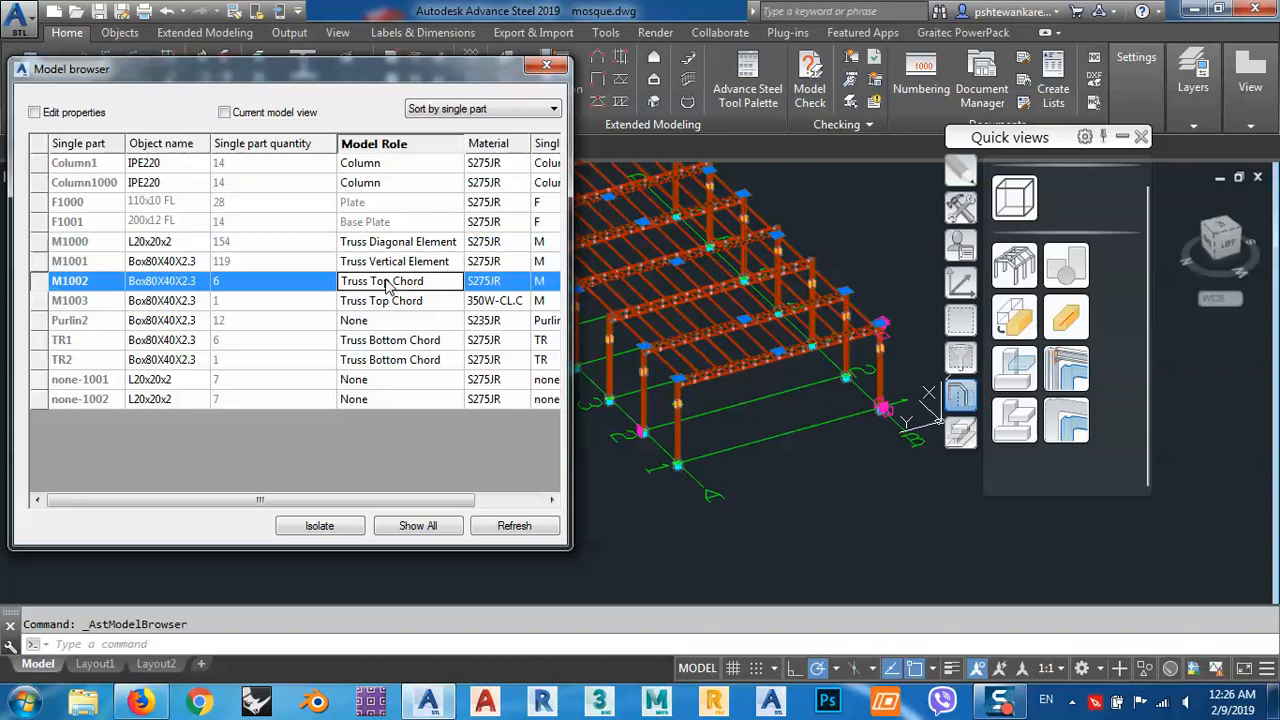
pyautogui.keyDown('ctrl'); pyautogui.click(389, 303); pyautogui.keyUp('ctrl')
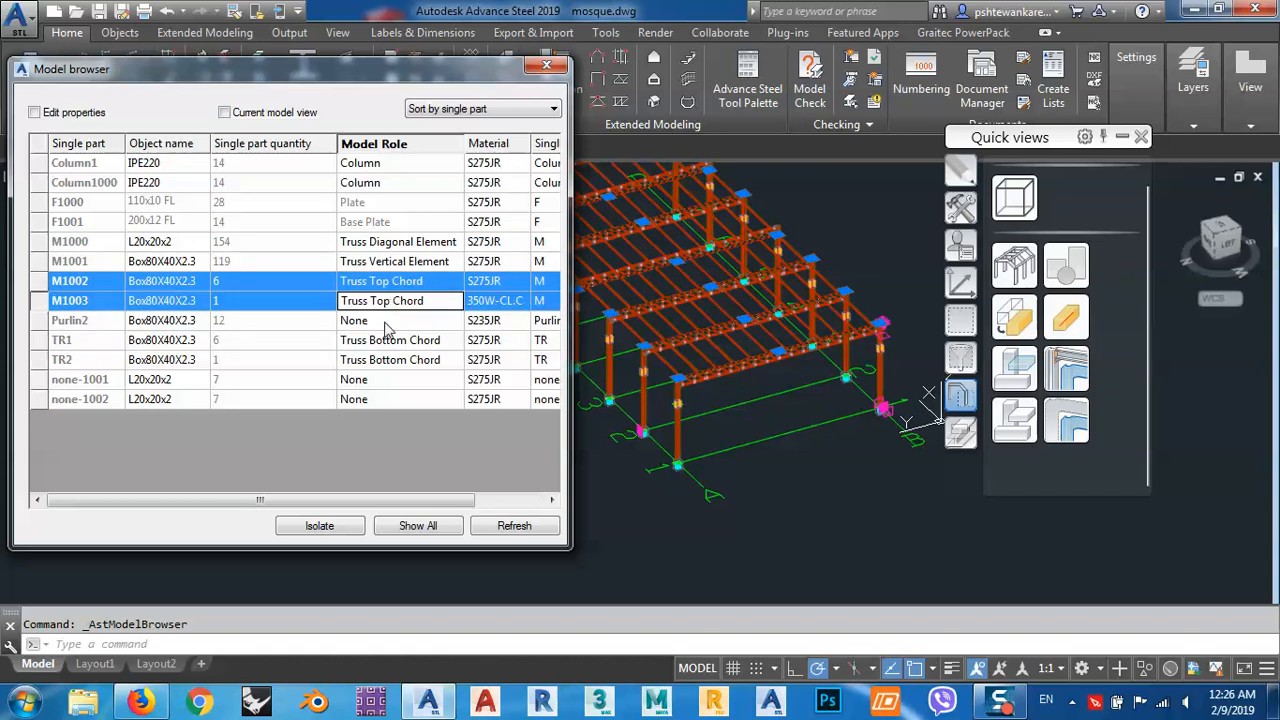
# Display only the objects selected in the Model Browser, inspect the isolated trusses, then close the browser and clear the selection.
pyautogui.click(1066, 420)
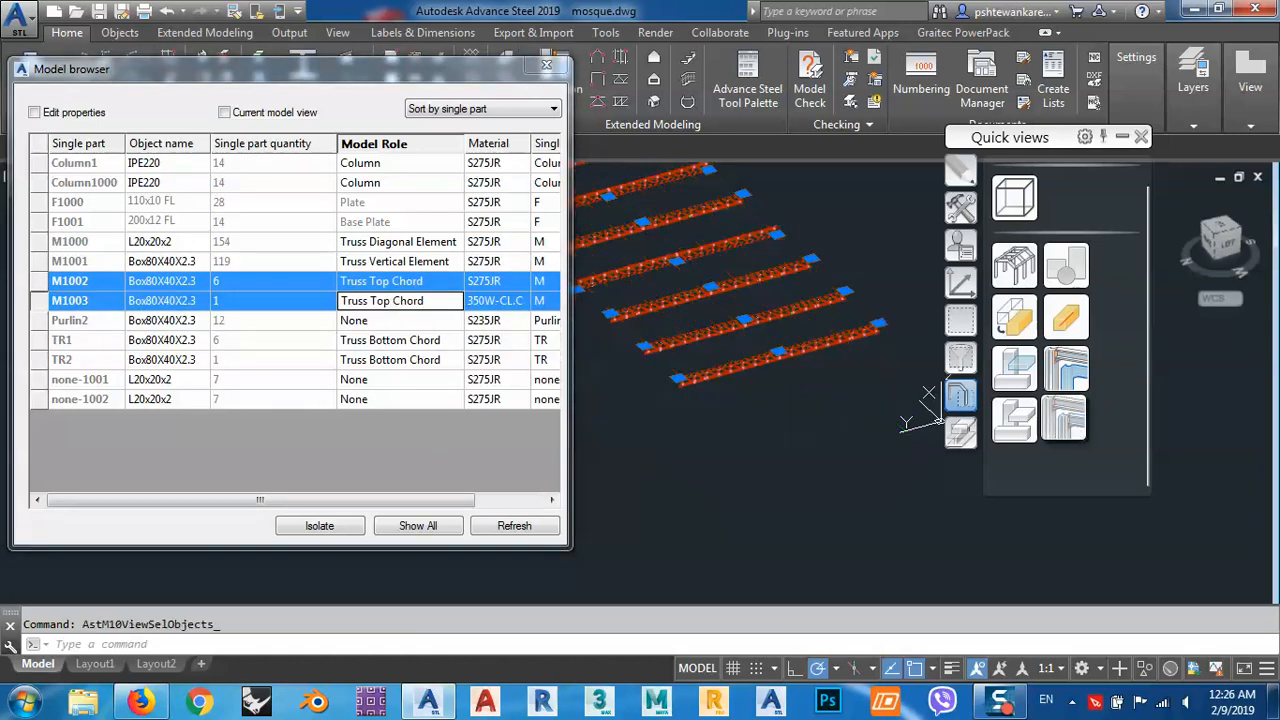
pyautogui.scroll(5, 720, 366)
pyautogui.scroll(6, 871, 298)
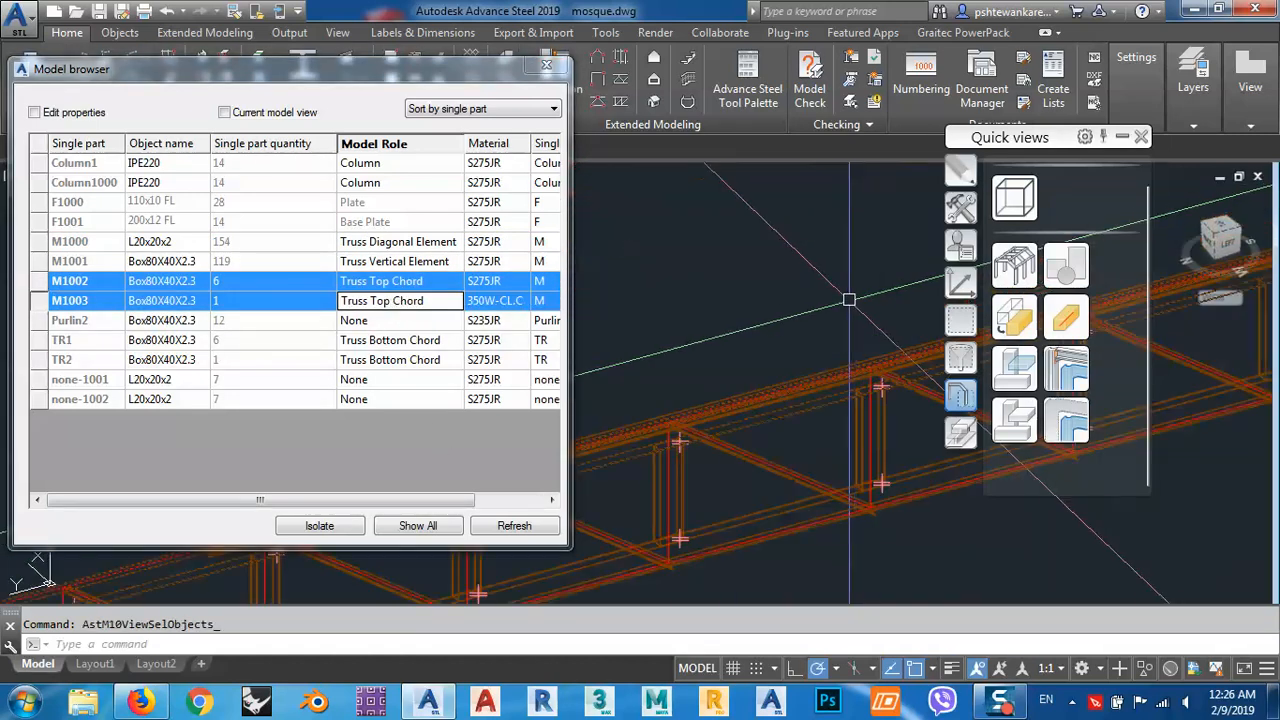
pyautogui.moveTo(849, 298); pyautogui.dragTo(689, 299, button='middle')
pyautogui.scroll(-8, 689, 299)
pyautogui.scroll(3, 699, 240)
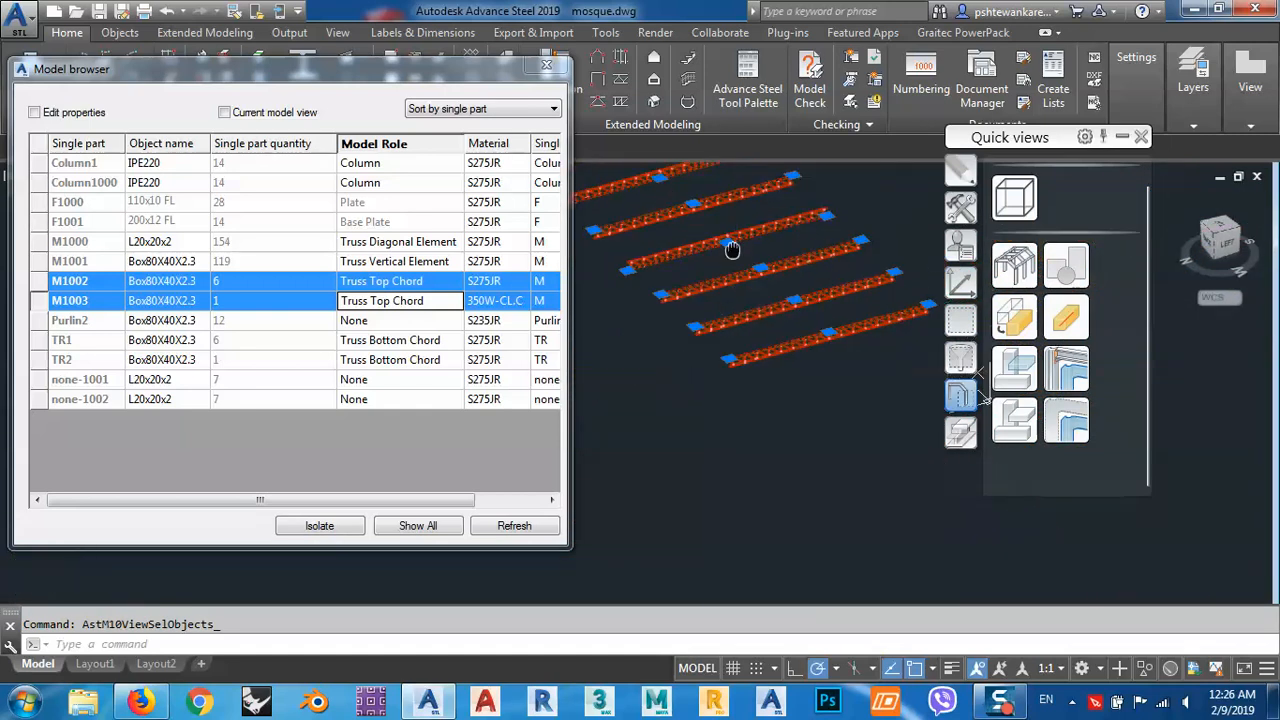
pyautogui.click(548, 68)
pyautogui.press('Escape')
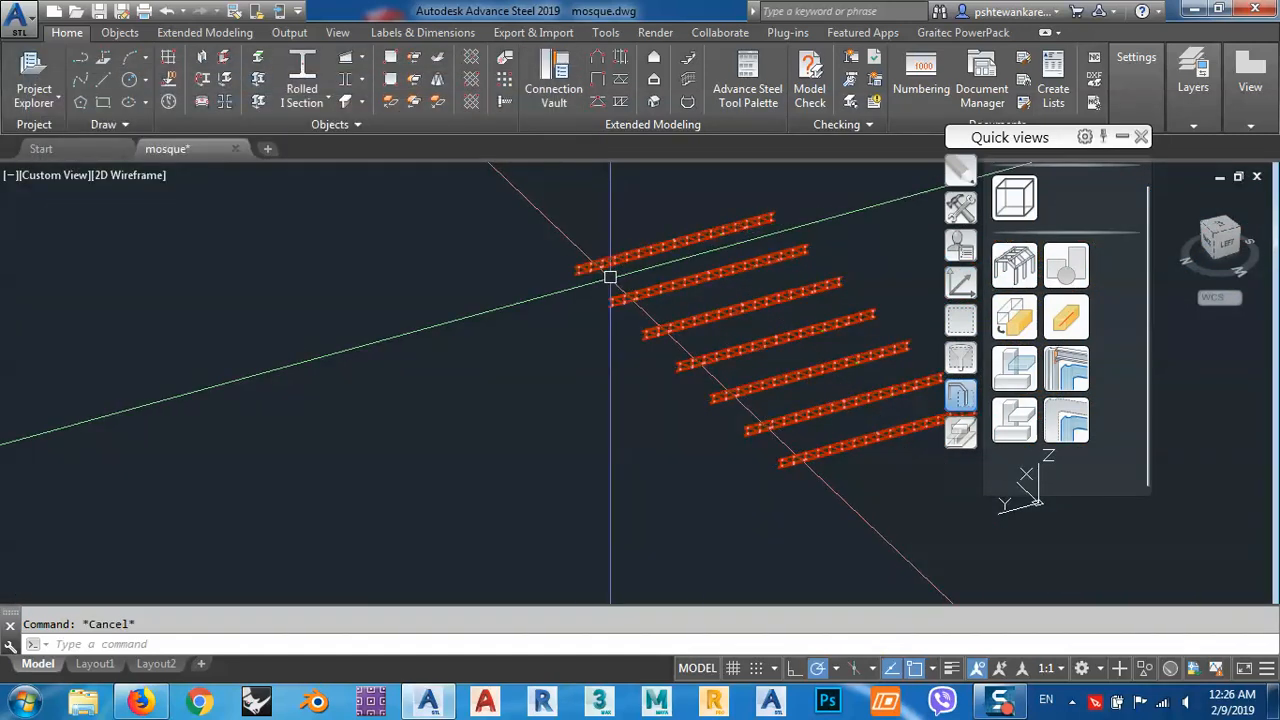
pyautogui.moveTo(802, 340); pyautogui.dragTo(698, 369, button='middle')
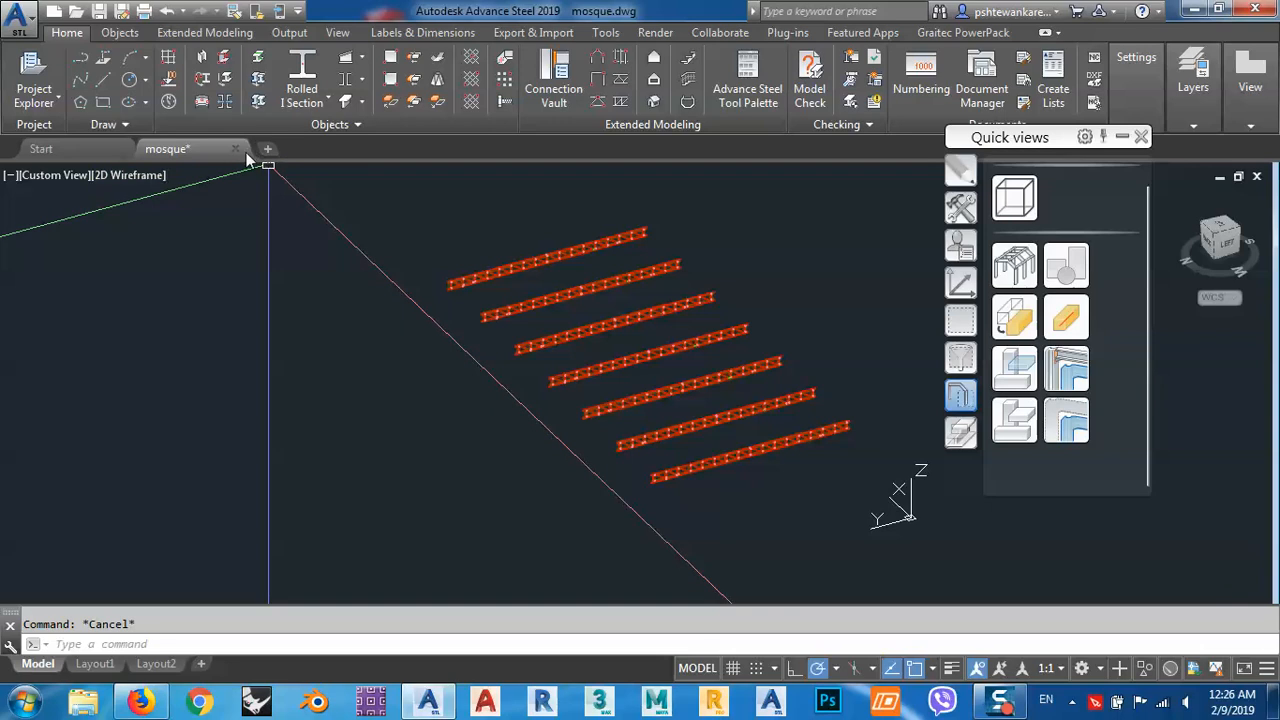
# Show all objects again and place a freestanding vertical rolled I section beside the structure.
pyautogui.click(1015, 265)
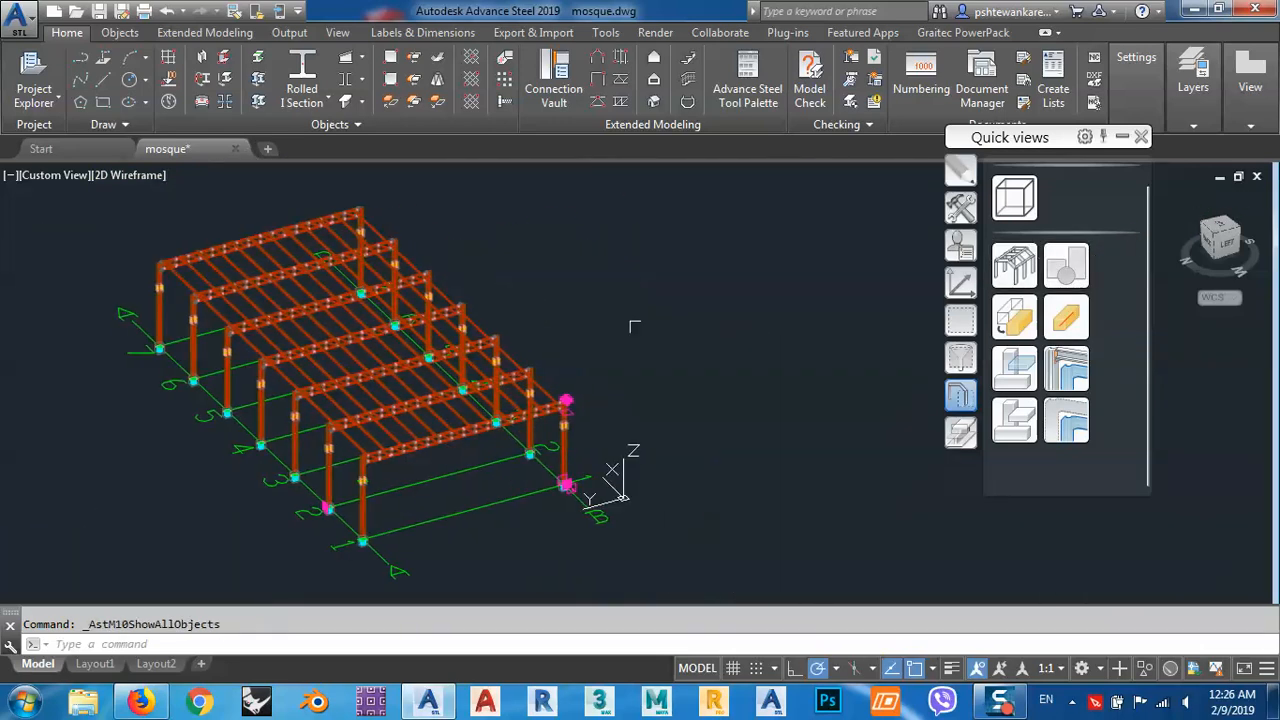
pyautogui.moveTo(633, 325); pyautogui.dragTo(485, 327, button='middle')
pyautogui.click(302, 70)
pyautogui.click(715, 465)
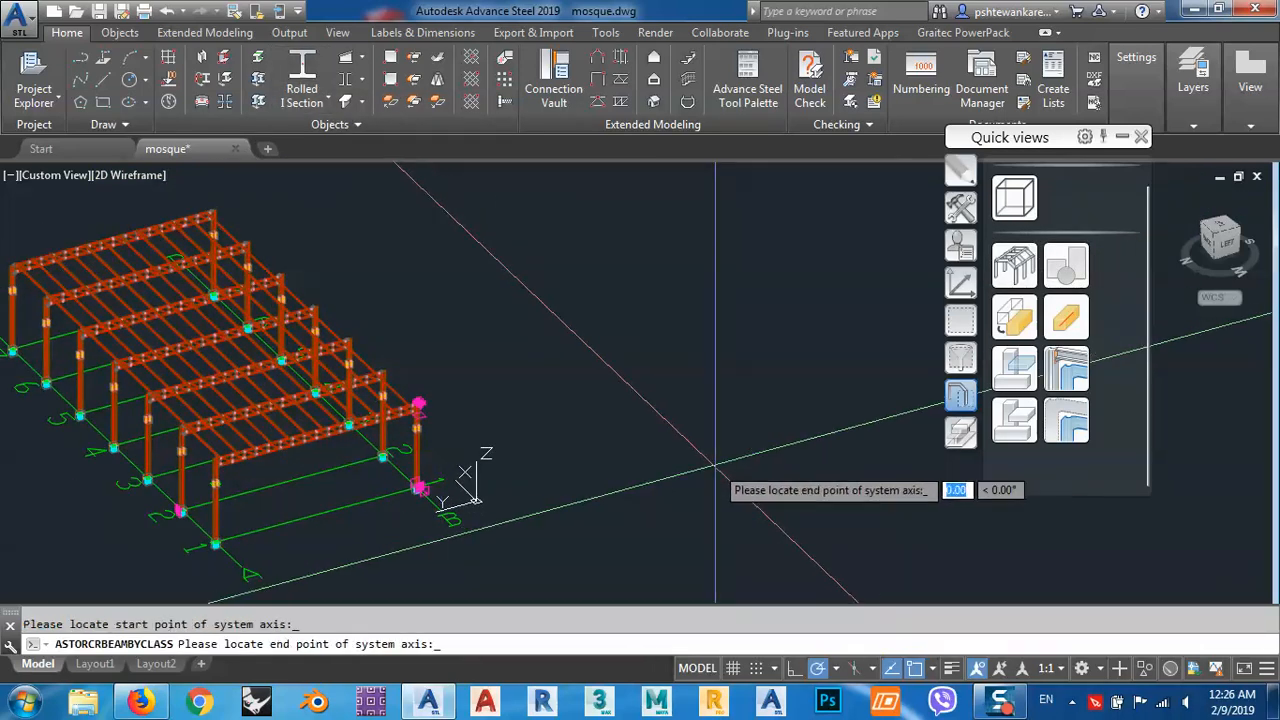
pyautogui.click(713, 362)
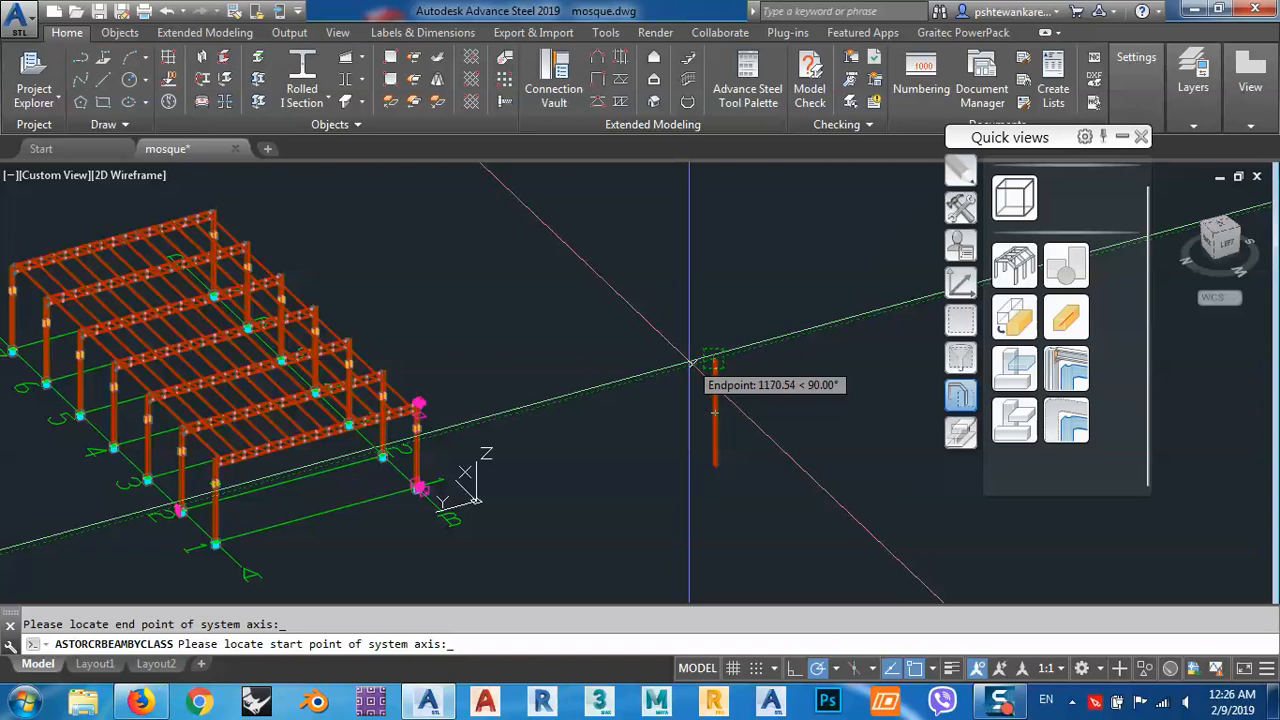
pyautogui.press('Return')
pyautogui.click(1154, 57)
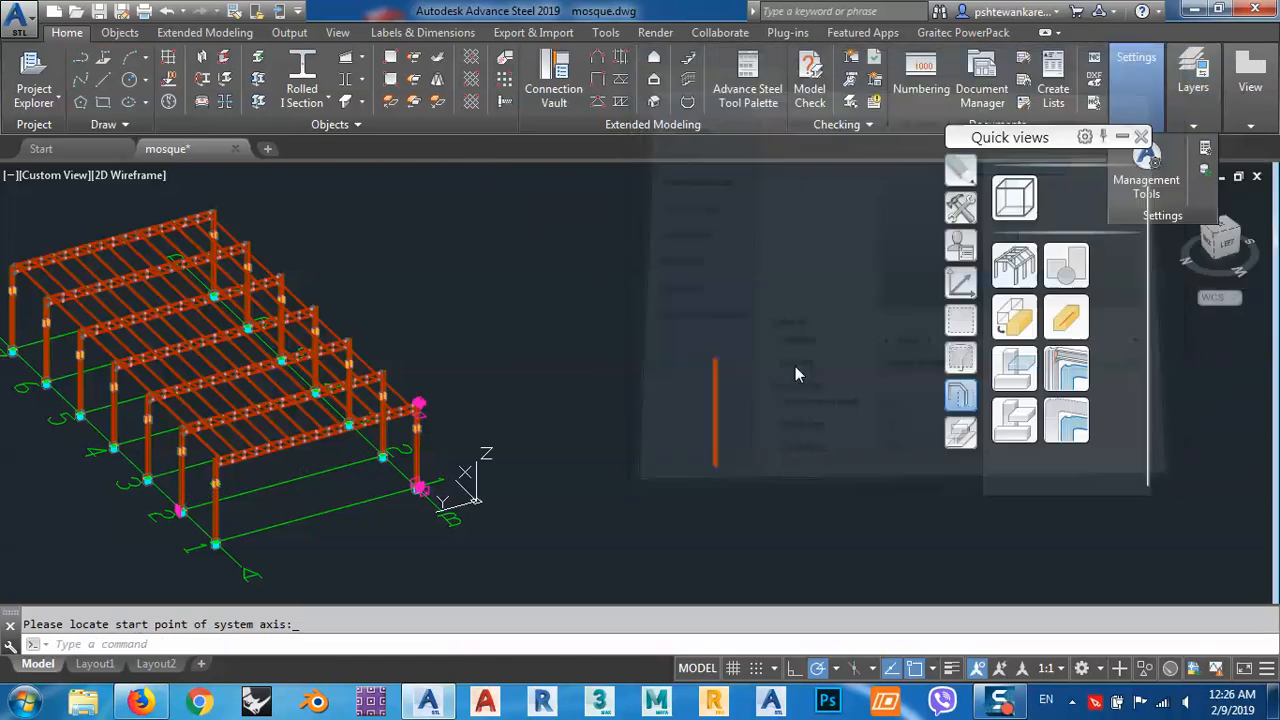
# Try to stretch the upper end of the new vertical I section downward along its axis.
pyautogui.scroll(6, 700, 337)
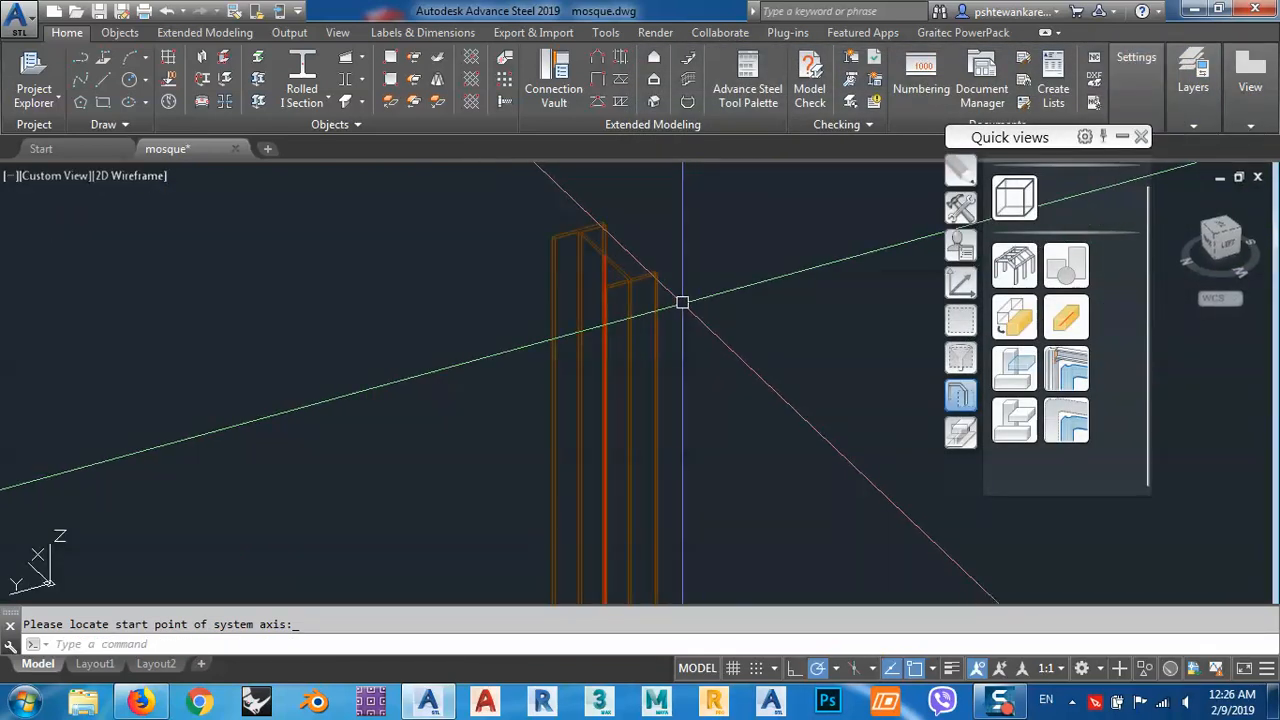
pyautogui.scroll(-5, 682, 302)
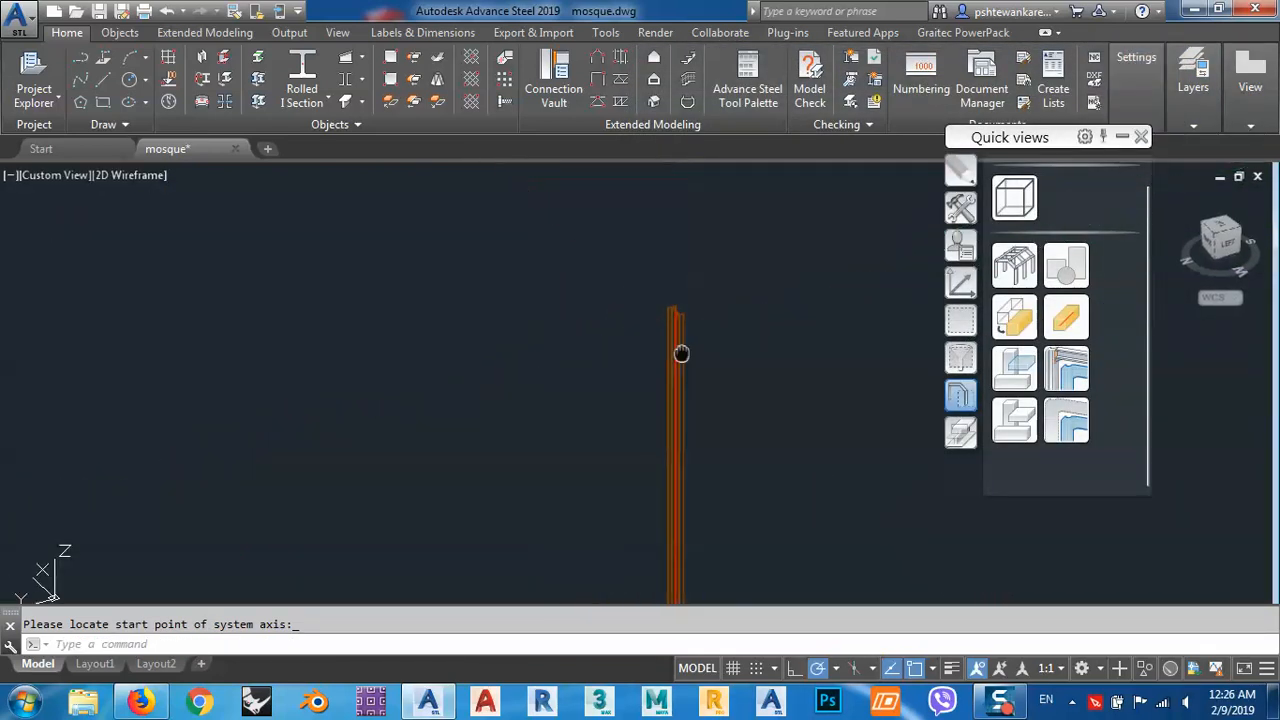
pyautogui.press('Escape')
pyautogui.scroll(4, 687, 360)
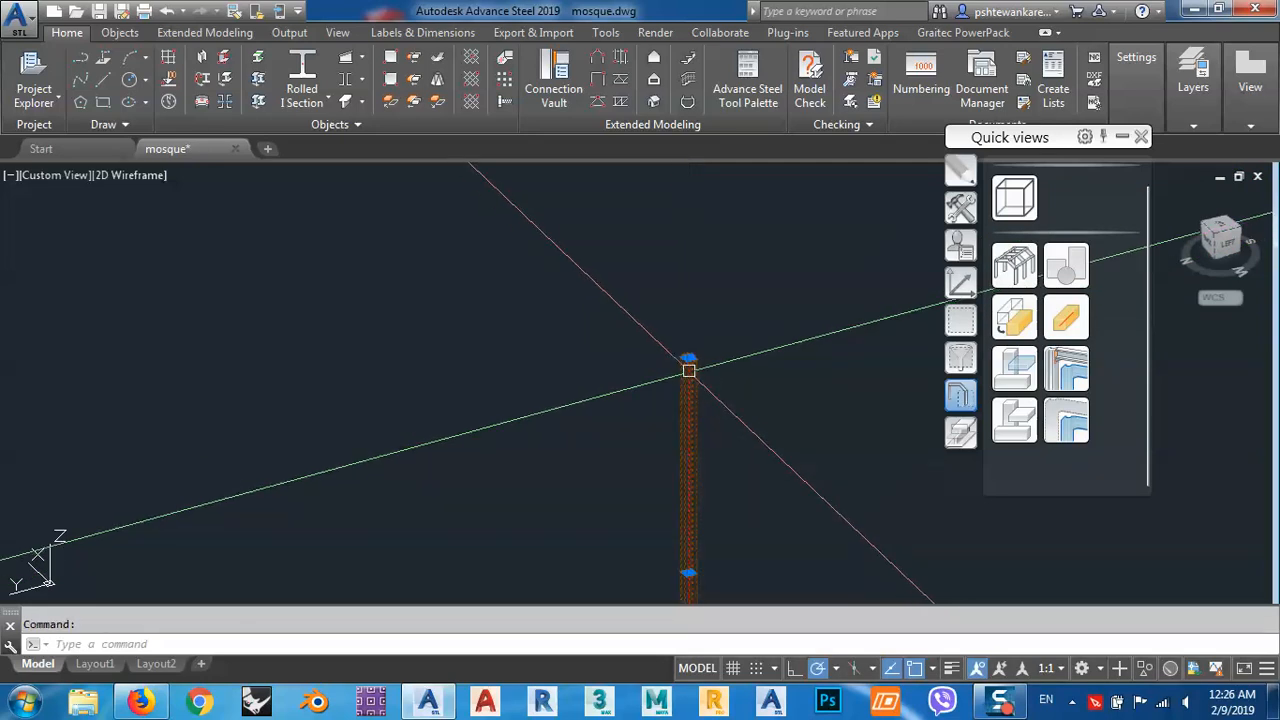
pyautogui.scroll(-4, 684, 321)
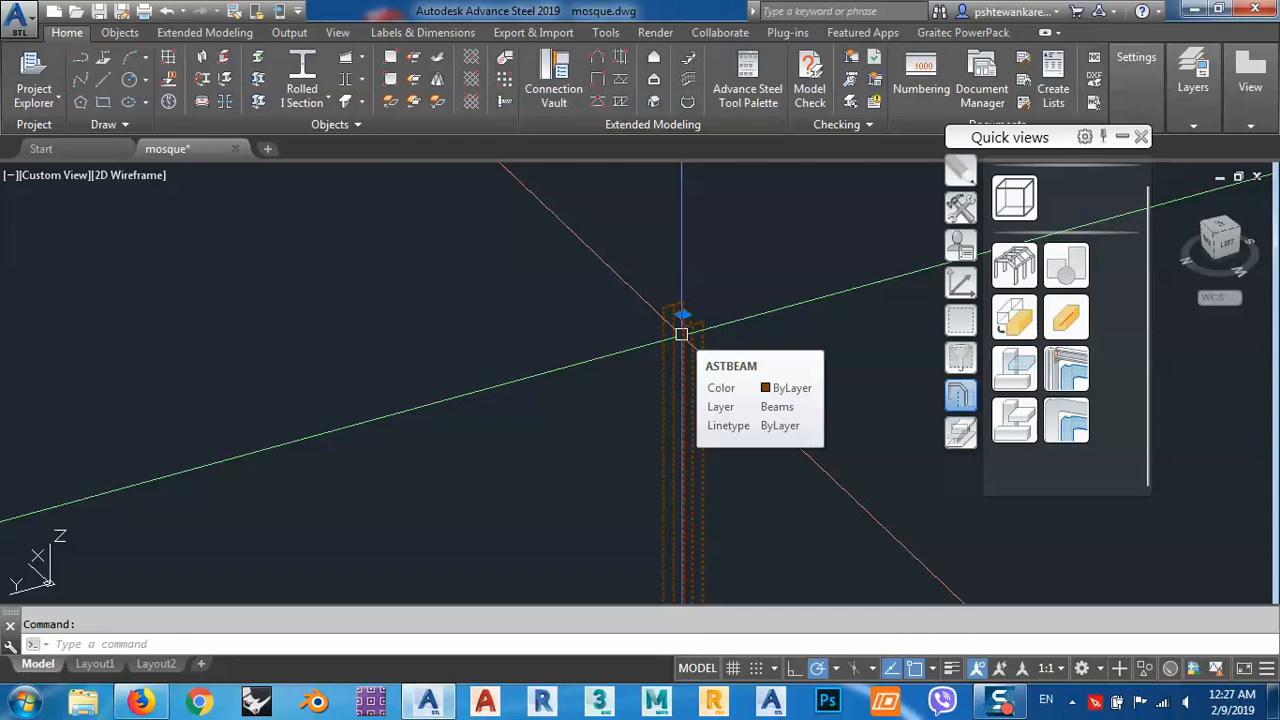
pyautogui.keyDown('shift'); pyautogui.moveTo(717, 343); pyautogui.dragTo(650, 271, button='middle'); pyautogui.keyUp('shift')
pyautogui.click(650, 271)
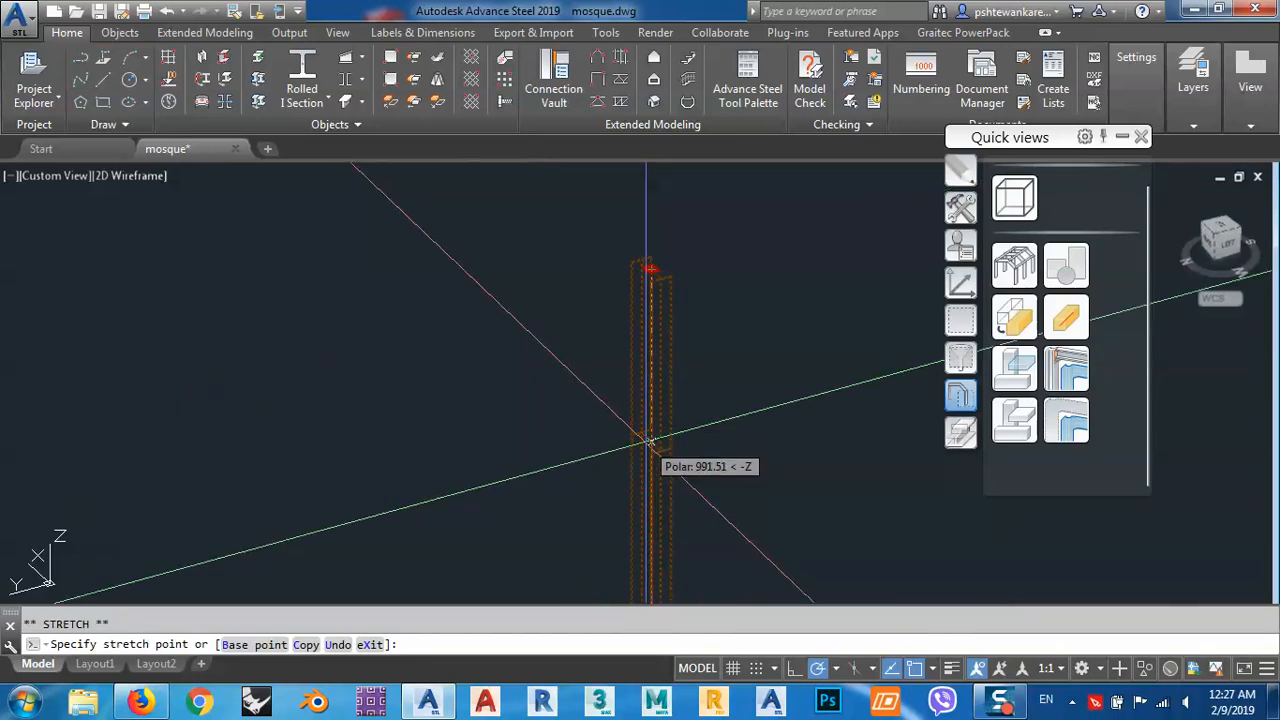
pyautogui.press('Escape')
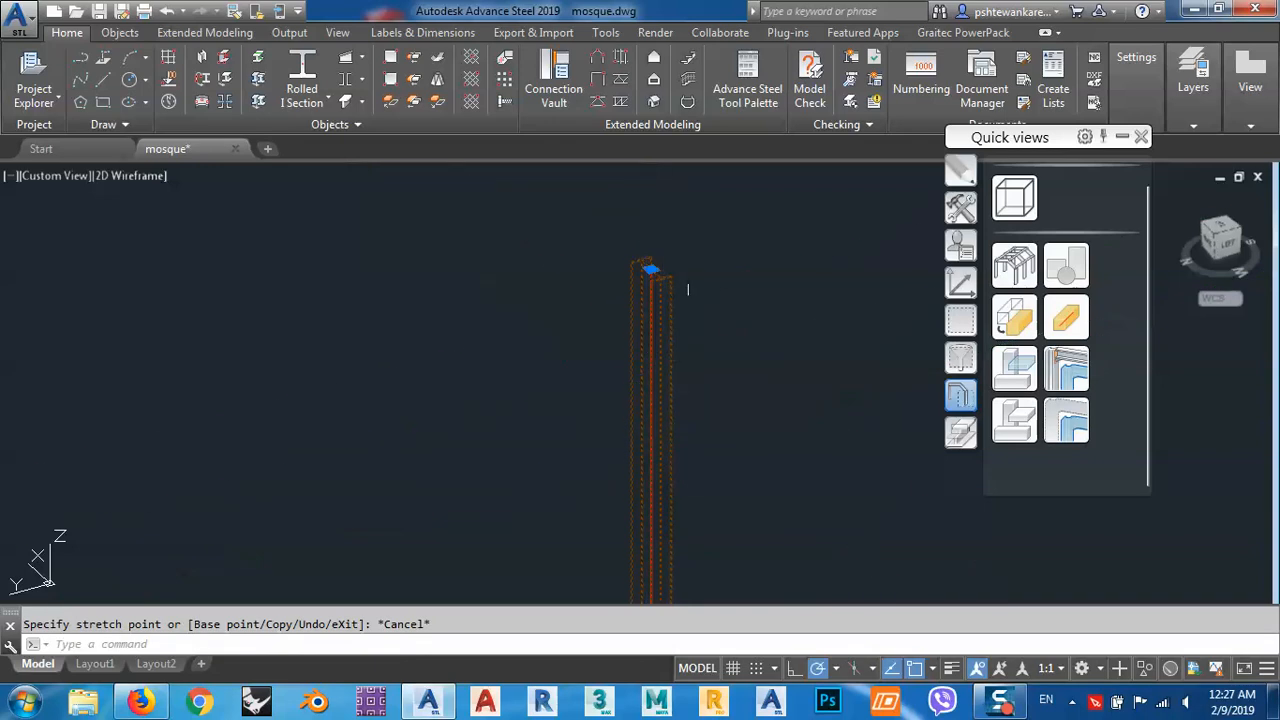
pyautogui.scroll(-4, 690, 289)
pyautogui.moveTo(708, 360); pyautogui.dragTo(708, 361, button='middle')
pyautogui.press('Escape')
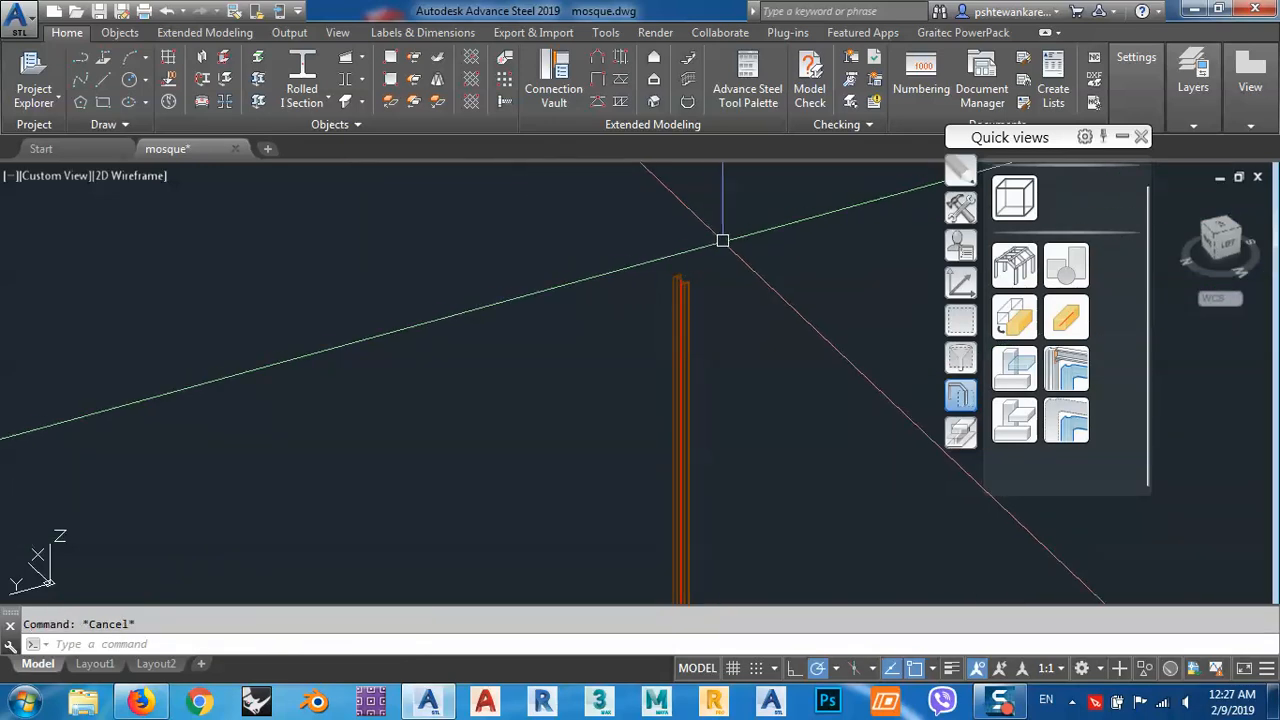
# Relocate the floating tool palette to the opposite side of the drawing area and switch it to the Features tools.
pyautogui.scroll(-5, 590, 285)
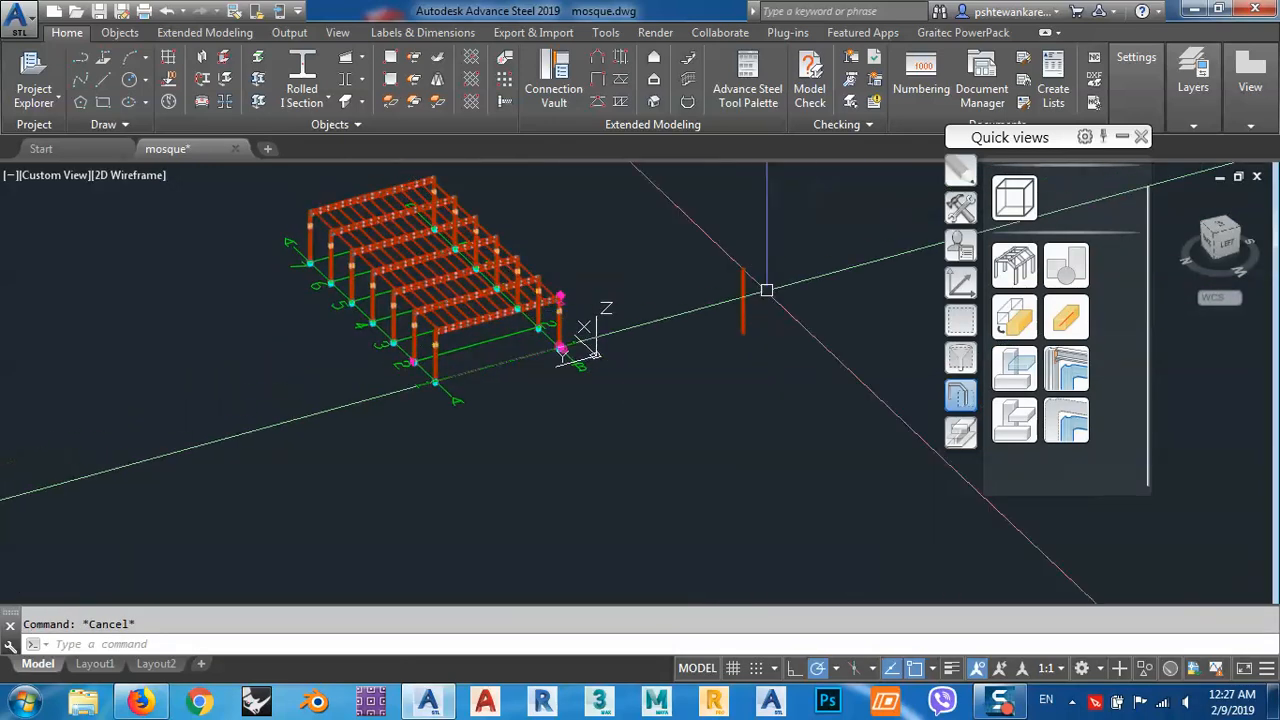
pyautogui.scroll(7, 740, 282)
pyautogui.keyDown('shift'); pyautogui.moveTo(732, 278); pyautogui.dragTo(677, 298, button='middle'); pyautogui.keyUp('shift')
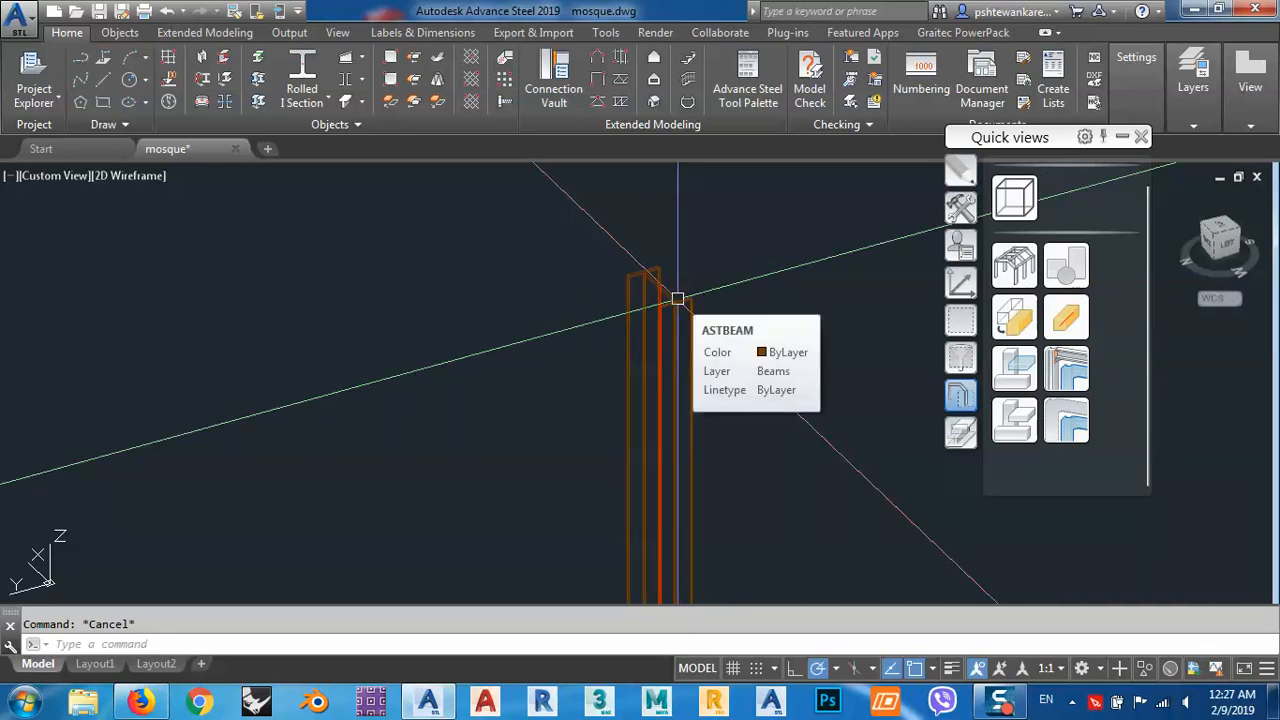
pyautogui.scroll(5, 677, 298)
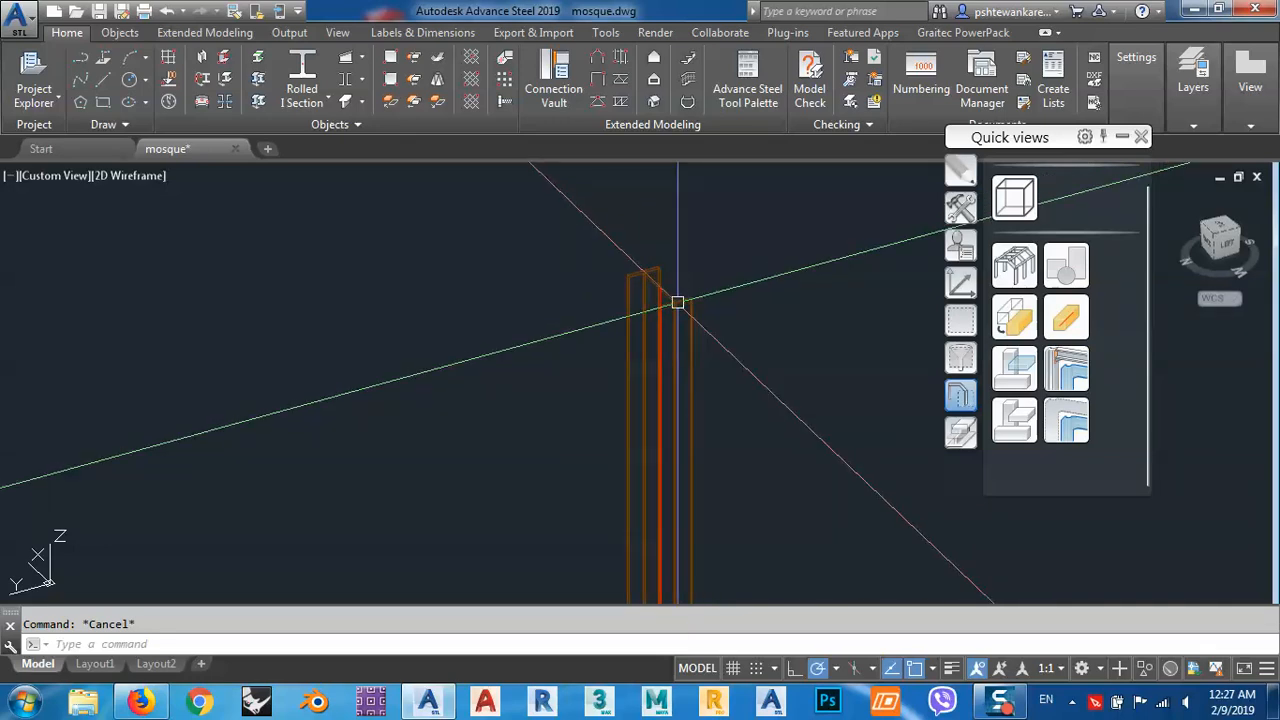
pyautogui.click(664, 303)
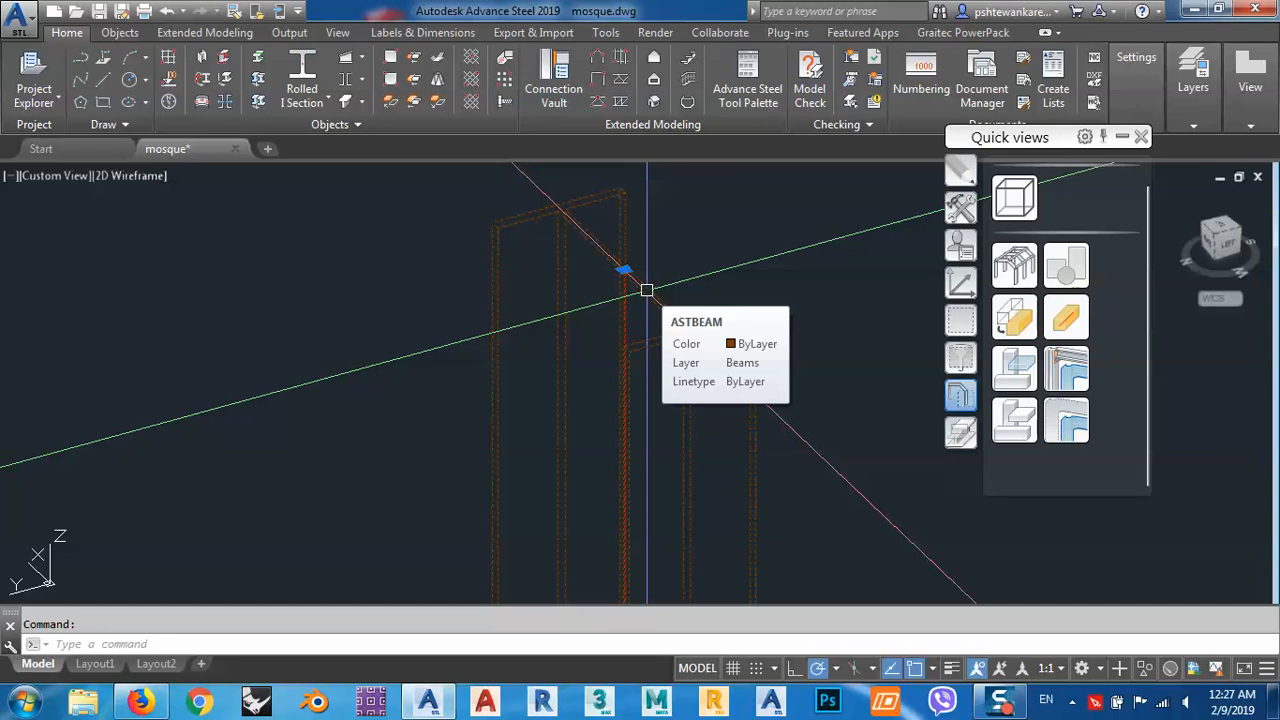
pyautogui.press('Escape')
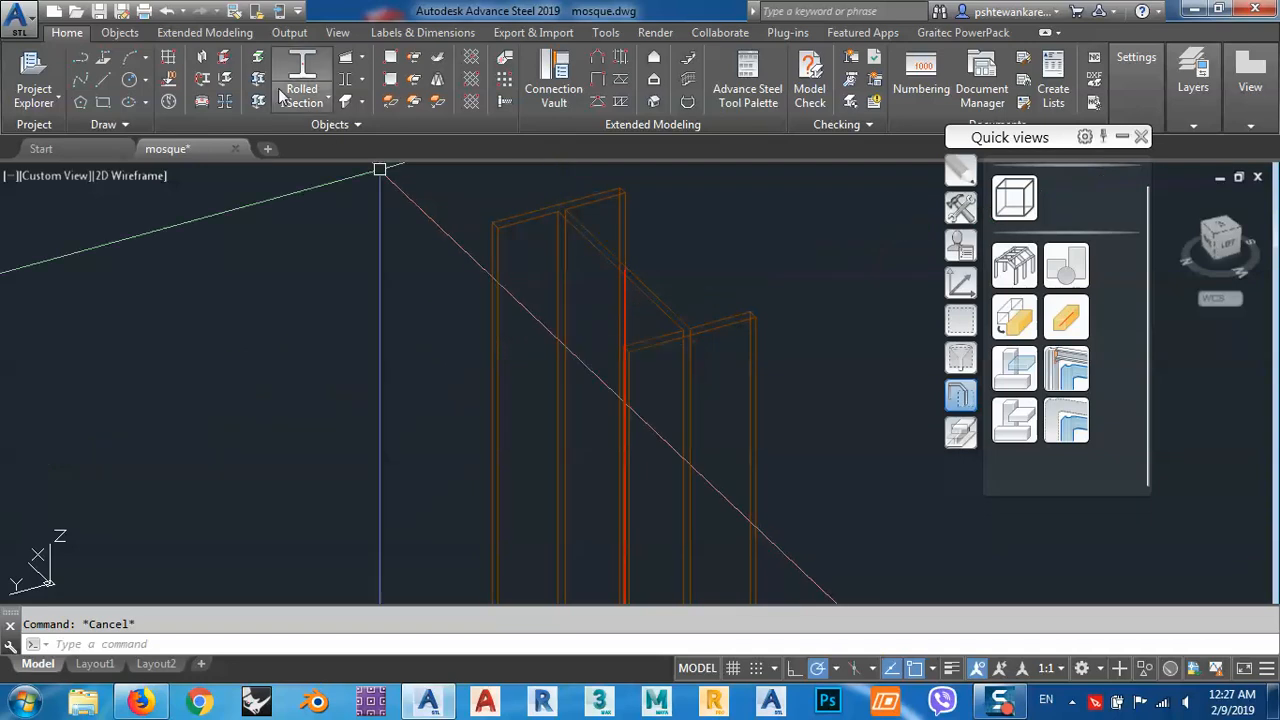
pyautogui.moveTo(1060, 139); pyautogui.dragTo(236, 189)
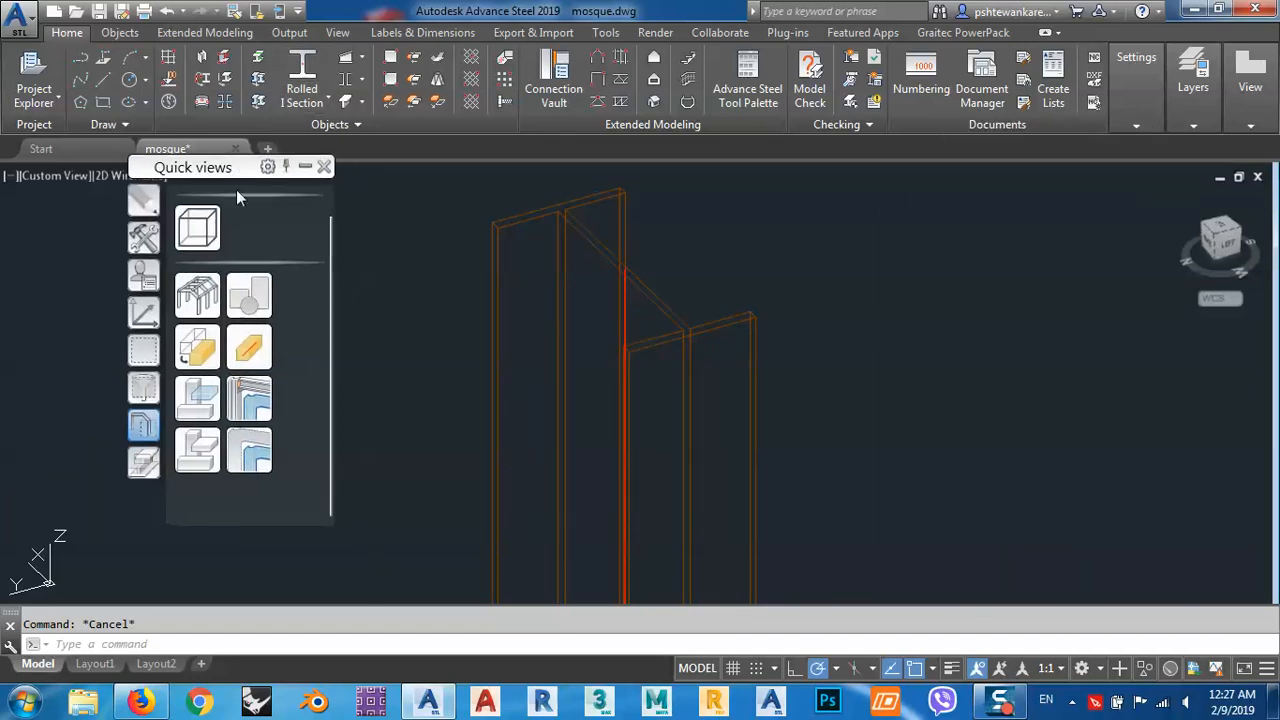
pyautogui.click(143, 463)
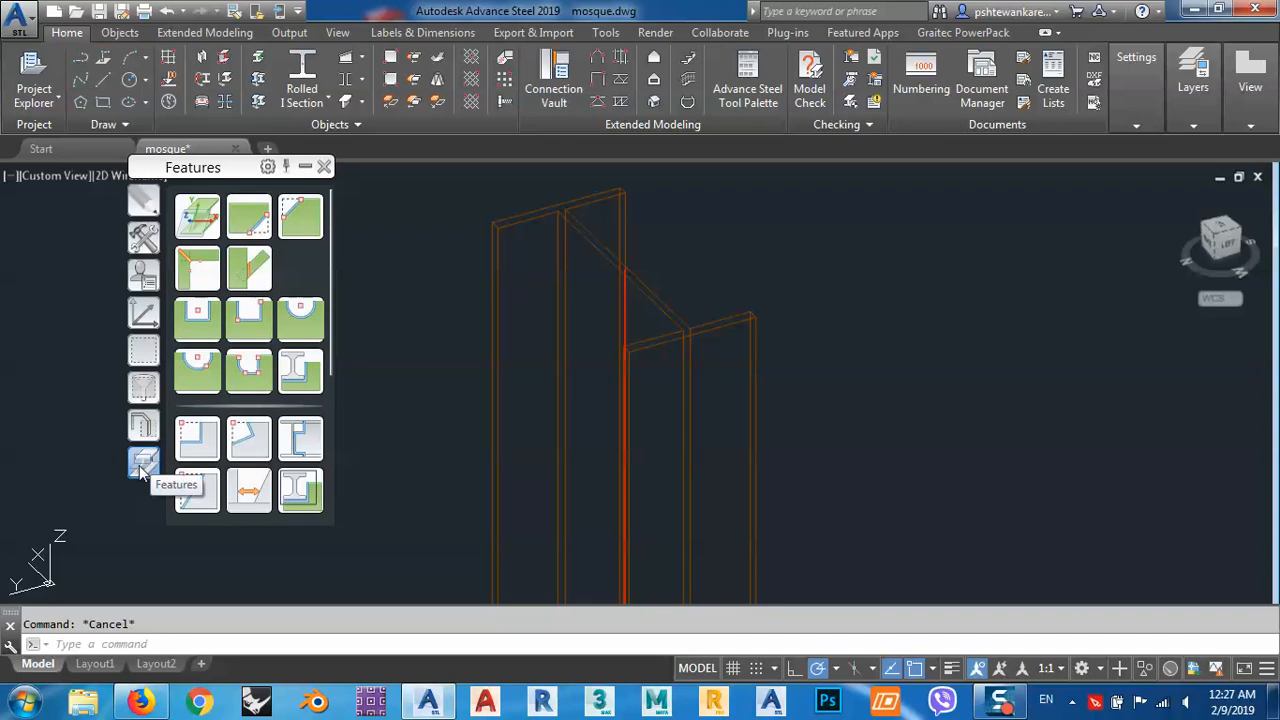
# Apply the Shorten feature to the new vertical I section at its upper end with a Reference value of 1000.
pyautogui.click(197, 490)
pyautogui.click(686, 330)
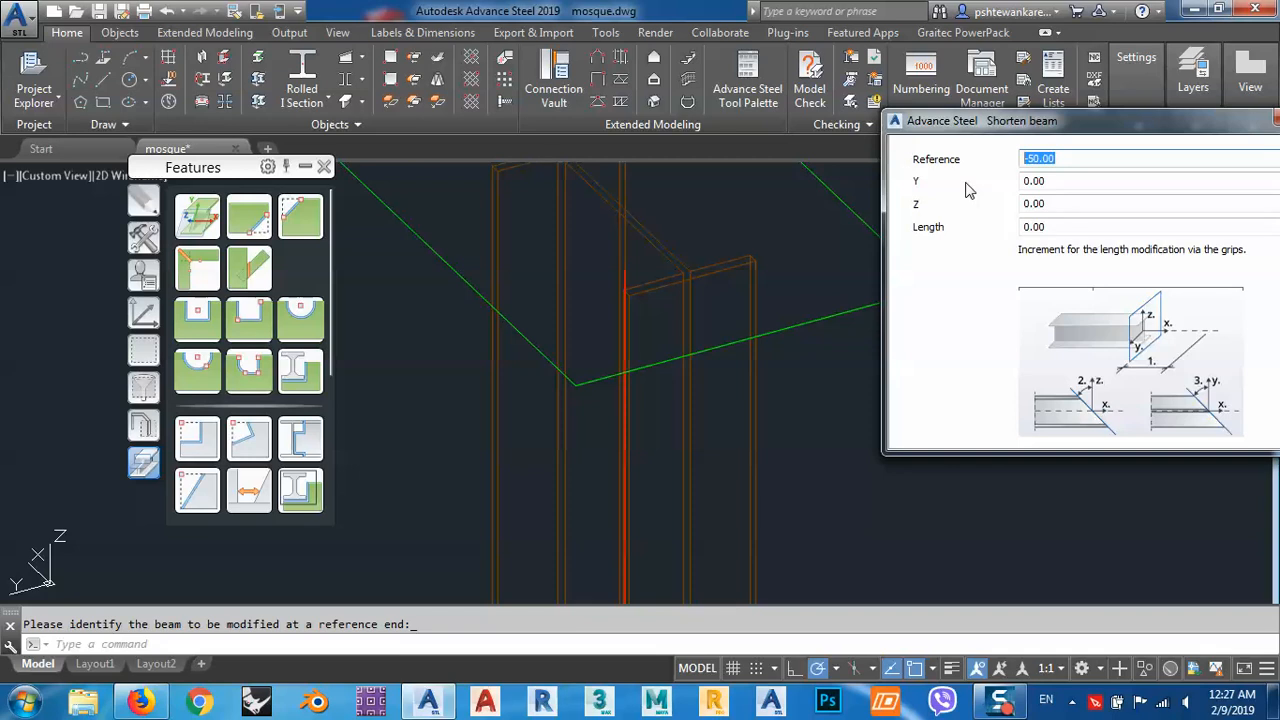
pyautogui.write('10')
pyautogui.press('Return')
pyautogui.click(808, 306)
pyautogui.scroll(-3, 808, 306)
pyautogui.scroll(-5, 620, 306)
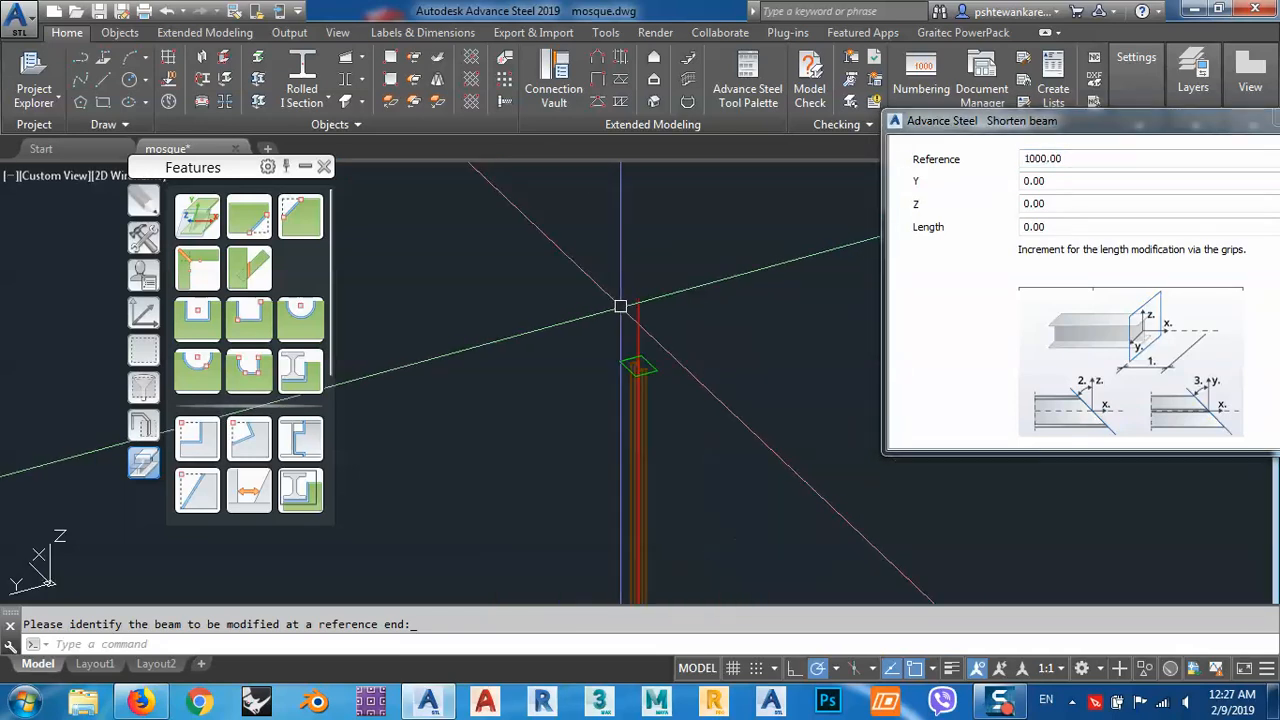
pyautogui.scroll(3, 620, 306)
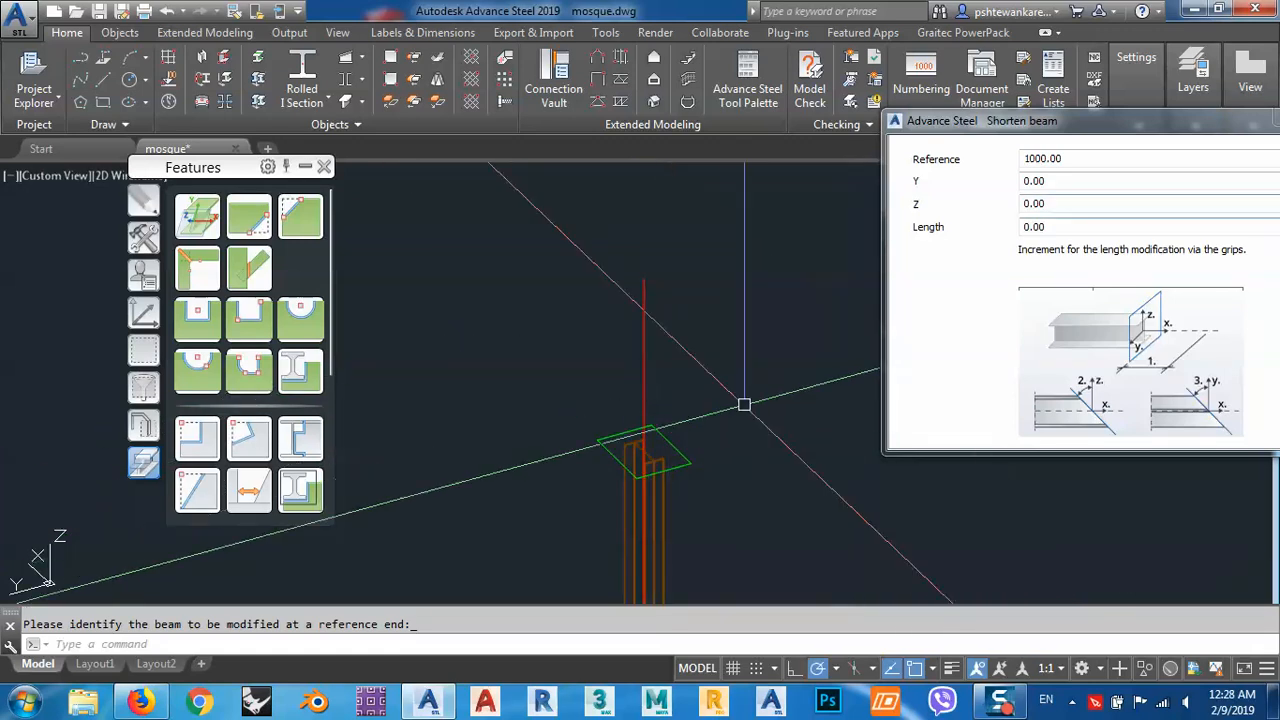
pyautogui.moveTo(719, 424); pyautogui.dragTo(653, 345, button='middle')
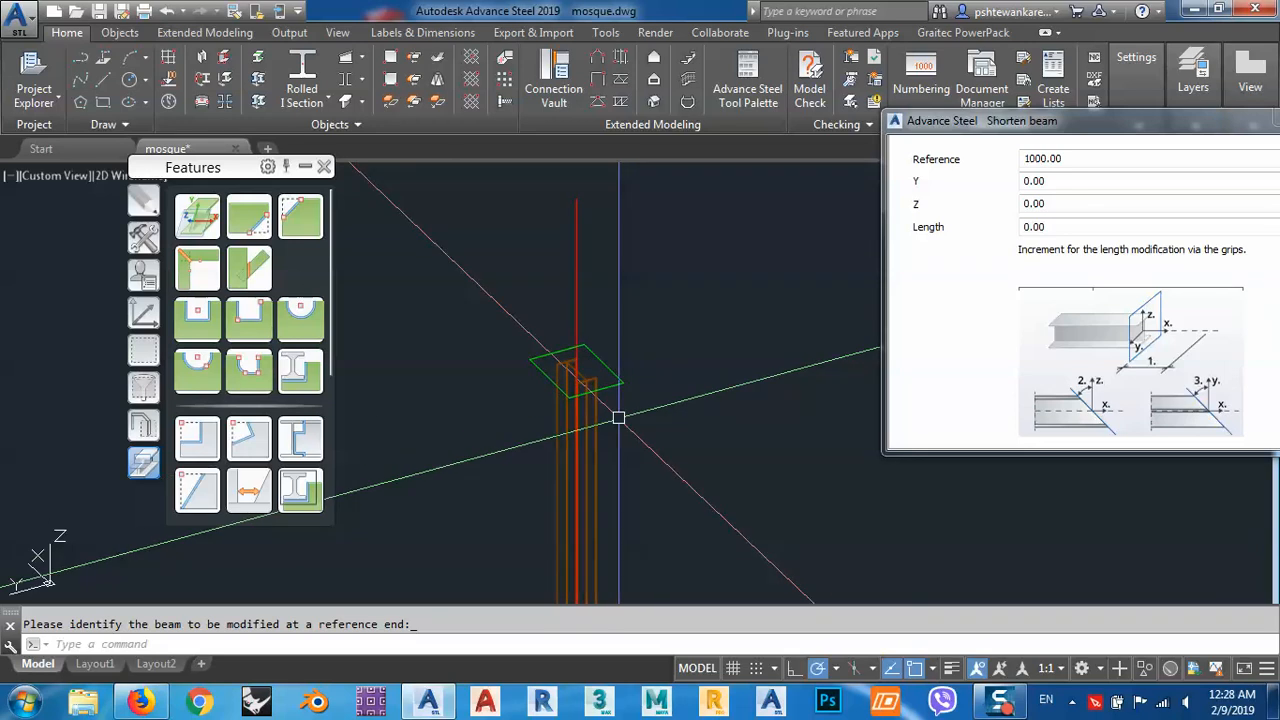
# Set the Shorten feature's Y angle to 50 on the vertical I section's upper end.
pyautogui.keyDown('shift'); pyautogui.moveTo(619, 424); pyautogui.dragTo(758, 390, button='middle'); pyautogui.keyUp('shift')
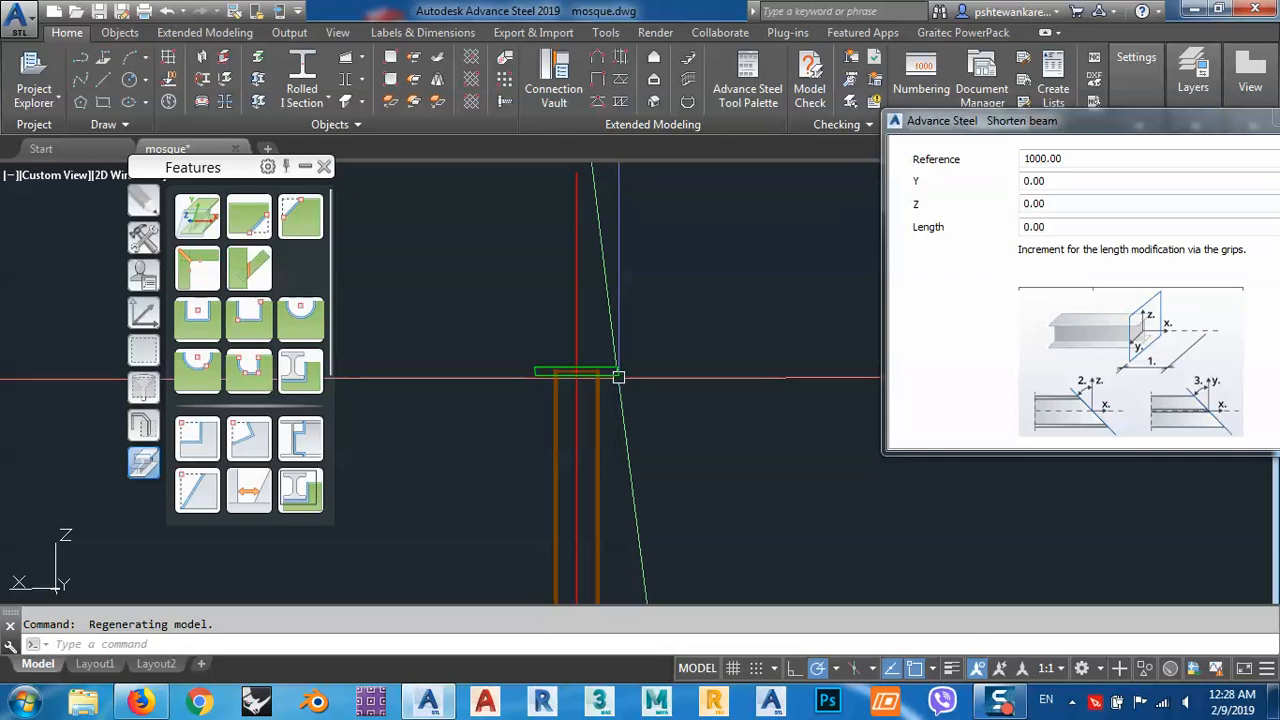
pyautogui.click(1096, 183)
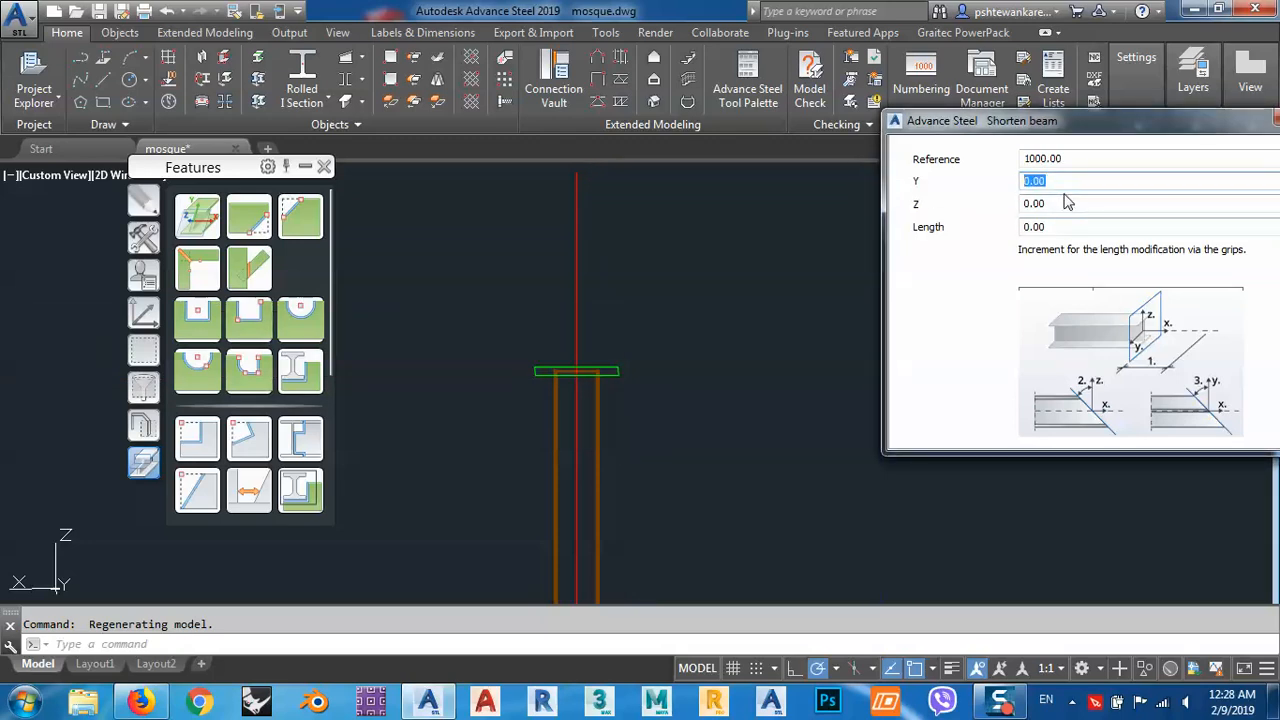
pyautogui.write('50')
pyautogui.press('Return')
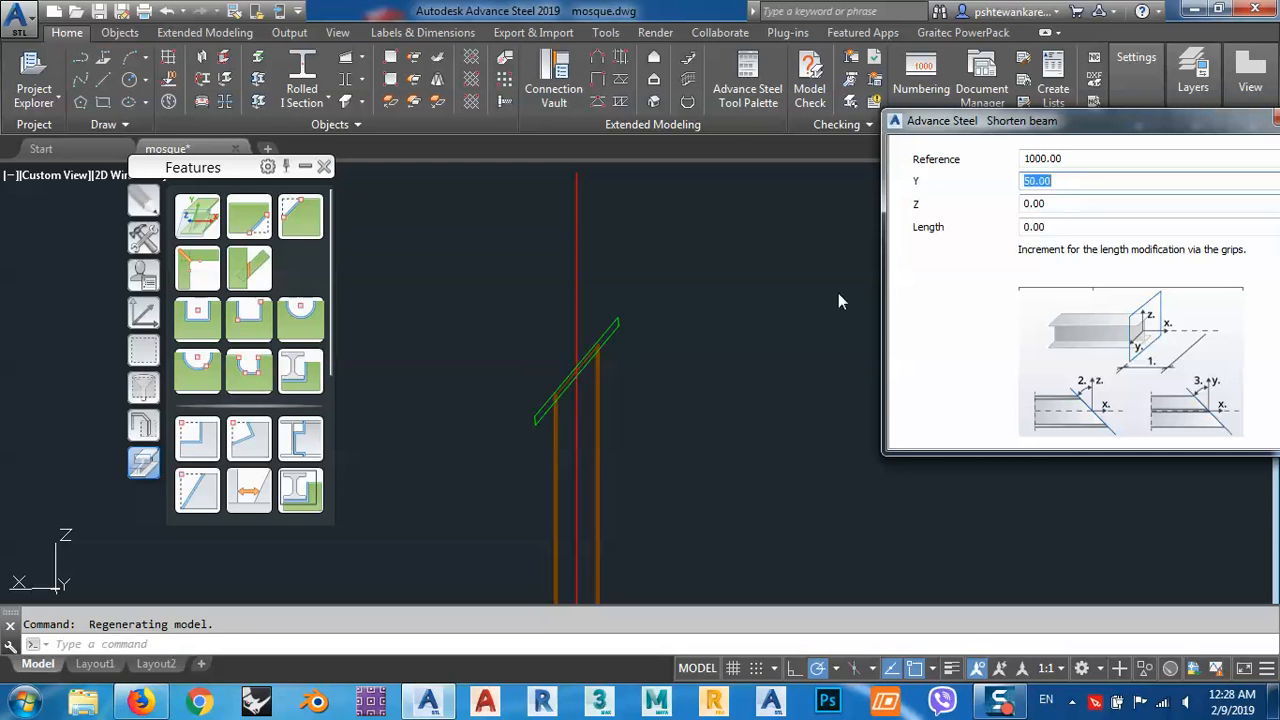
# Set the Shorten feature's Z angle to 50 and check the resulting double-angled cut on the column's upper end.
pyautogui.click(1085, 203)
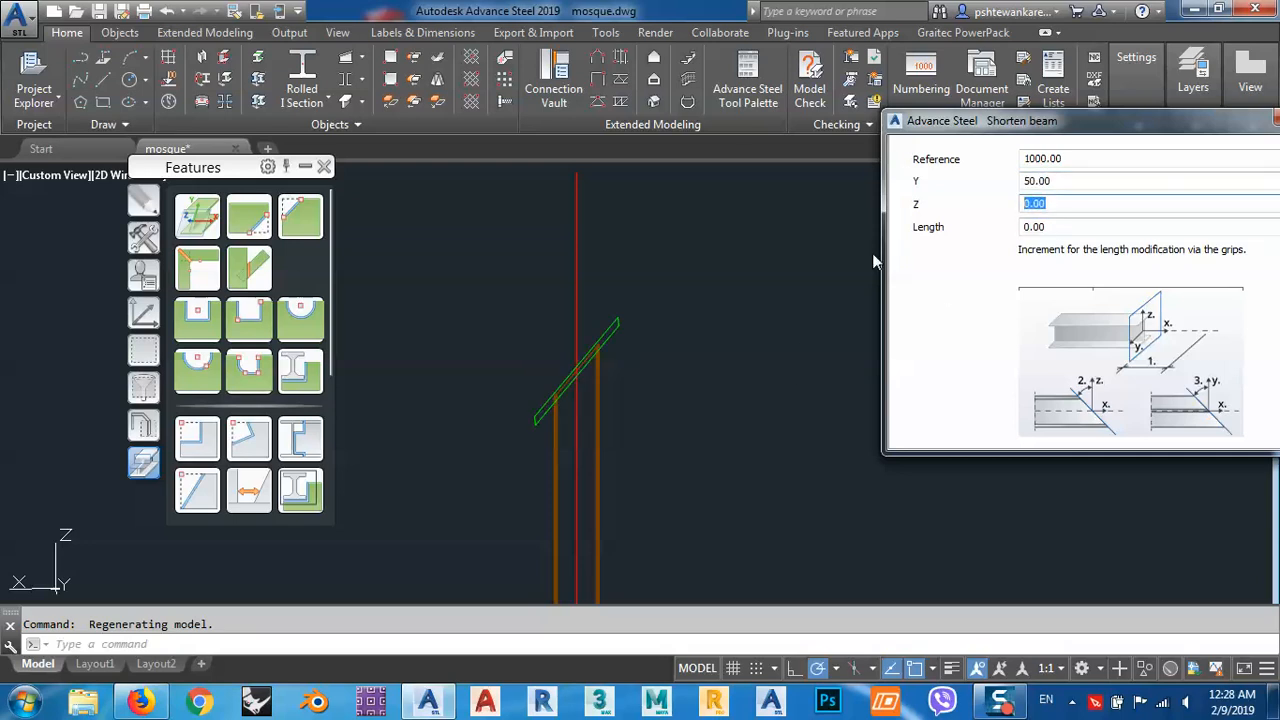
pyautogui.write('50')
pyautogui.press('Return')
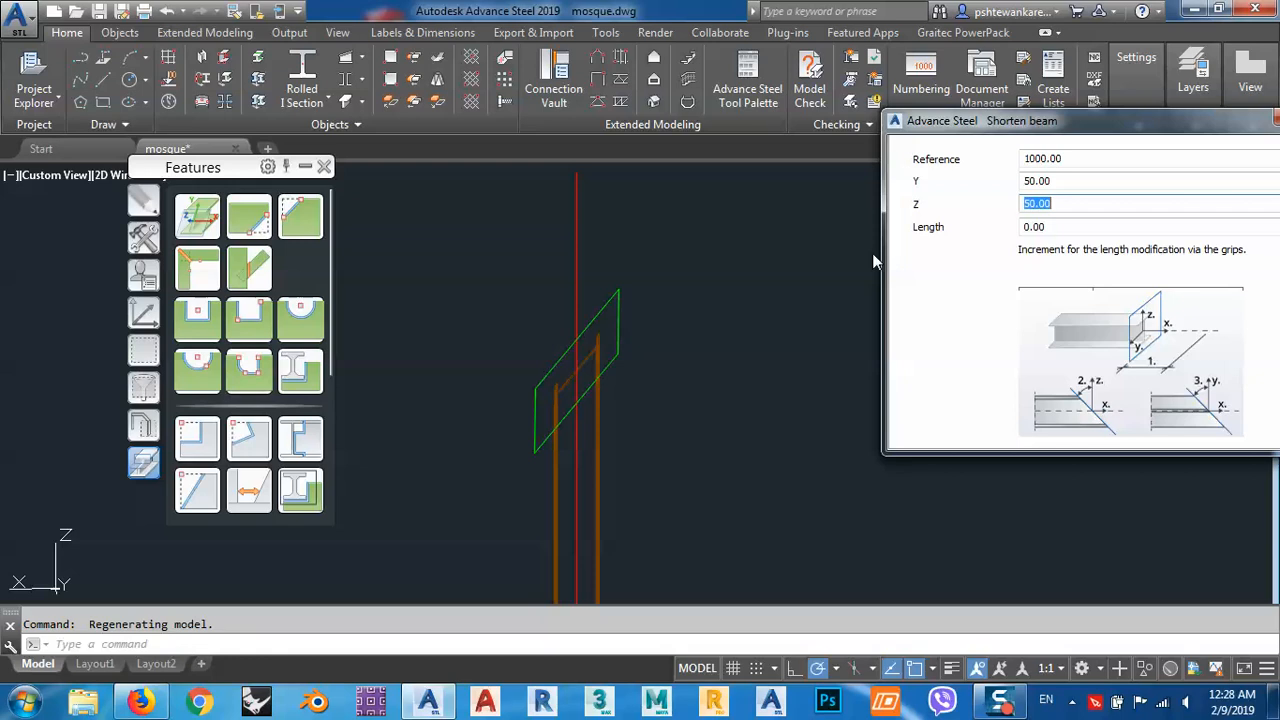
pyautogui.keyDown('shift'); pyautogui.moveTo(703, 414); pyautogui.dragTo(518, 443, button='middle'); pyautogui.keyUp('shift')
pyautogui.scroll(6, 587, 374)
pyautogui.keyDown('shift'); pyautogui.moveTo(583, 374); pyautogui.dragTo(574, 426, button='middle'); pyautogui.keyUp('shift')
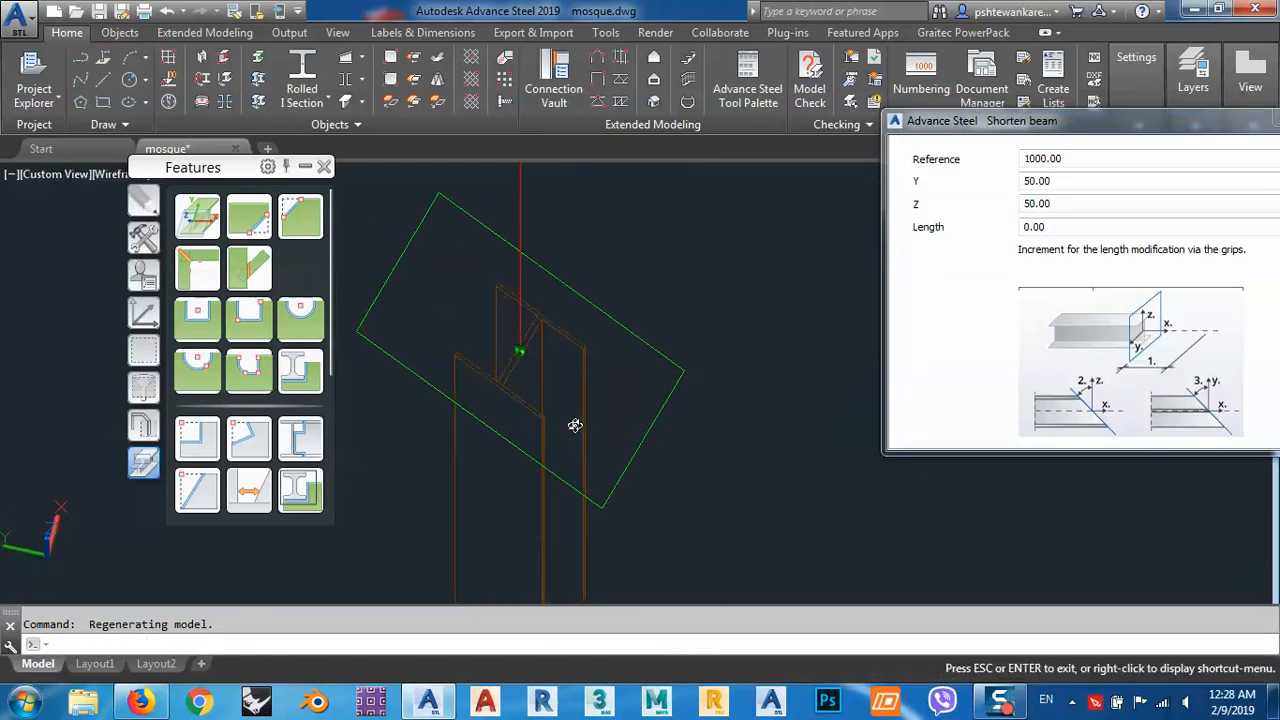
pyautogui.scroll(-3, 626, 318)
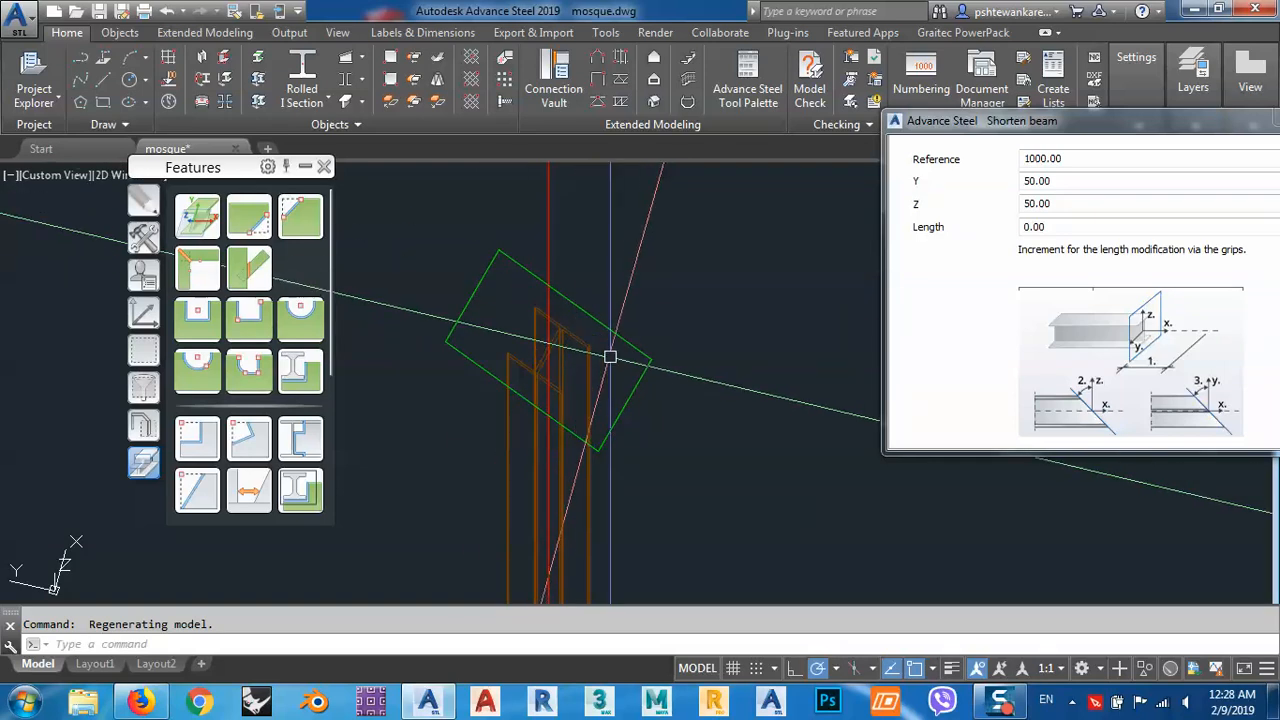
pyautogui.keyDown('shift'); pyautogui.moveTo(610, 356); pyautogui.dragTo(628, 253, button='middle'); pyautogui.keyUp('shift')
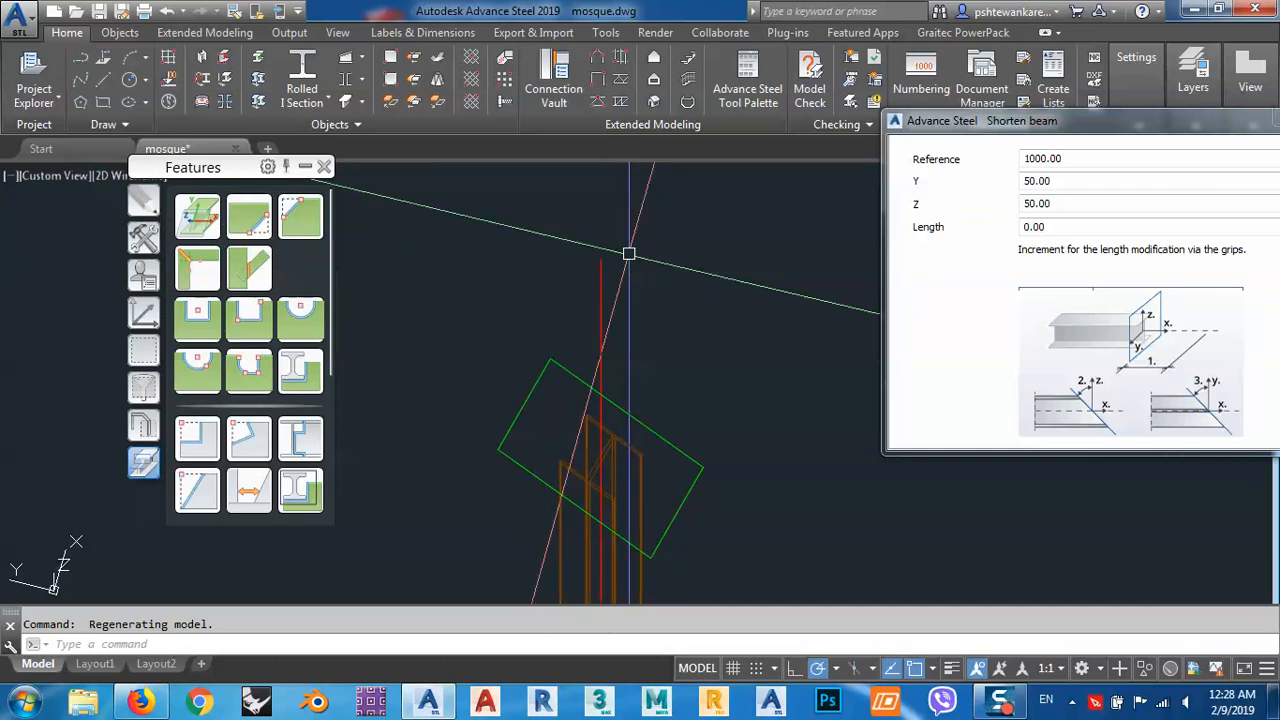
# Try a Length increment of 20 for the Shorten feature and set it back to 0.
pyautogui.doubleClick(1085, 204)
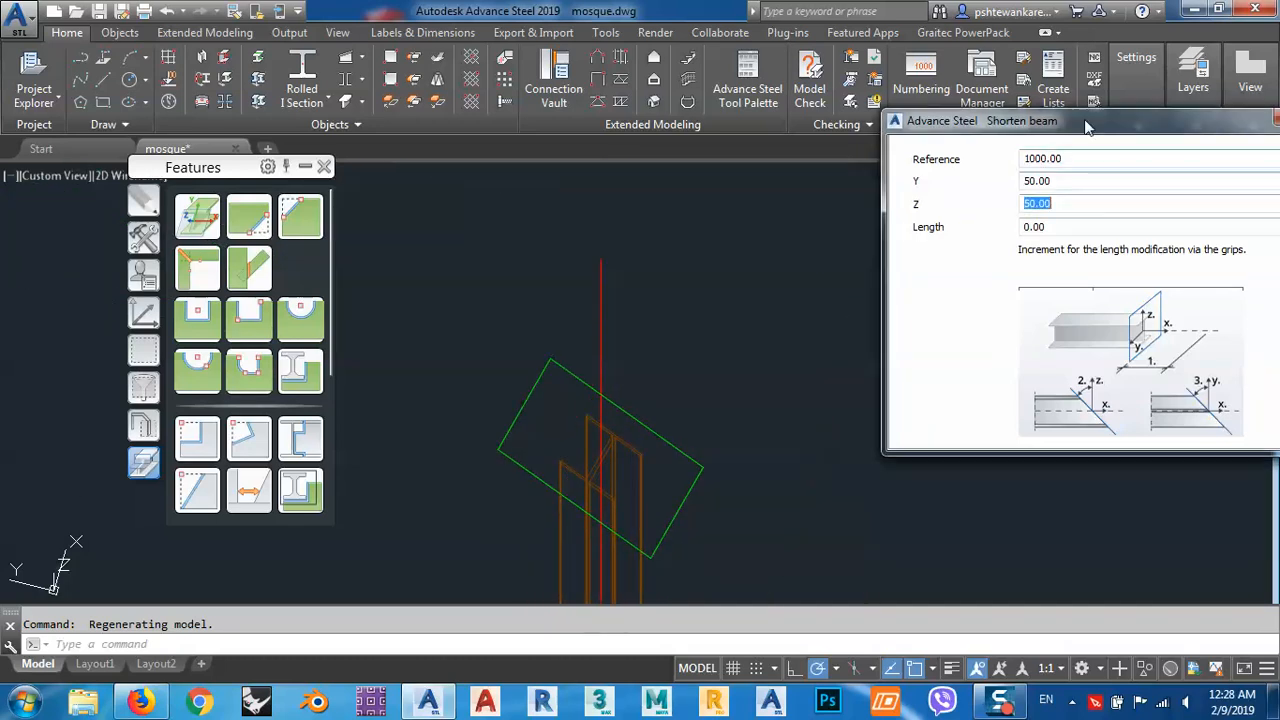
pyautogui.moveTo(1088, 126); pyautogui.dragTo(943, 120)
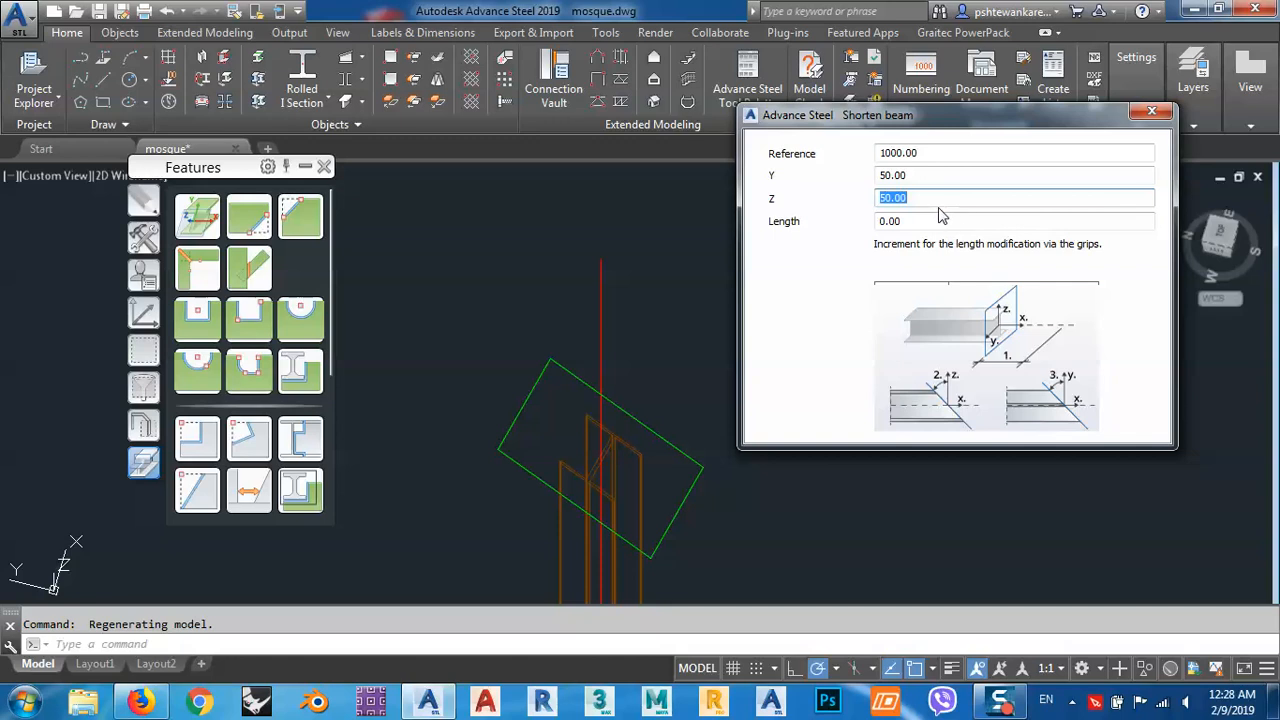
pyautogui.press('Tab')
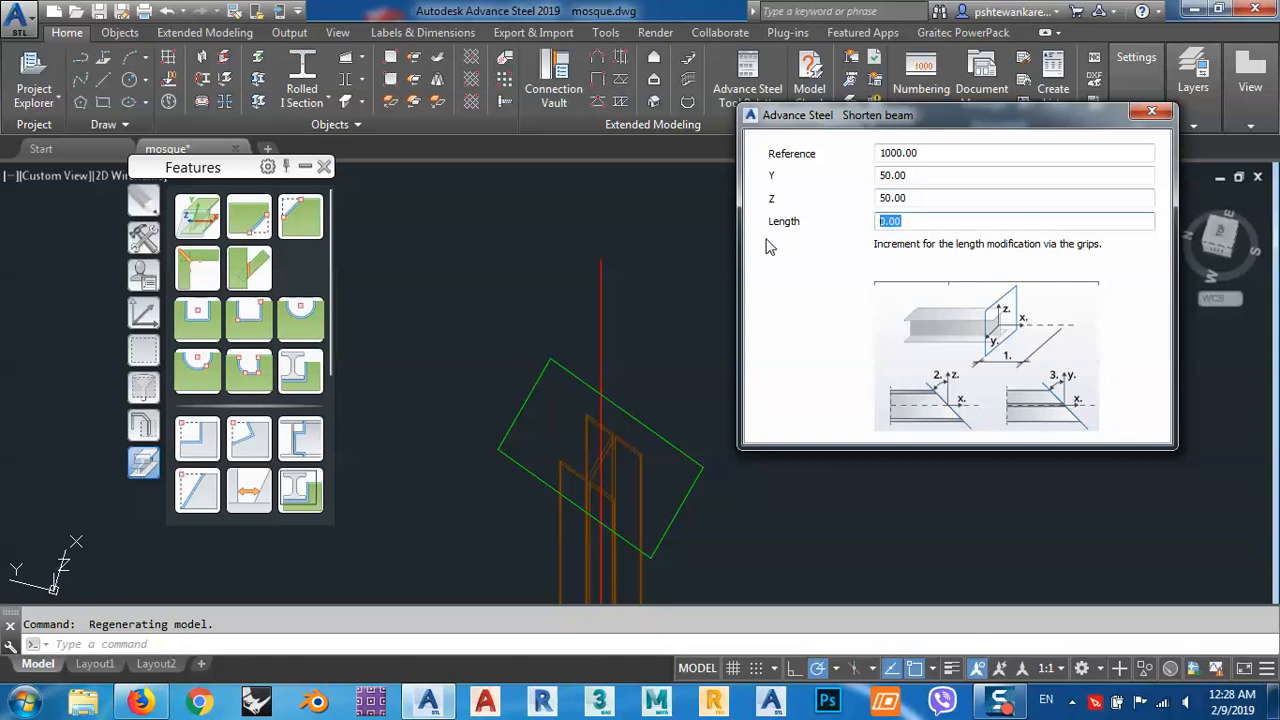
pyautogui.write('20')
pyautogui.press('Return')
pyautogui.write('0')
pyautogui.press('Return')
# Close the Shorten beam properties.
pyautogui.doubleClick(888, 175)
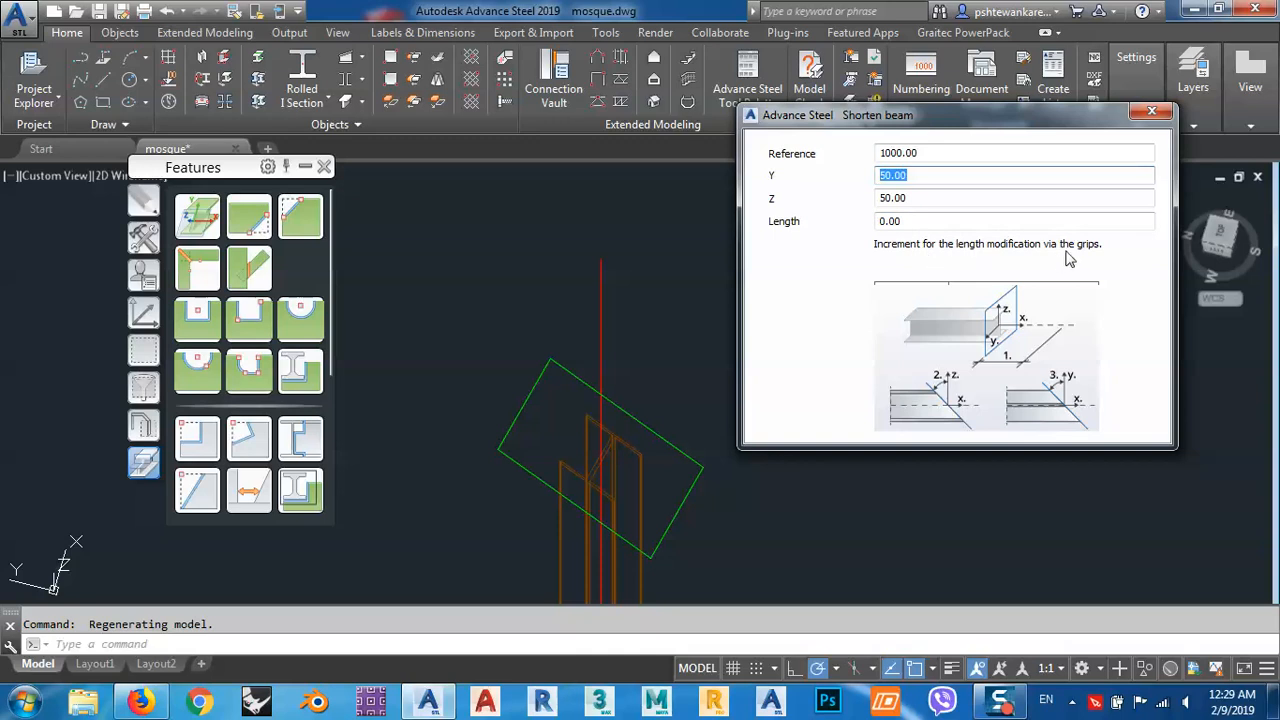
pyautogui.click(918, 221)
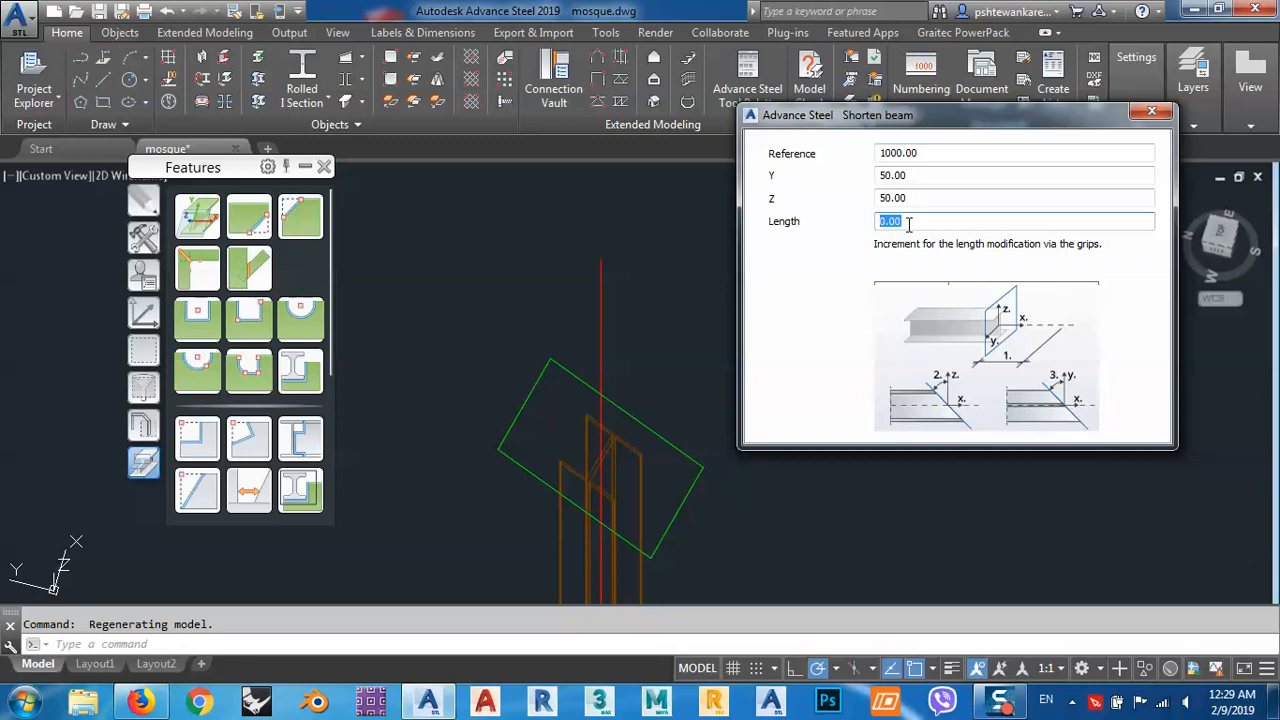
pyautogui.click(1152, 111)
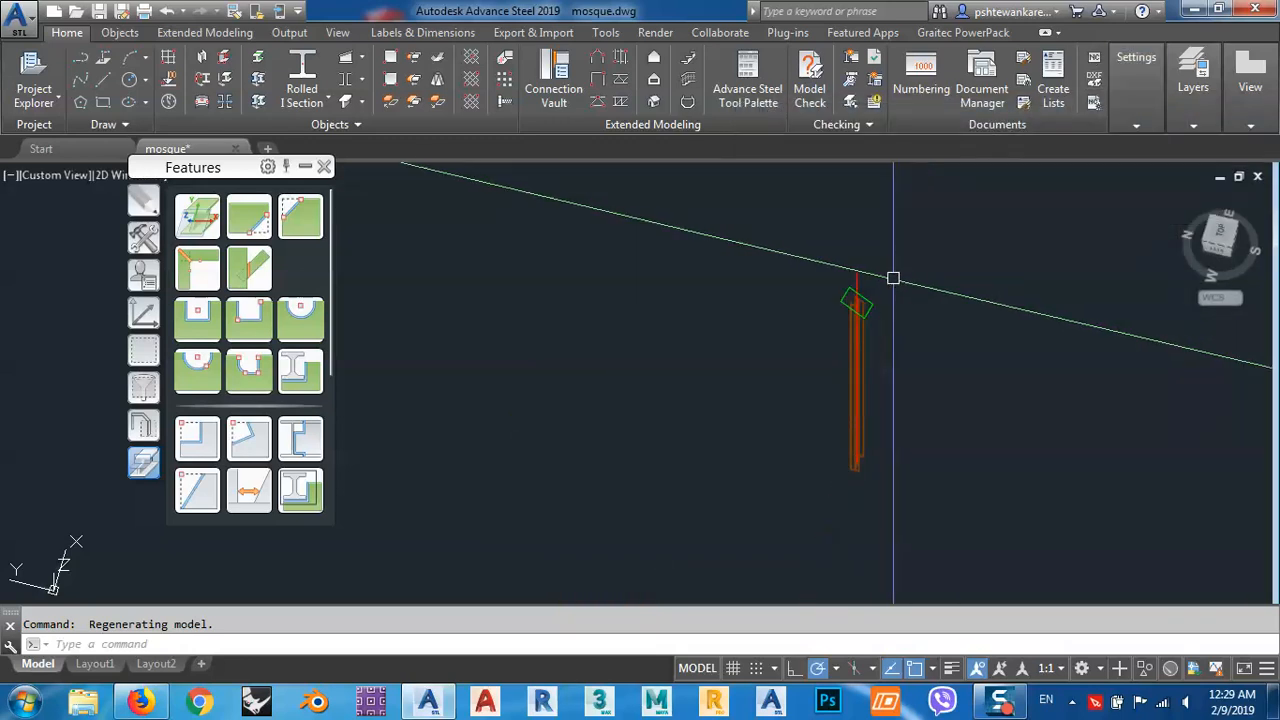
# Open the assembly detail drawing for a truss near the front of the structure, using its chord as the selected object.
pyautogui.keyDown('shift'); pyautogui.moveTo(893, 278); pyautogui.dragTo(818, 347, button='middle'); pyautogui.keyUp('shift')
pyautogui.scroll(-6, 835, 302)
pyautogui.scroll(6, 798, 318)
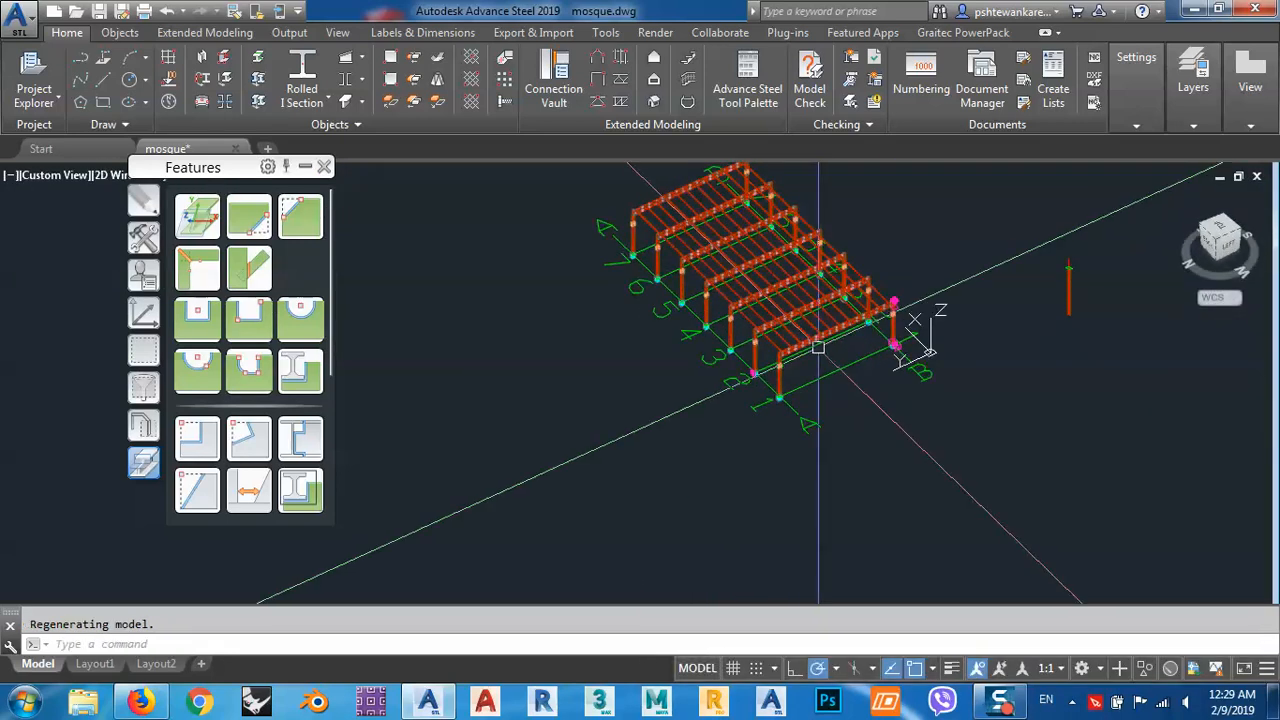
pyautogui.scroll(6, 818, 347)
pyautogui.click(671, 363)
pyautogui.rightClick(688, 397)
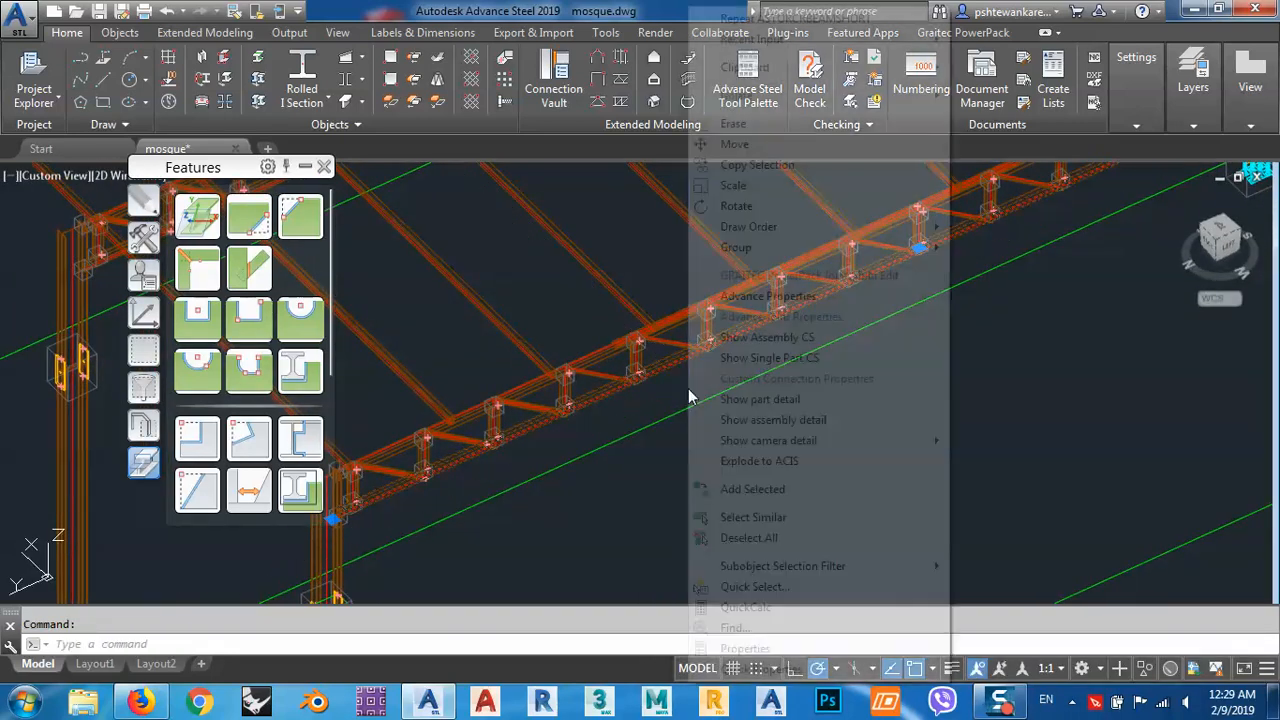
pyautogui.click(786, 420)
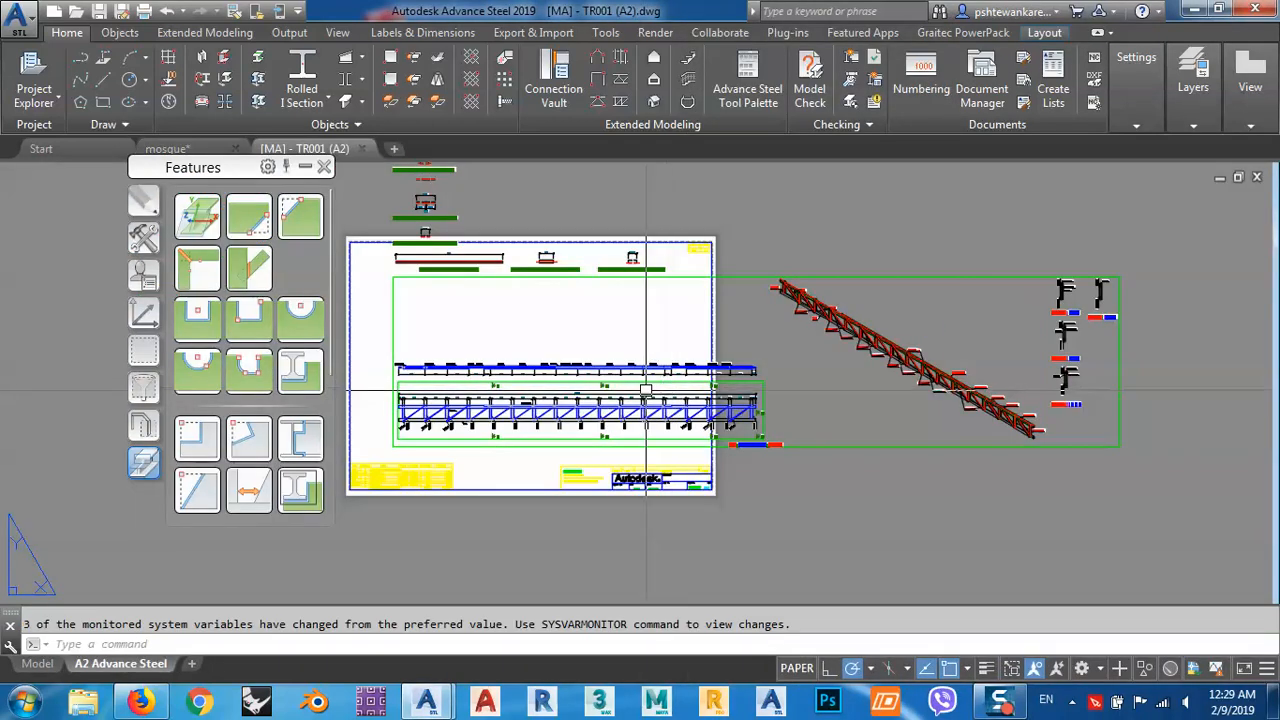
# Edit the truss assembly detail on the A2 sheet and set its view scale to 1:50.
pyautogui.scroll(6, 629, 285)
pyautogui.moveTo(651, 318); pyautogui.dragTo(617, 239, button='middle')
pyautogui.scroll(-4, 603, 249)
pyautogui.moveTo(575, 509); pyautogui.dragTo(635, 457, button='middle')
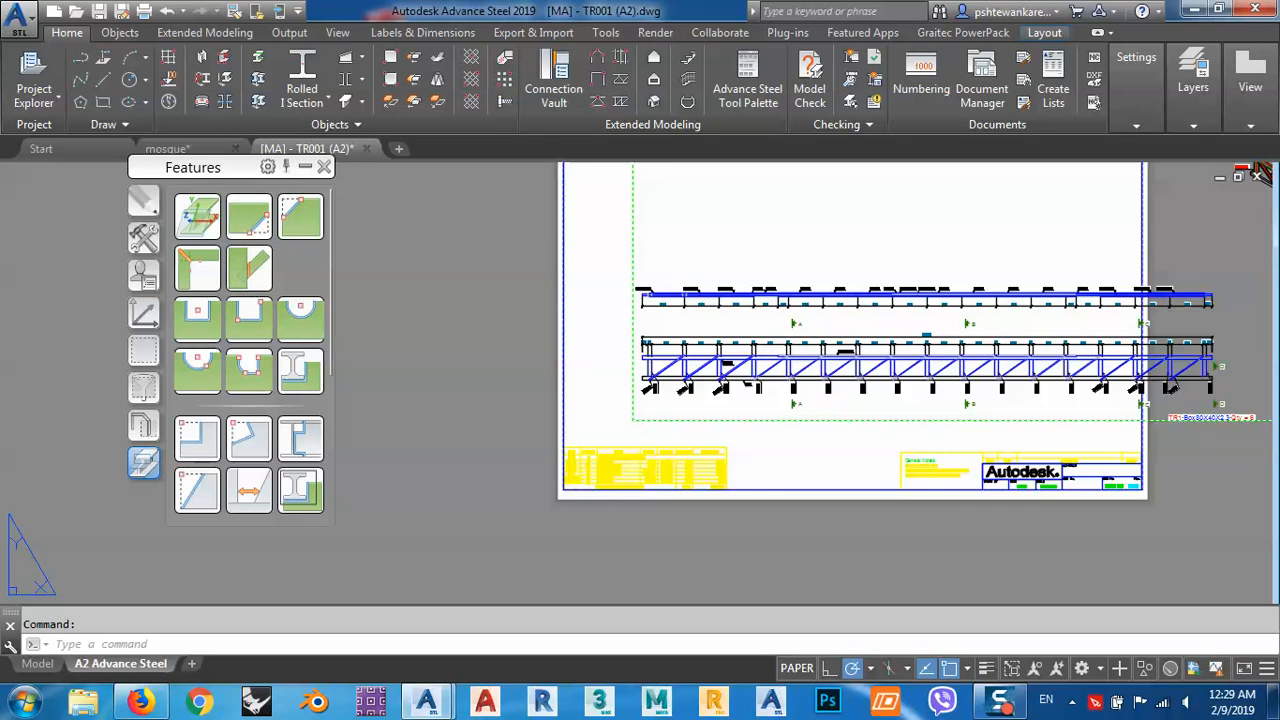
pyautogui.click(634, 581)
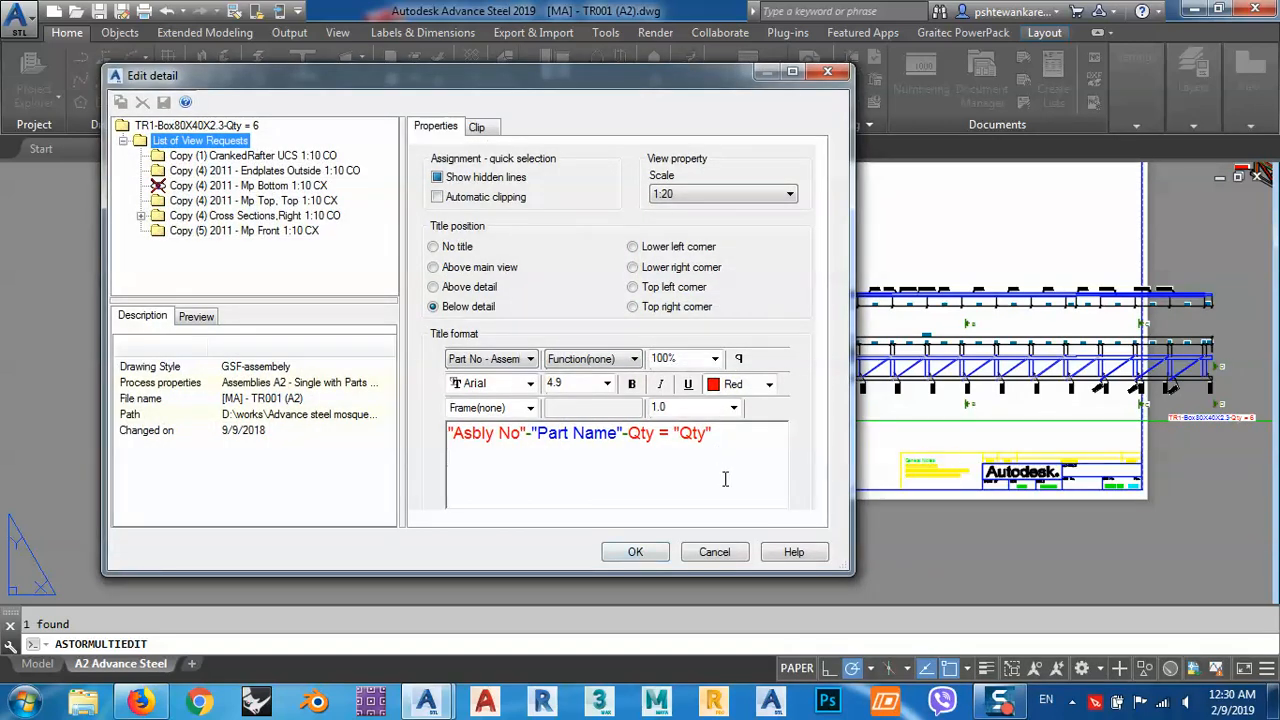
pyautogui.click(673, 197)
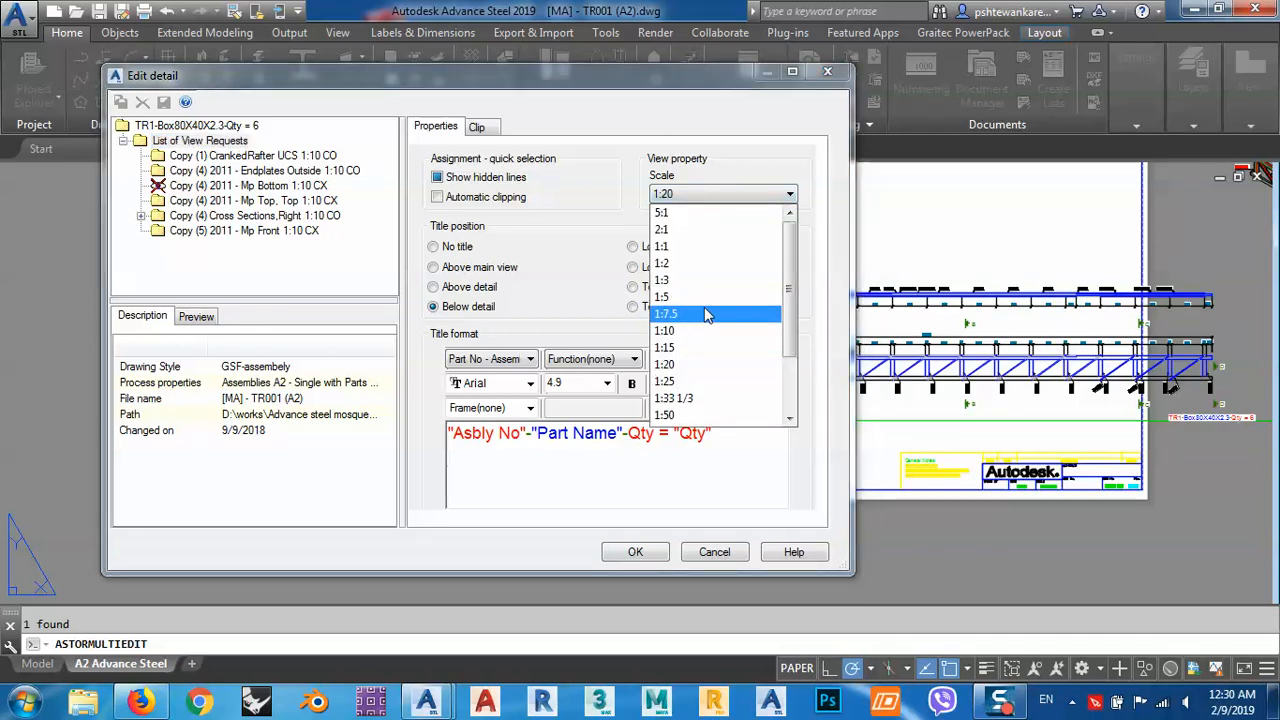
pyautogui.moveTo(795, 273); pyautogui.dragTo(800, 303)
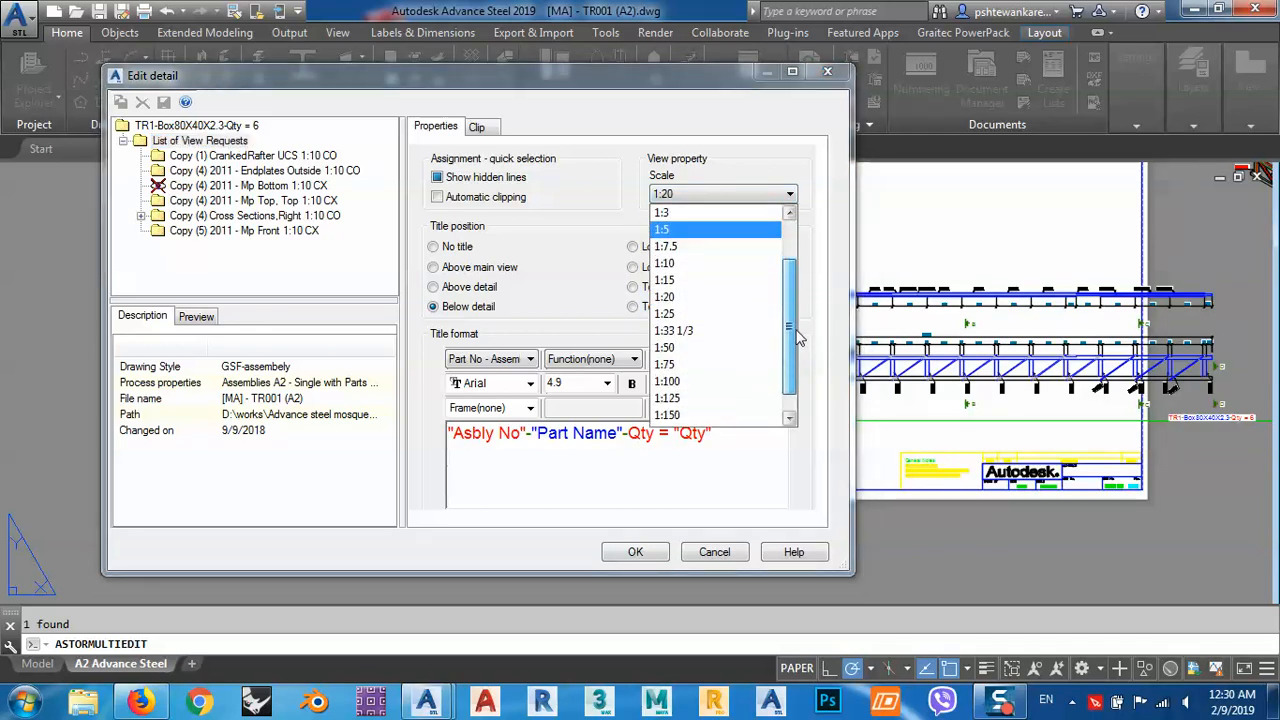
pyautogui.click(672, 376)
pyautogui.click(636, 552)
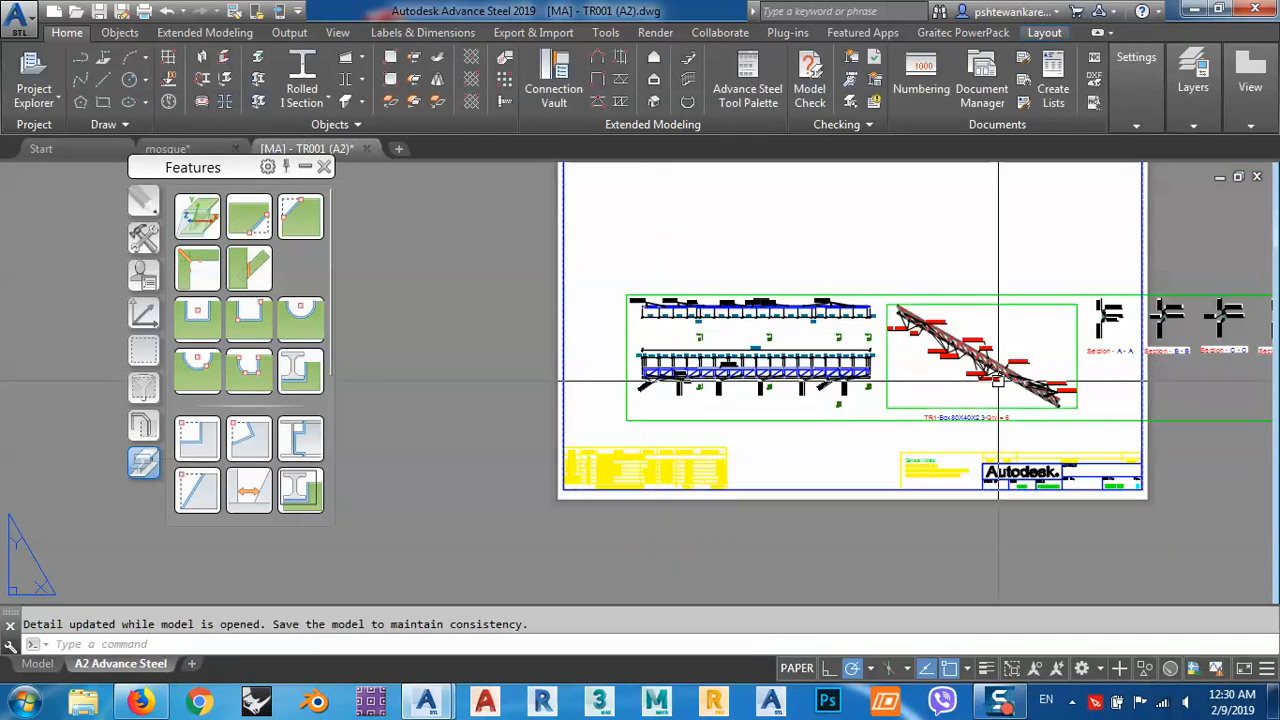
# Delete the existing yellow parts list from the lower-left corner of the sheet.
pyautogui.scroll(5, 695, 442)
pyautogui.moveTo(684, 390); pyautogui.dragTo(897, 337, button='middle')
pyautogui.click(892, 337)
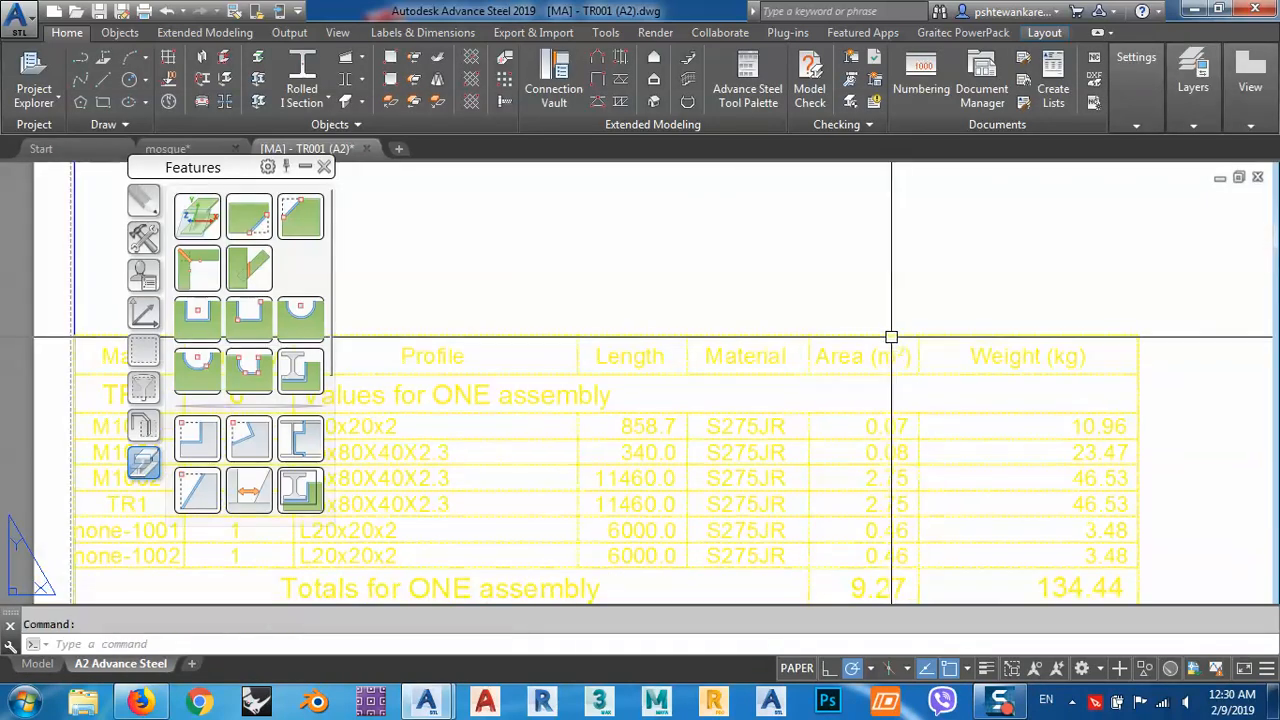
pyautogui.scroll(-2, 892, 338)
pyautogui.press('Delete')
pyautogui.scroll(-3, 880, 363)
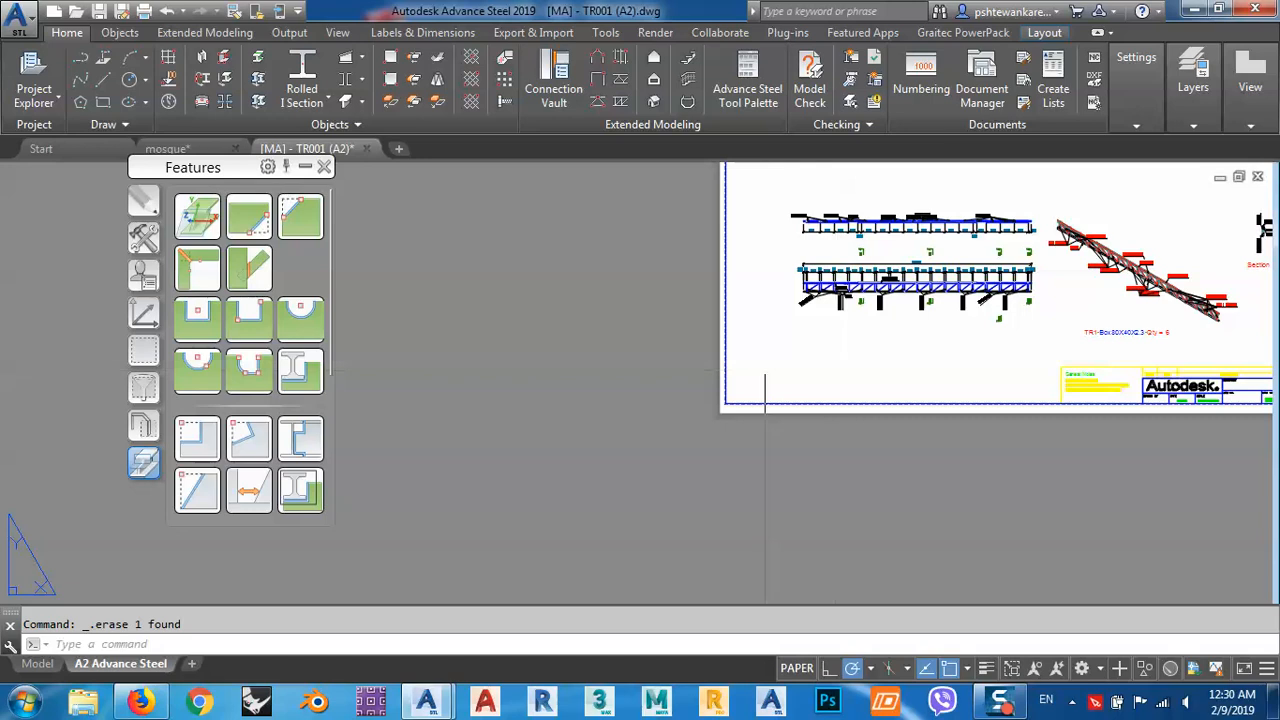
# Insert a drawing list into a rectangular area starting at the lower-left corner of the sheet frame, with the tool palette moved aside.
pyautogui.click(290, 33)
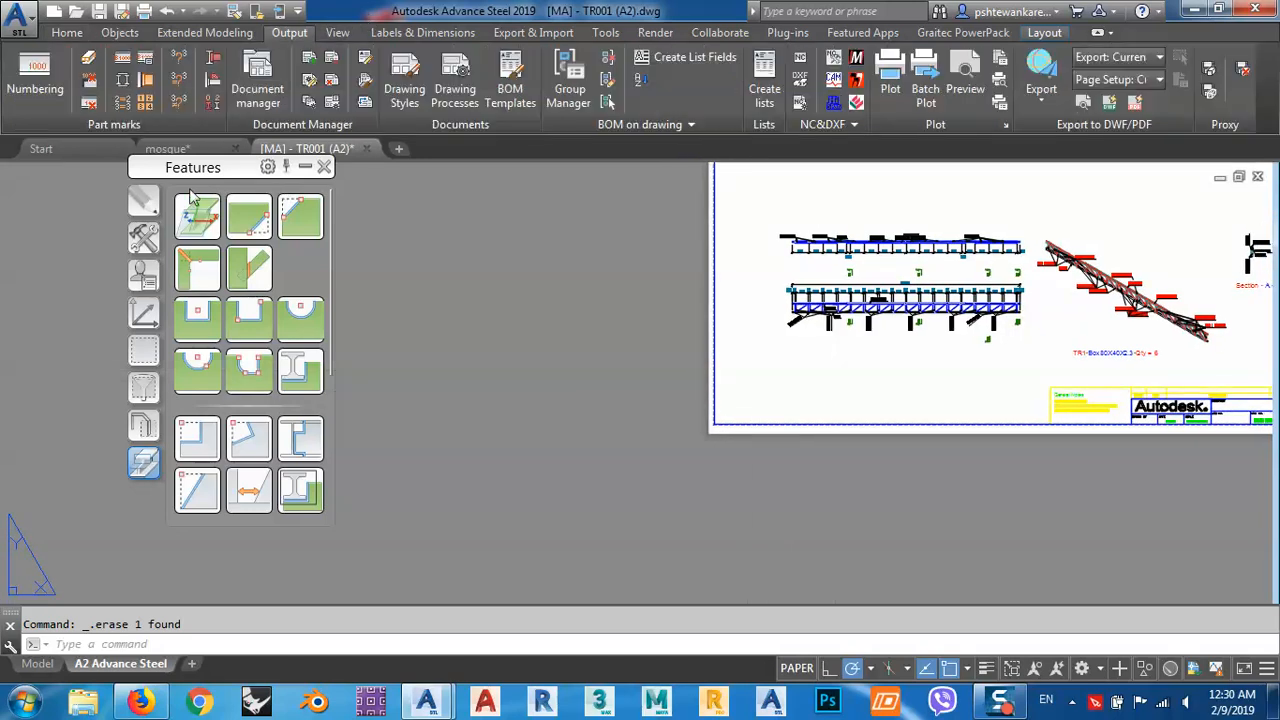
pyautogui.moveTo(197, 175); pyautogui.dragTo(64, 259)
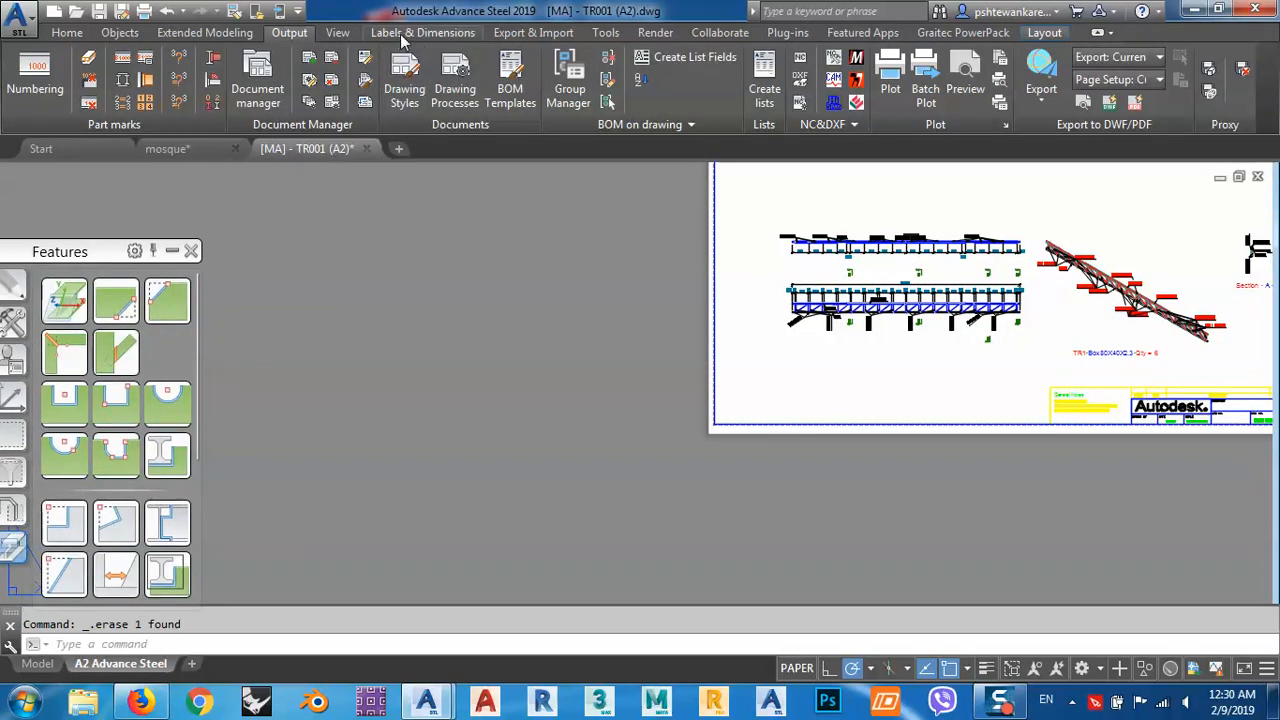
pyautogui.click(403, 36)
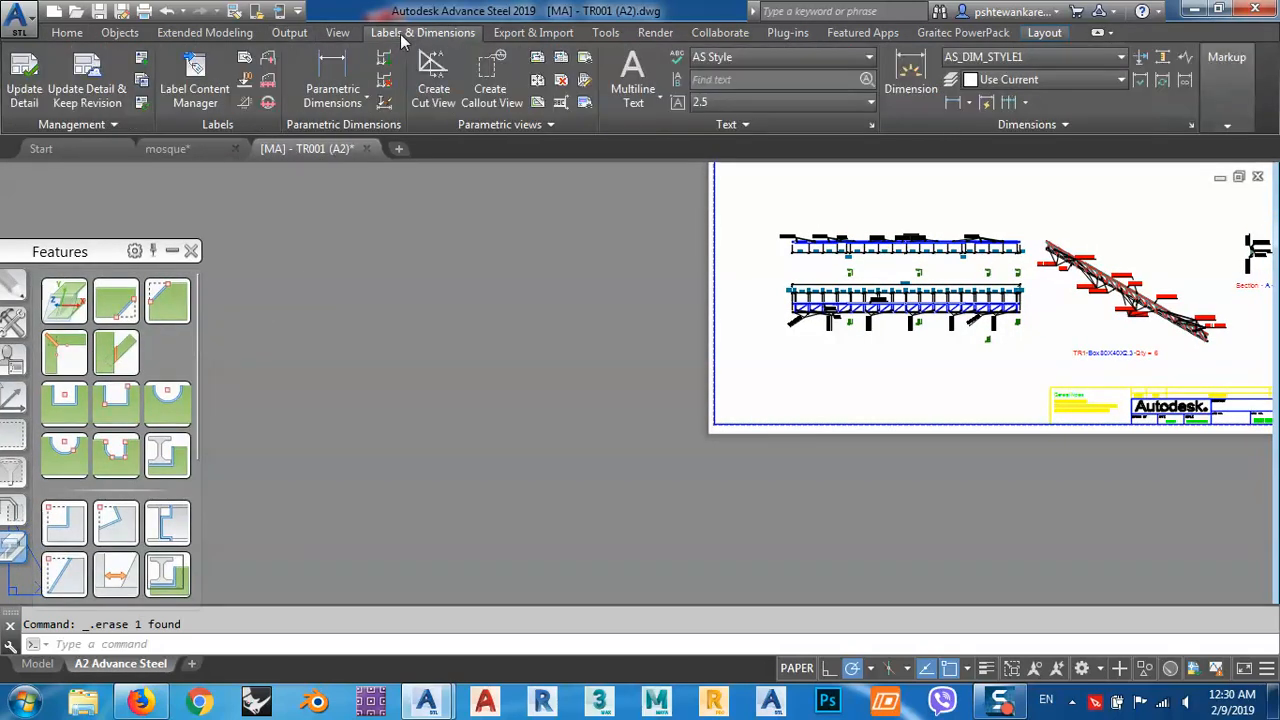
pyautogui.click(143, 60)
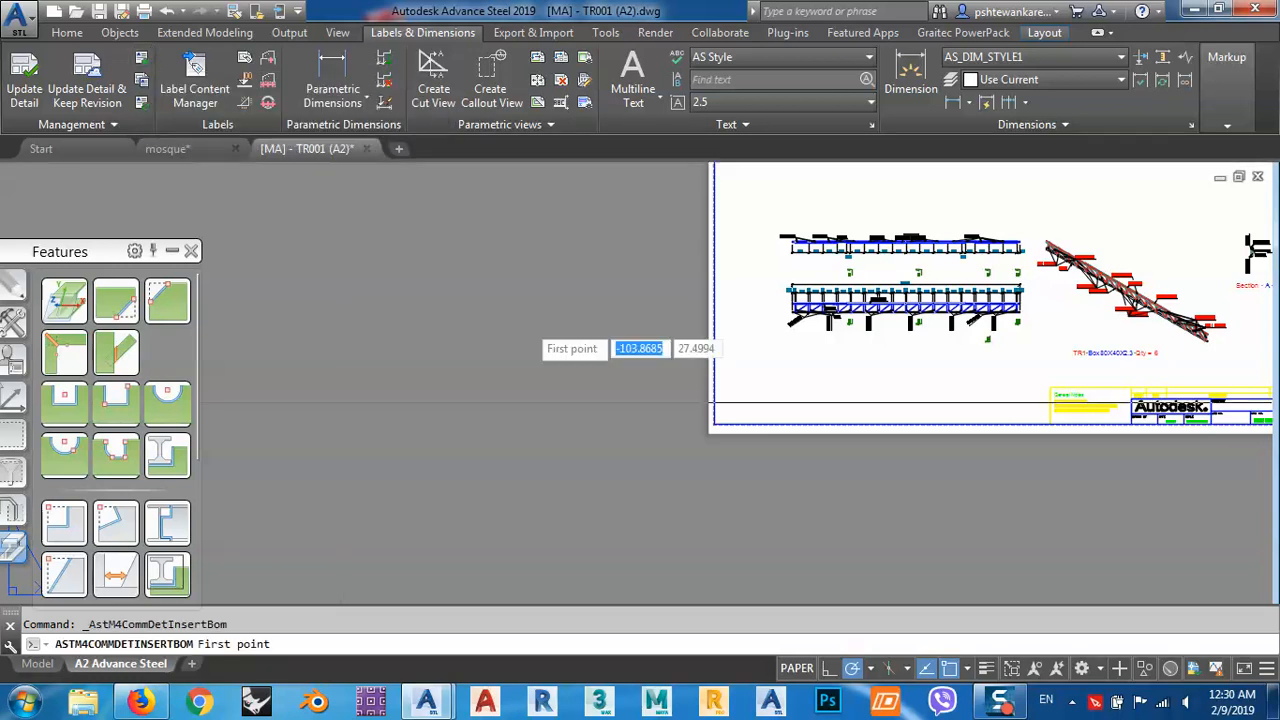
pyautogui.scroll(5, 747, 449)
pyautogui.click(747, 449)
pyautogui.scroll(-5, 747, 449)
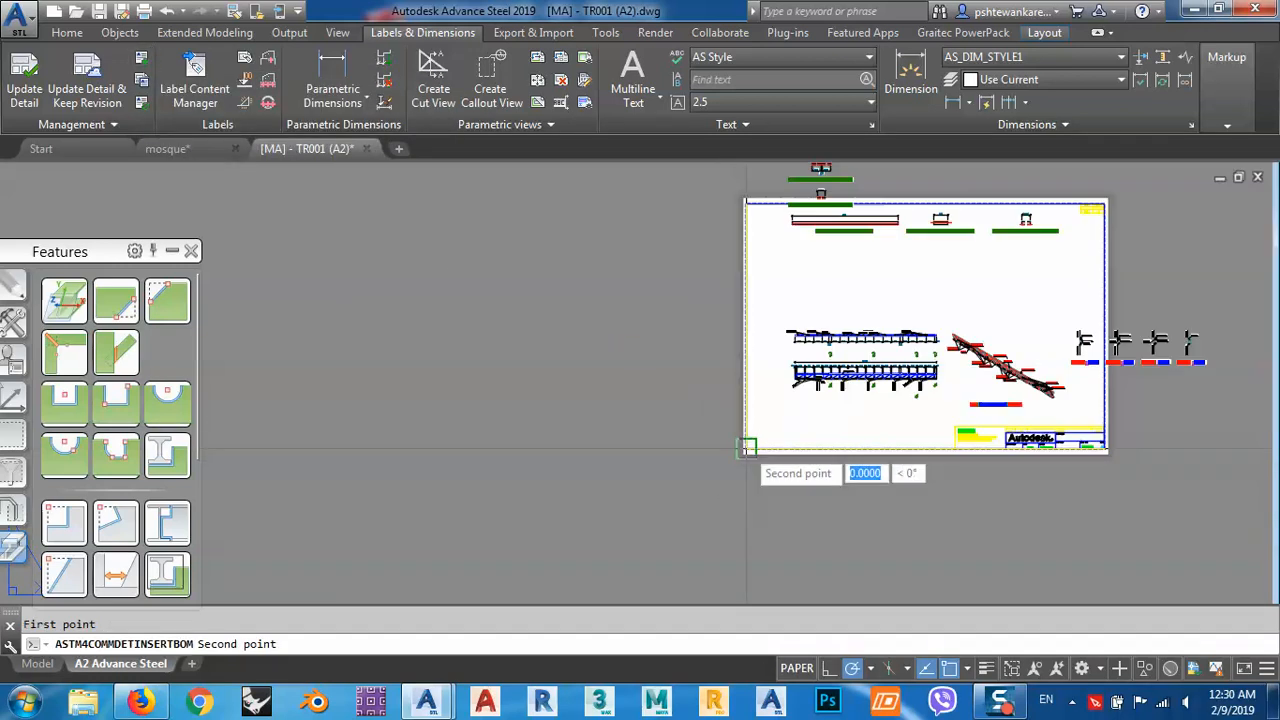
pyautogui.click(853, 414)
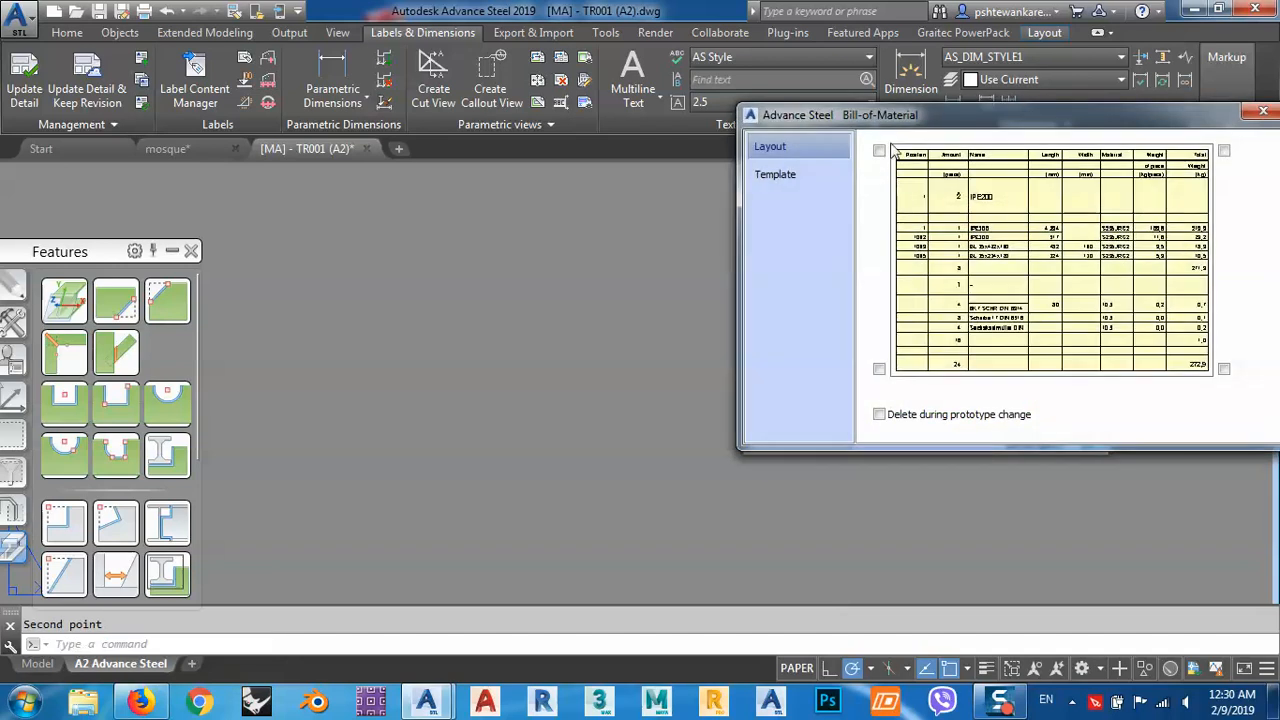
# Anchor the new drawing list at the lower-left corner of its rectangle, moving the Bill-of-Material dialog clear of the sheet.
pyautogui.moveTo(903, 122); pyautogui.dragTo(362, 86)
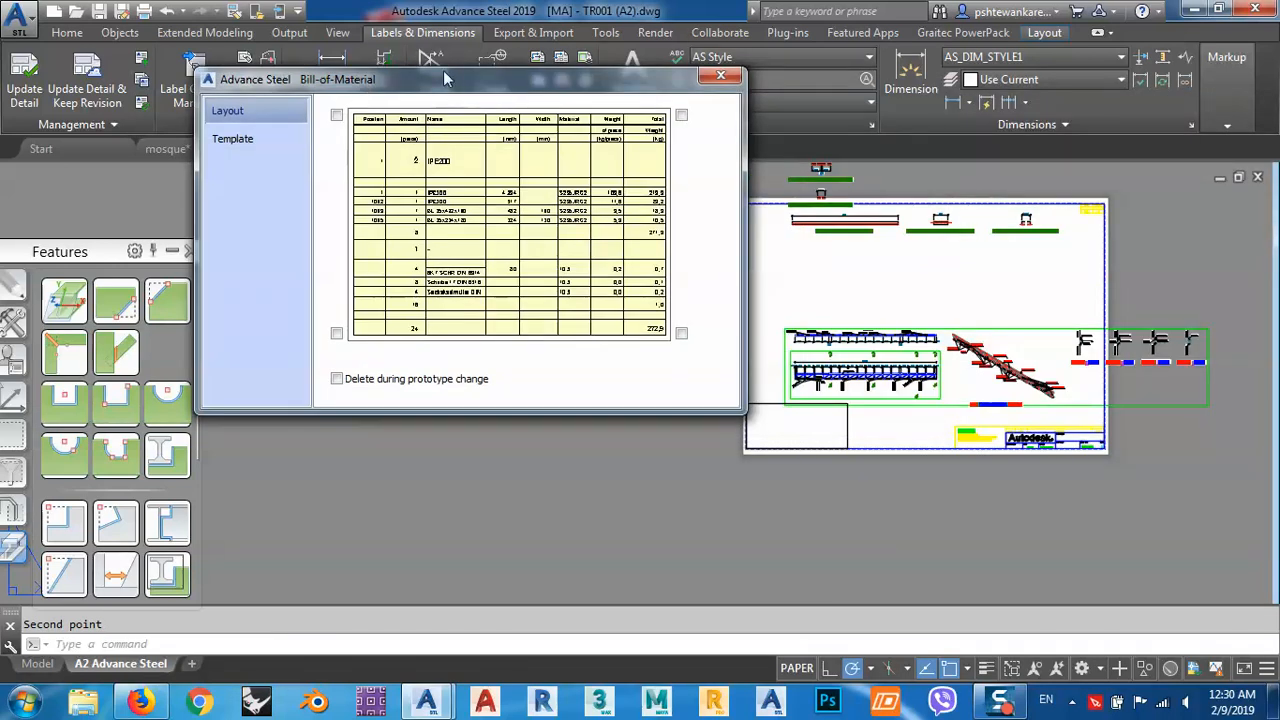
pyautogui.moveTo(447, 83); pyautogui.dragTo(441, 56)
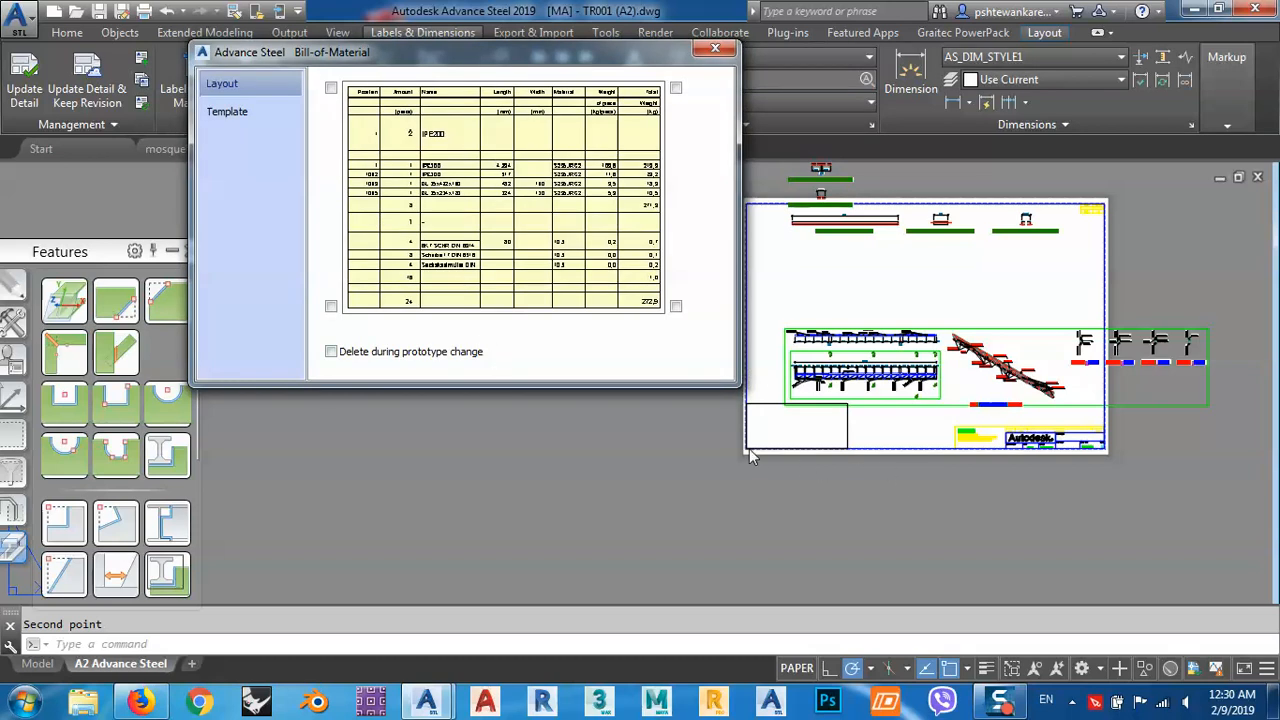
pyautogui.scroll(5, 748, 452)
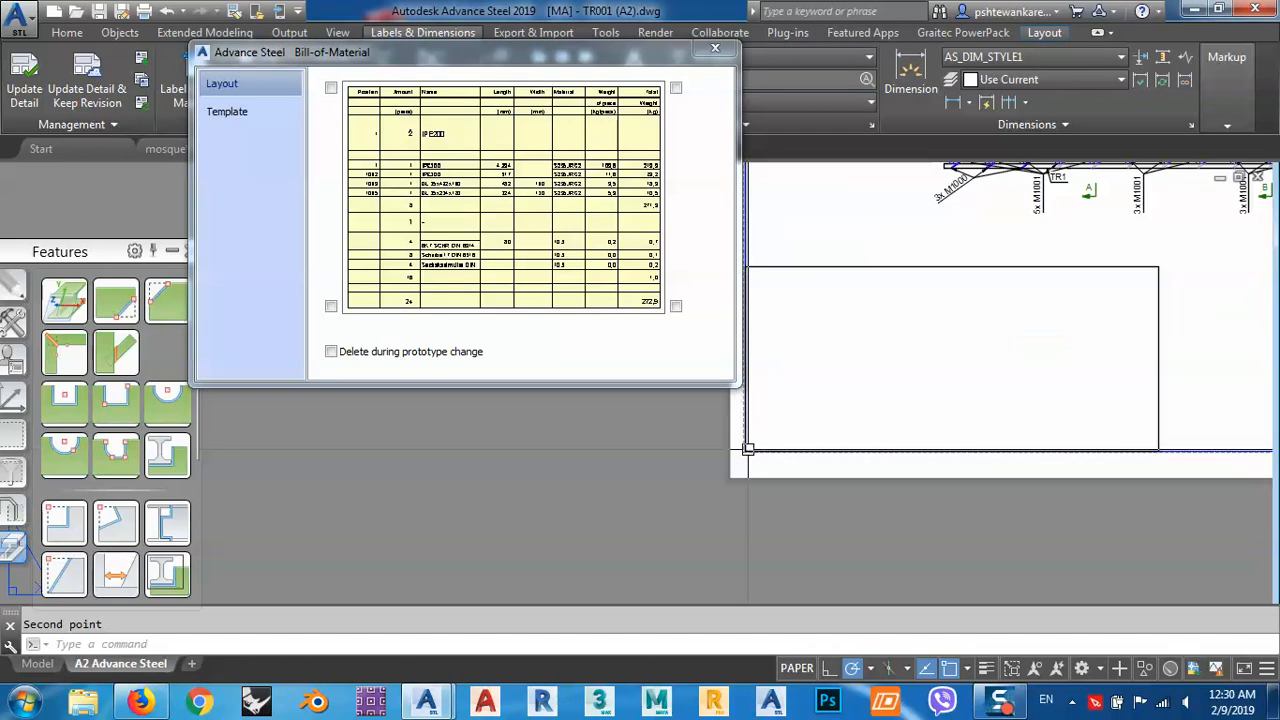
pyautogui.scroll(-3, 840, 431)
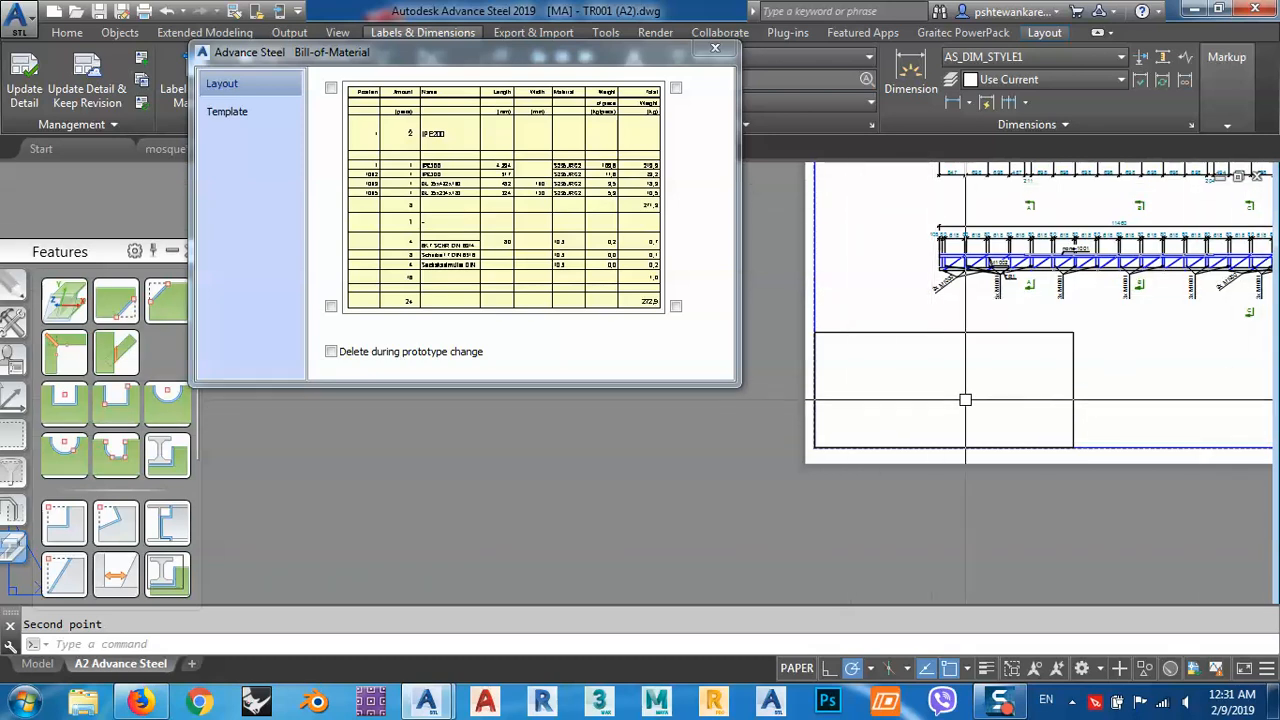
pyautogui.moveTo(966, 400); pyautogui.dragTo(958, 386, button='middle')
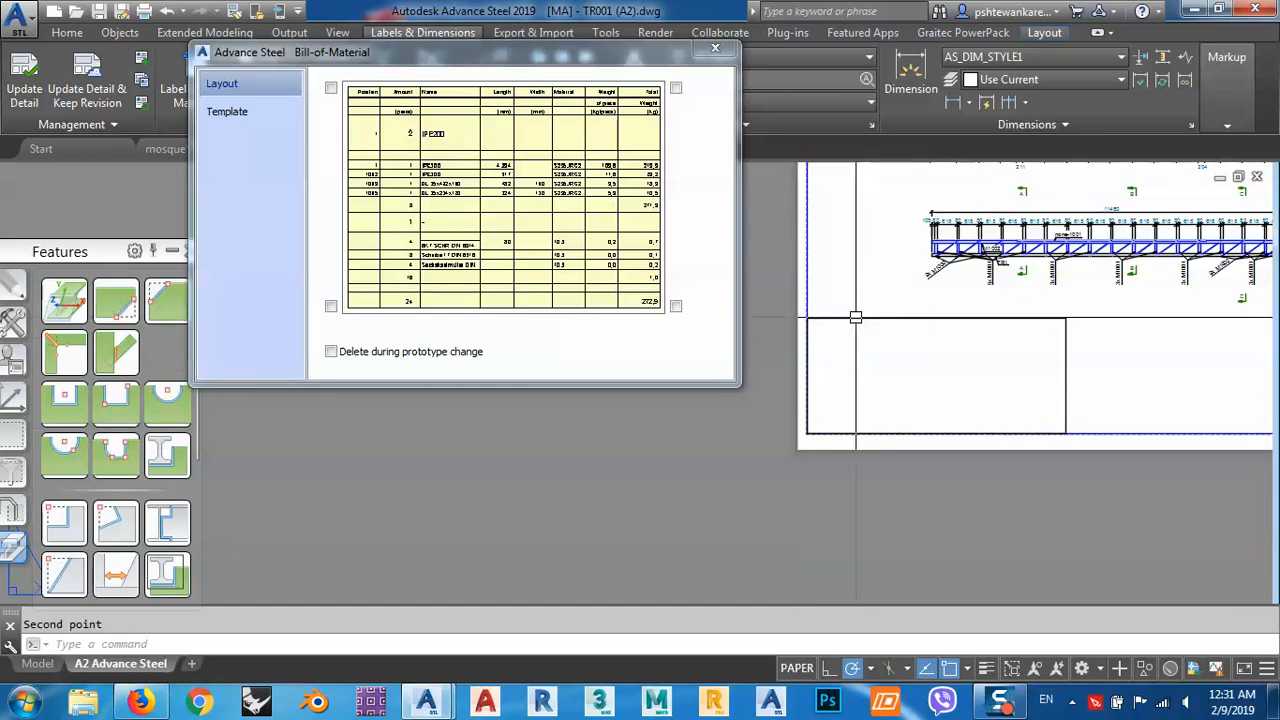
pyautogui.click(330, 305)
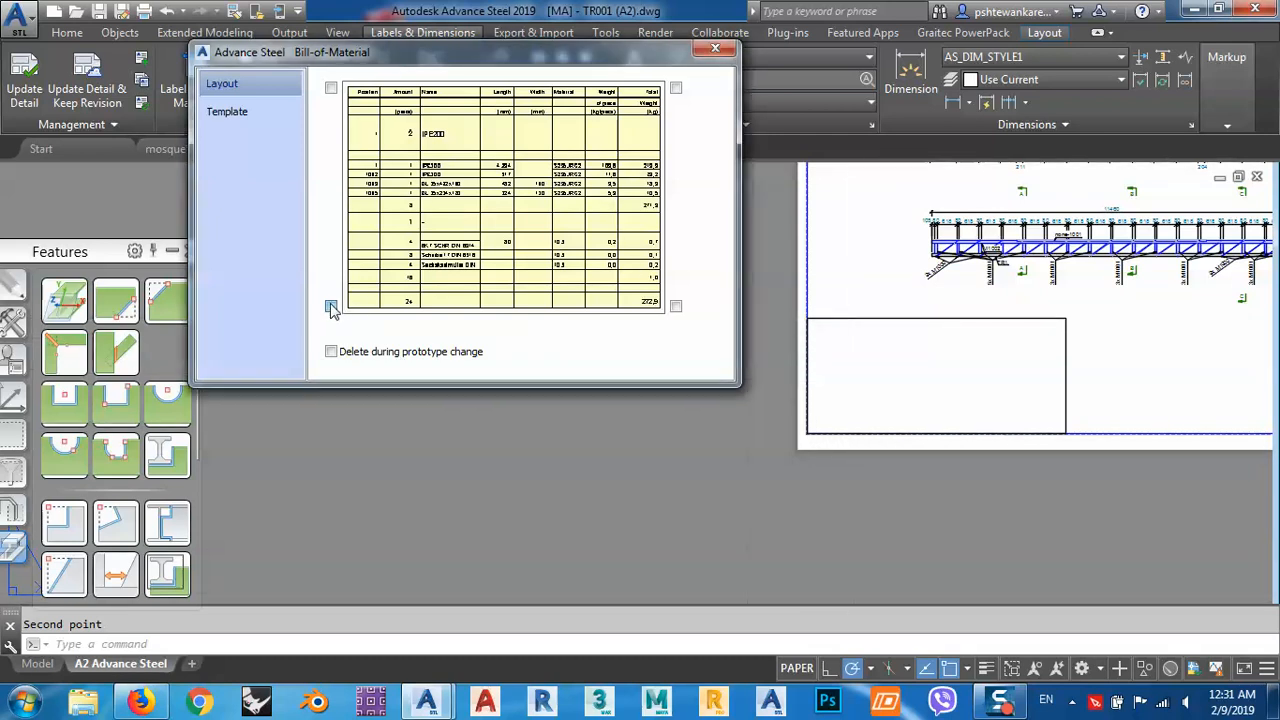
# Assign the template "UK Dwg List - Assembly - GSF.dwg" to the drawing list and close its settings.
pyautogui.click(242, 113)
pyautogui.click(340, 90)
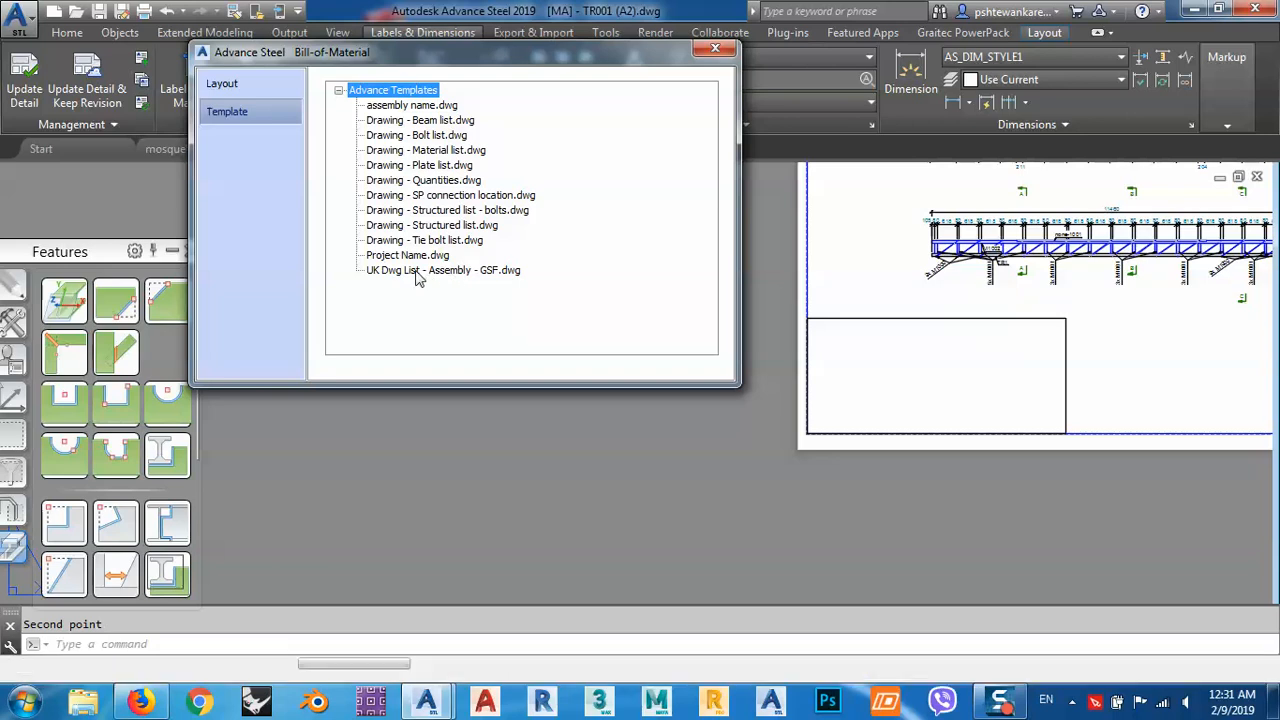
pyautogui.click(418, 270)
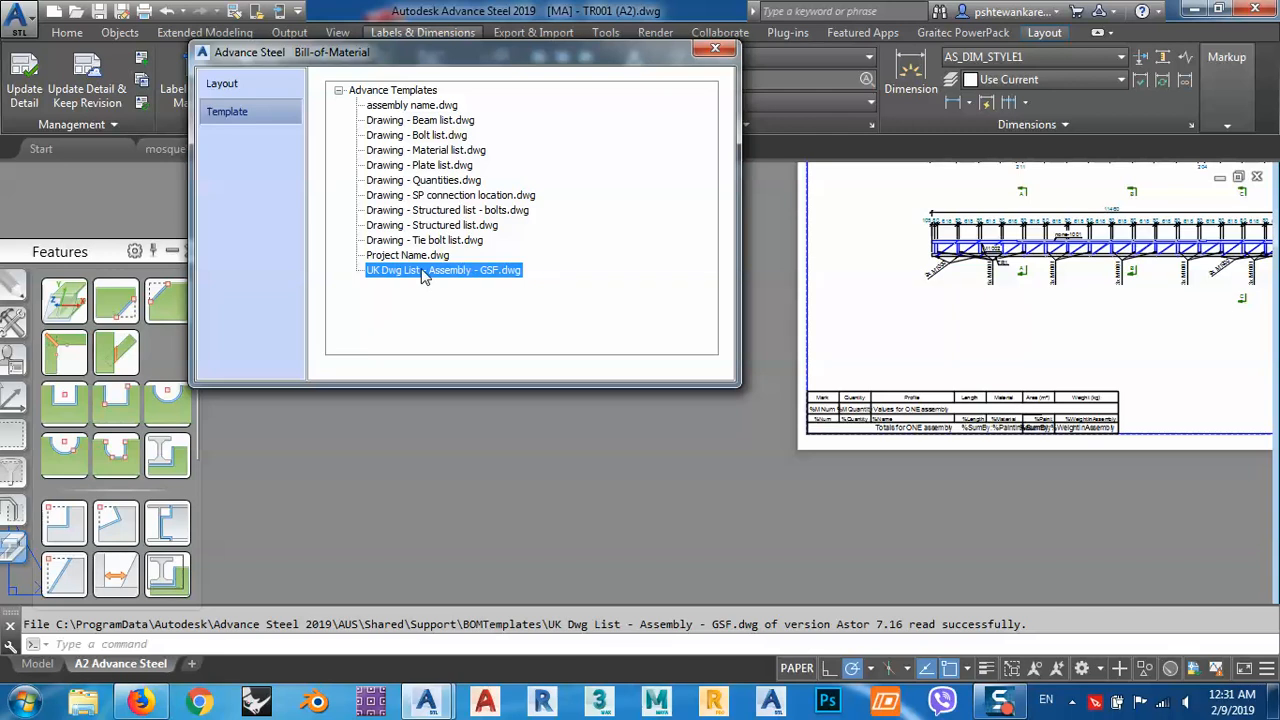
pyautogui.click(715, 48)
# Examine the inserted parts list at the sheet's lower-left corner, including its marks, quantities and profiles.
pyautogui.moveTo(773, 308); pyautogui.dragTo(519, 308, button='middle')
pyautogui.scroll(9, 691, 409)
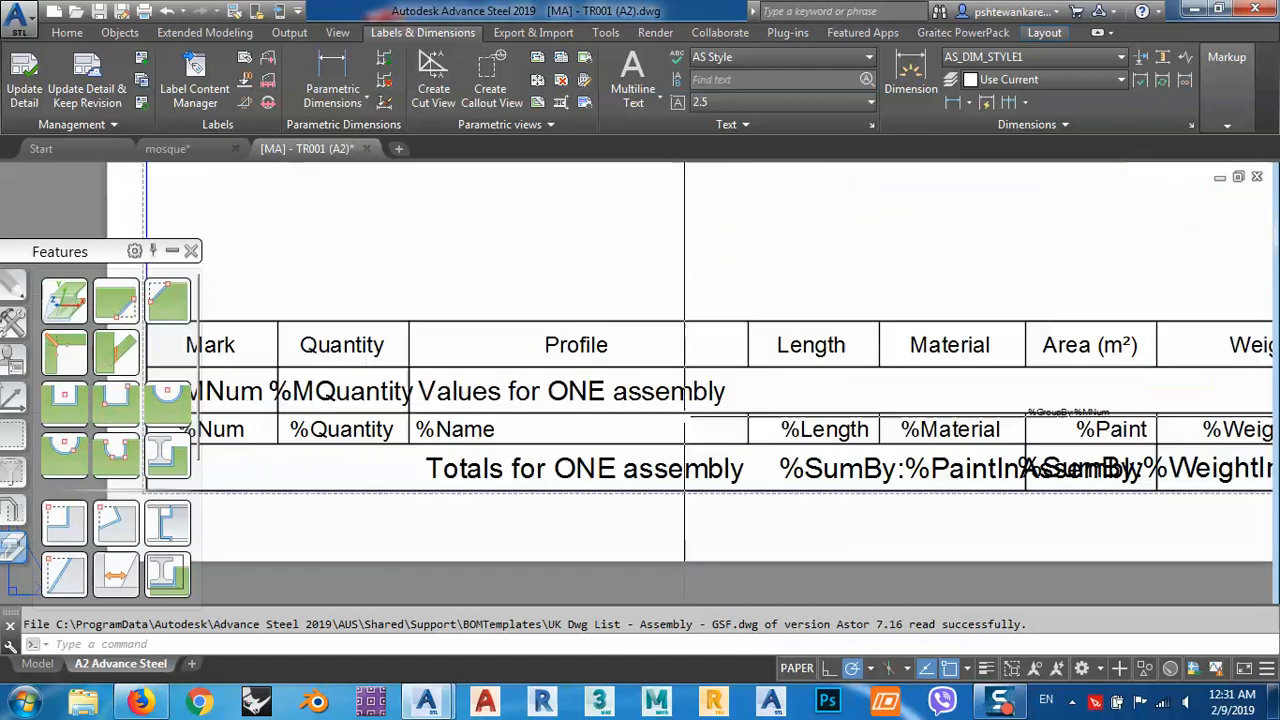
pyautogui.scroll(-5, 751, 404)
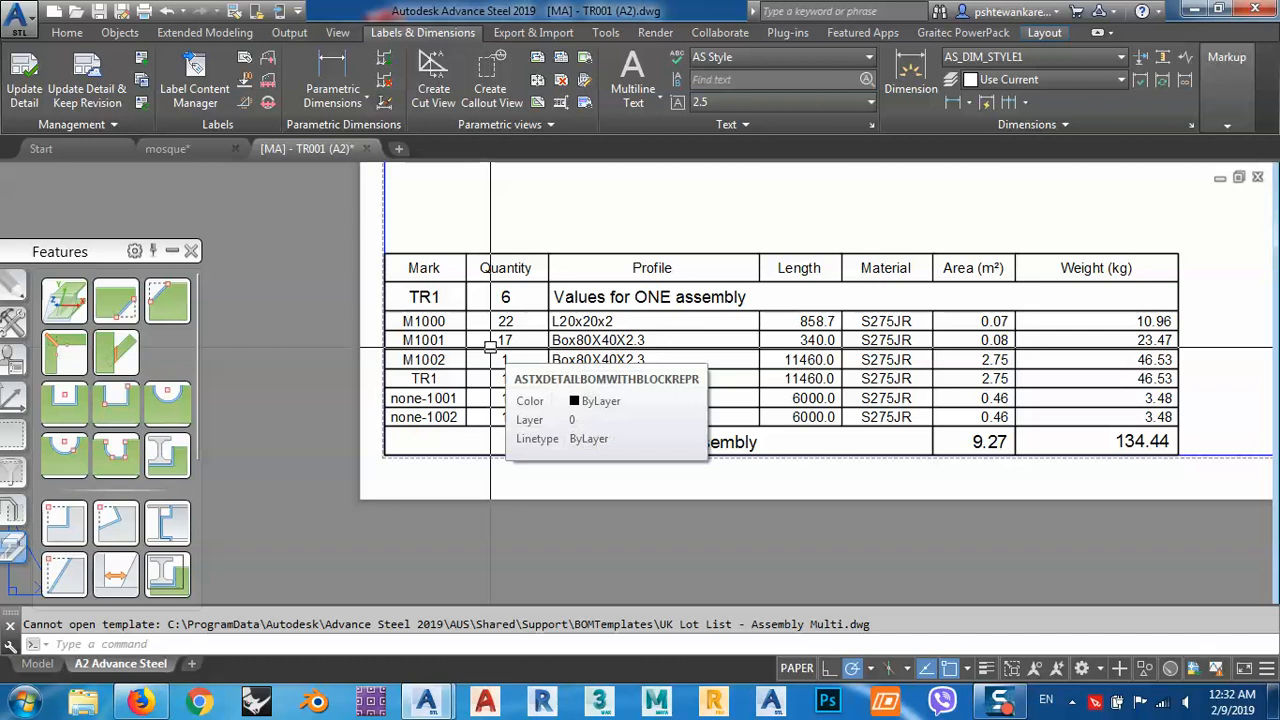
pyautogui.scroll(-3, 475, 354)
pyautogui.scroll(5, 520, 300)
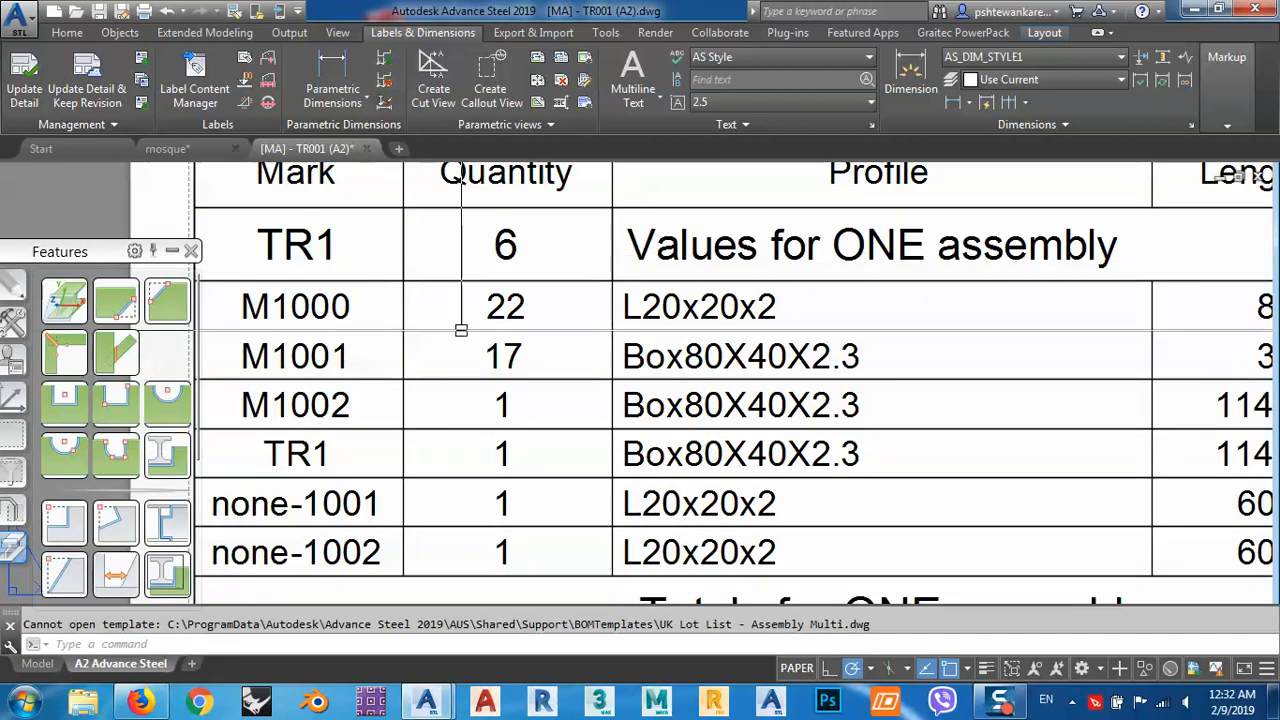
pyautogui.scroll(-3, 543, 251)
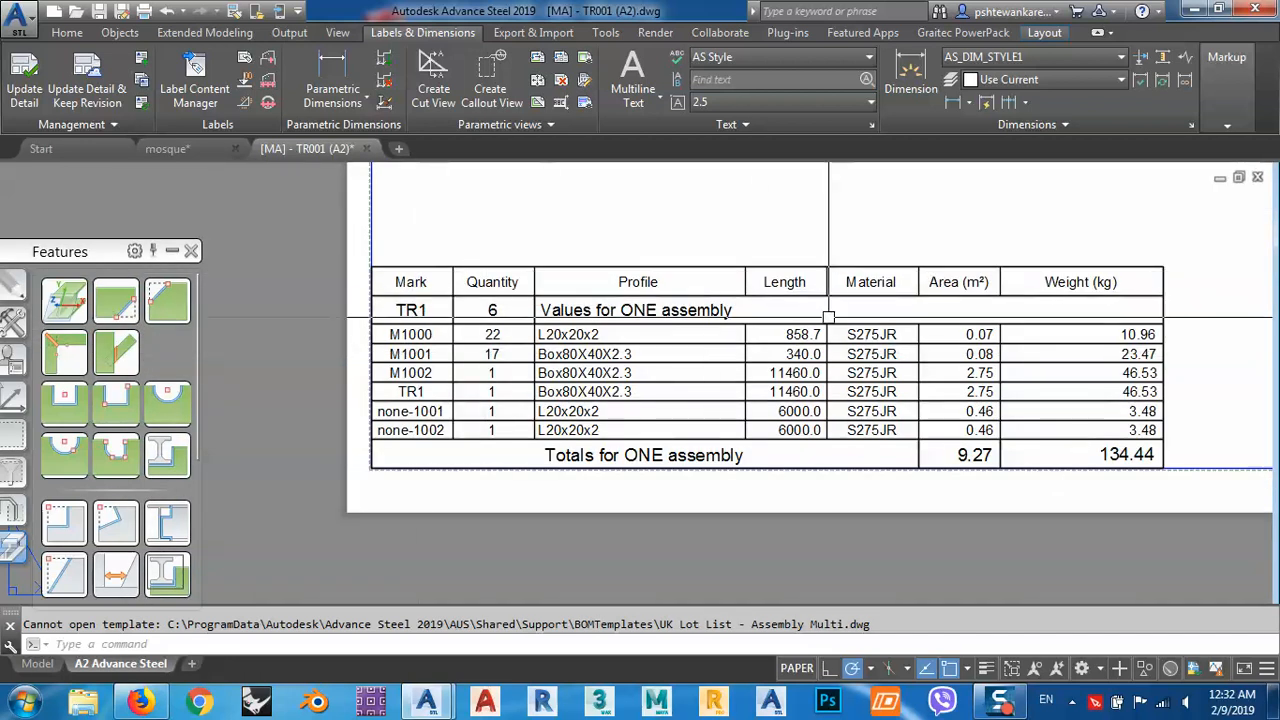
pyautogui.scroll(-3, 666, 363)
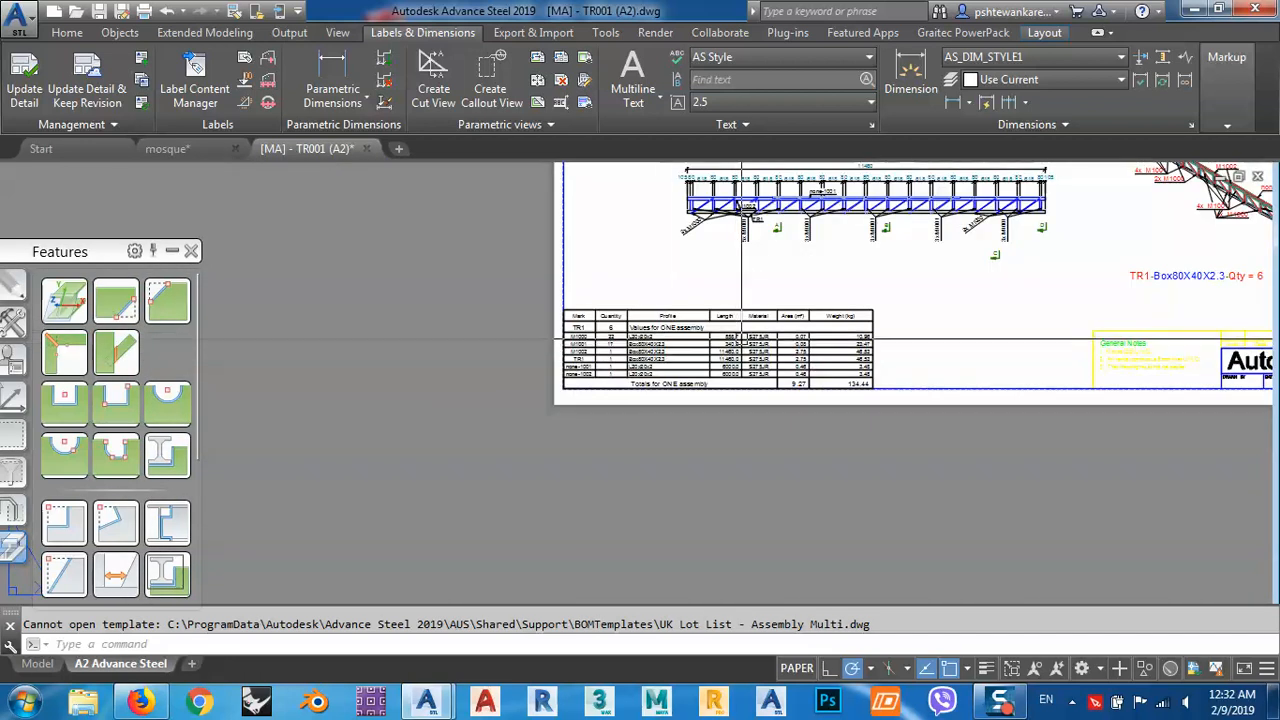
# Inspect the part mark labels on the truss elevation, from the diagonals' leaders to the verticals and chords.
pyautogui.scroll(1, 653, 311)
pyautogui.scroll(-3, 653, 311)
pyautogui.scroll(5, 747, 278)
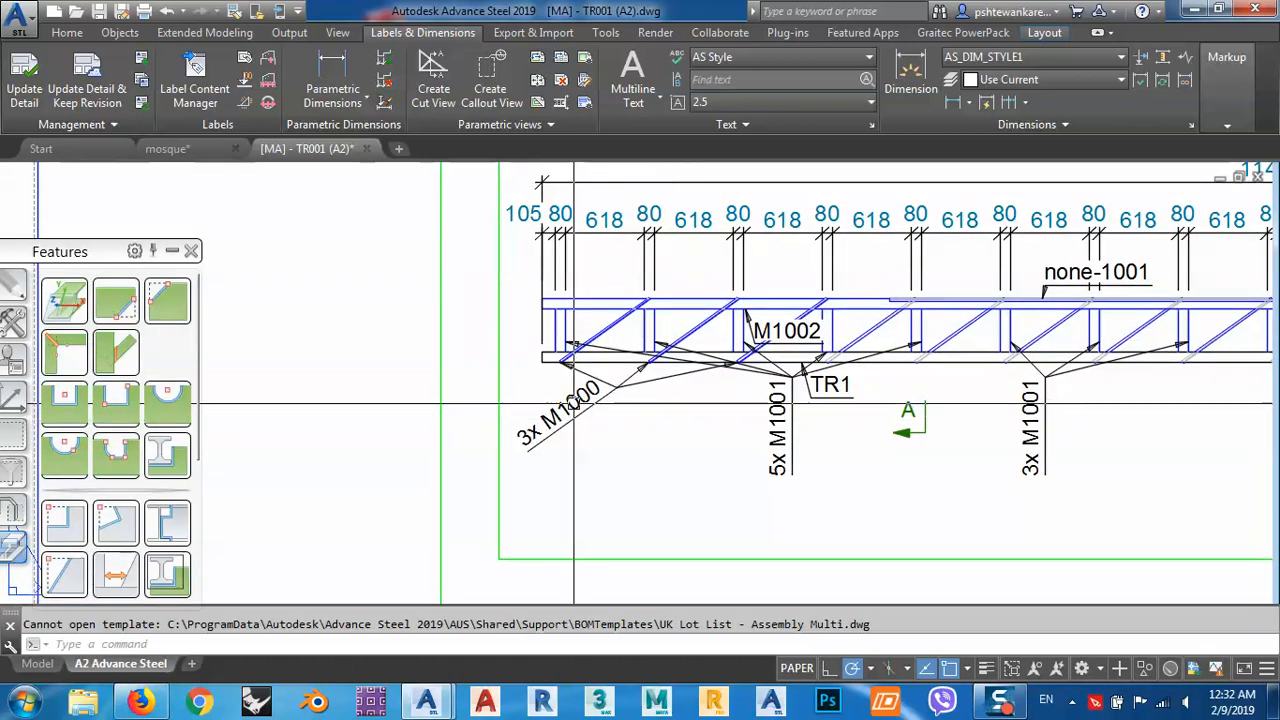
pyautogui.moveTo(581, 412); pyautogui.dragTo(635, 318, button='middle')
pyautogui.scroll(3, 604, 330)
pyautogui.moveTo(706, 289); pyautogui.dragTo(618, 425, button='middle')
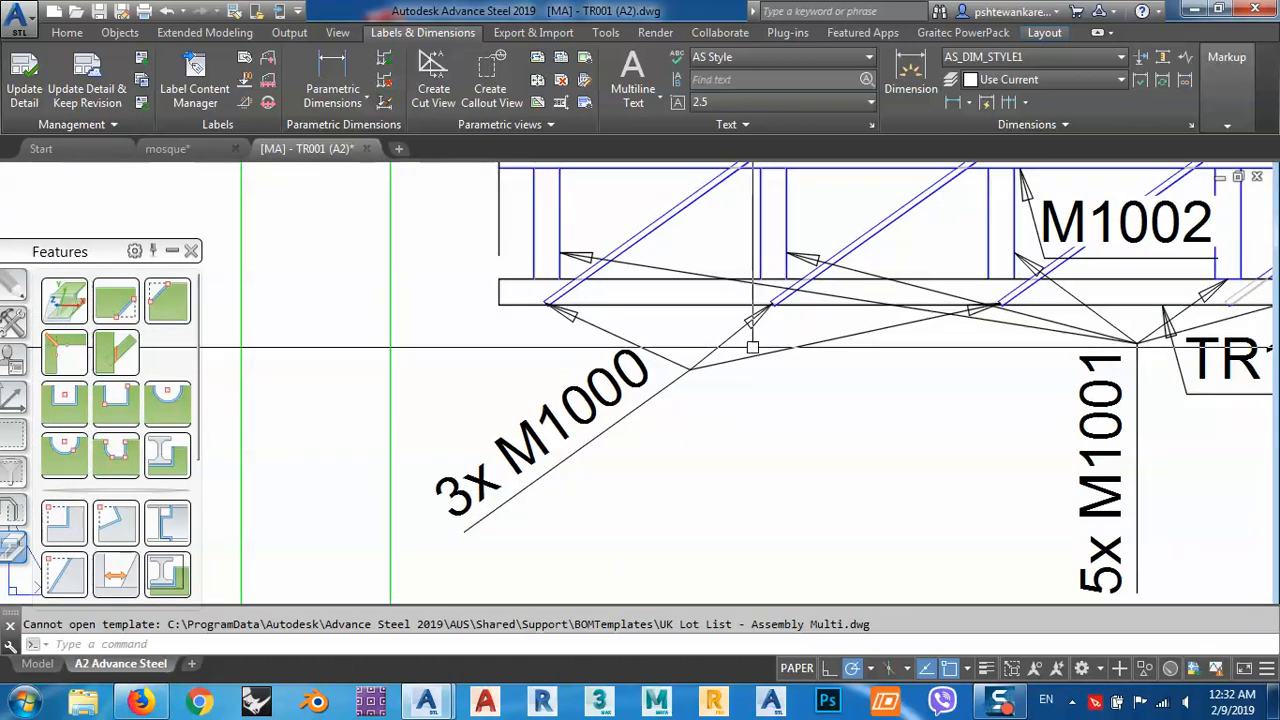
pyautogui.scroll(-5, 780, 306)
pyautogui.moveTo(754, 393); pyautogui.dragTo(780, 249, button='middle')
pyautogui.moveTo(621, 467)
pyautogui.mouseDown(button='middle')
pyautogui.moveTo(633, 374)
pyautogui.moveTo(584, 397)
pyautogui.mouseUp(button='middle')
pyautogui.scroll(5, 475, 410)
pyautogui.scroll(-5, 584, 400)
# Review the isometric truss view and sections A-A to D-D, finishing with the whole sheet layout.
pyautogui.moveTo(1079, 338)
pyautogui.mouseDown(button='middle')
pyautogui.moveTo(905, 349)
pyautogui.moveTo(645, 436)
pyautogui.moveTo(875, 371)
pyautogui.mouseUp(button='middle')
pyautogui.scroll(-5, 667, 411)
pyautogui.scroll(5, 729, 374)
pyautogui.scroll(-5, 655, 371)
pyautogui.scroll(5, 897, 300)
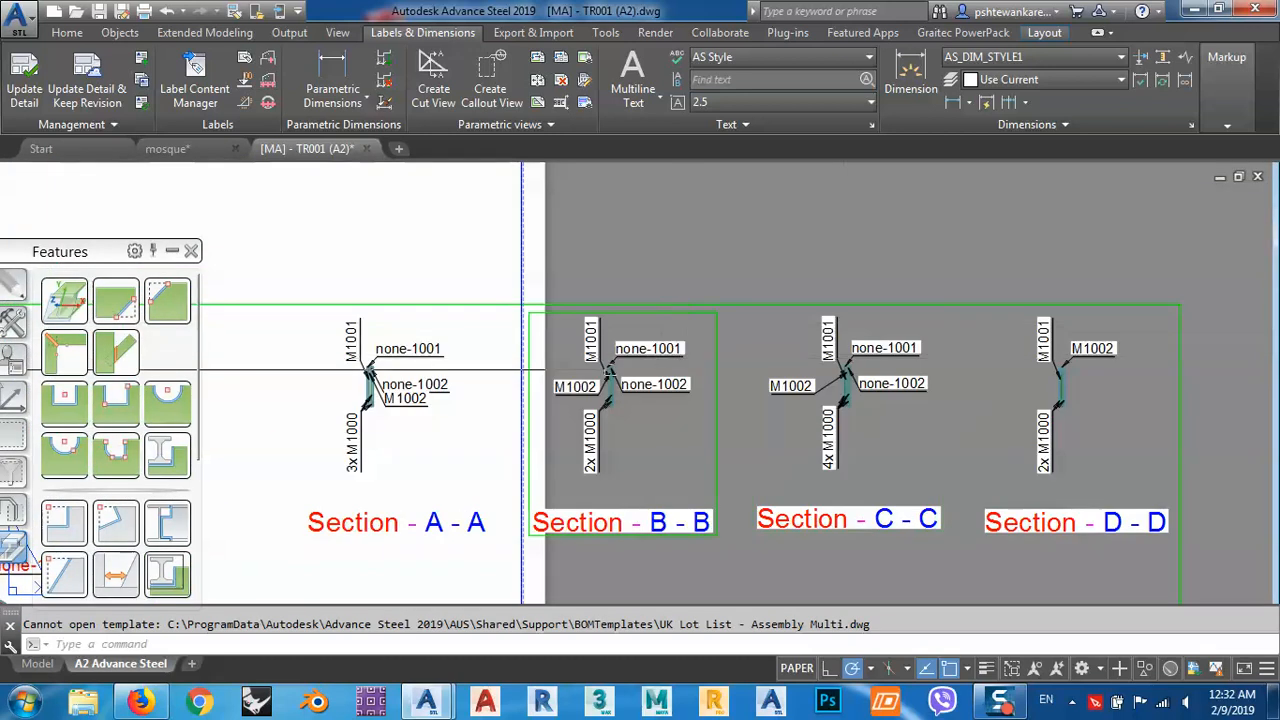
pyautogui.scroll(5, 595, 388)
pyautogui.scroll(-5, 734, 316)
pyautogui.scroll(-2, 828, 330)
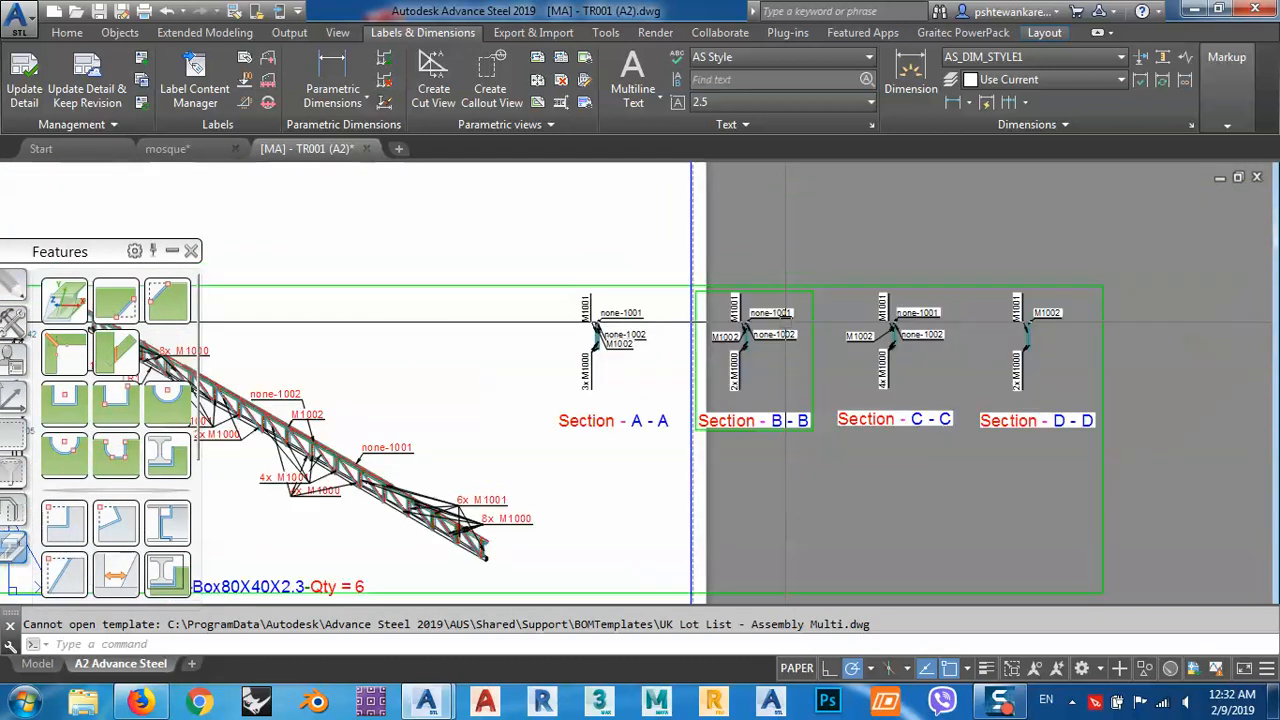
pyautogui.scroll(-5, 957, 325)
pyautogui.moveTo(724, 380); pyautogui.dragTo(760, 372, button='middle')
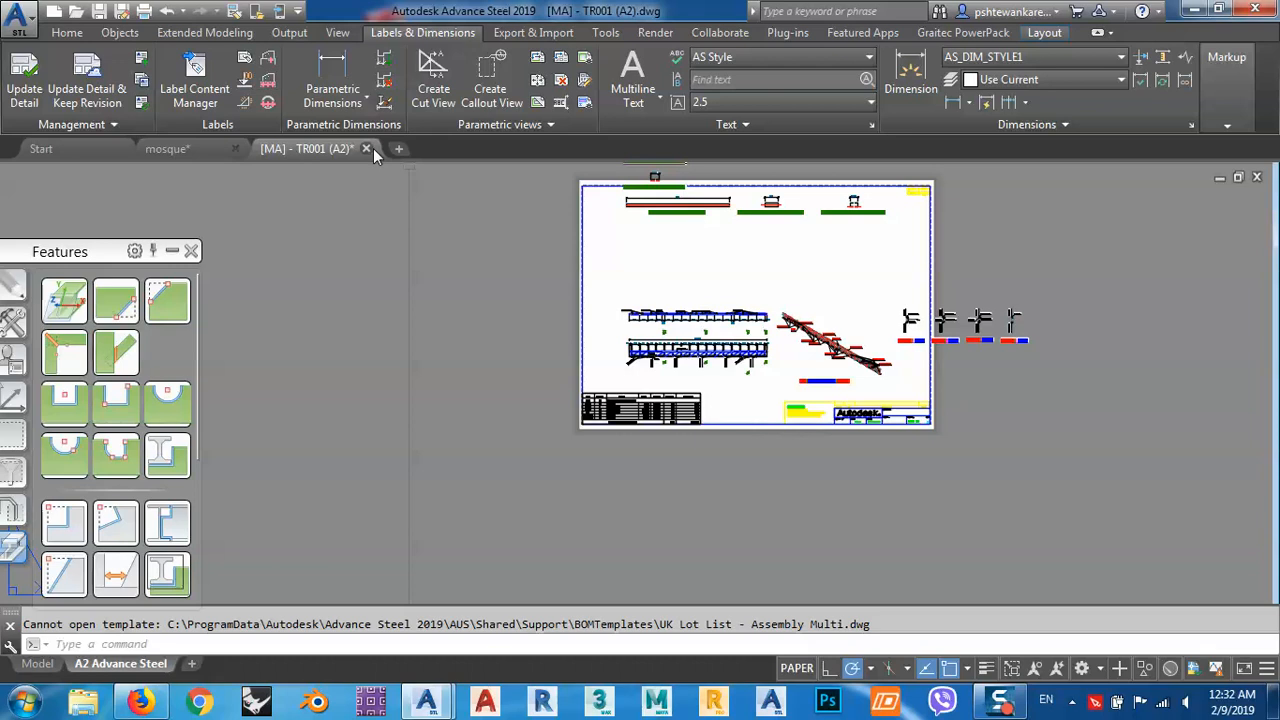
# Close the truss assembly drawing without saving it and move the warning aside.
pyautogui.click(366, 148)
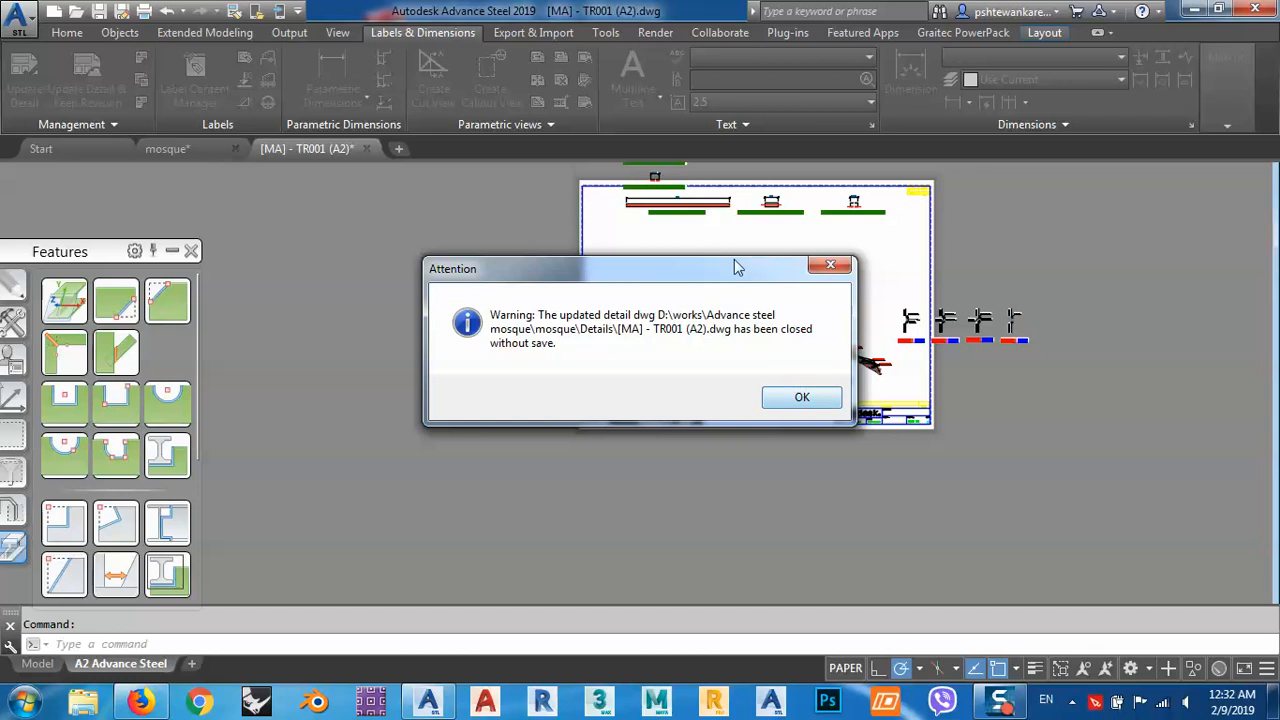
pyautogui.moveTo(726, 270); pyautogui.dragTo(486, 192)
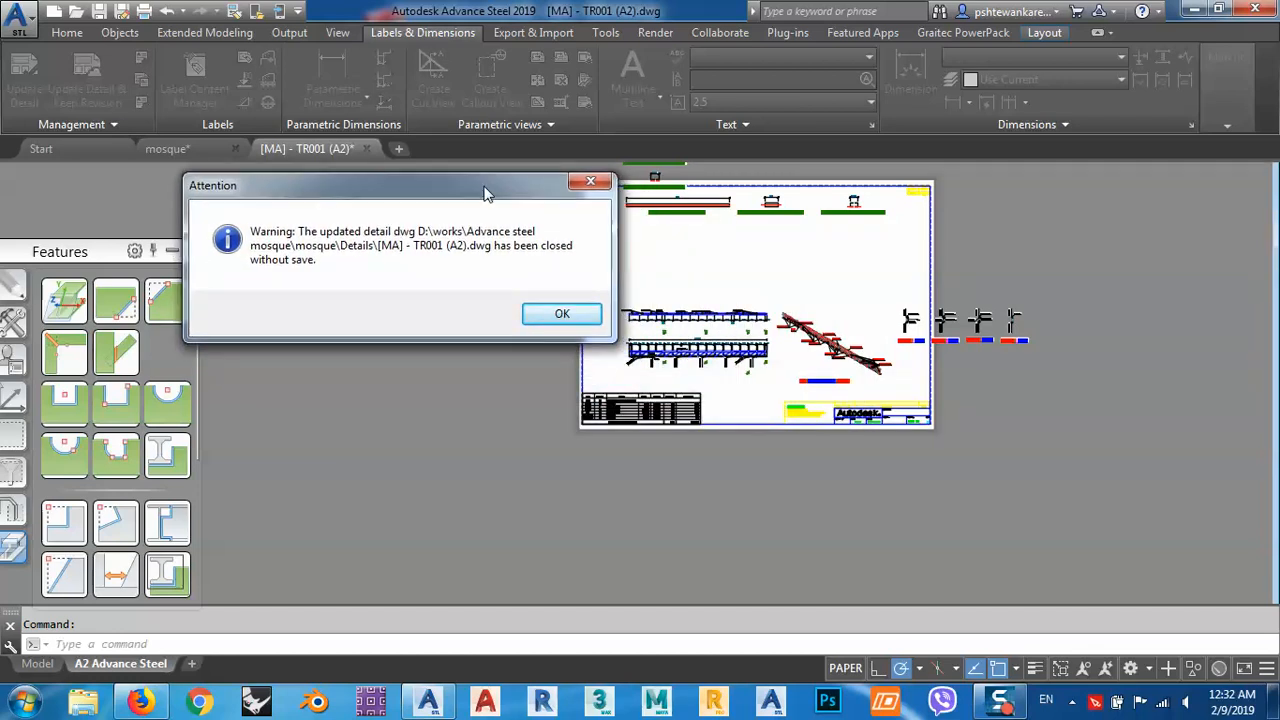